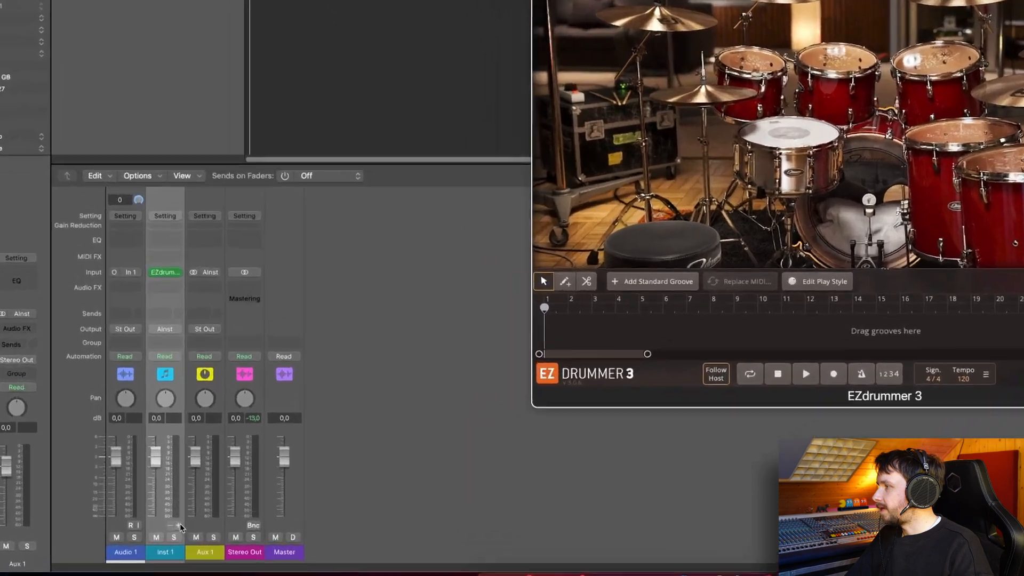
Add four auxiliary output strips for EZdrummer outputs 3-4 through 9-10 beside the Inst 1 channel.
left_click(178, 526)
left_click(178, 526)
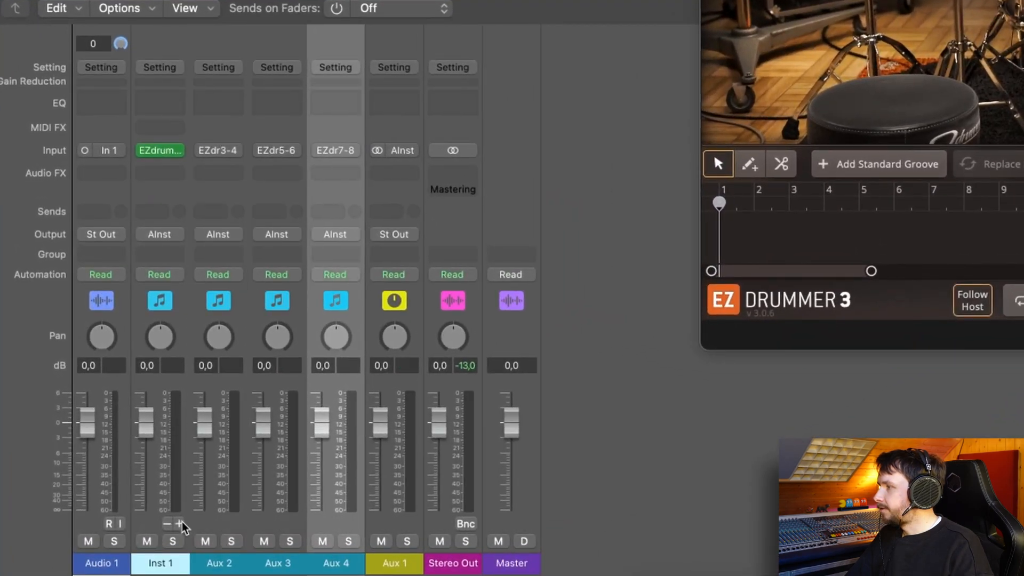
left_click(179, 524)
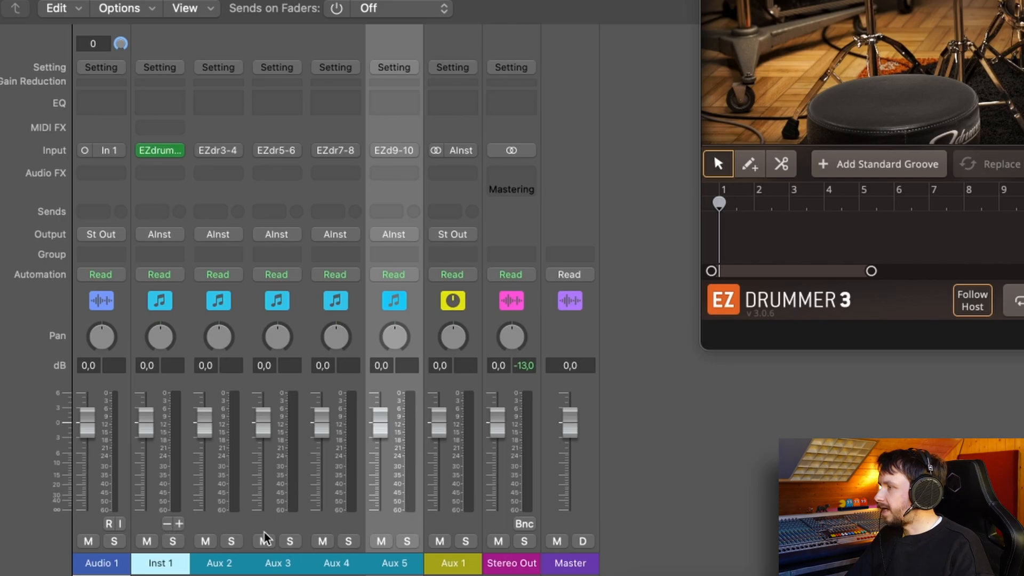
Remove all the extra EZdrummer auxiliary output strips from beside Inst 1.
left_click(166, 524)
left_click(167, 523)
left_click(167, 523)
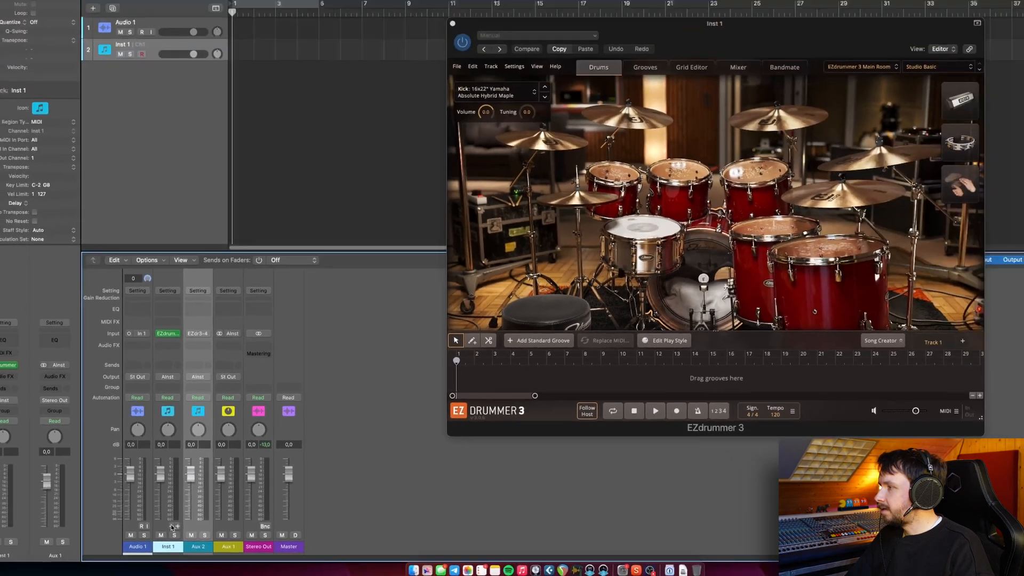
left_click(171, 527)
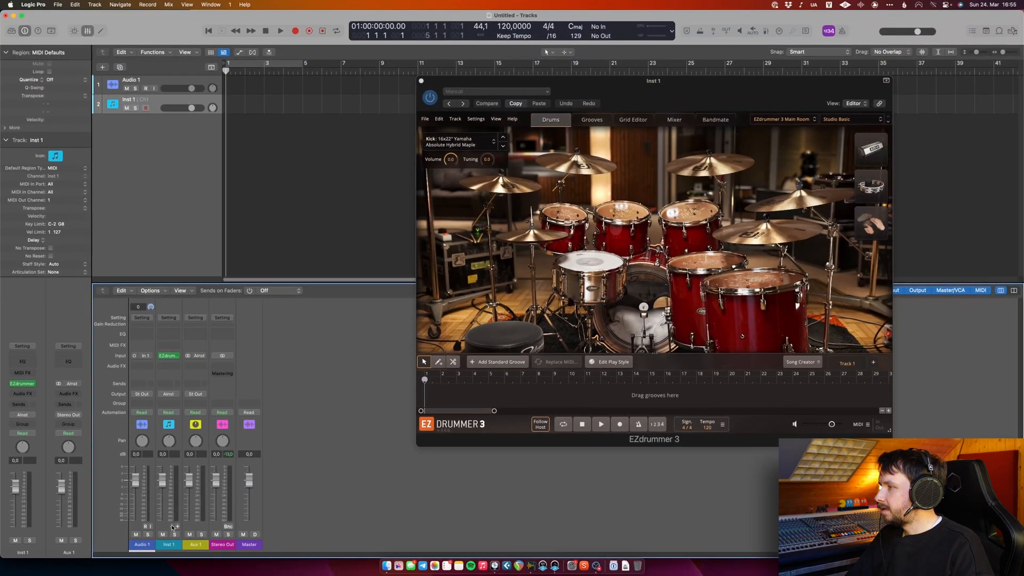
Show EZdrummer's internal mixer and look through its channels from Kick In to Perc OH.
left_click(667, 120)
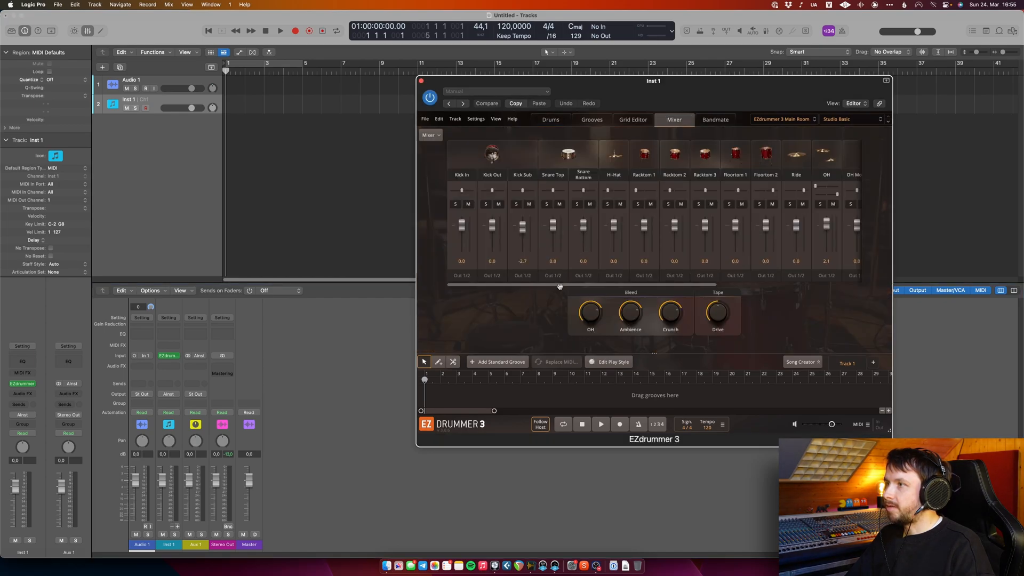
left_click_drag(560, 287, 704, 286)
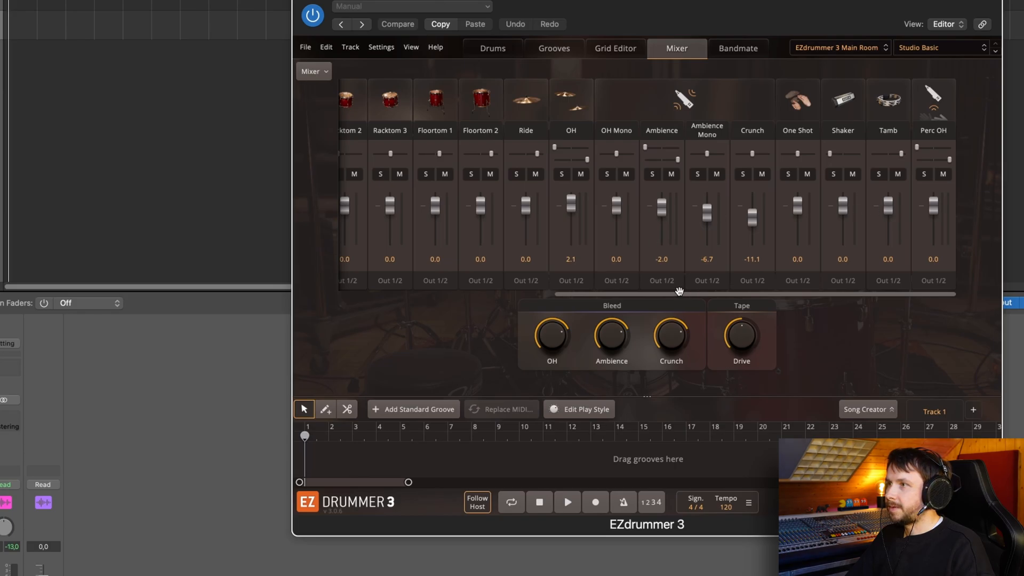
left_click_drag(678, 296, 421, 307)
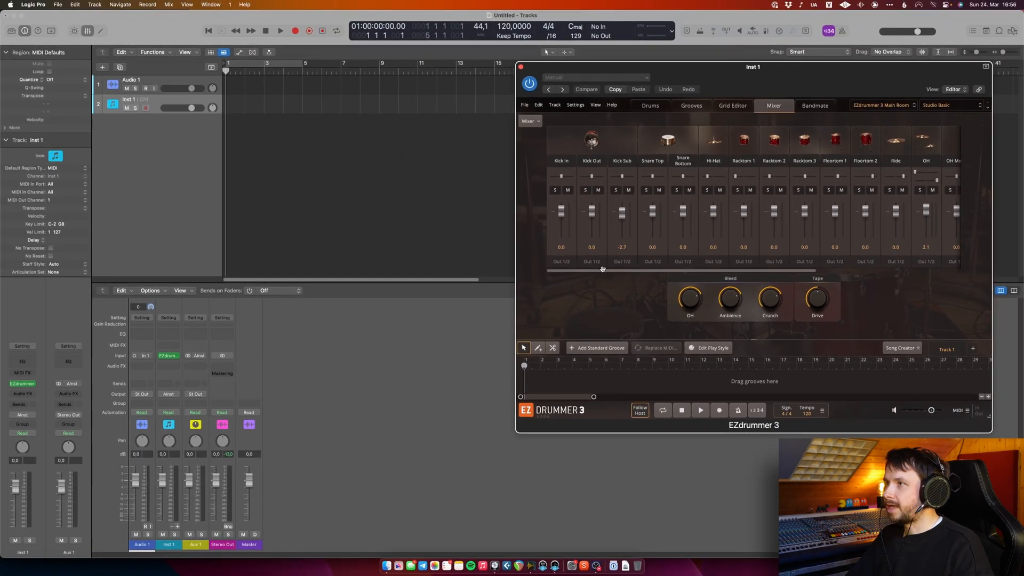
Create 20 new auxiliary channel strips after Aux 1, up to Aux 21, in the project mixer.
left_click(204, 528)
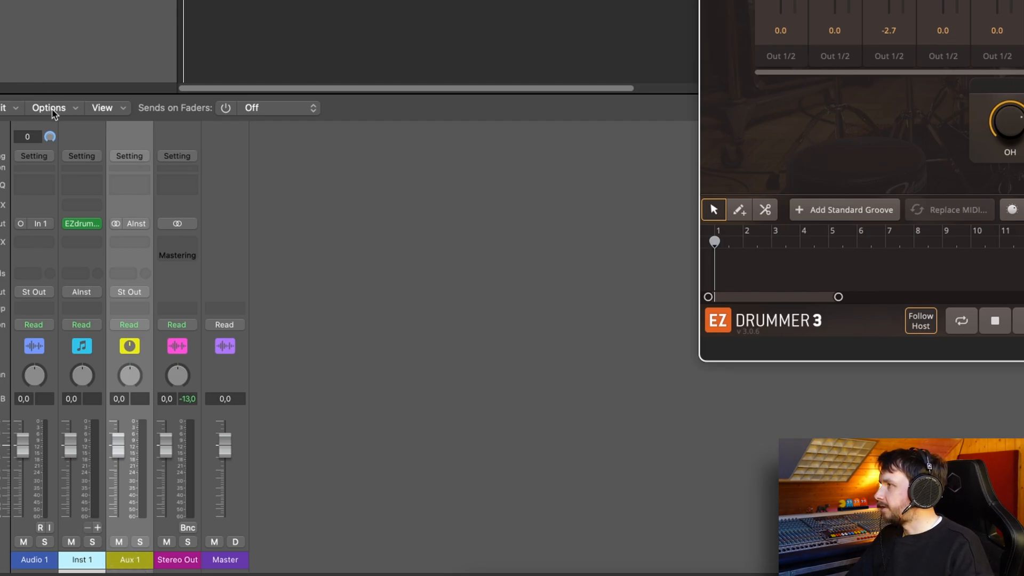
left_click(49, 107)
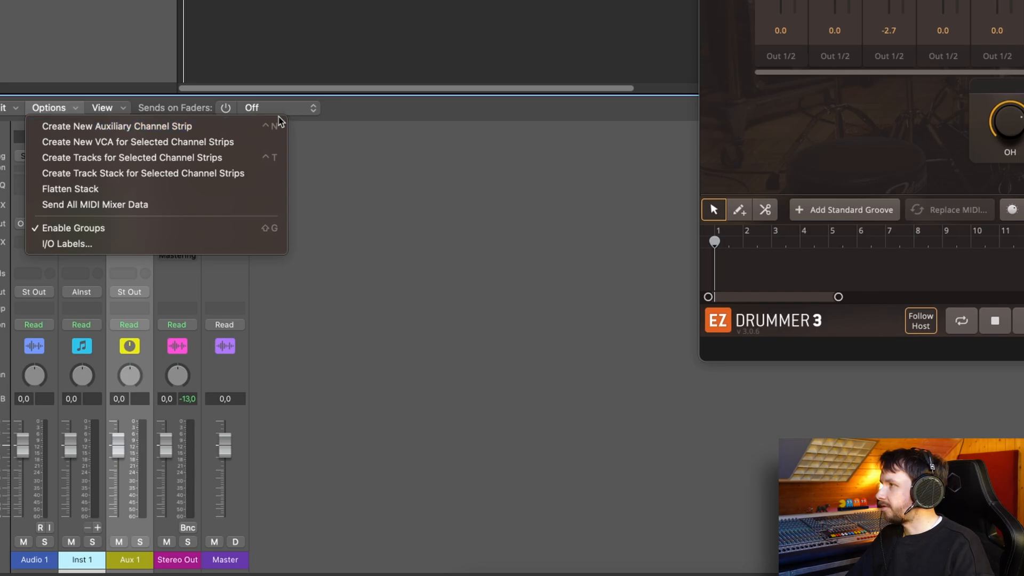
left_click(365, 193)
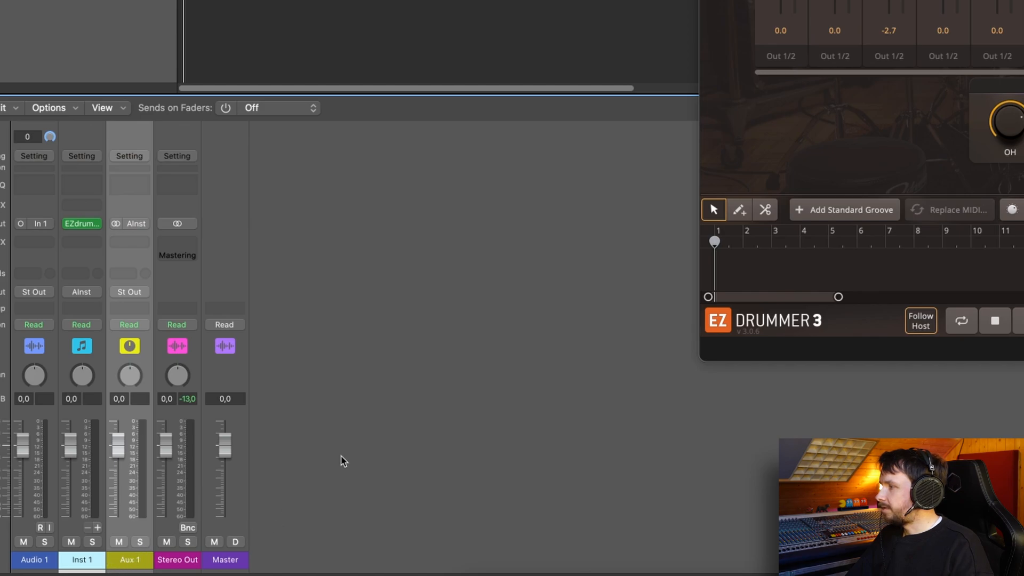
key("ctrl+n")
key("ctrl+n")
key("ctrl+n")
key("ctrl+n")
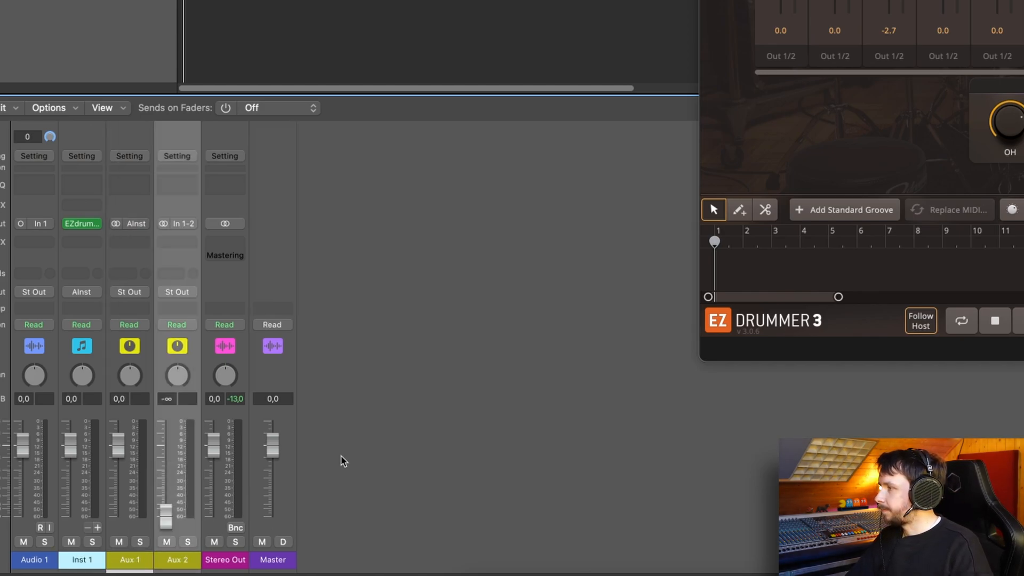
key("ctrl+n")
key("ctrl+n")
key("ctrl+n")
key("ctrl+n")
key("ctrl+n")
key("ctrl+n")
key("ctrl+n")
key("ctrl+n")
key("ctrl+n")
key("ctrl+n")
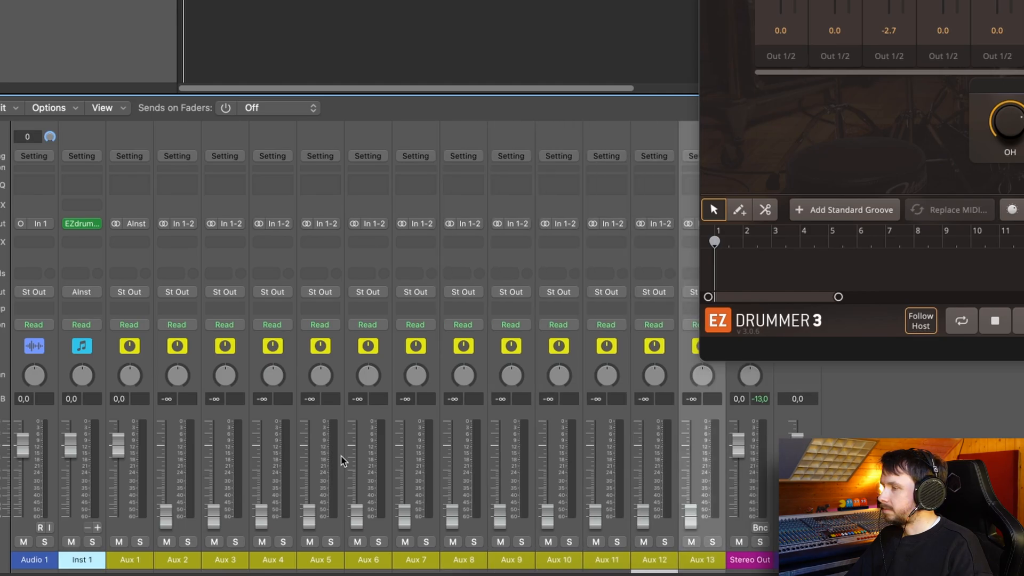
key("ctrl+n")
key("ctrl+n")
key("ctrl+n")
key("ctrl+n")
key("ctrl+n")
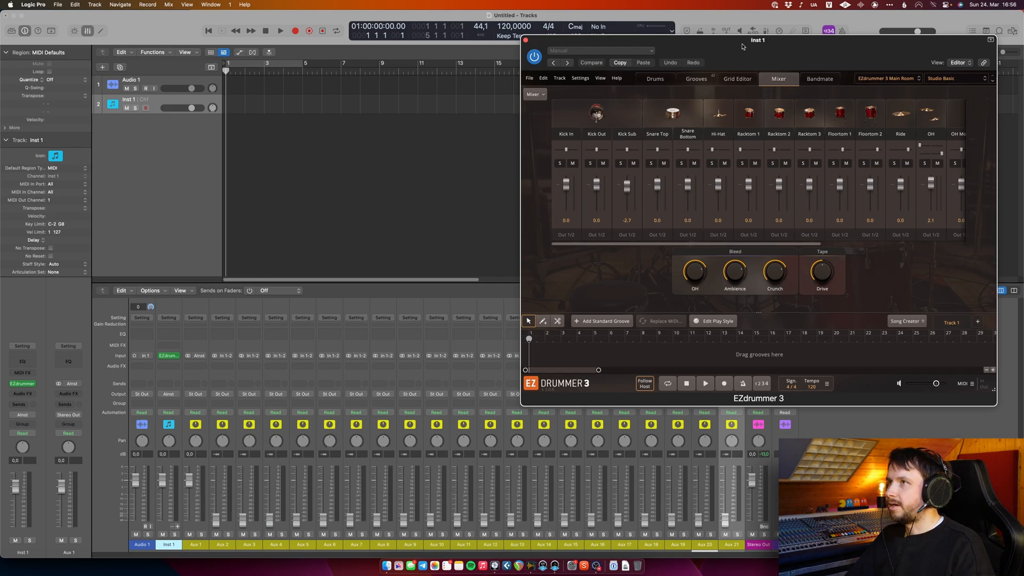
Audition Racktom 2 on EZdrummer's drum kit and return to its internal mixer.
left_click_drag(741, 46, 574, 150)
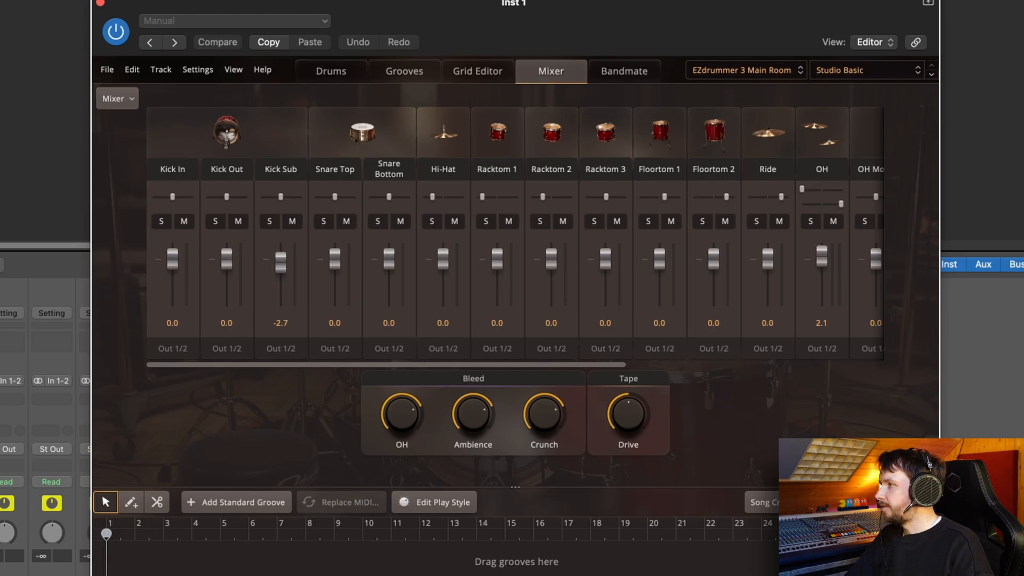
left_click(341, 75)
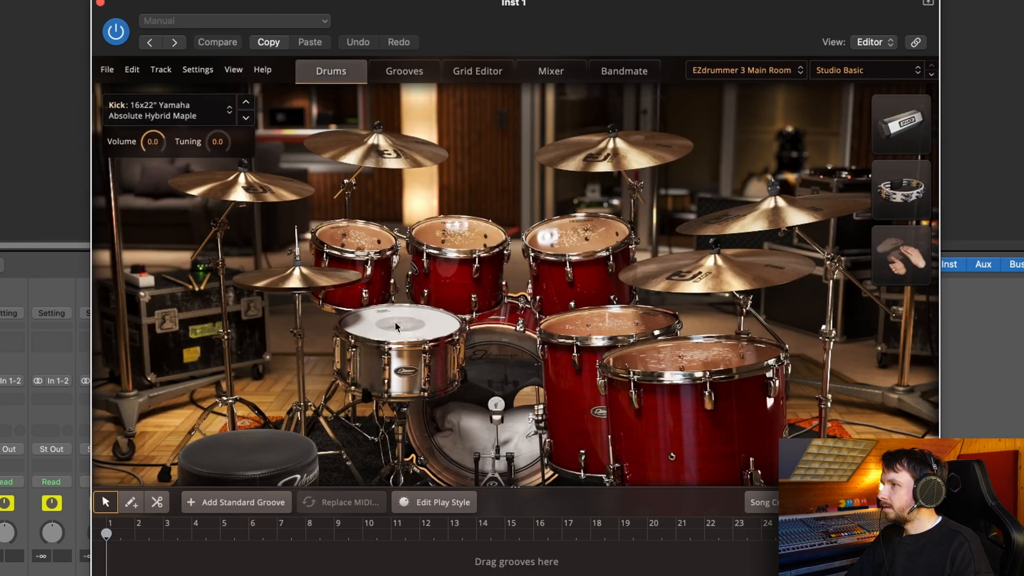
left_click(447, 257)
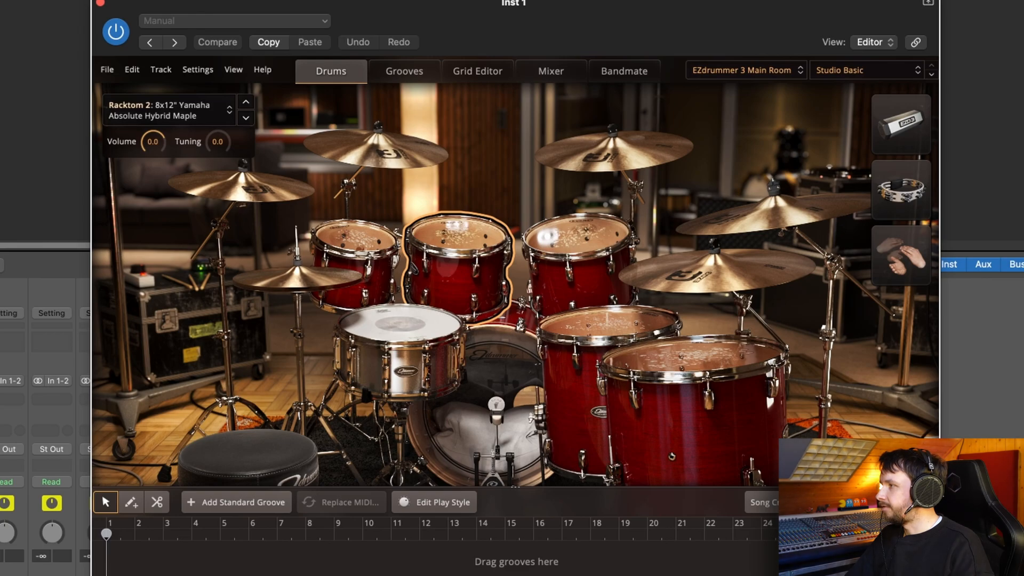
left_click(544, 75)
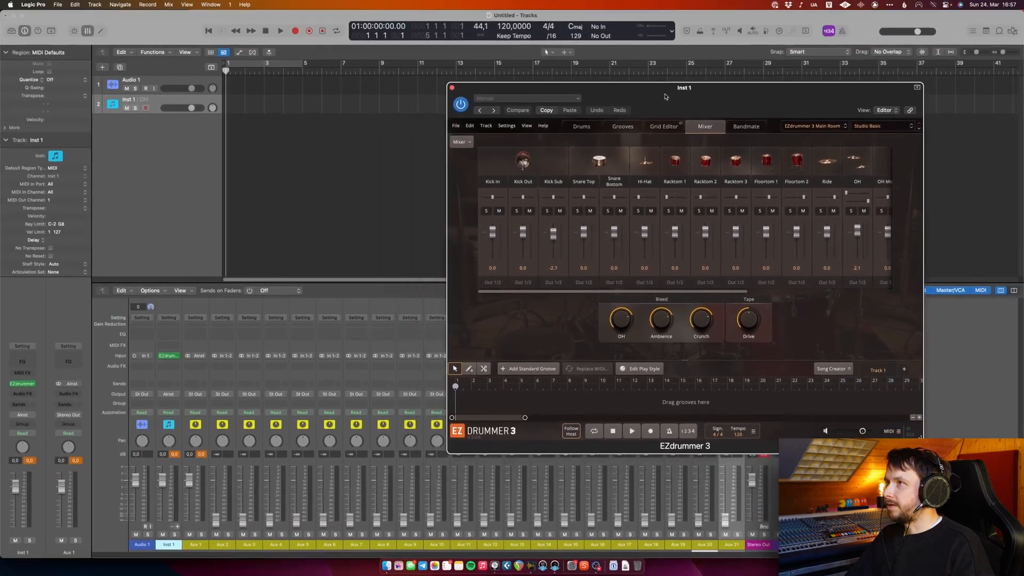
Pan Kick In hard left and Kick Out hard right in EZdrummer's mixer, and route both to Out 3/4.
left_click_drag(665, 96, 674, 94)
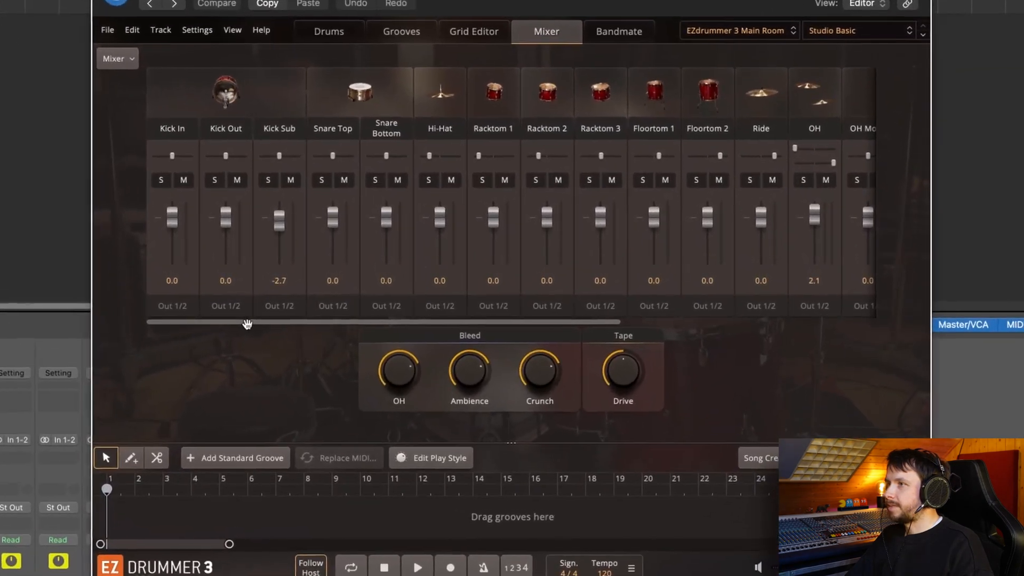
left_click_drag(544, 288, 571, 290)
left_click_drag(287, 325, 172, 334)
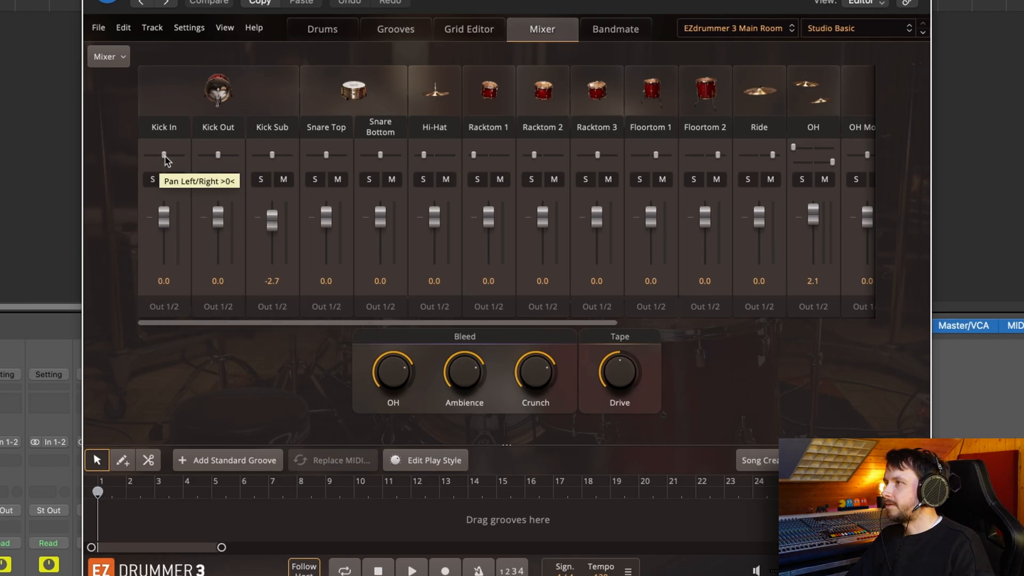
left_click_drag(165, 156, 136, 159)
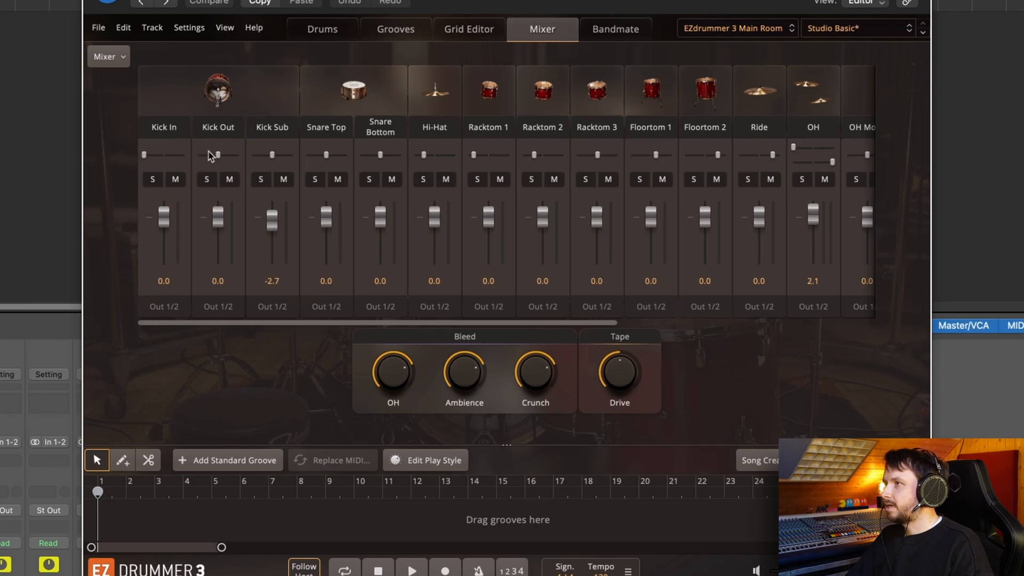
left_click_drag(218, 156, 237, 155)
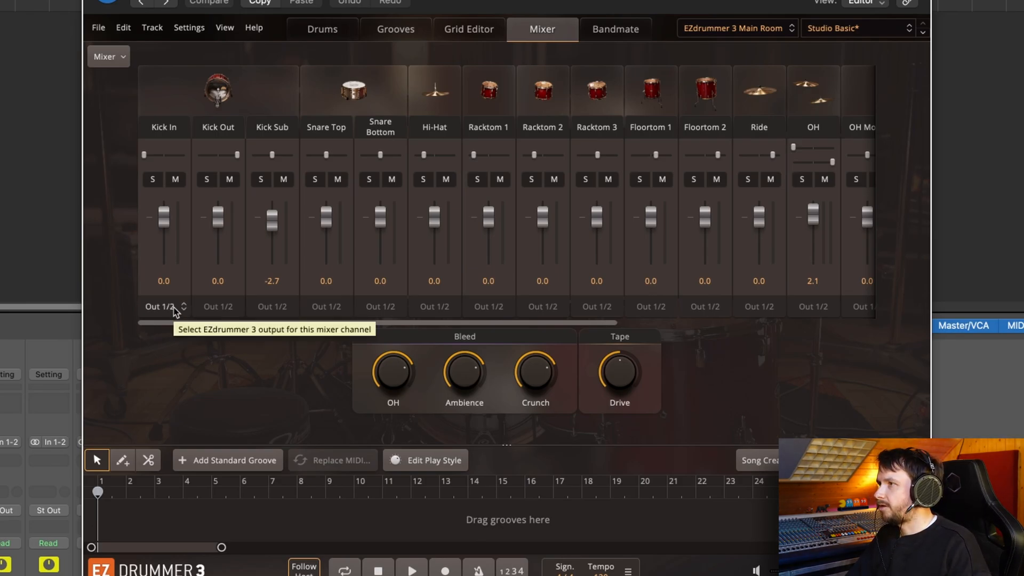
left_click(175, 308)
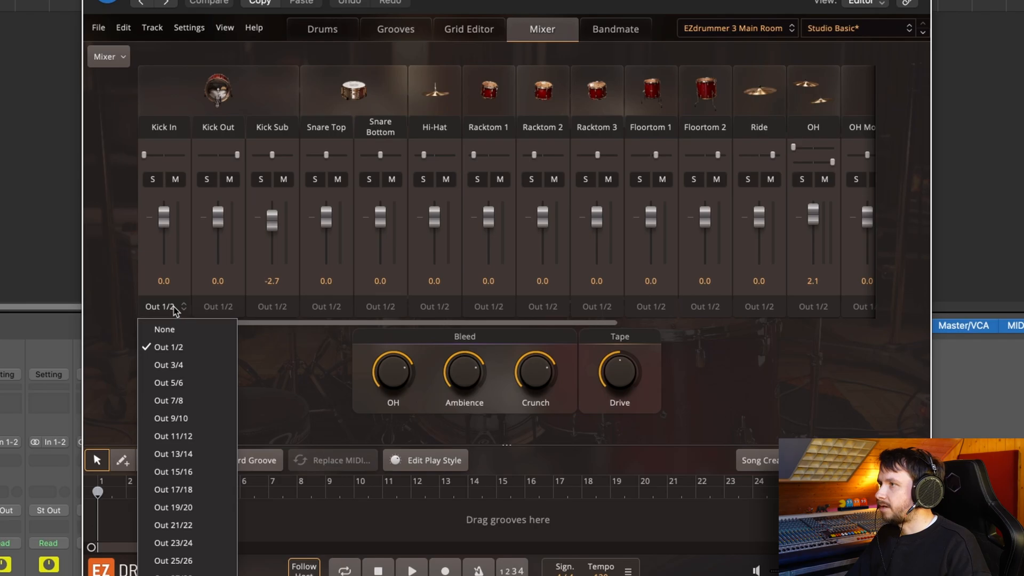
left_click(181, 365)
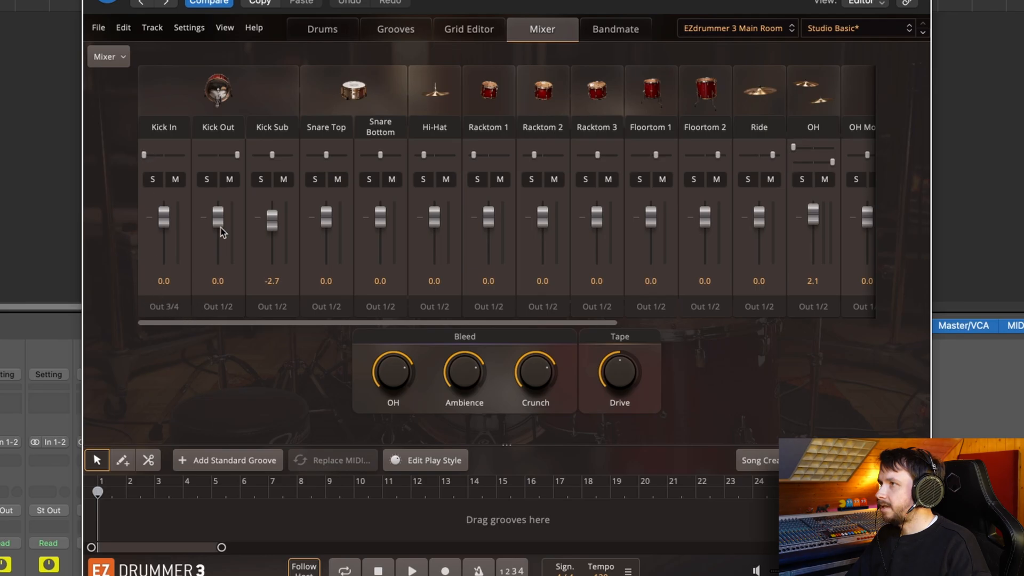
left_click(217, 306)
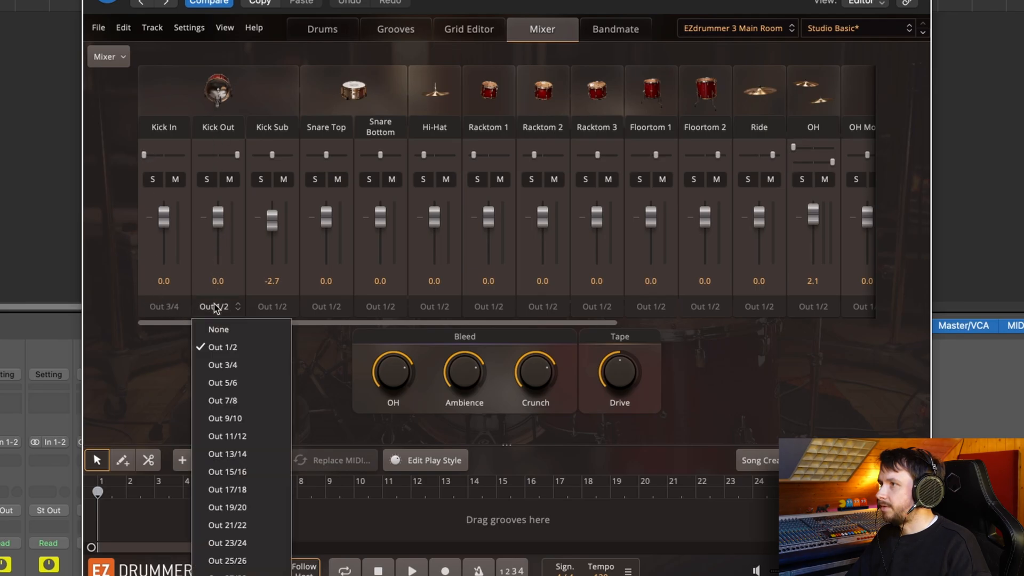
left_click(237, 365)
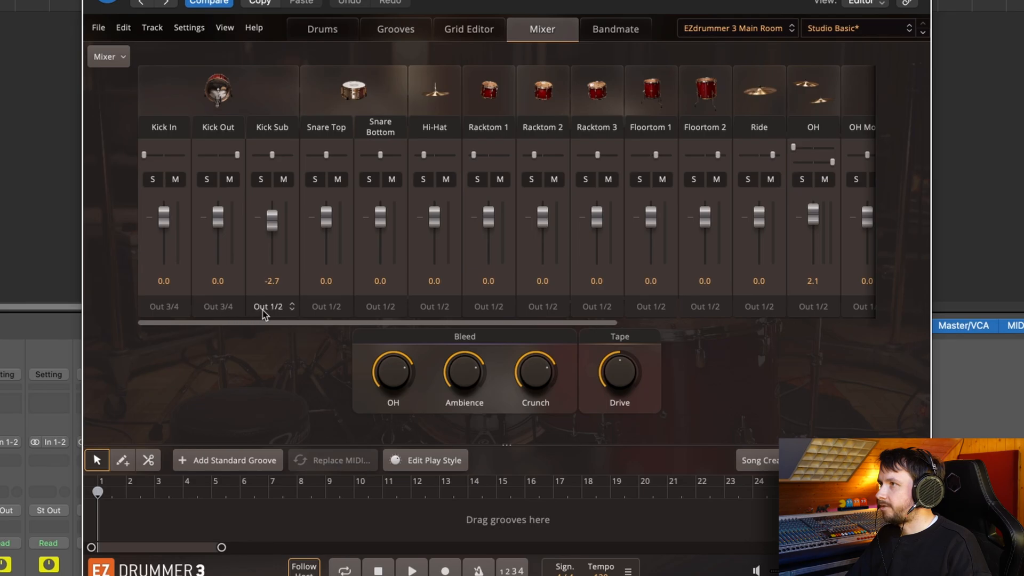
Pan Kick Sub hard left and Snare Top hard right, and route both to Out 5/6.
left_click_drag(272, 155, 252, 157)
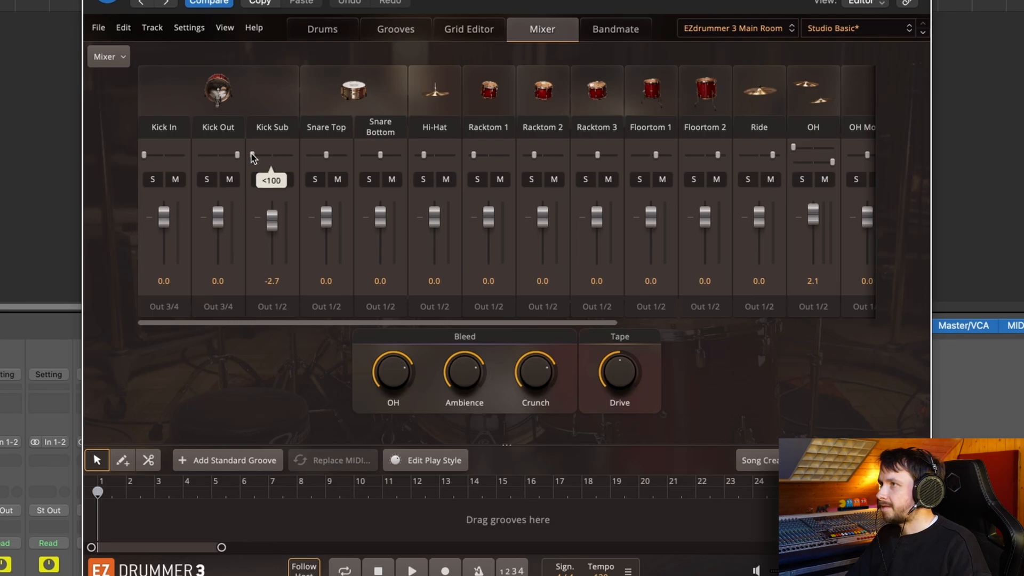
left_click(282, 308)
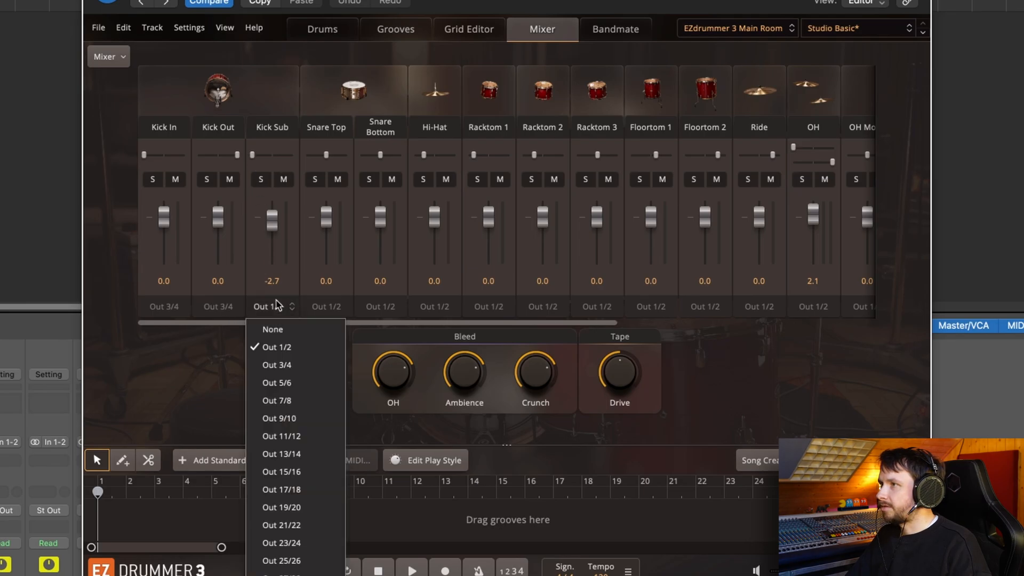
left_click(284, 389)
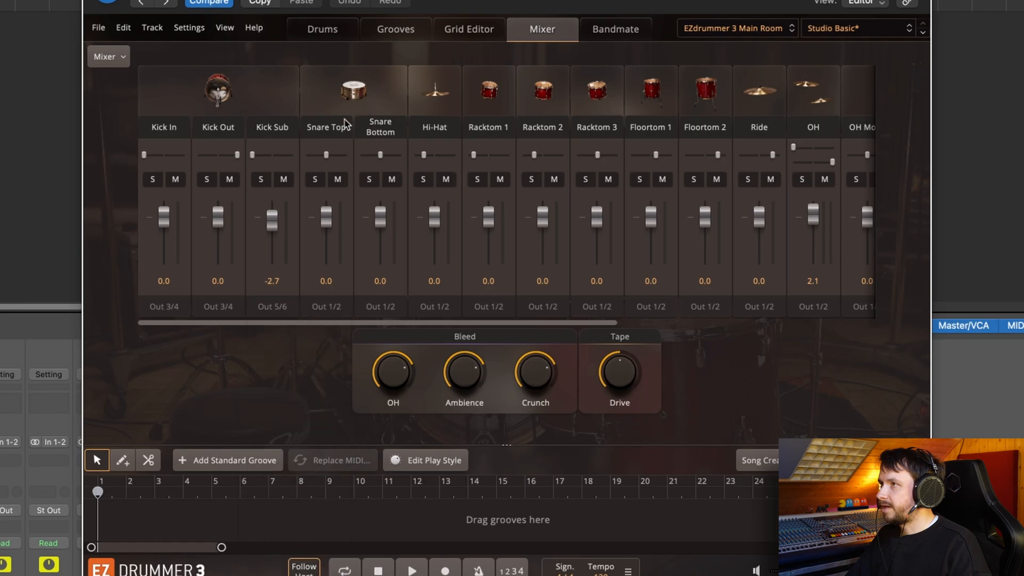
left_click_drag(326, 156, 324, 173)
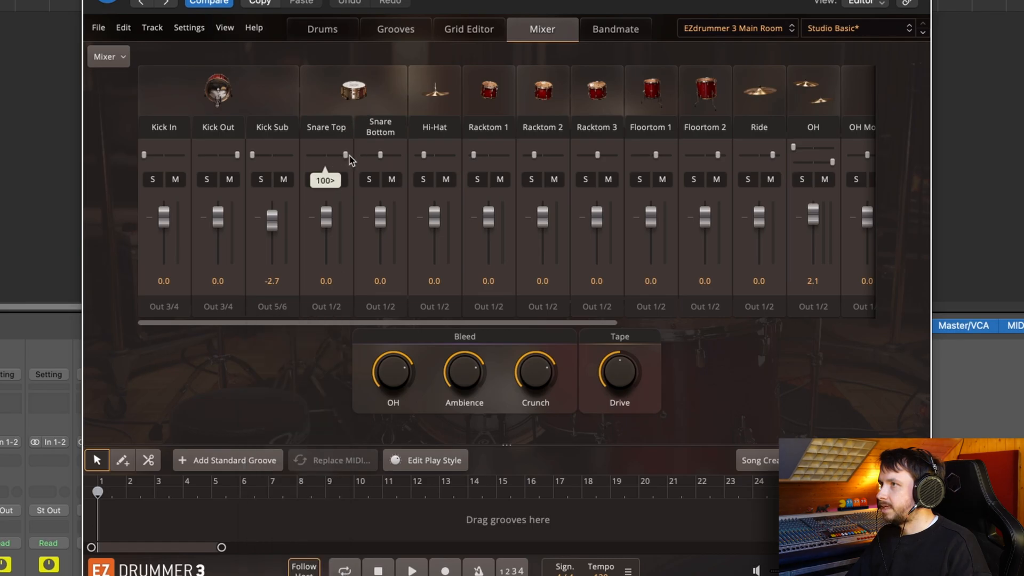
left_click(328, 308)
left_click(362, 383)
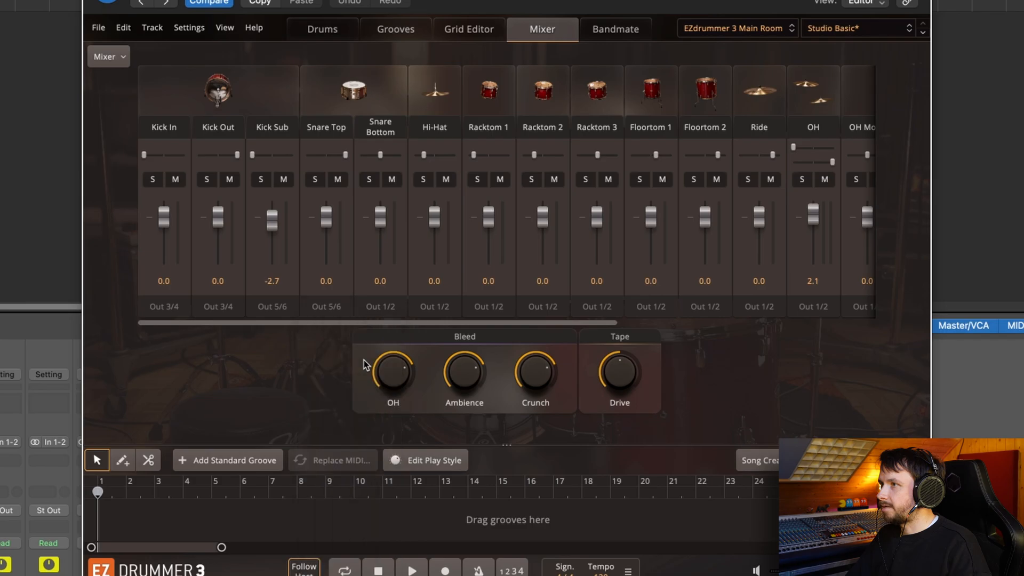
Pan Snare Bottom hard left and Hi-Hat hard right, and route both to Out 7/8.
left_click_drag(381, 154, 362, 170)
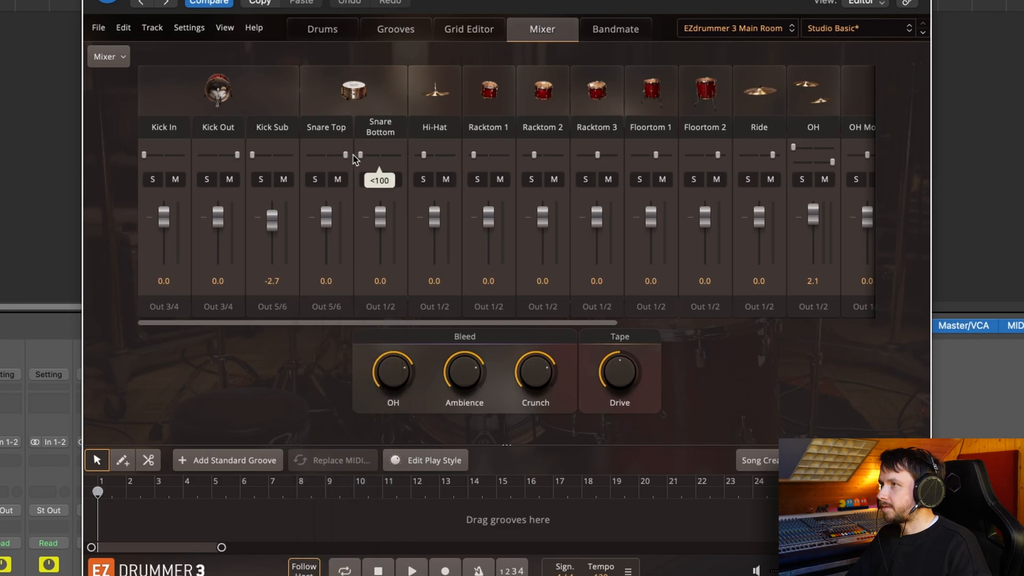
left_click(388, 308)
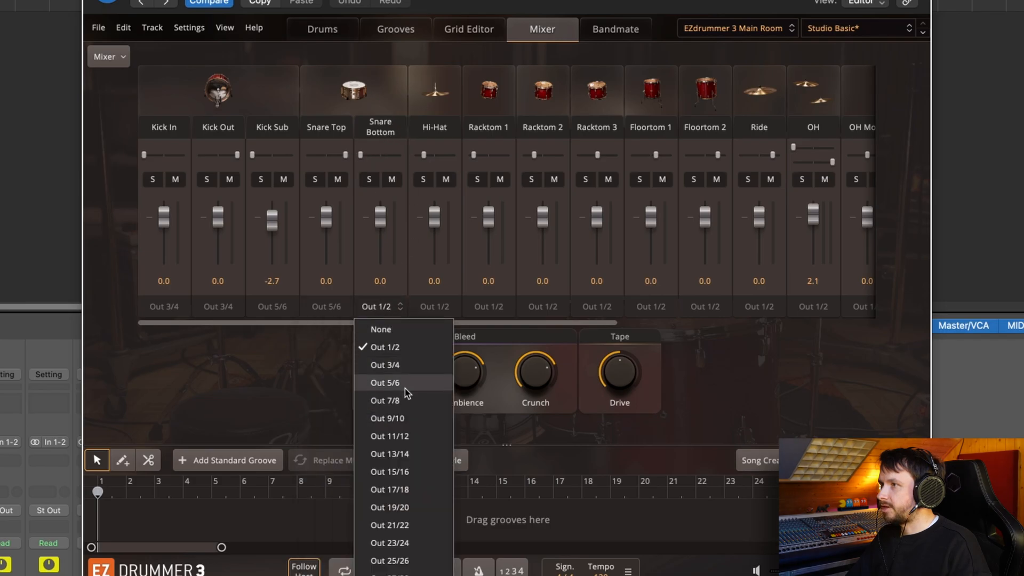
left_click(385, 401)
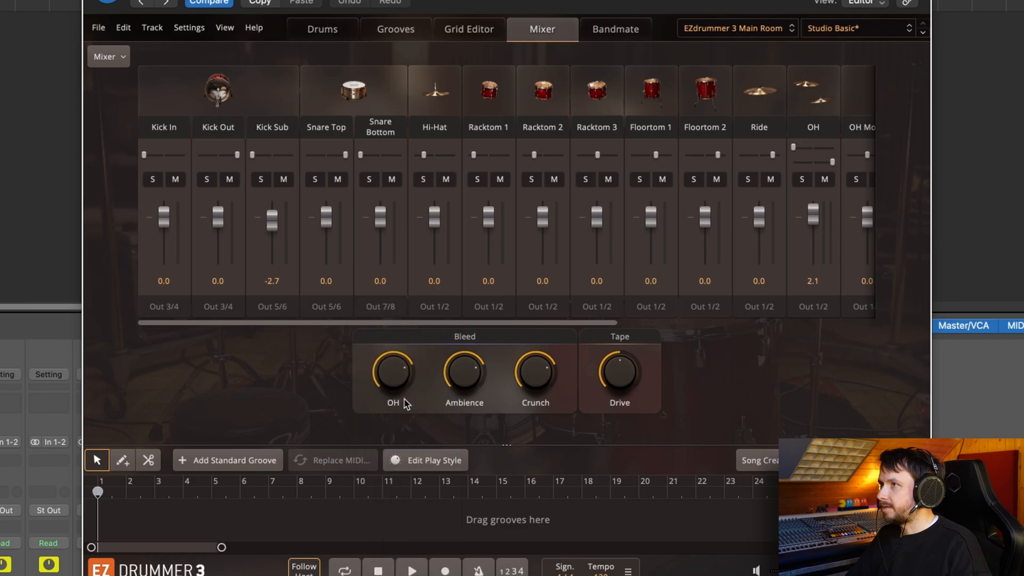
left_click_drag(423, 155, 455, 157)
left_click(436, 305)
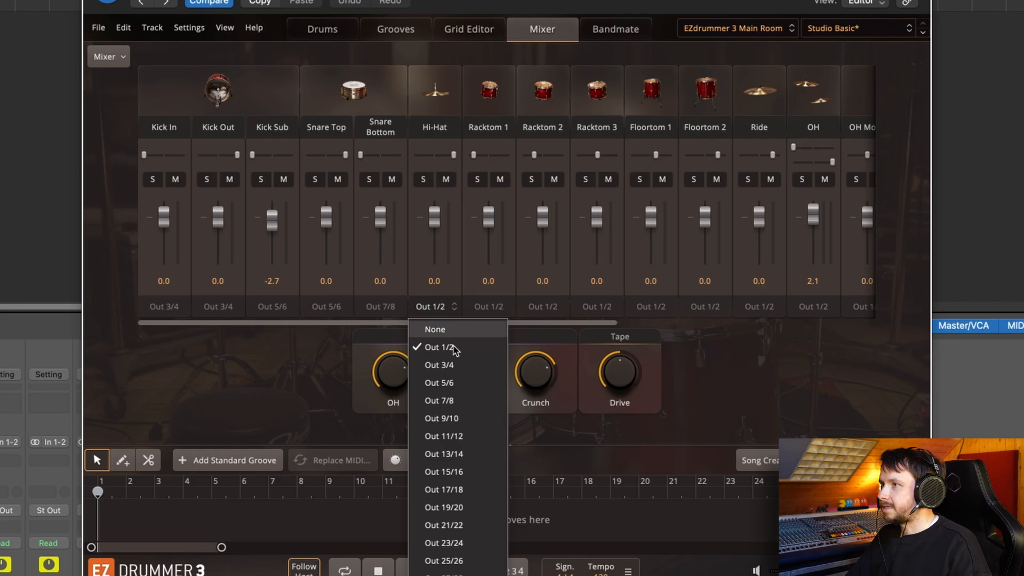
left_click(465, 400)
left_click_drag(461, 324, 526, 325)
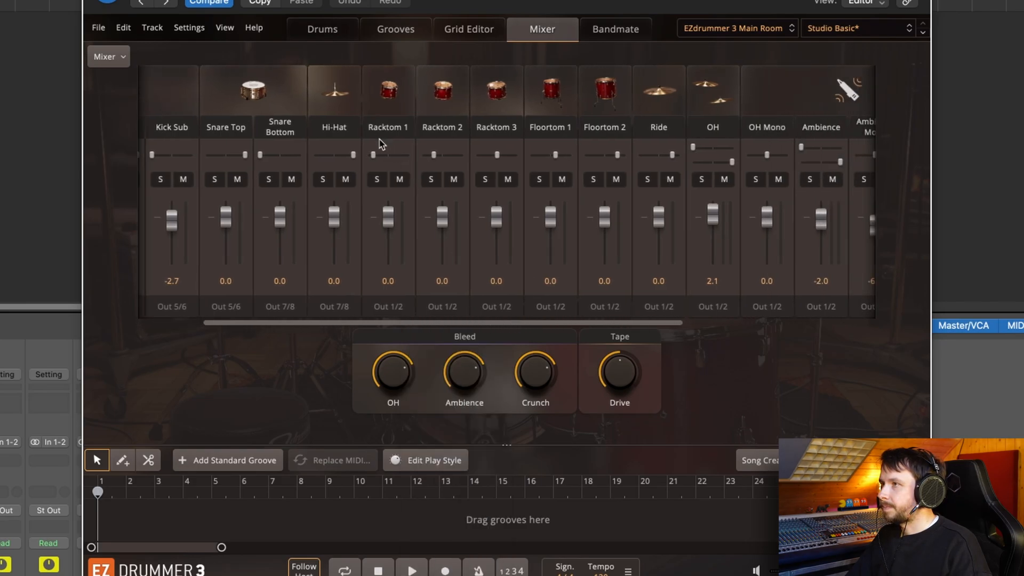
Pan Racktom 1 hard left and Racktom 2 hard right, and route both to Out 9/10.
left_click(384, 306)
left_click(410, 420)
left_click(442, 306)
left_click(461, 418)
Pan Racktom 3 hard left and Floortom 1 hard right, and route both to Out 11/12.
left_click(496, 306)
left_click(515, 436)
left_click(550, 306)
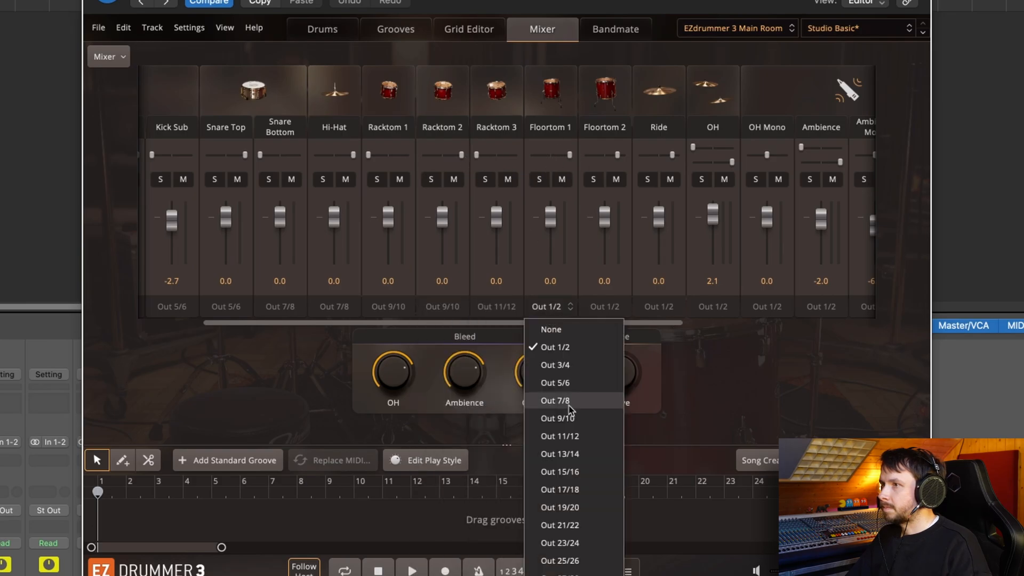
left_click(569, 436)
Pan Floortom 2 hard left and Ride hard right, and route both to Out 13/14.
left_click_drag(560, 324, 600, 325)
left_click(537, 306)
left_click(560, 453)
left_click_drag(547, 155, 514, 155)
left_click(588, 306)
left_click(616, 454)
left_click_drag(603, 155, 617, 160)
left_click(592, 130)
Route the stereo OH channel to Out 15/16.
left_click_drag(614, 324, 700, 326)
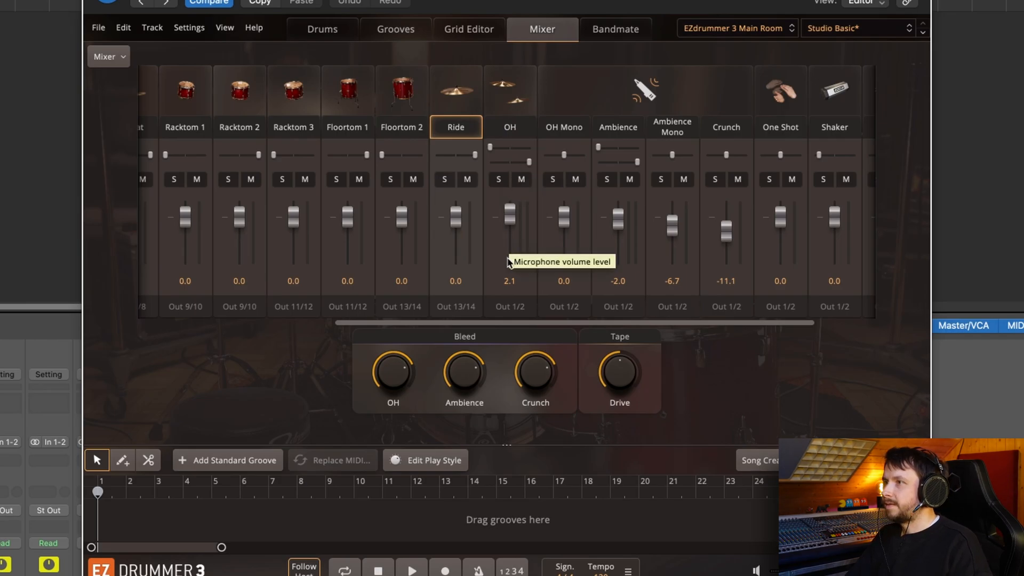
left_click(511, 306)
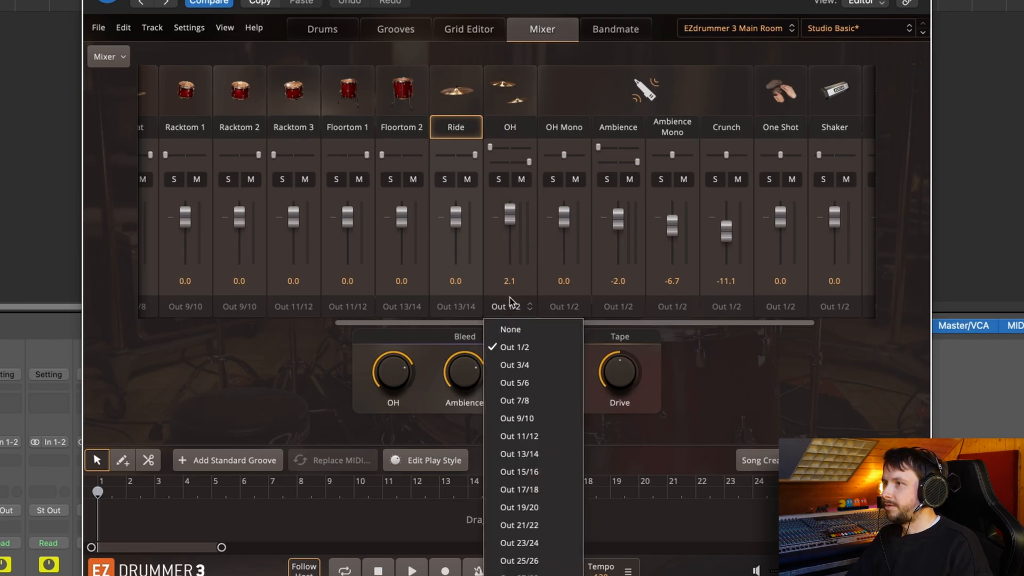
left_click(519, 471)
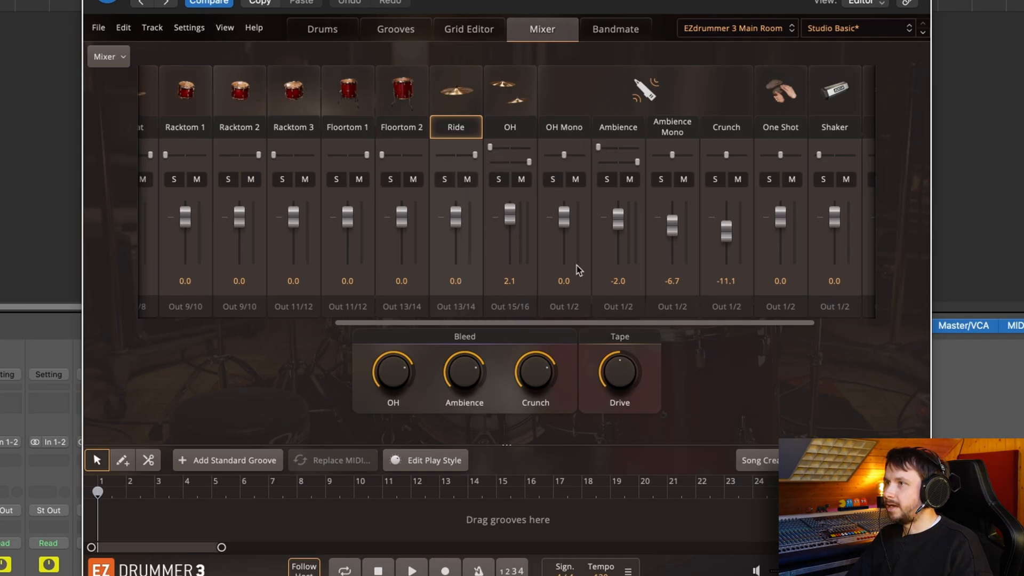
Pan OH Mono hard left and Ambience Mono hard right, and route both to Out 17/18.
left_click(571, 308)
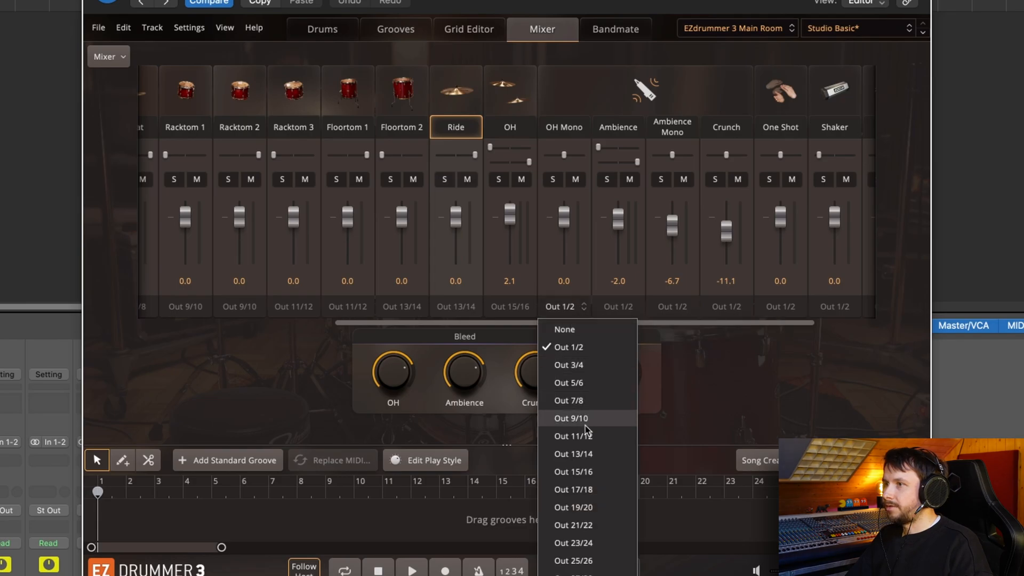
left_click(587, 489)
left_click_drag(561, 154, 550, 161)
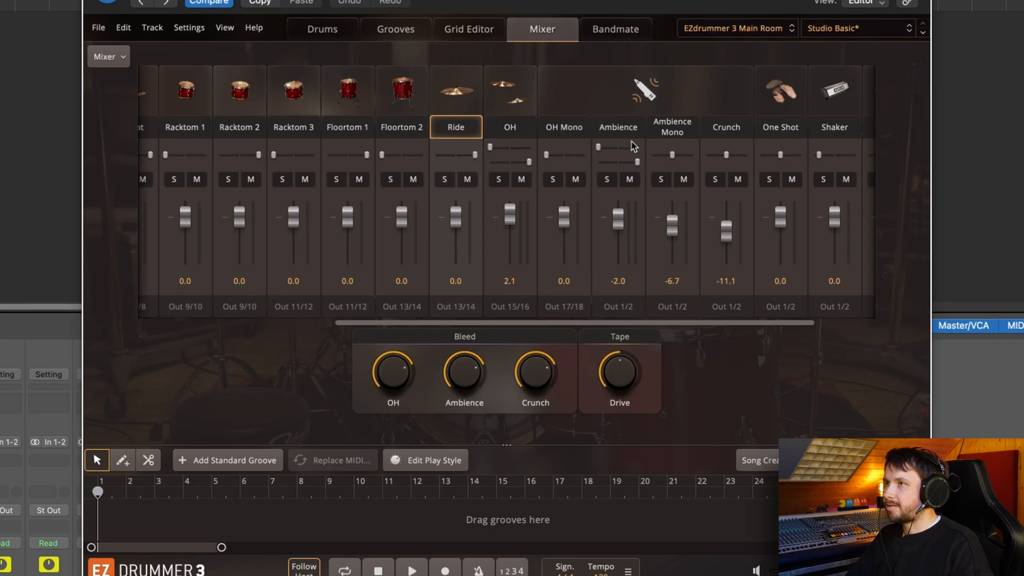
left_click(679, 125)
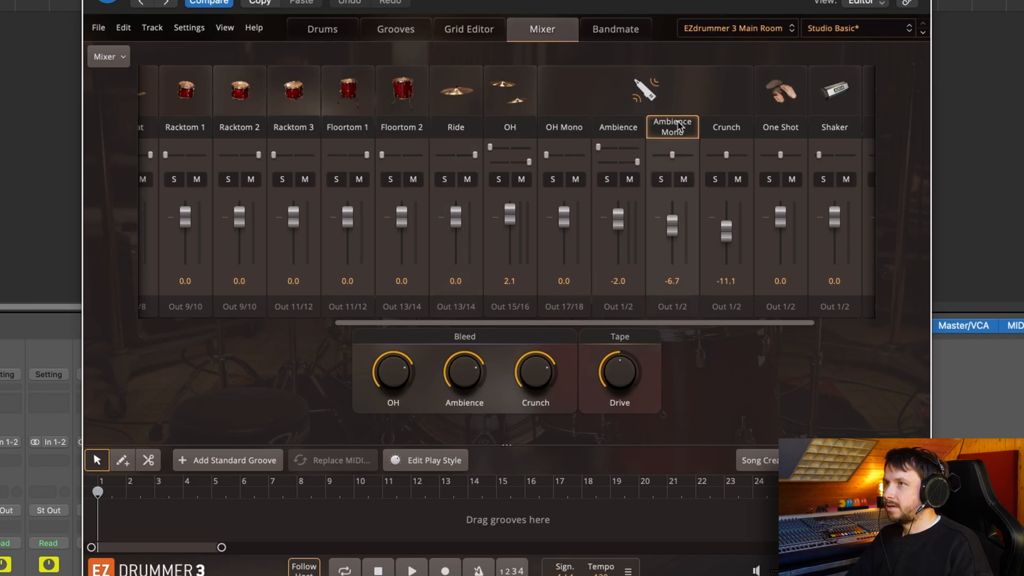
left_click_drag(672, 155, 678, 155)
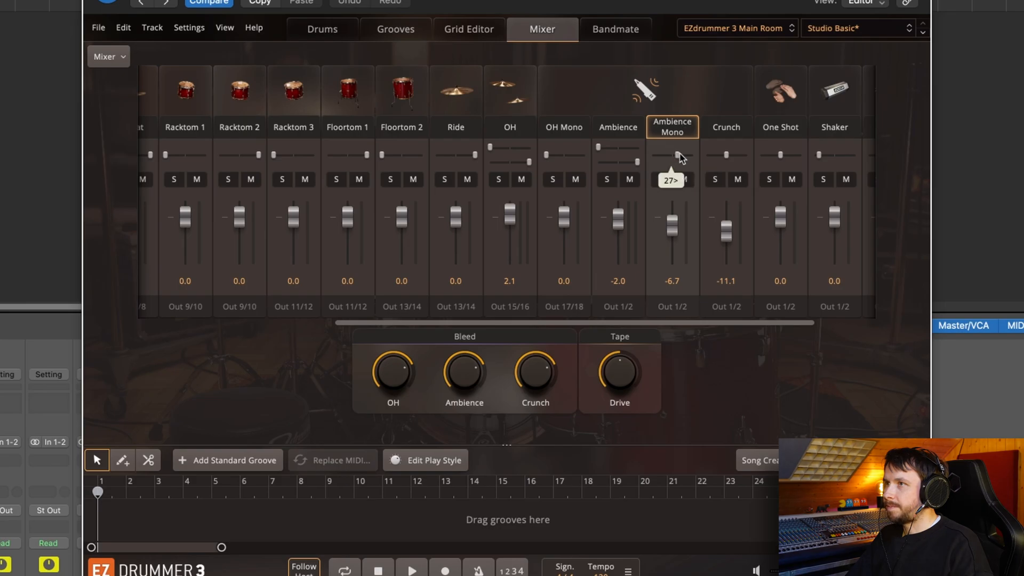
left_click(691, 155)
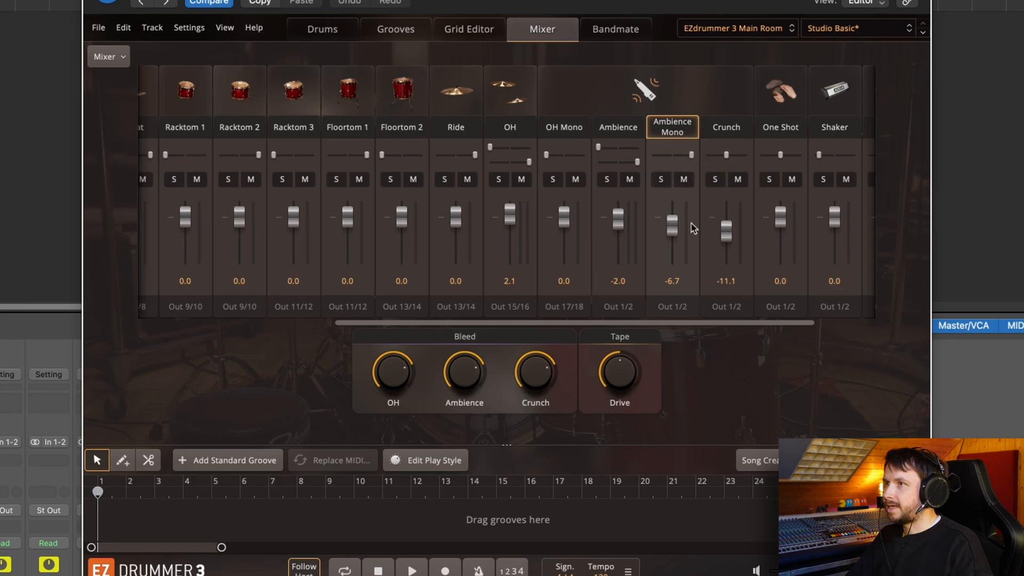
left_click(680, 308)
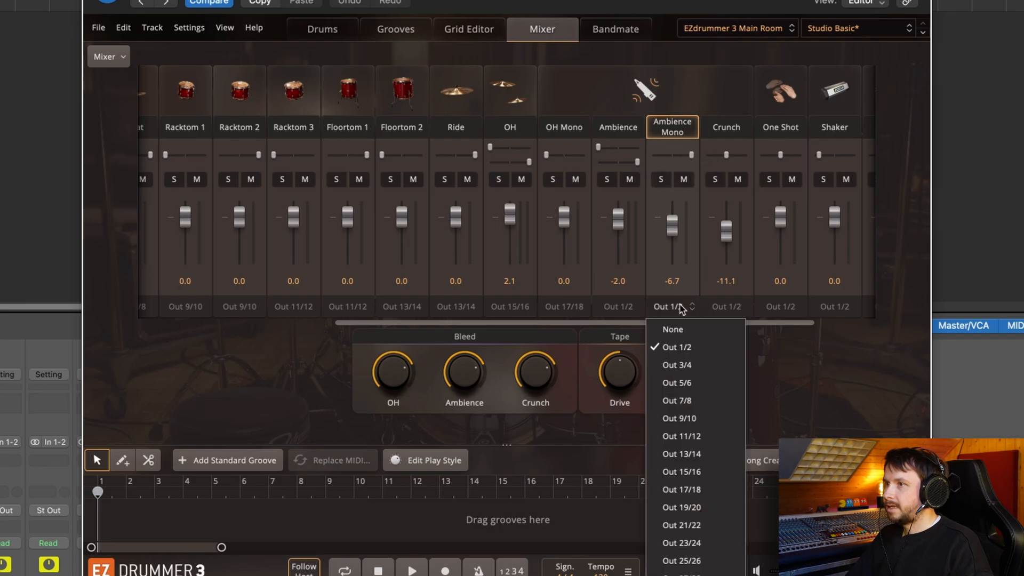
left_click(710, 495)
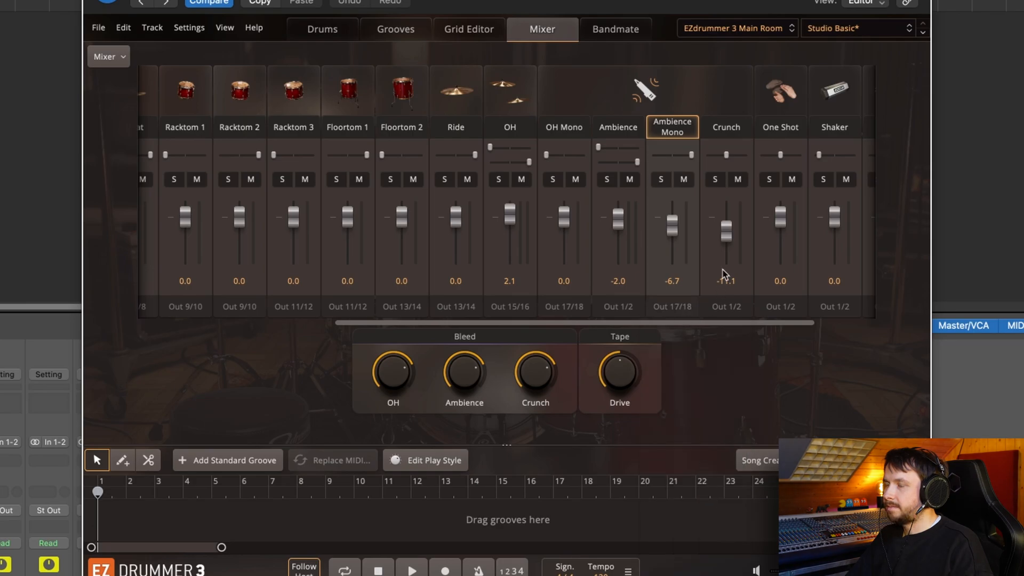
Pan Crunch hard left and One Shot hard right, and route both to Out 19/20.
left_click_drag(726, 155, 706, 155)
left_click(726, 307)
left_click(739, 511)
left_click(780, 307)
left_click(789, 511)
Pan Shaker hard left and Tamb hard right, and route both to Out 21/22.
left_click_drag(797, 323, 854, 323)
left_click(740, 307)
left_click(751, 528)
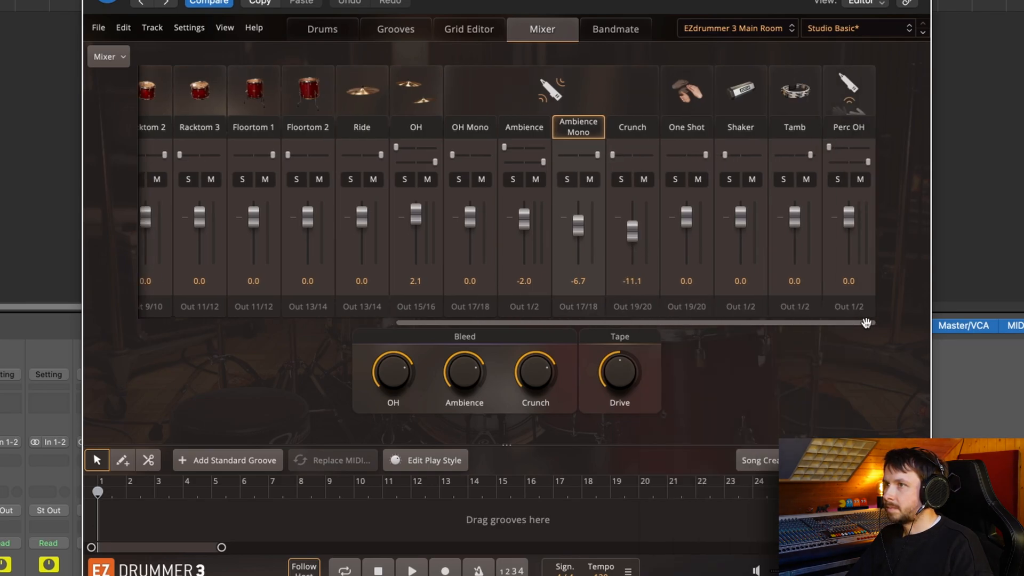
left_click(795, 308)
left_click(805, 528)
left_click_drag(725, 155, 717, 155)
left_click_drag(811, 155, 818, 155)
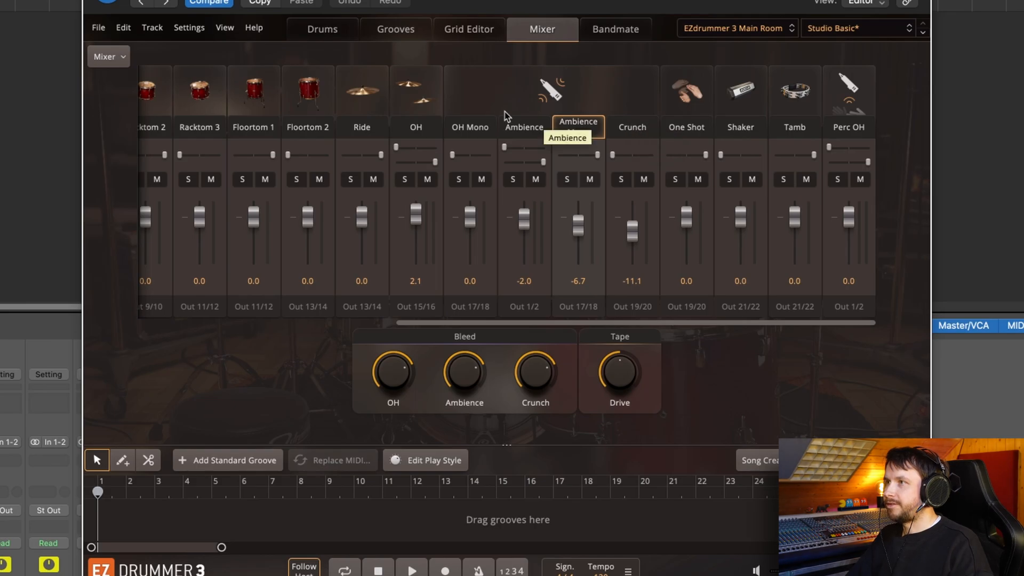
Route the stereo Ambience channel to Out 23/24 and the stereo Perc OH channel to Out 25/26.
left_click(524, 129)
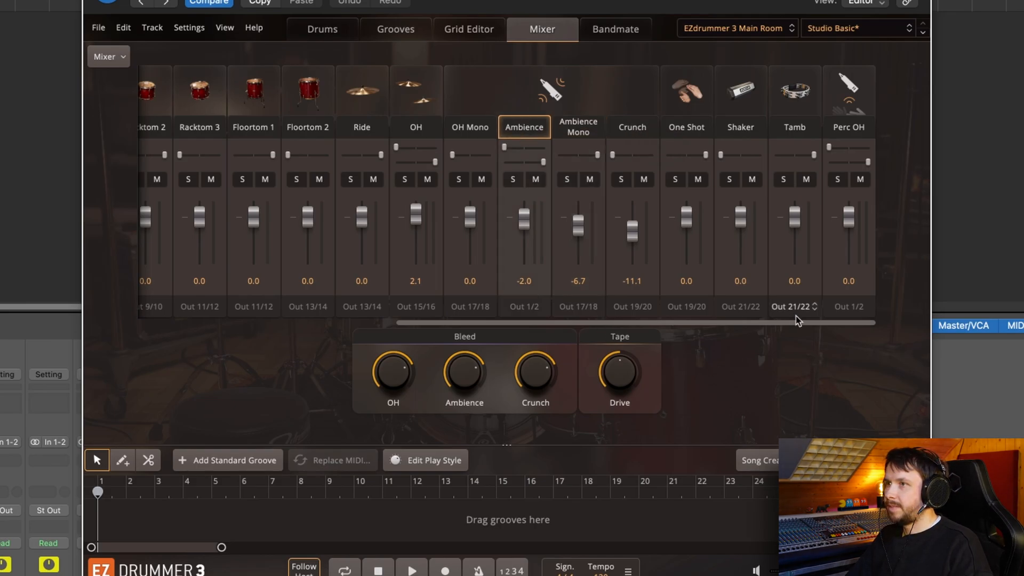
left_click(534, 308)
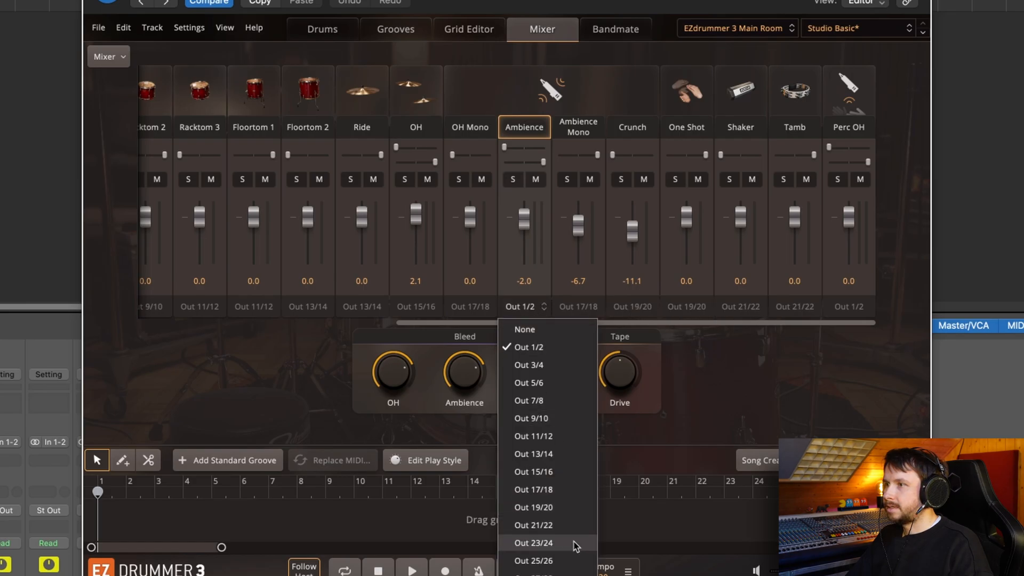
left_click(533, 543)
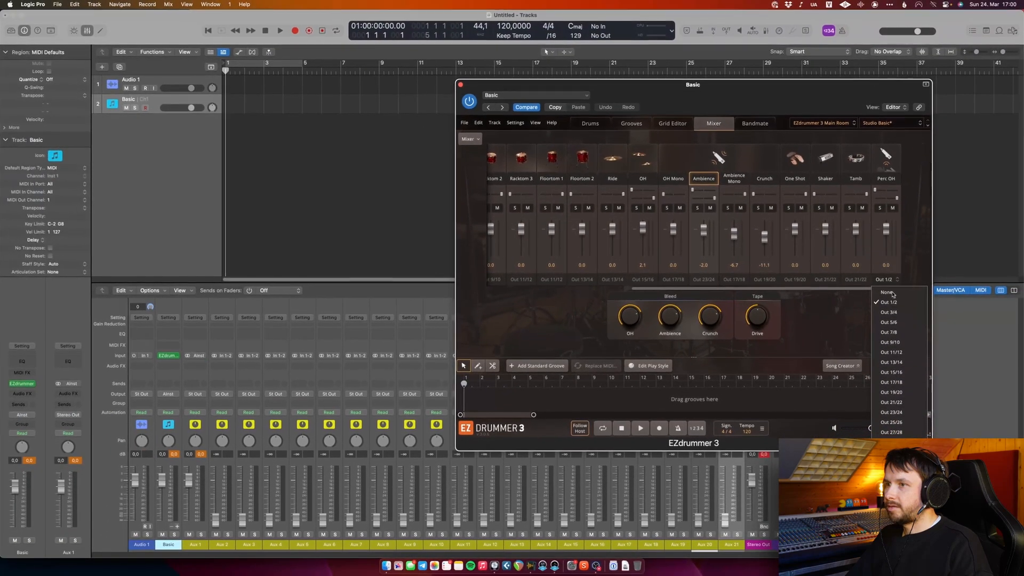
left_click(849, 306)
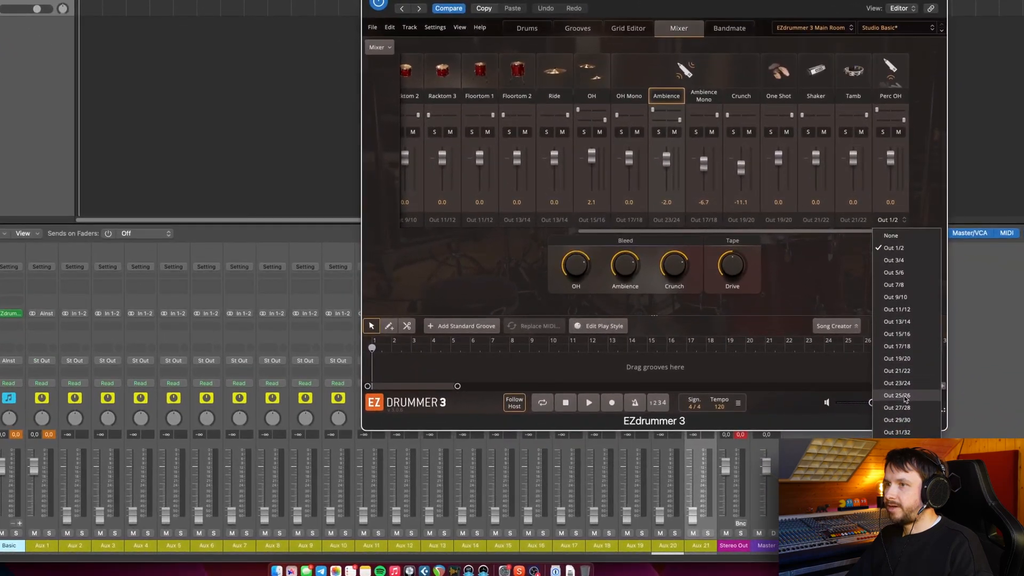
left_click(904, 397)
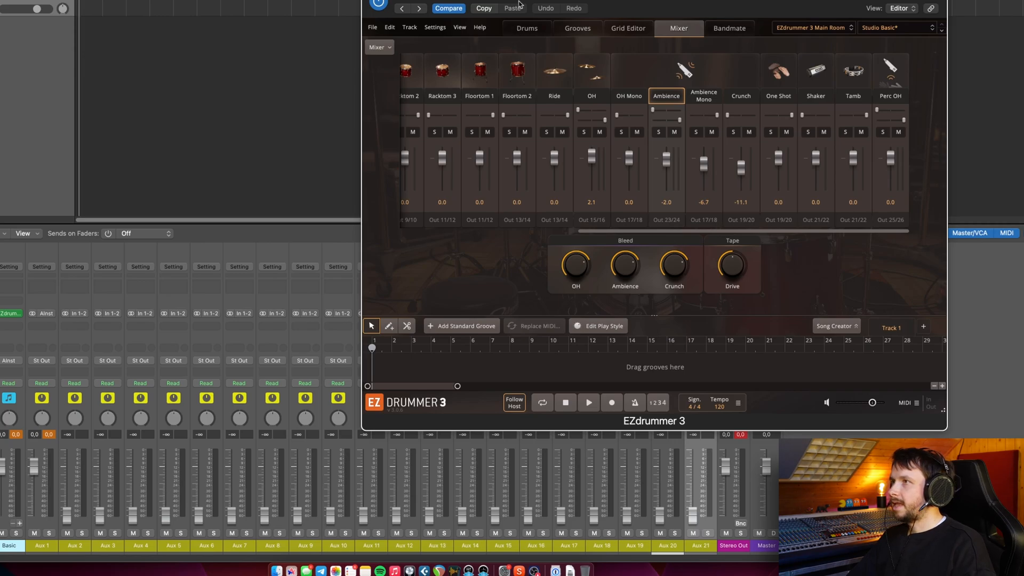
Audition the kick, snare, a rack tom and Floortom 2 on EZdrummer's drum kit to check which channels receive signal.
left_click(535, 30)
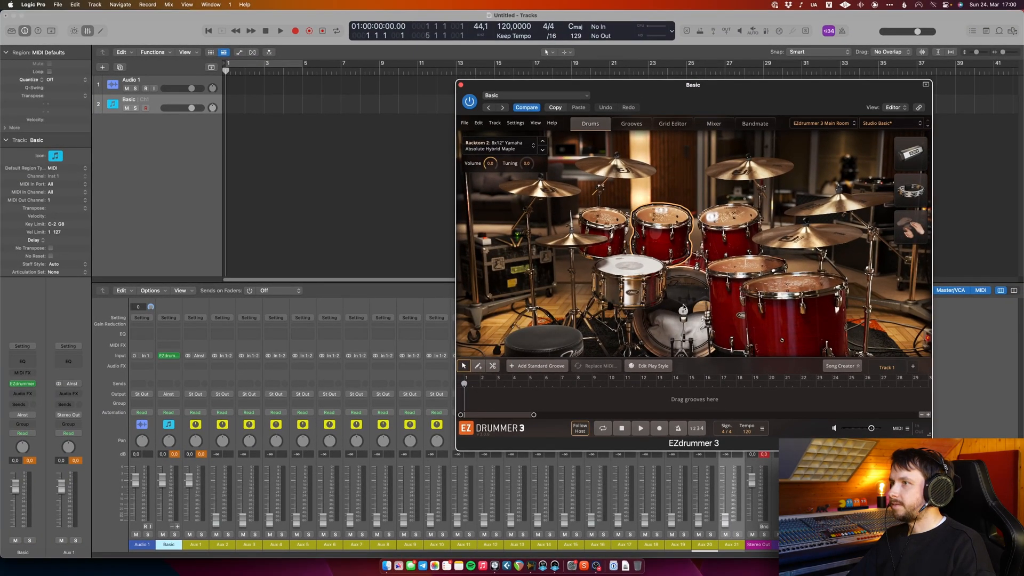
left_click(668, 297)
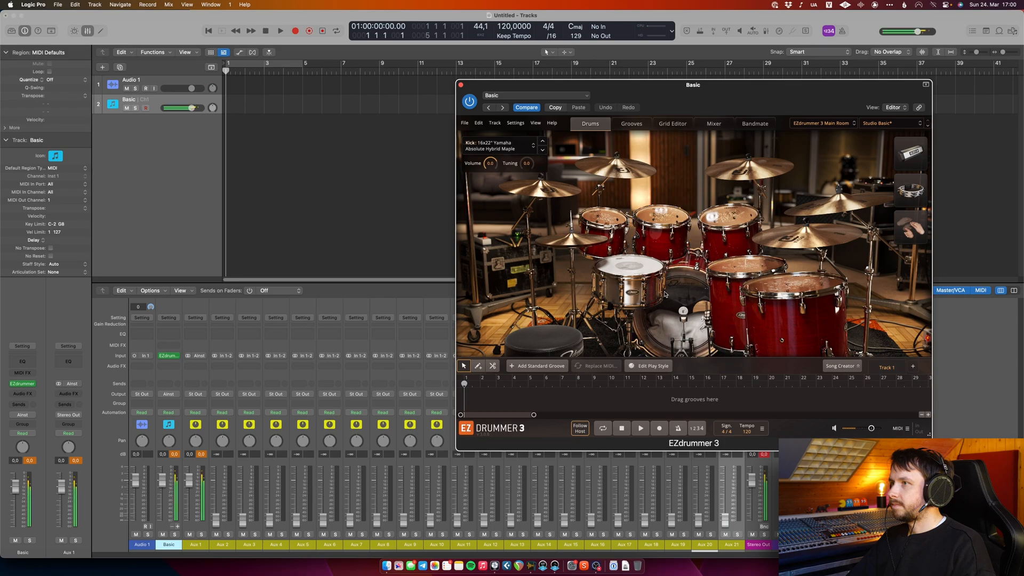
left_click(632, 268)
left_click(751, 219)
left_click(794, 288)
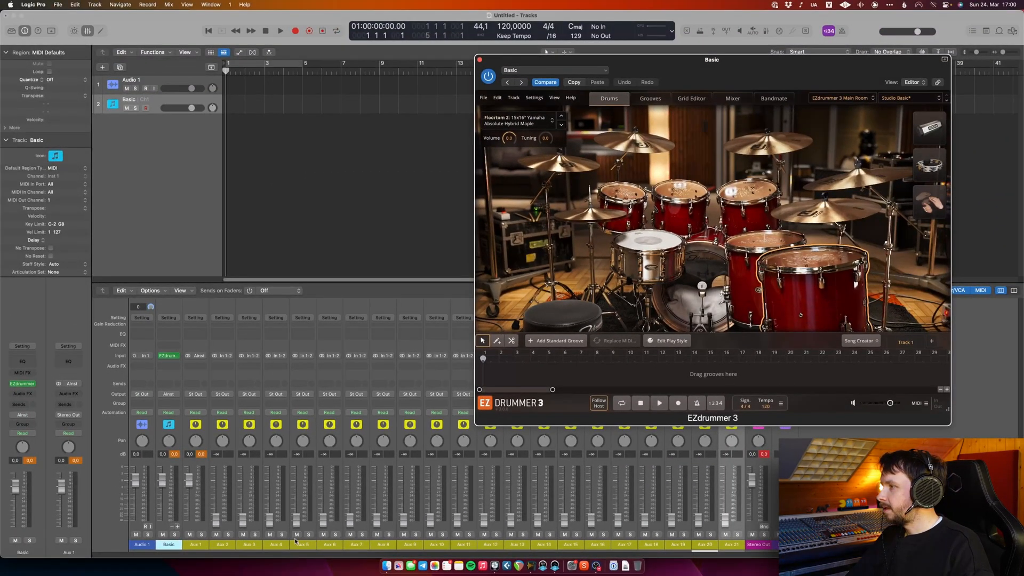
Set the input of Logic's Aux 2 channel strip to EZdrummer output EZdr3-4.
left_click(220, 545)
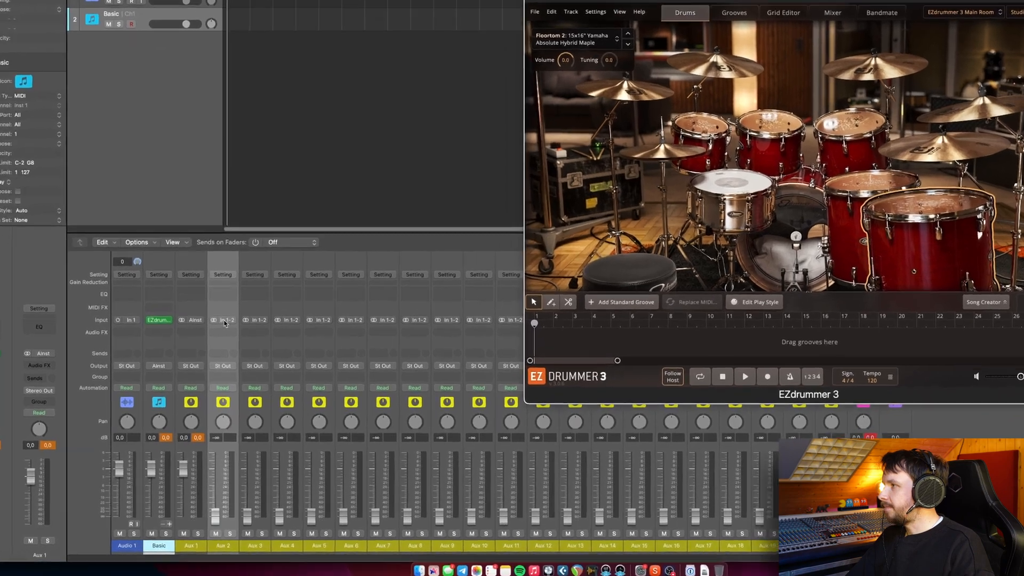
left_click(224, 356)
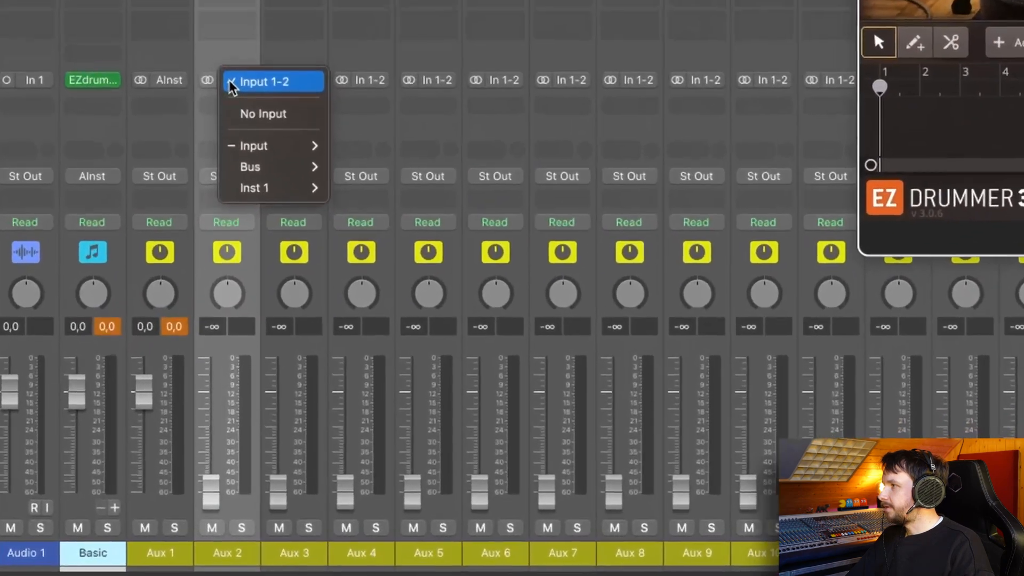
mouse_move(275, 190)
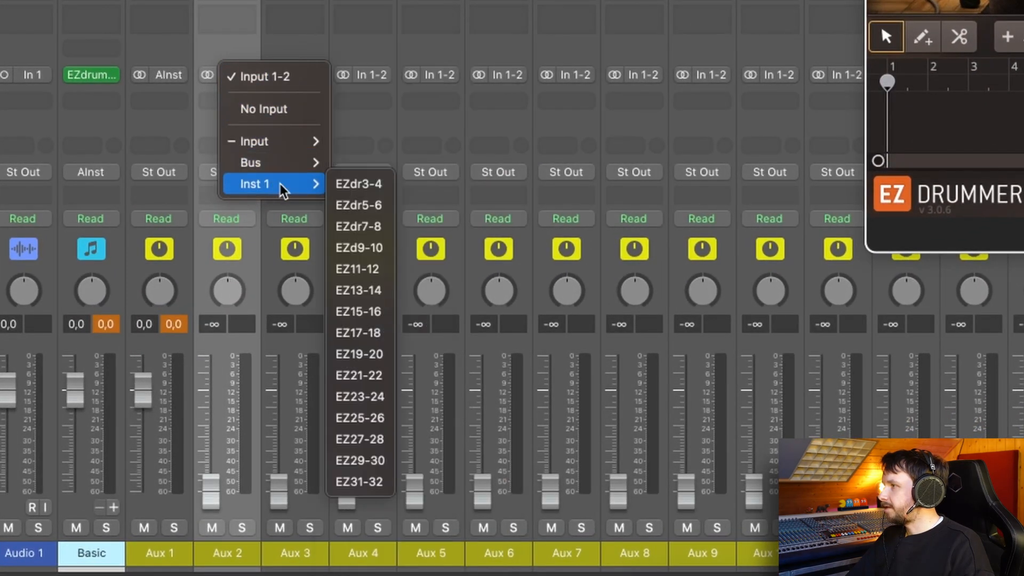
left_click(340, 187)
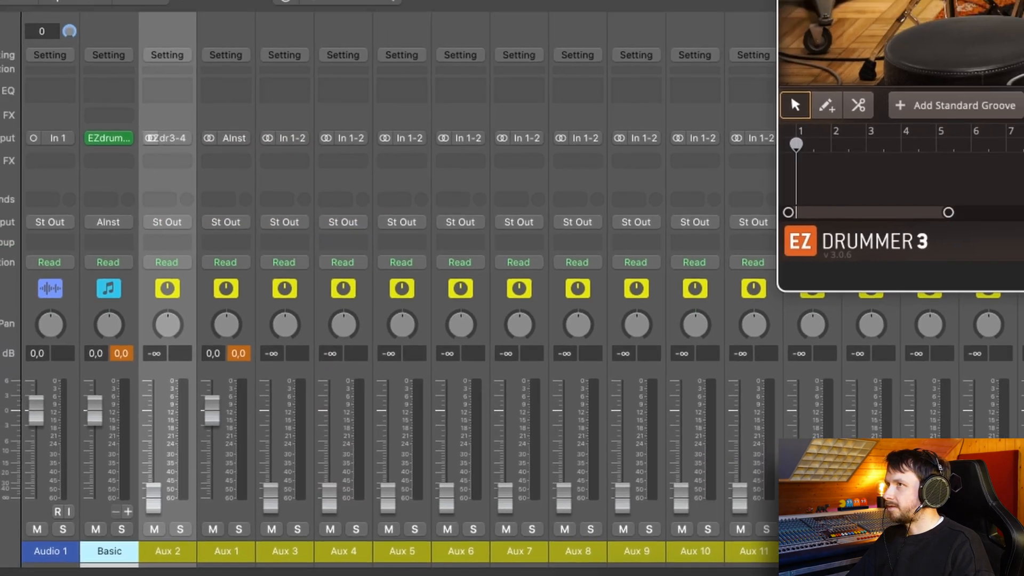
Check the kick channel routing in EZdrummer's mixer and rename the Aux 2 channel strip to "Kick In".
left_click(736, 99)
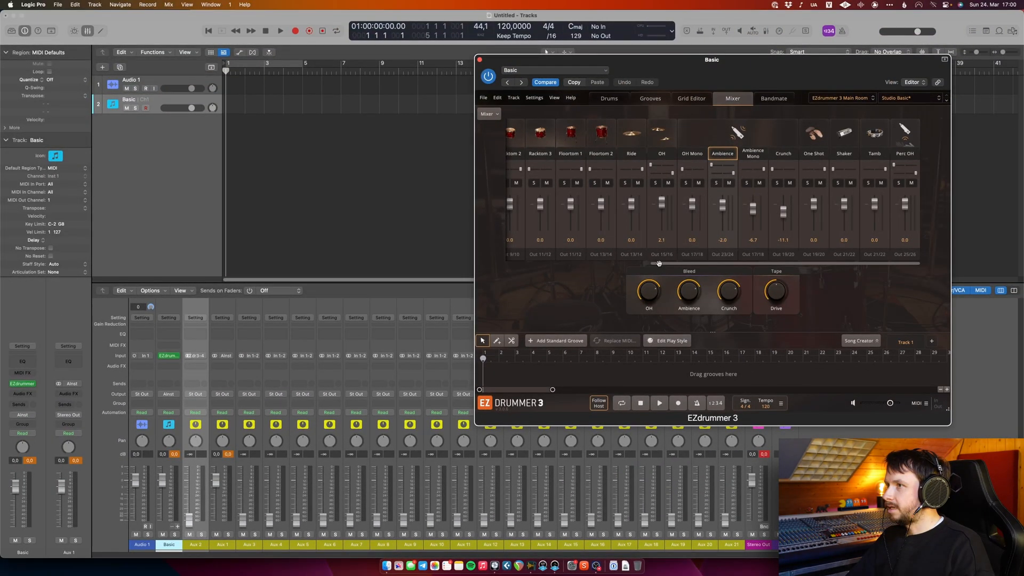
left_click_drag(659, 263, 516, 270)
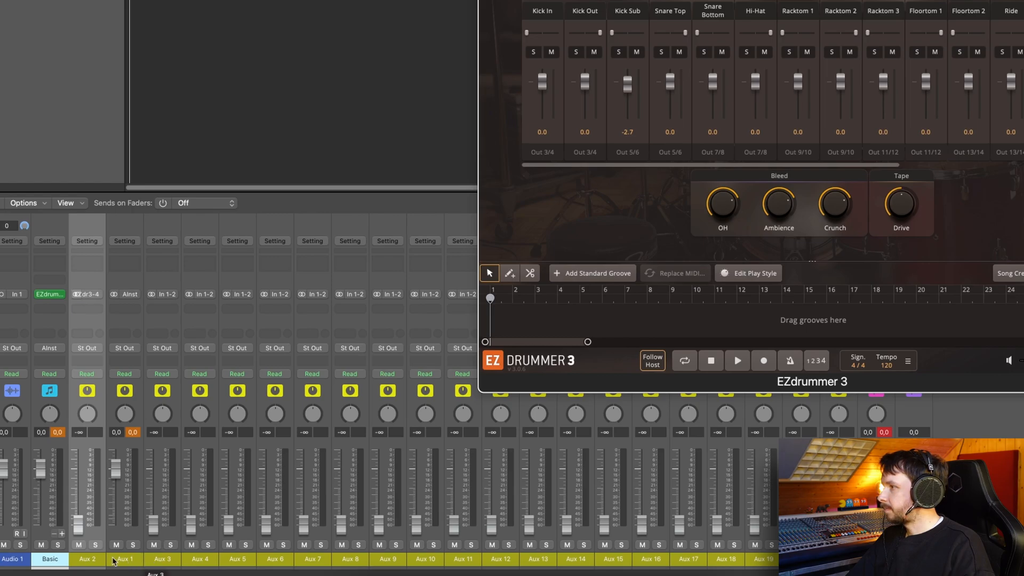
double_click(87, 558)
type("Kic")
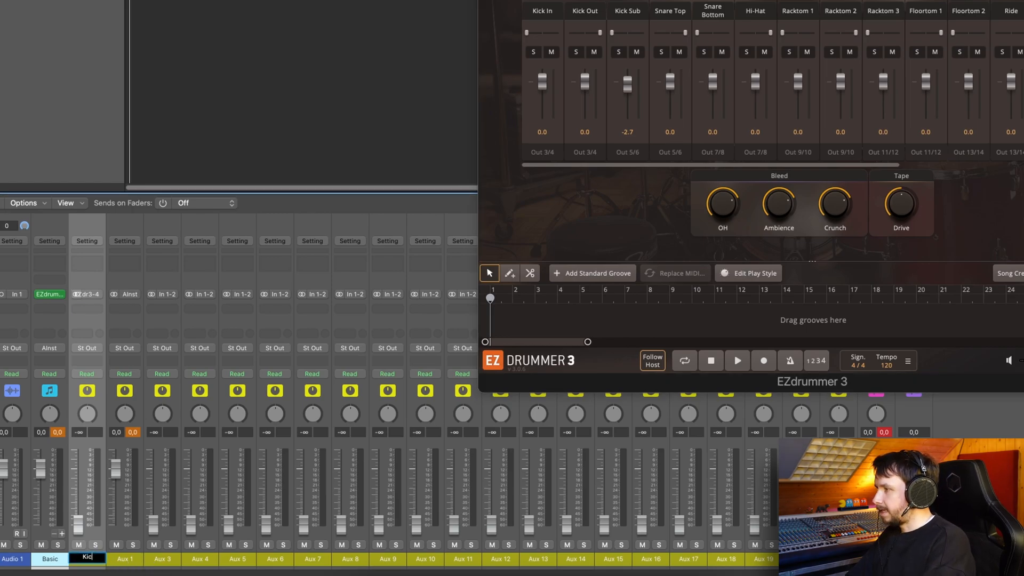
type("k In")
key("Return")
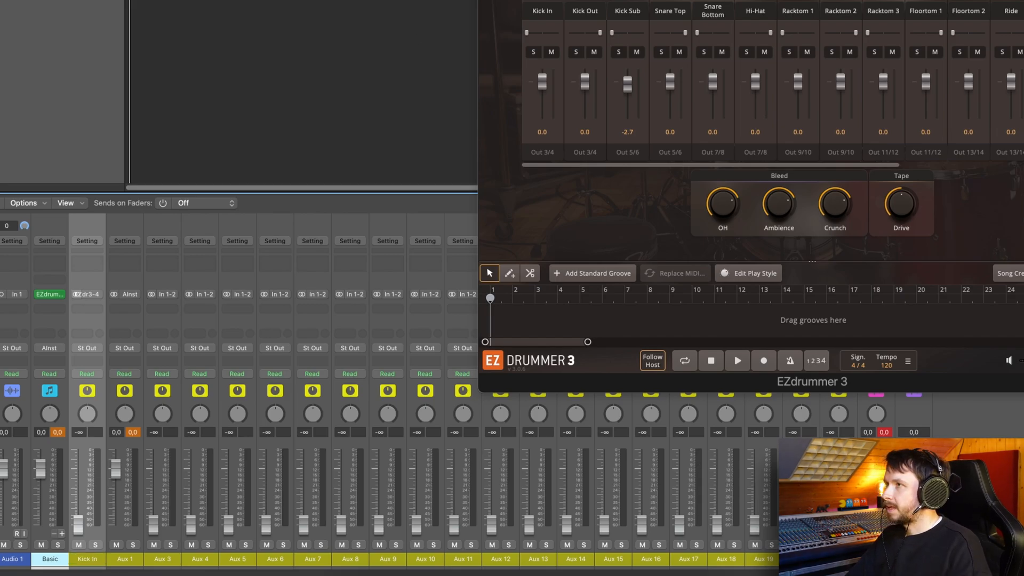
Set the input of the Aux 1 channel strip to EZdr3-4 and rename the strip to "Kick Out".
left_click(128, 296)
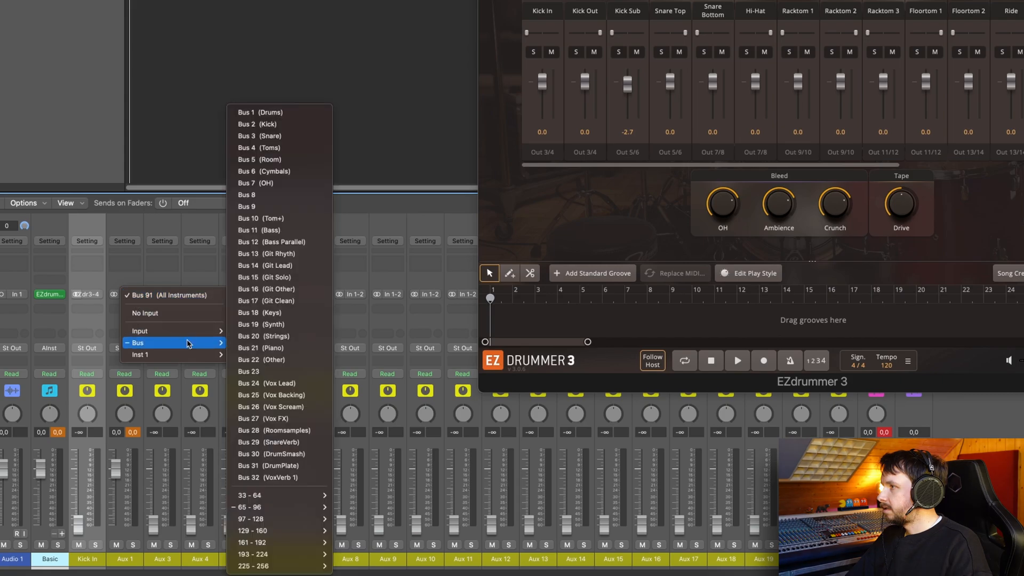
mouse_move(193, 356)
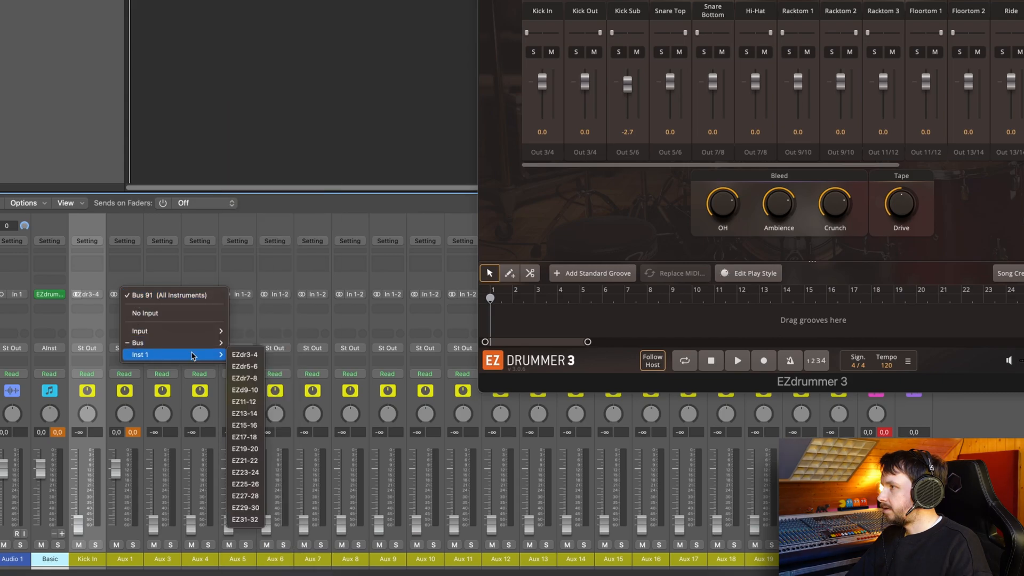
left_click(245, 355)
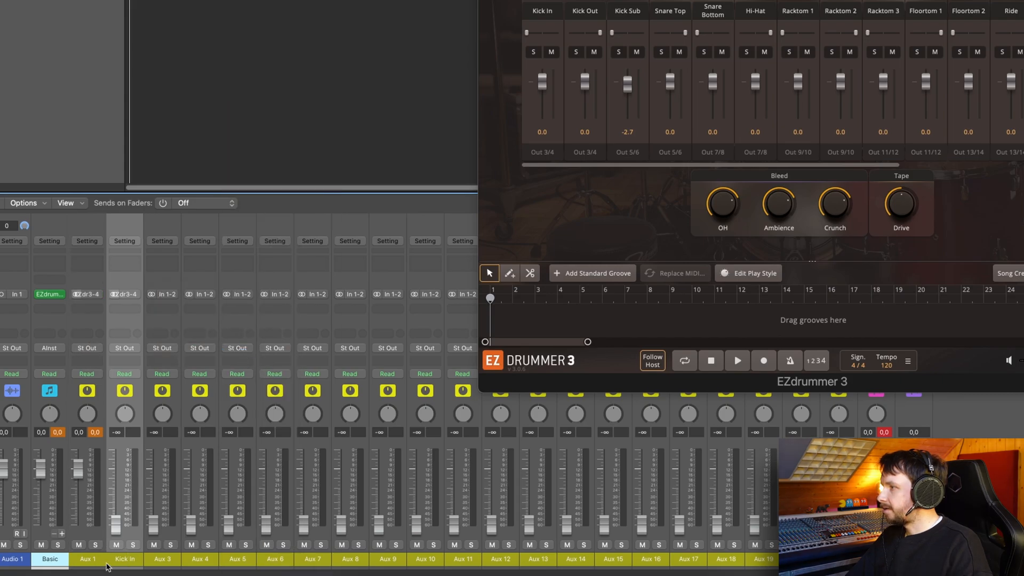
double_click(88, 558)
type("Kick Out")
key("Return")
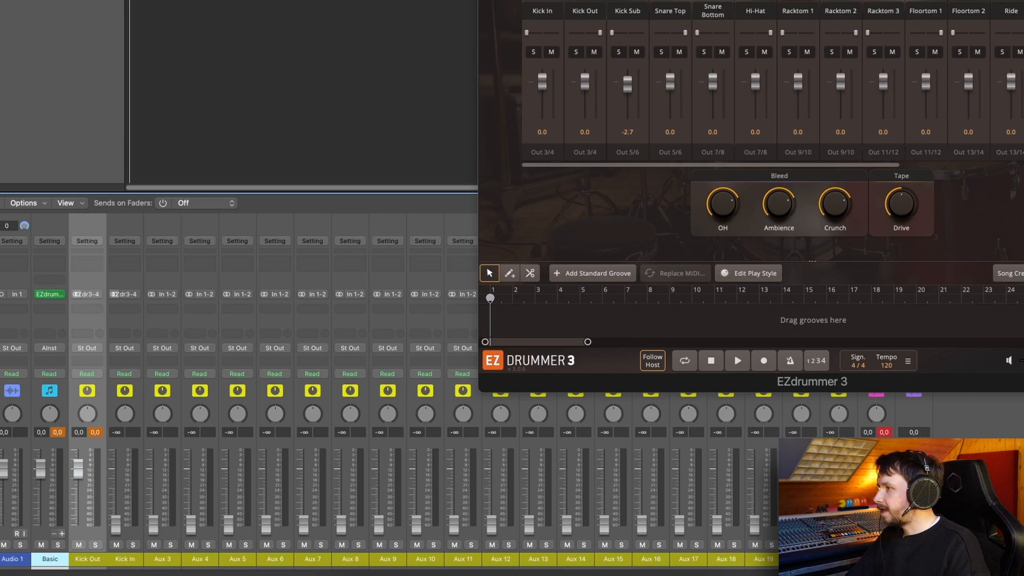
Set the input of the Aux 3 channel strip to EZdr5-6 and rename the strip to "Kick Sub".
left_click(171, 297)
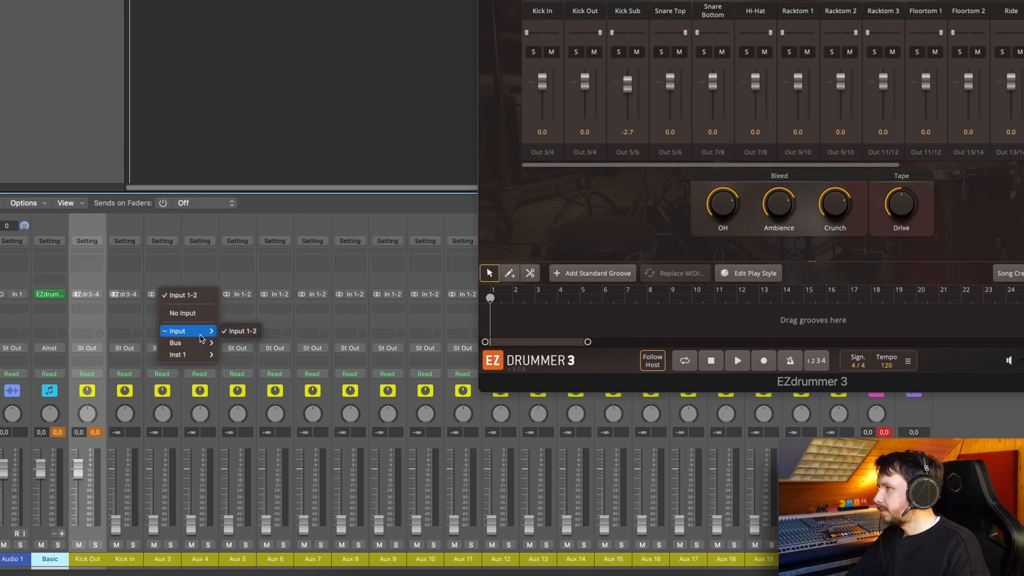
mouse_move(208, 355)
left_click(235, 367)
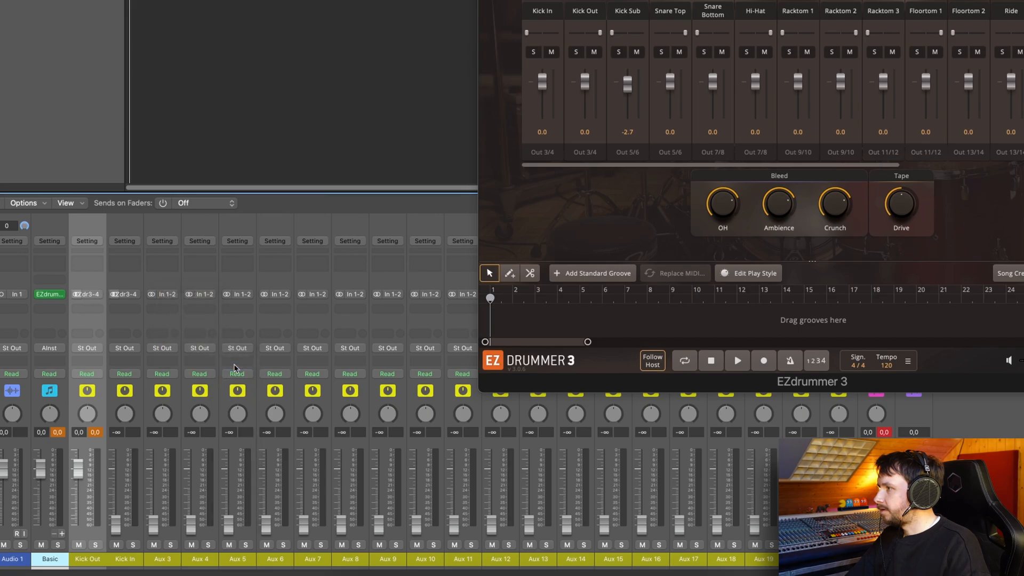
double_click(155, 560)
type("Kick Sub")
key("Return")
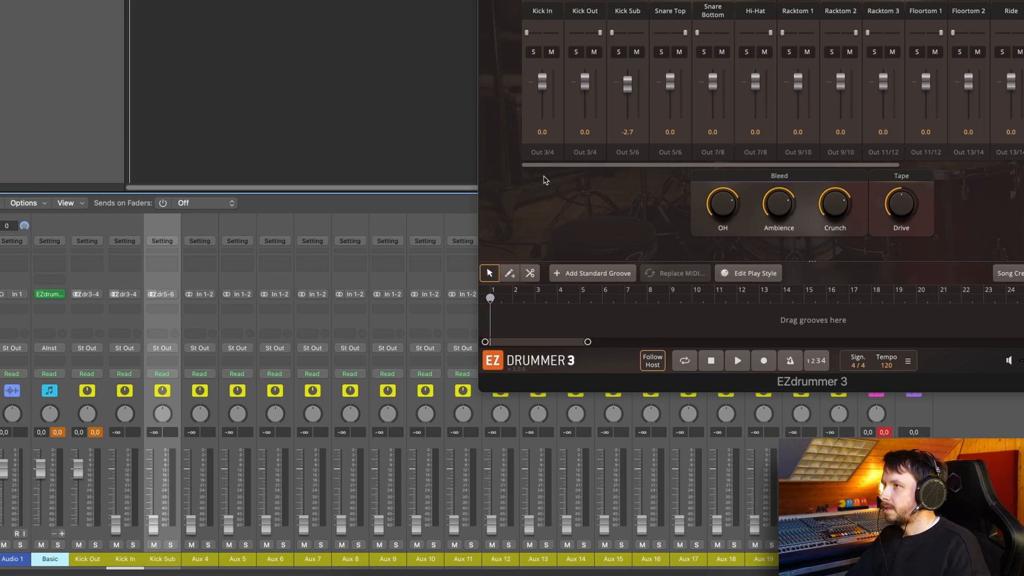
Rename the Aux 4 channel strip to "Snare Top" and set its input to EZdr5-6.
double_click(190, 559)
type("Snare Top")
key("Return")
left_click(211, 297)
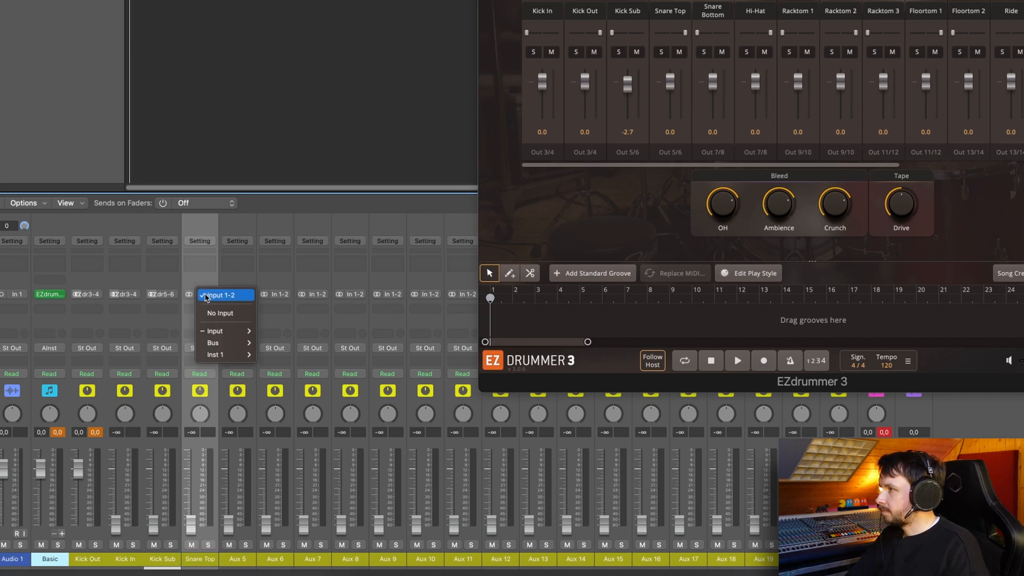
mouse_move(231, 355)
left_click(273, 366)
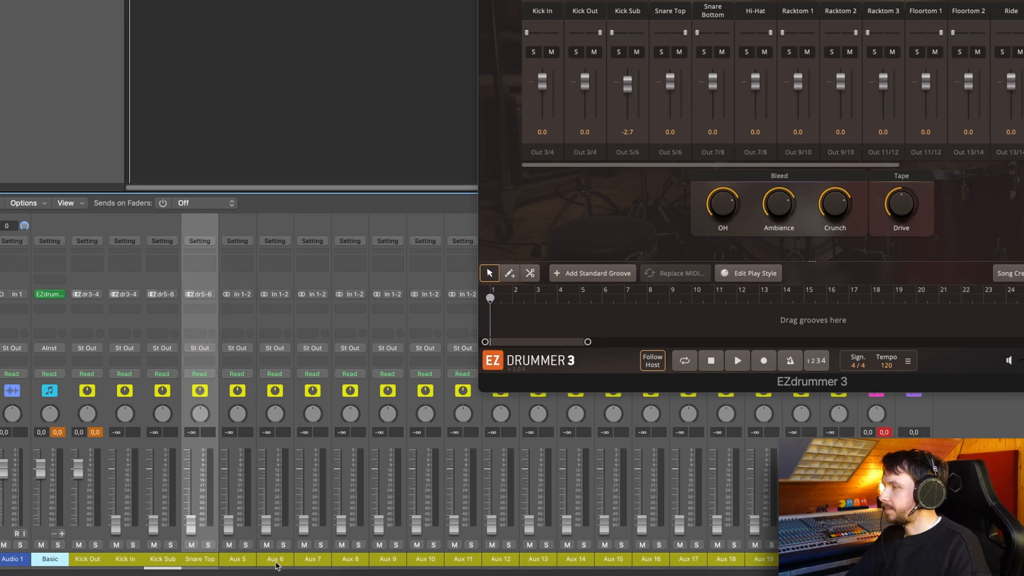
Rename the Aux 5 channel strip to "Snare Bot" and set its input to EZdr7-8.
left_click_drag(682, 166, 702, 171)
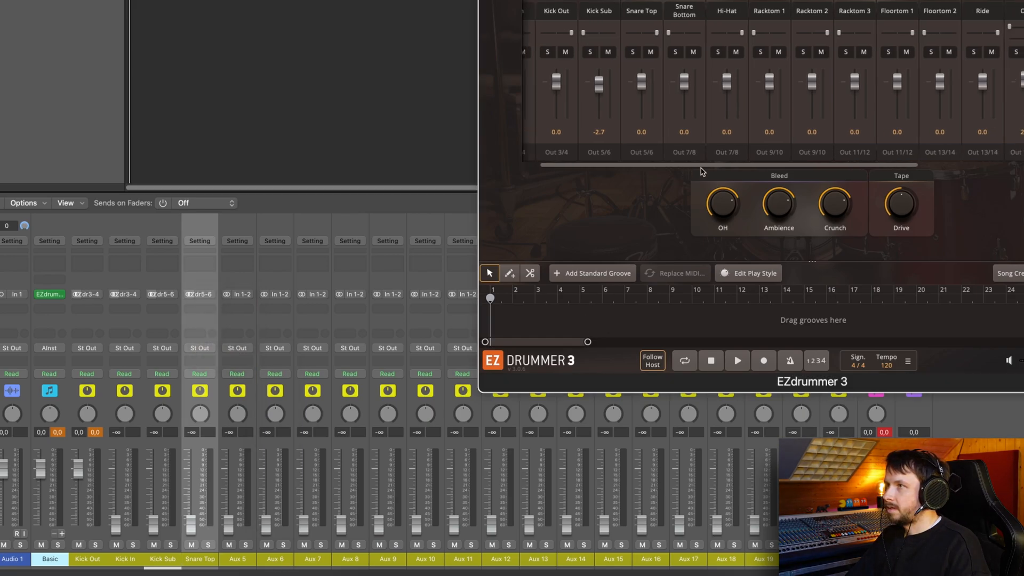
double_click(238, 558)
type("Snare Bot")
key("Return")
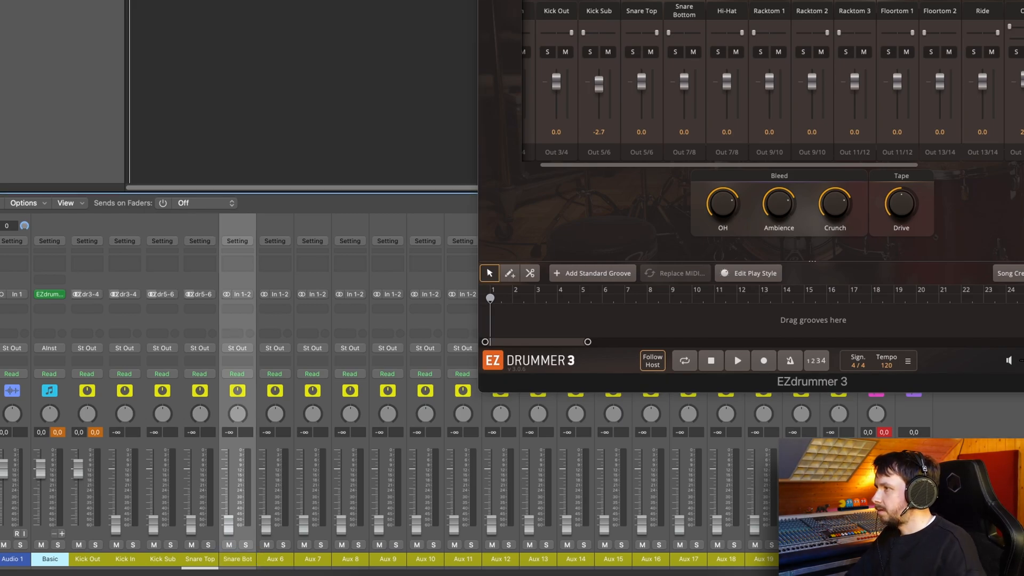
left_click(239, 309)
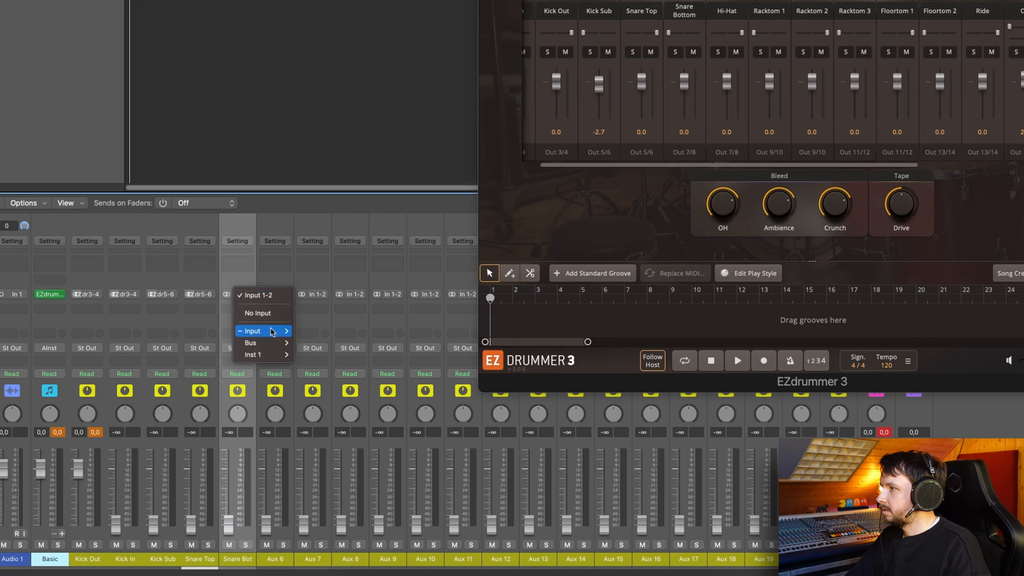
mouse_move(270, 354)
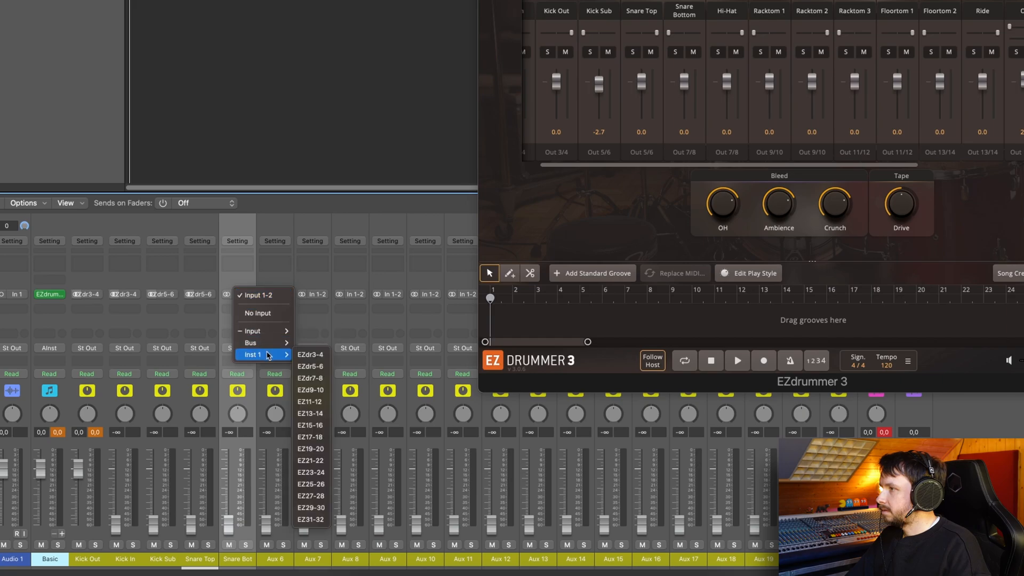
left_click(304, 378)
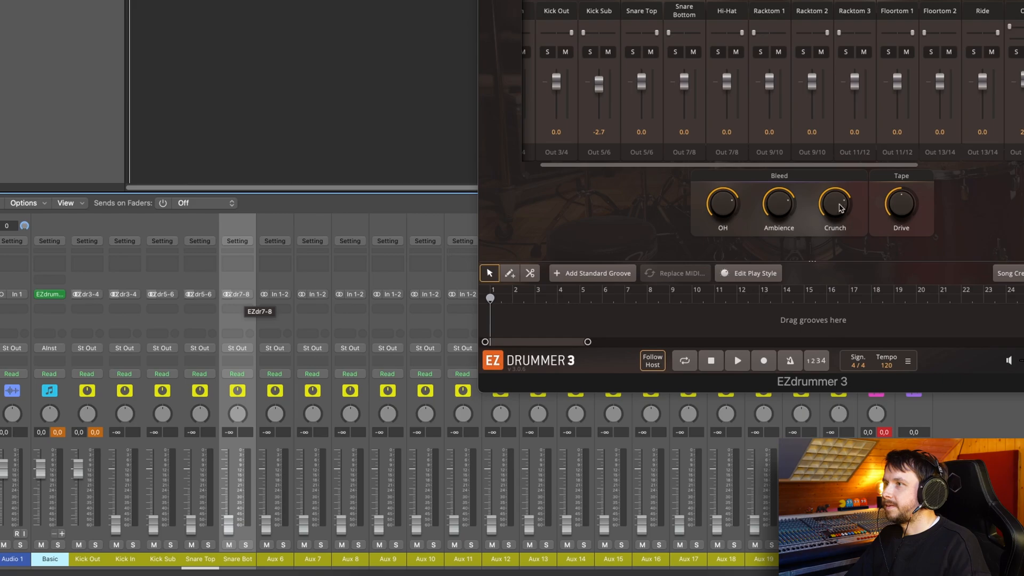
Rename the Aux 6 channel strip to "HiHat" and open its input choices for the EZdrummer instrument outputs.
double_click(279, 559)
type("HiHat")
key("Return")
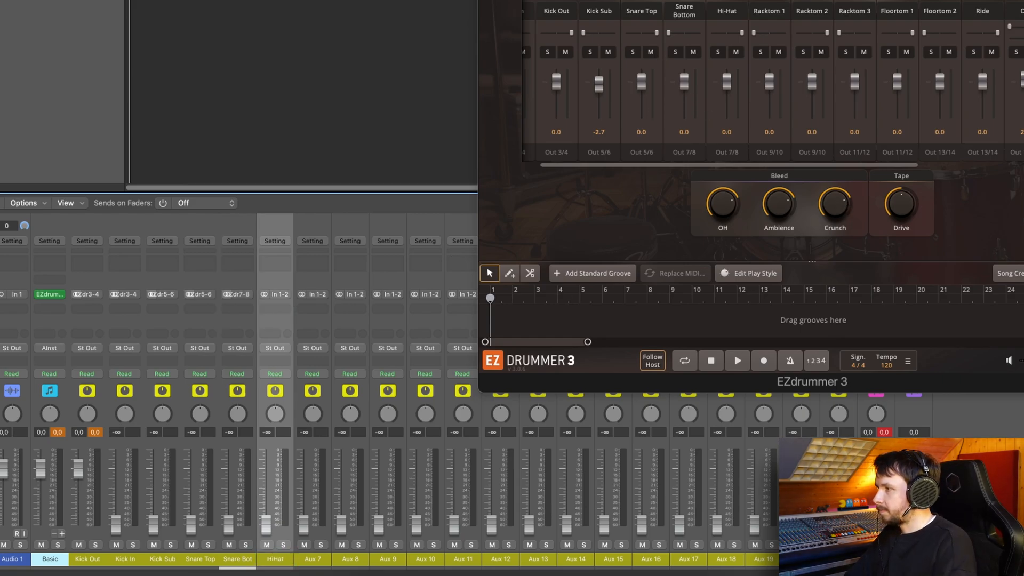
left_click(281, 296)
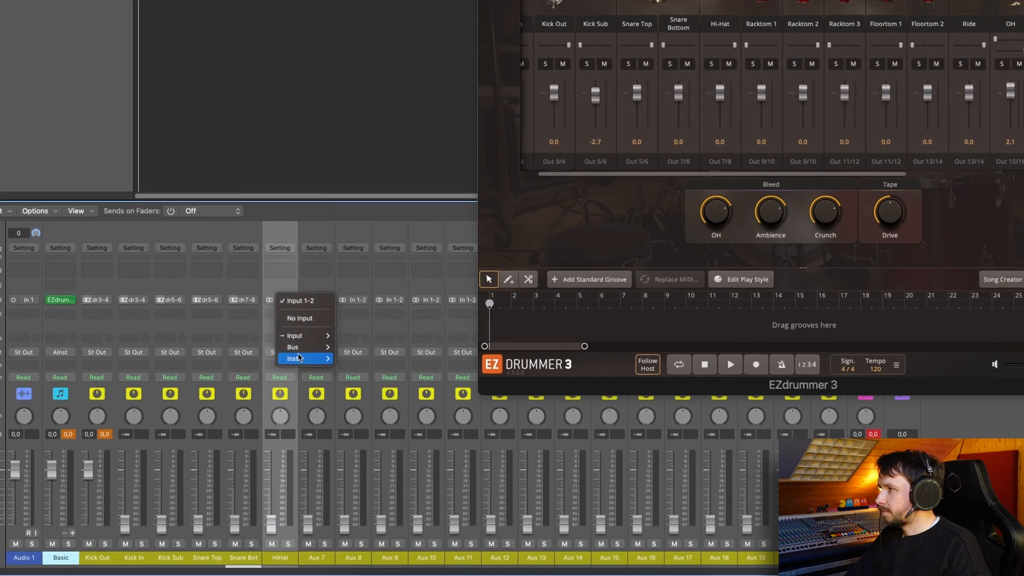
mouse_move(295, 358)
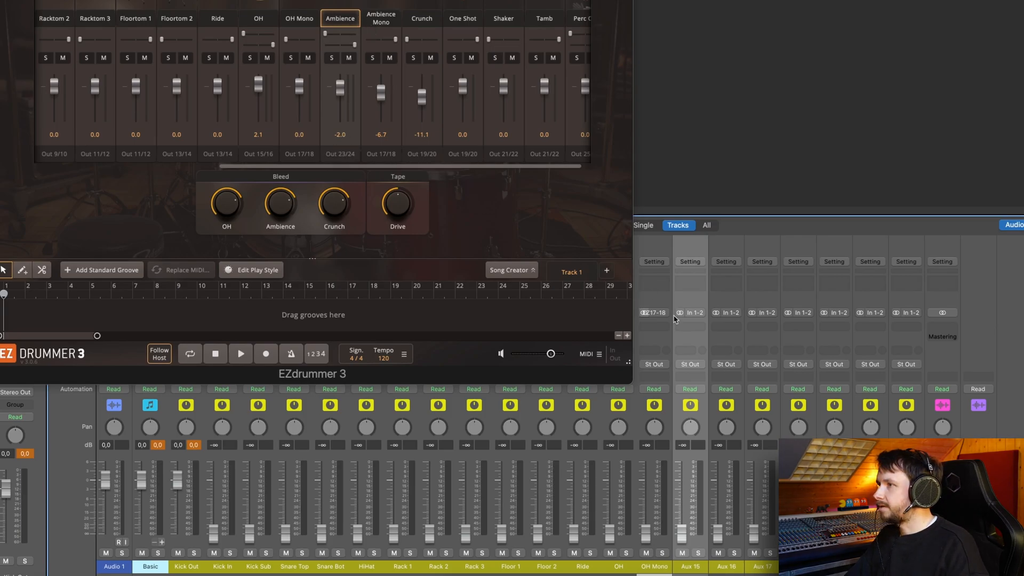
Set the input of the Aux 15 channel strip to EZ23-24 and rename the strip to "Ambience".
left_click(694, 315)
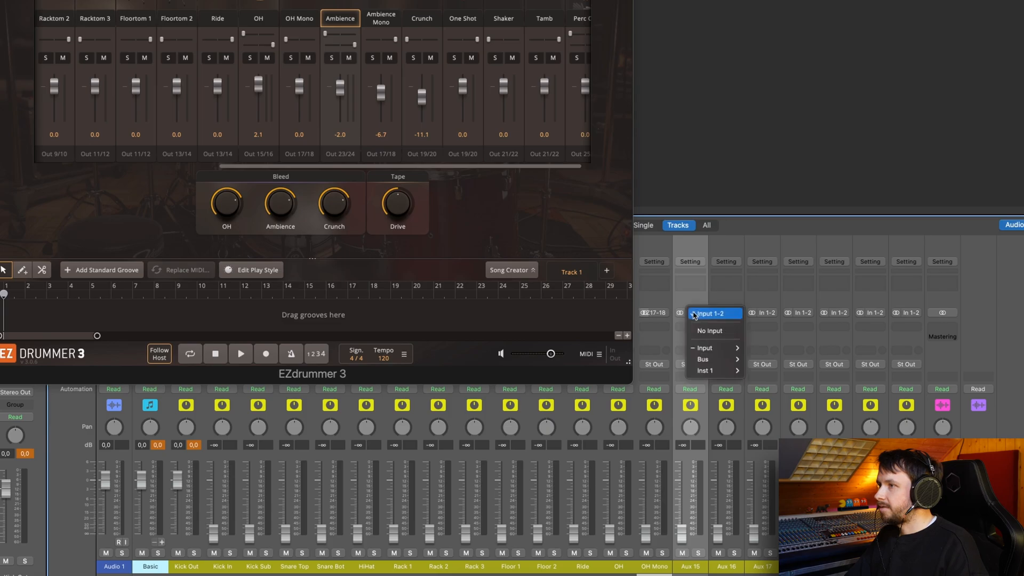
mouse_move(706, 371)
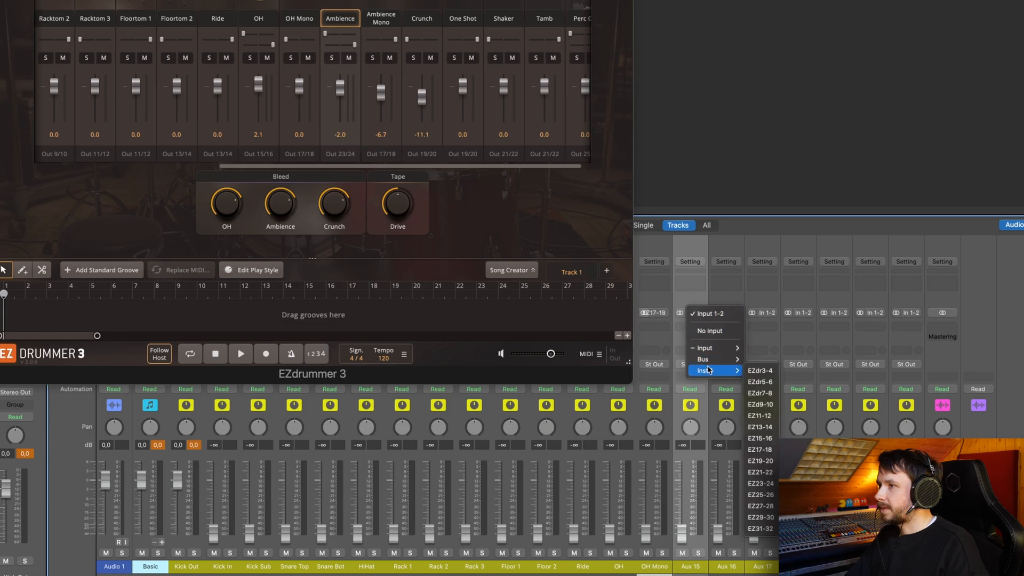
left_click(760, 484)
double_click(694, 568)
type("Ambience")
key("Return")
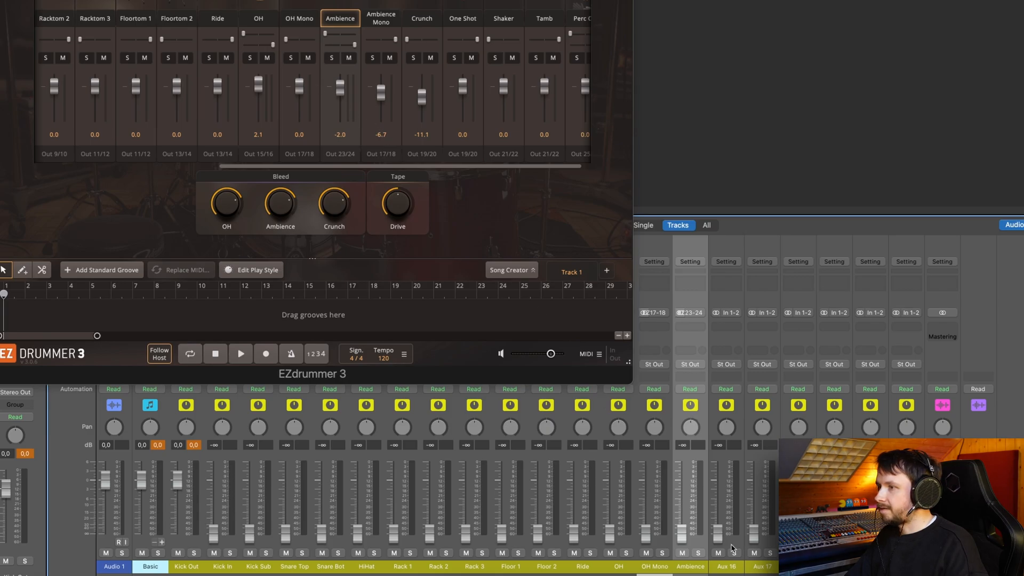
Rename the Aux 16 channel strip to "Ambience Mono" and set its input to EZ17-18.
double_click(725, 566)
type("Ambience Mono")
key("Return")
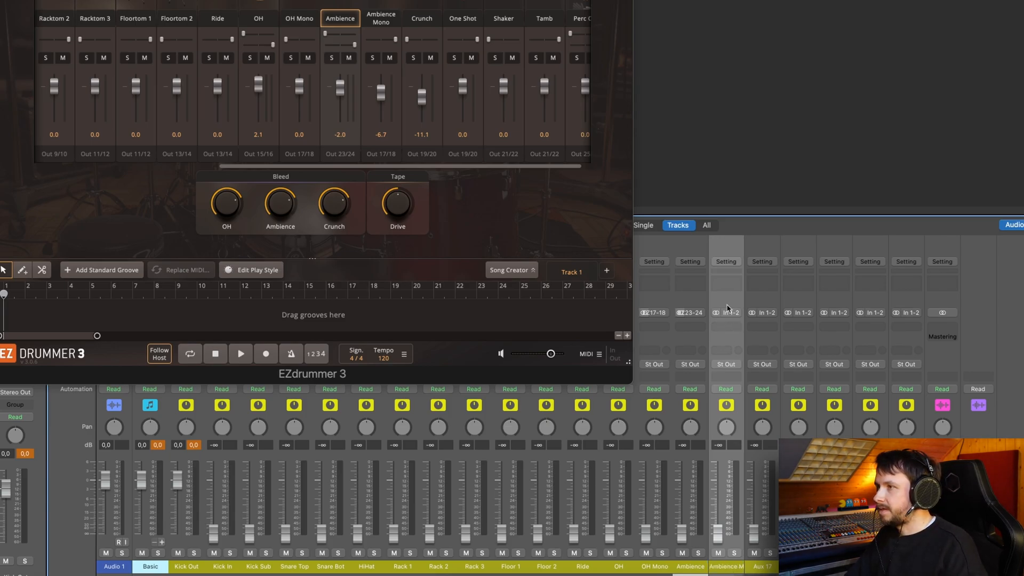
left_click(726, 313)
mouse_move(746, 370)
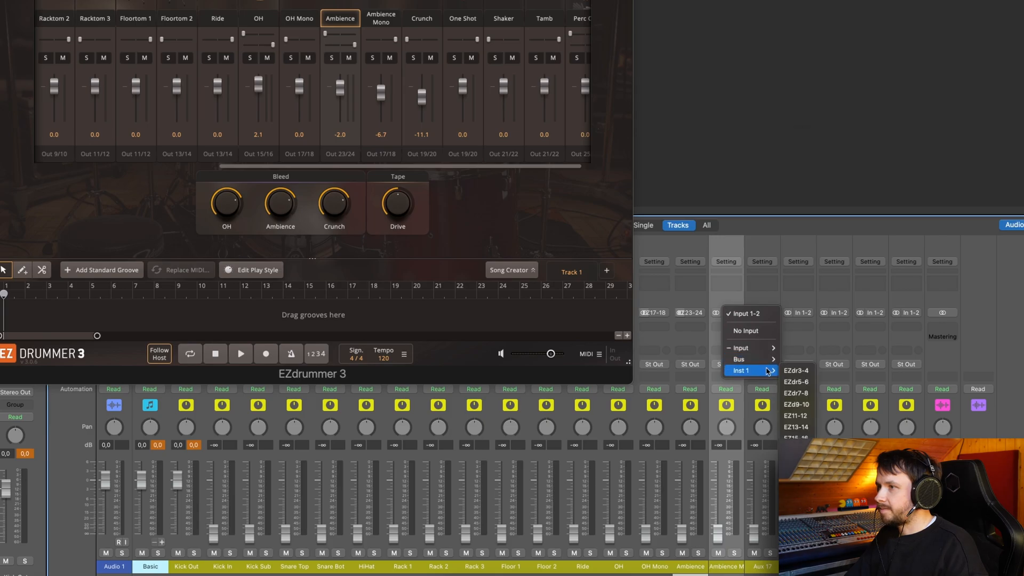
left_click(794, 429)
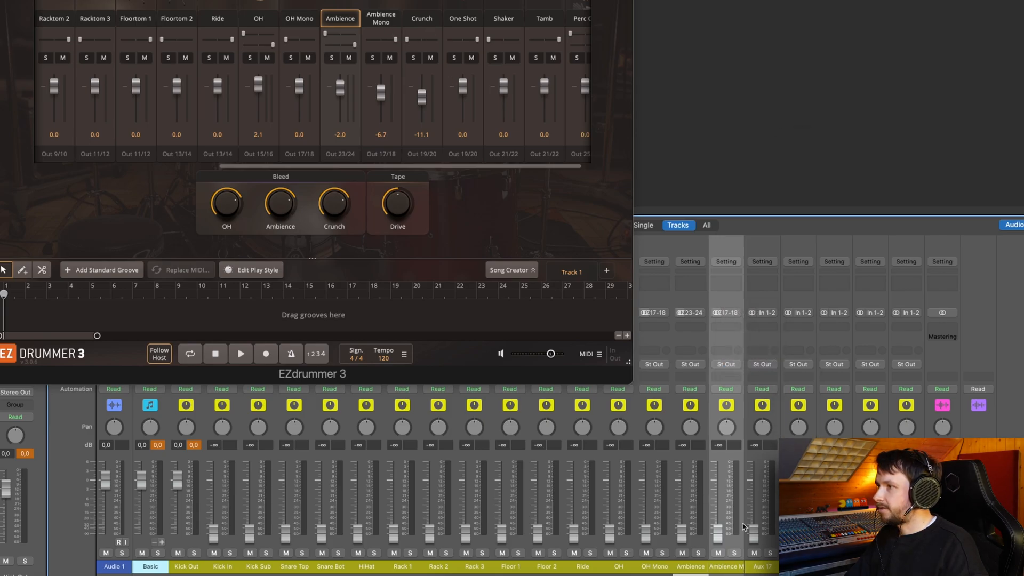
Rename the Aux 17 channel strip to "Crunch" and set its input to EZ19-20.
left_click(760, 564)
type("Crunch")
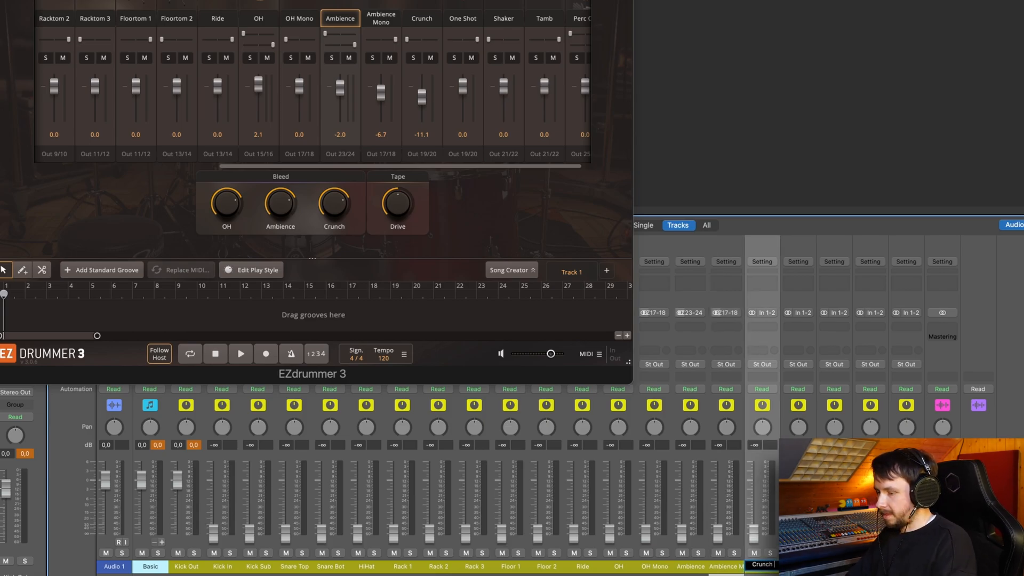
key("Return")
left_click(766, 313)
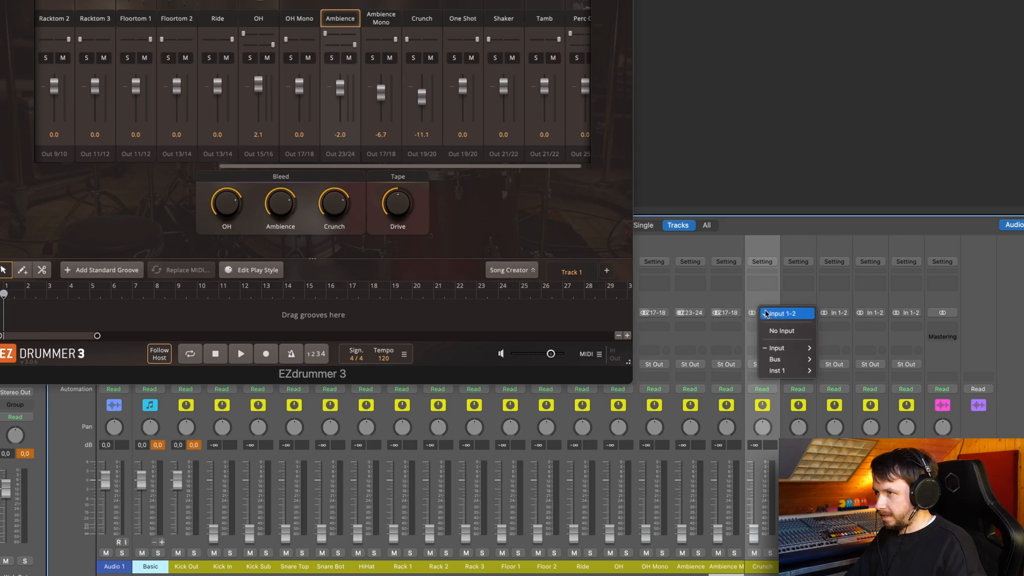
mouse_move(777, 372)
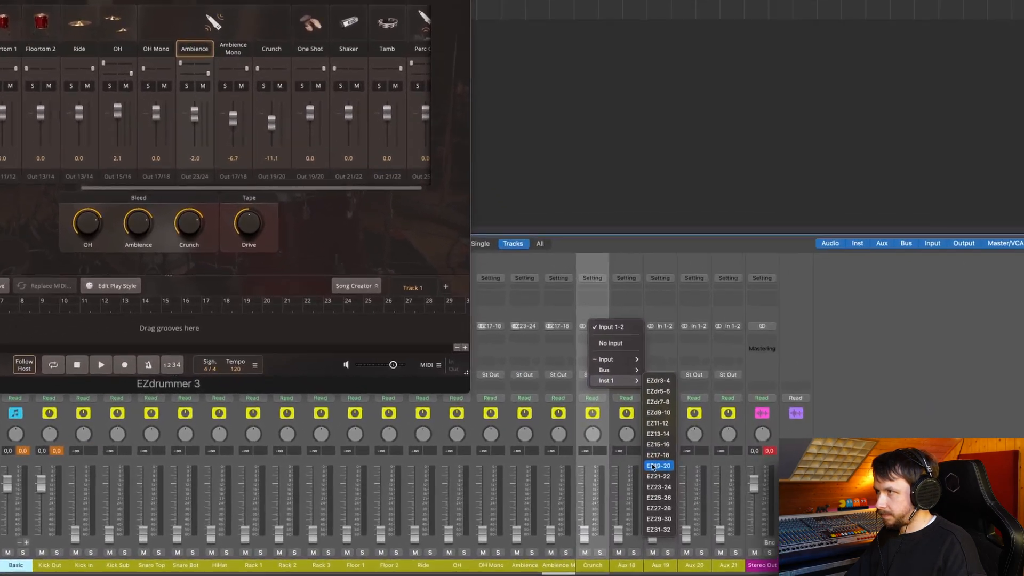
left_click(675, 466)
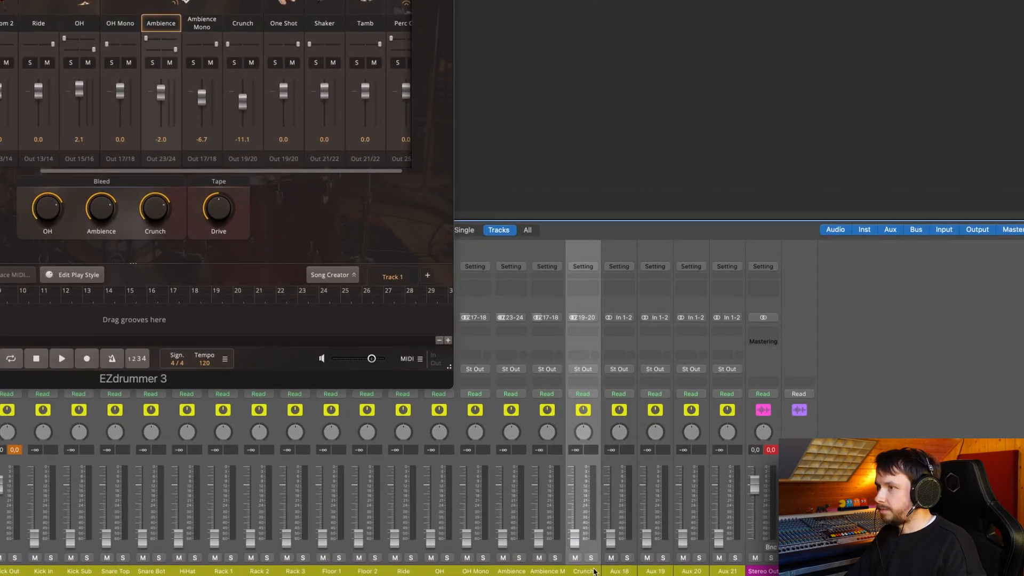
Rename the Aux 18 channel strip to "OneShot" and set its input to EZ19-20.
double_click(618, 571)
type("OneShot")
key("Return")
left_click(627, 319)
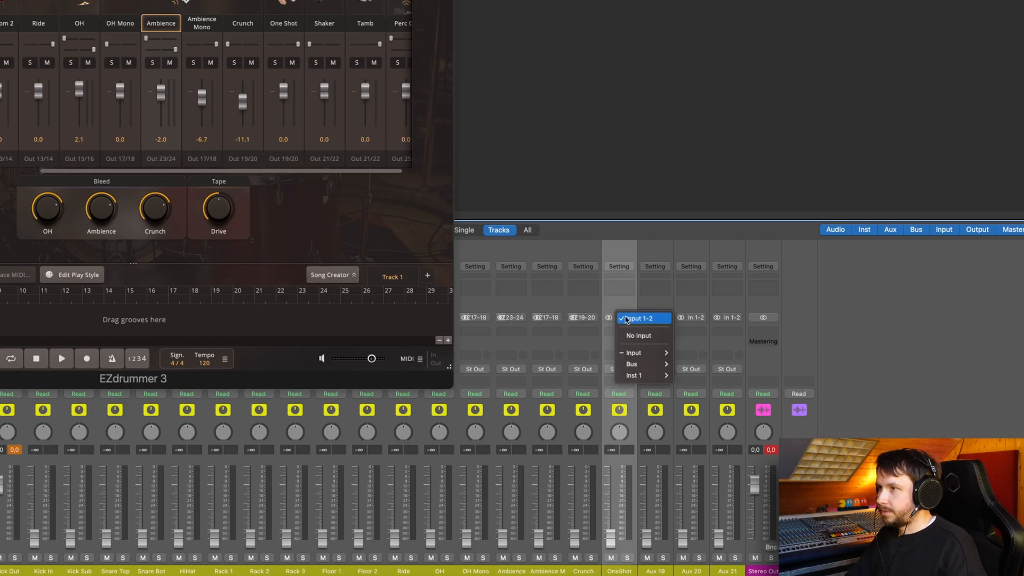
mouse_move(640, 376)
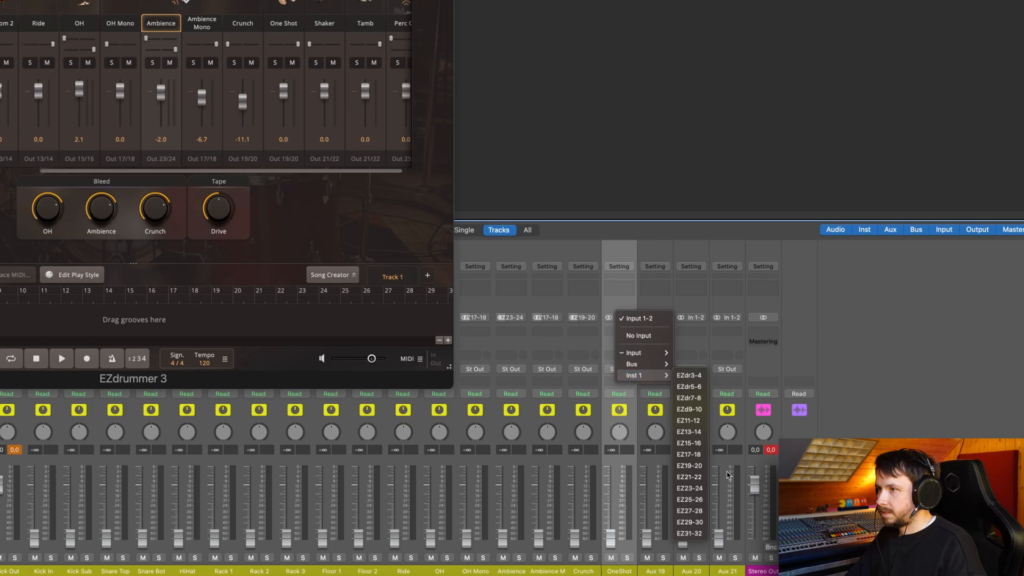
left_click(690, 466)
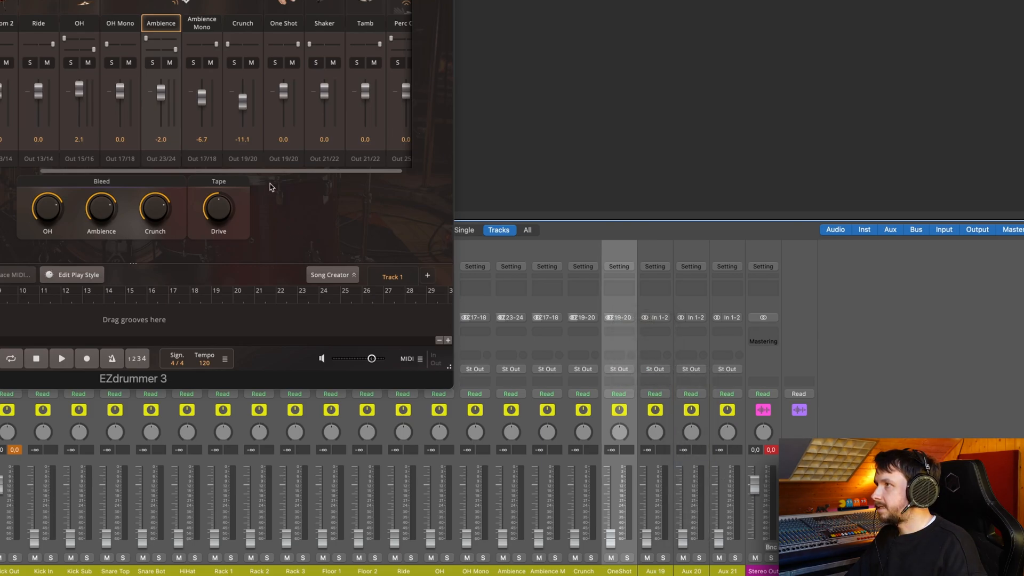
Rename the Aux 19 channel strip to "Shaker" and set its input to EZ21-22.
scroll(300, 175, "right", 2)
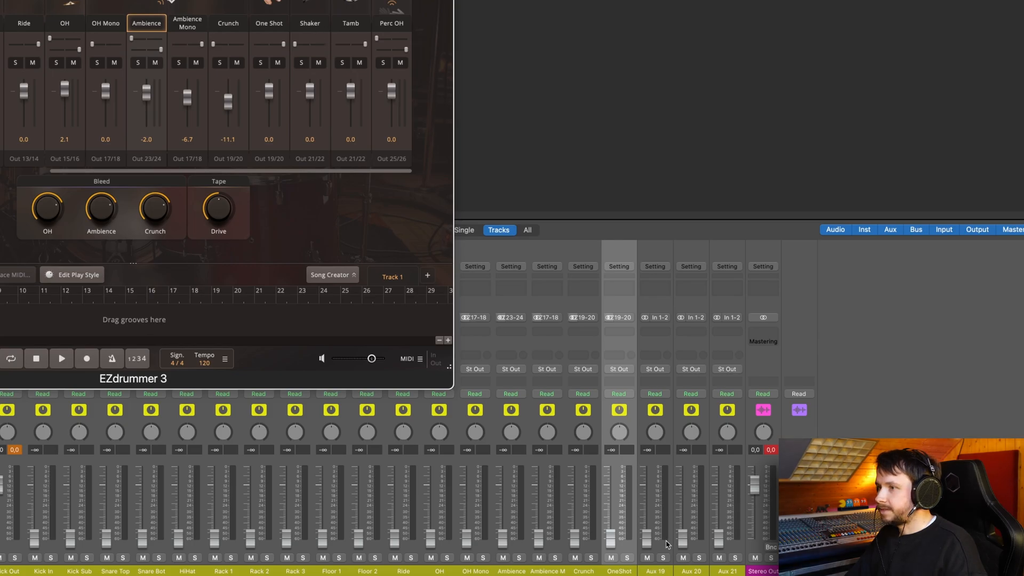
left_click(658, 565)
double_click(656, 572)
type("Shaker")
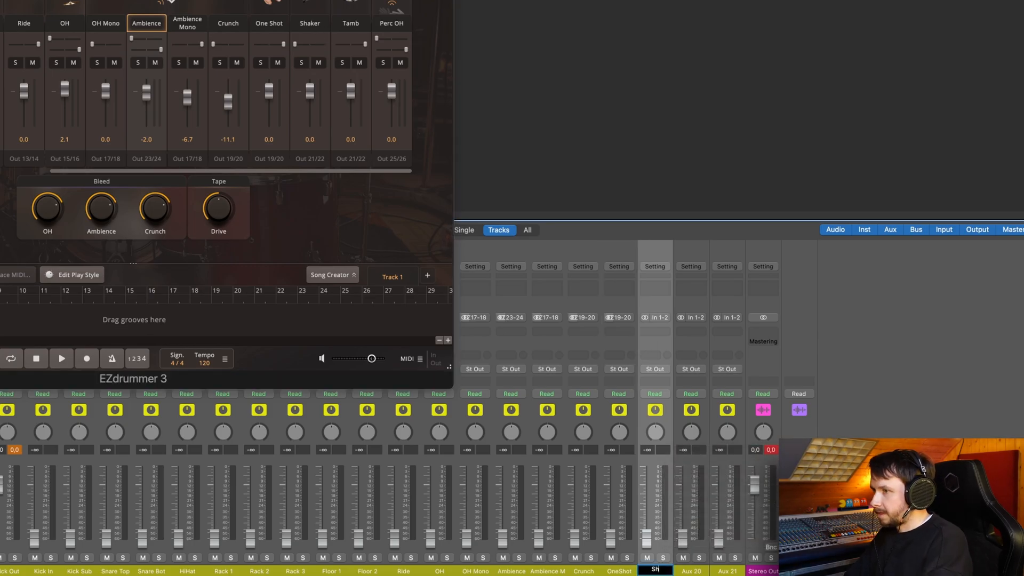
key("Return")
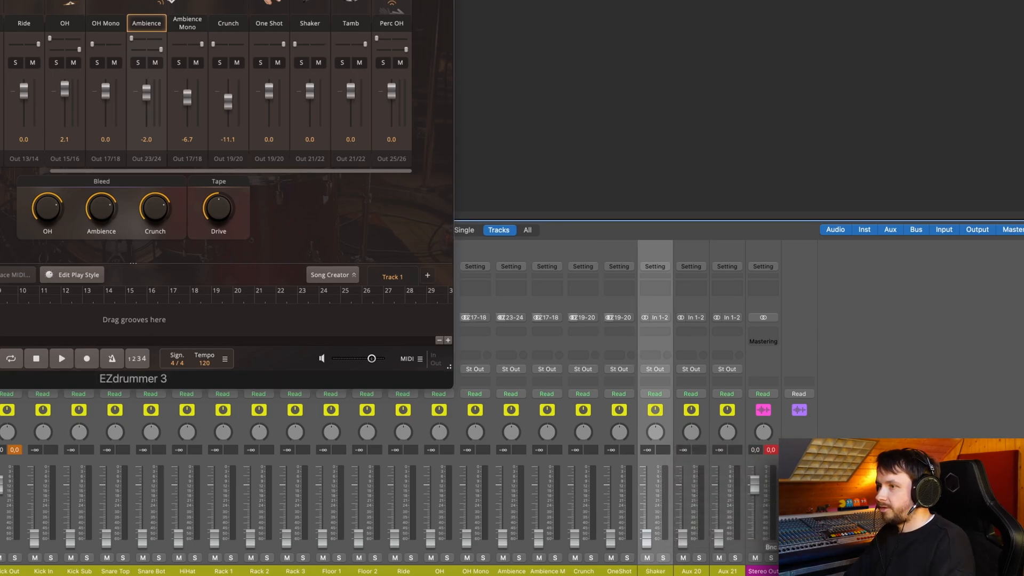
left_click(658, 319)
mouse_move(693, 375)
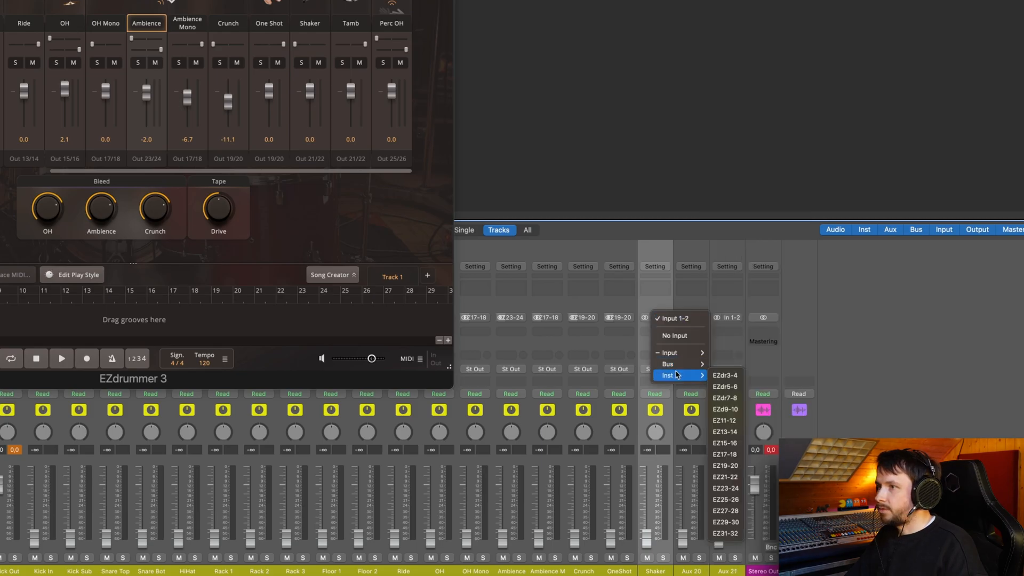
left_click(716, 478)
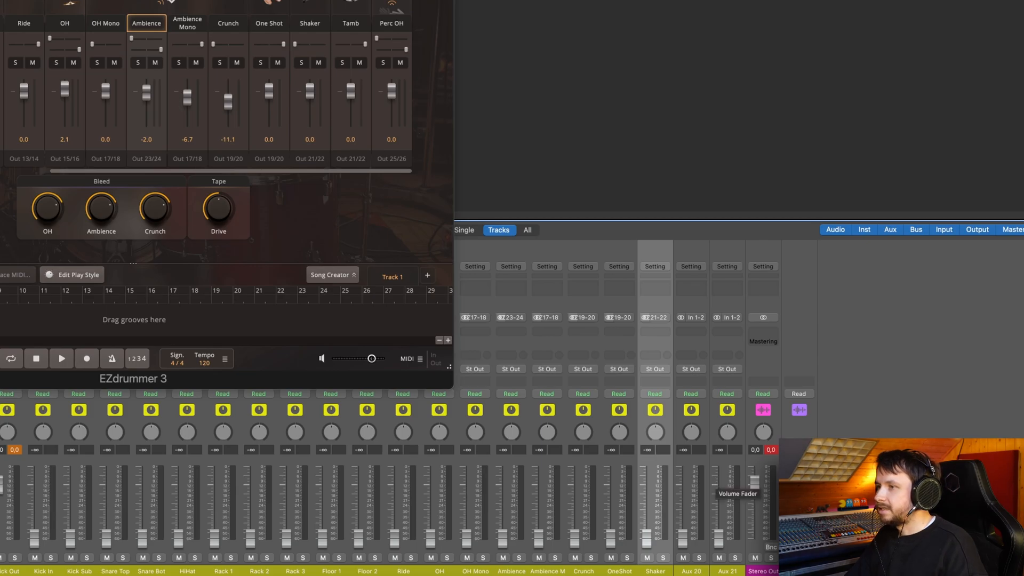
Rename the Aux 20 channel strip to "Tamb" and set its input to EZ21-22.
double_click(696, 572)
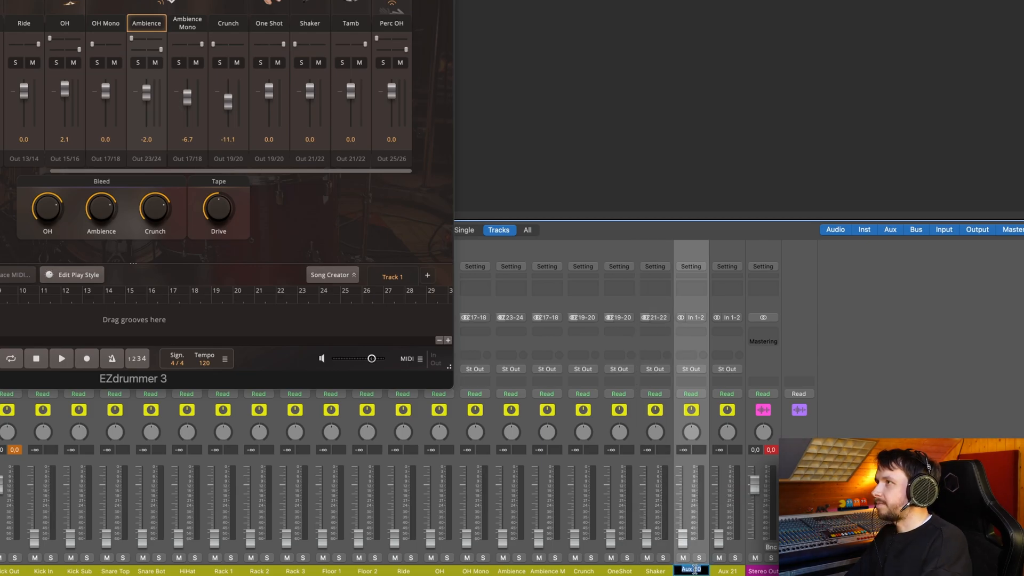
type("Tamb")
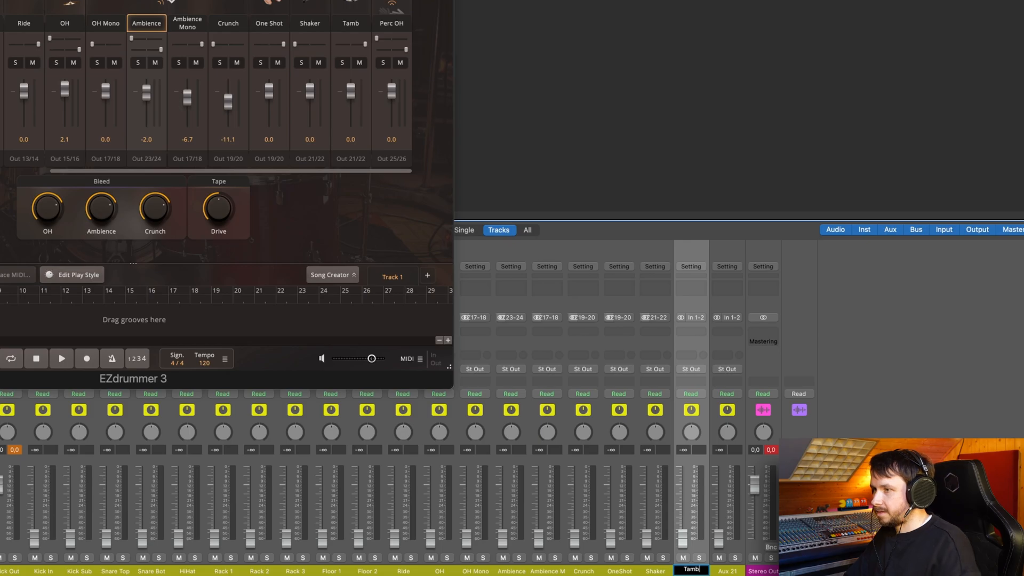
key("Return")
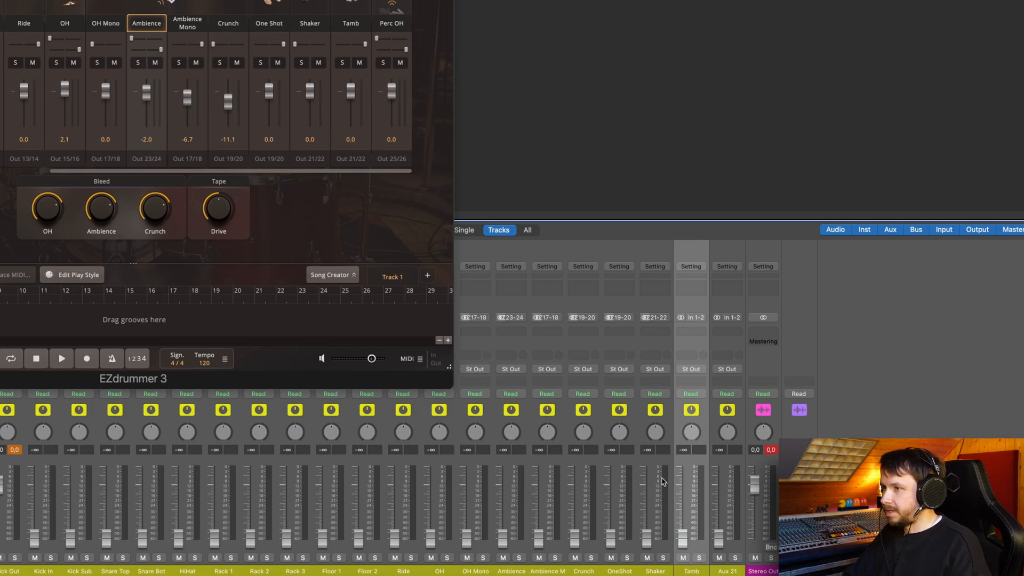
left_click(695, 318)
mouse_move(706, 376)
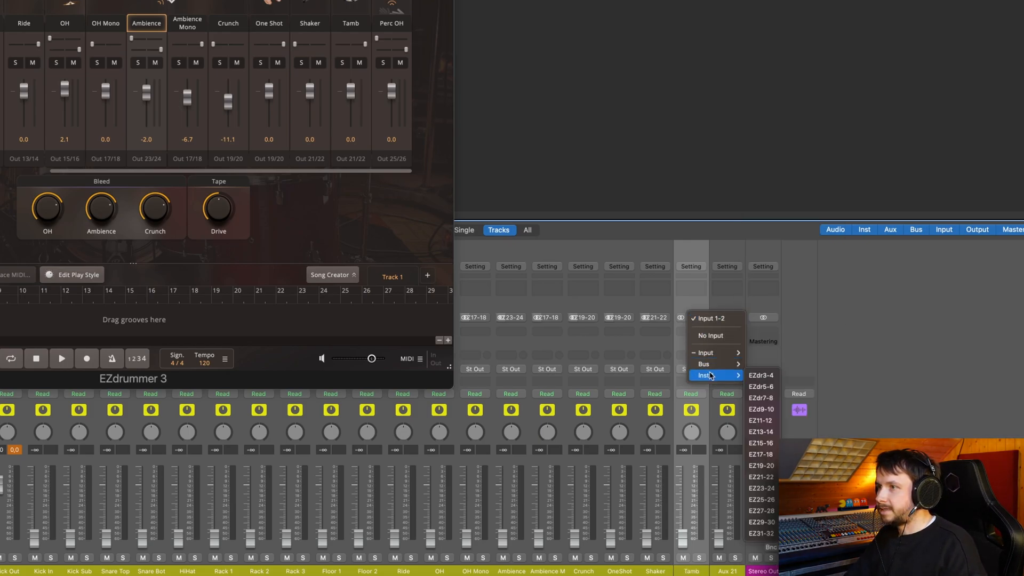
left_click(761, 477)
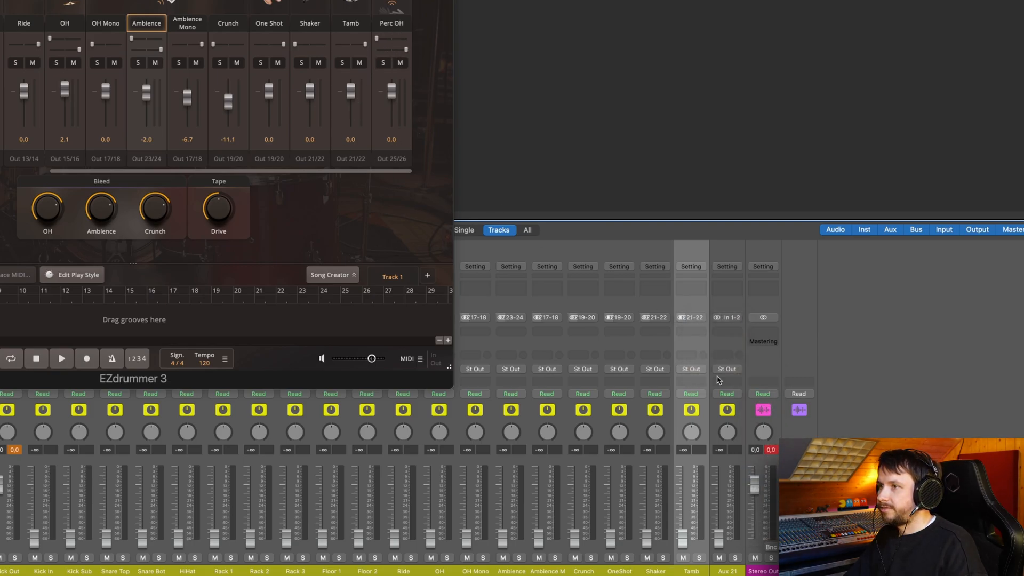
Set the Aux 21 channel strip's input to EZ25-26 and rename the strip to "Perc OH".
left_click(729, 318)
mouse_move(757, 375)
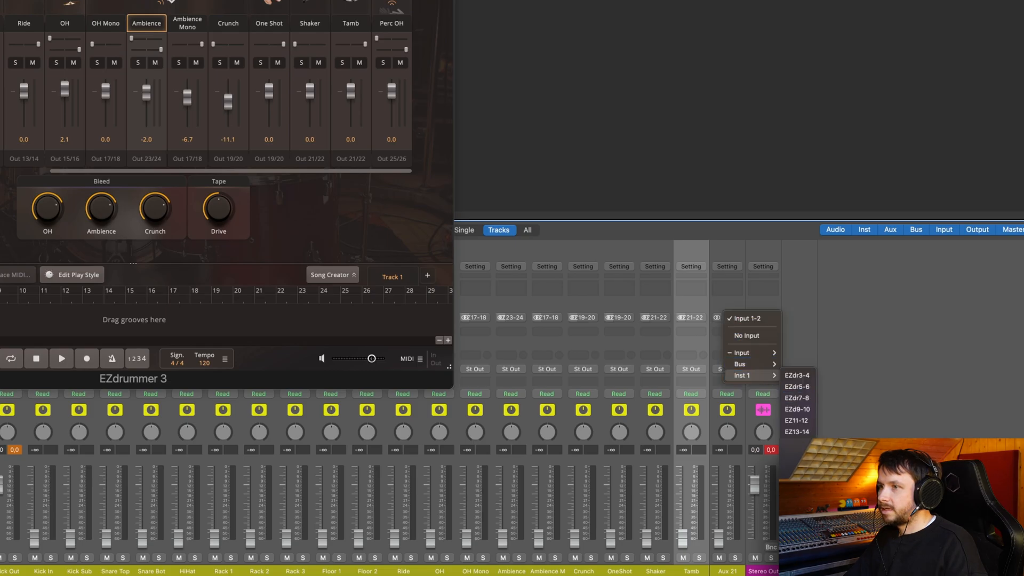
left_click(796, 500)
double_click(727, 570)
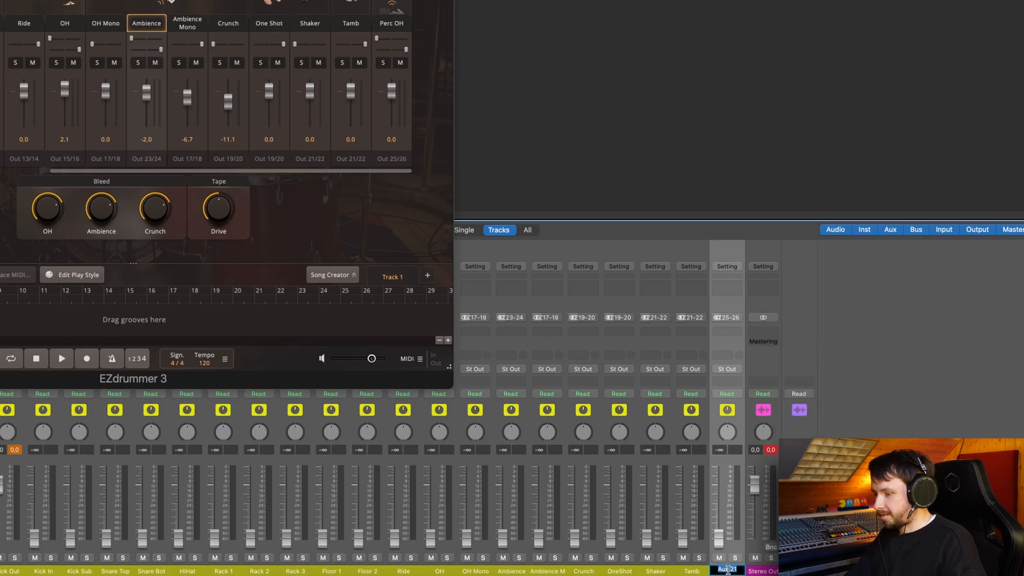
type("Perc")
type(" OH")
key("Return")
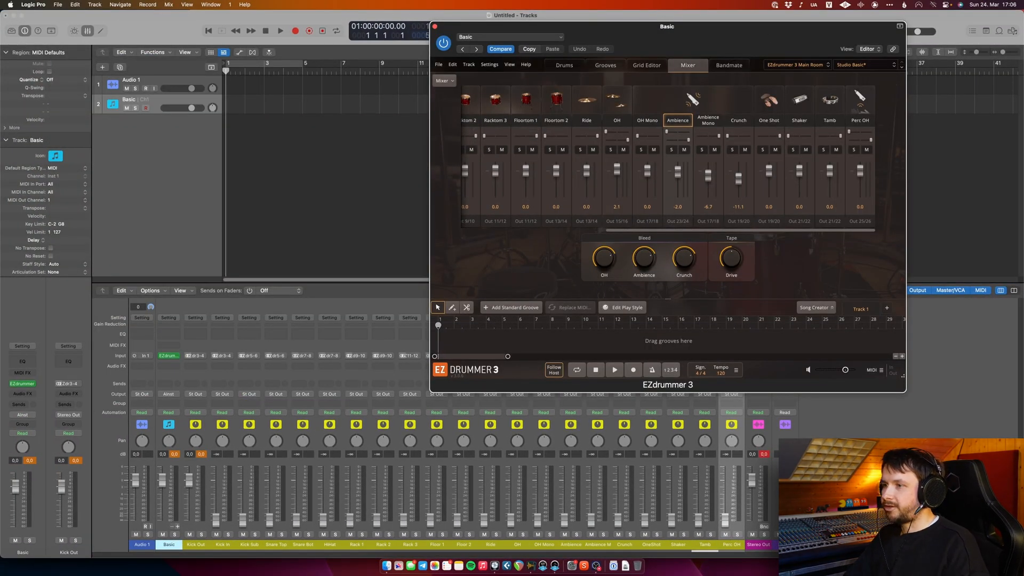
Select all channel strips from Kick In to Perc OH and raise their volume faders together to -0.1 dB.
left_click(228, 525, "shift")
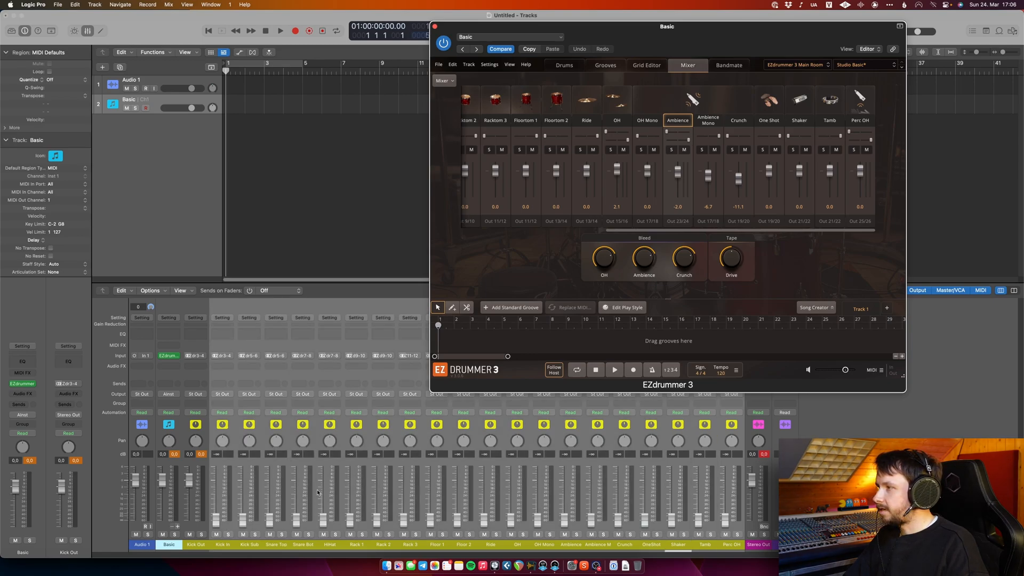
left_click_drag(216, 520, 216, 481)
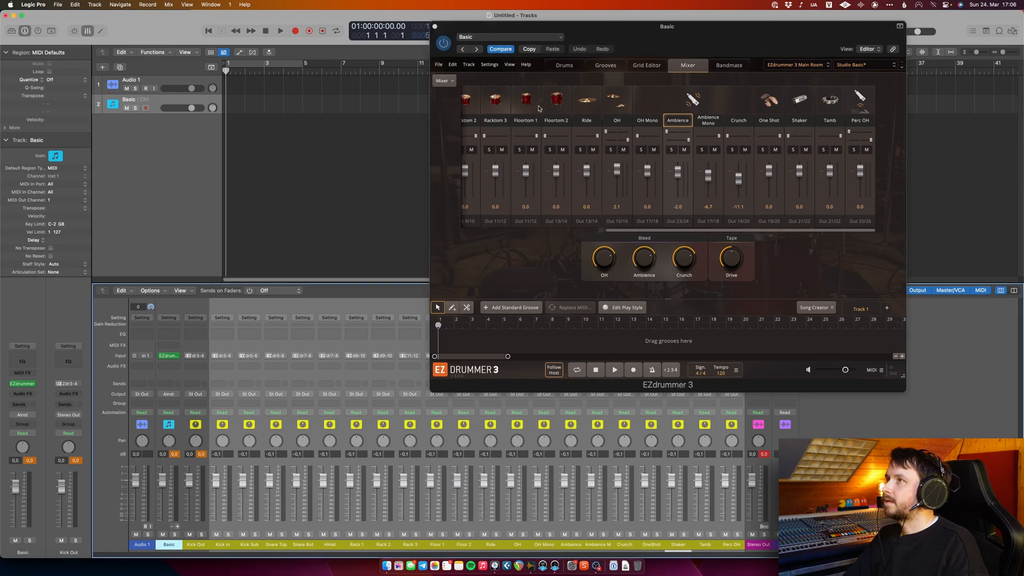
Play the floor tom, snare, rack toms and kick in EZdrummer's drum kit view to check the mixer meters, and unsolo Kick In.
left_click(566, 66)
left_click(755, 281)
left_click(603, 210)
left_click(580, 161)
left_click(579, 161)
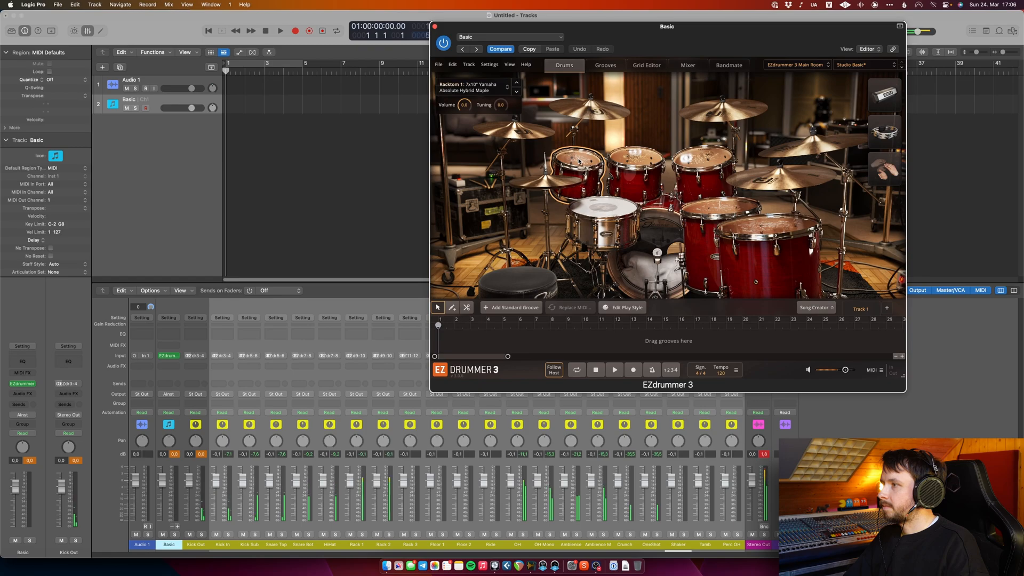
left_click(631, 159)
left_click(716, 162)
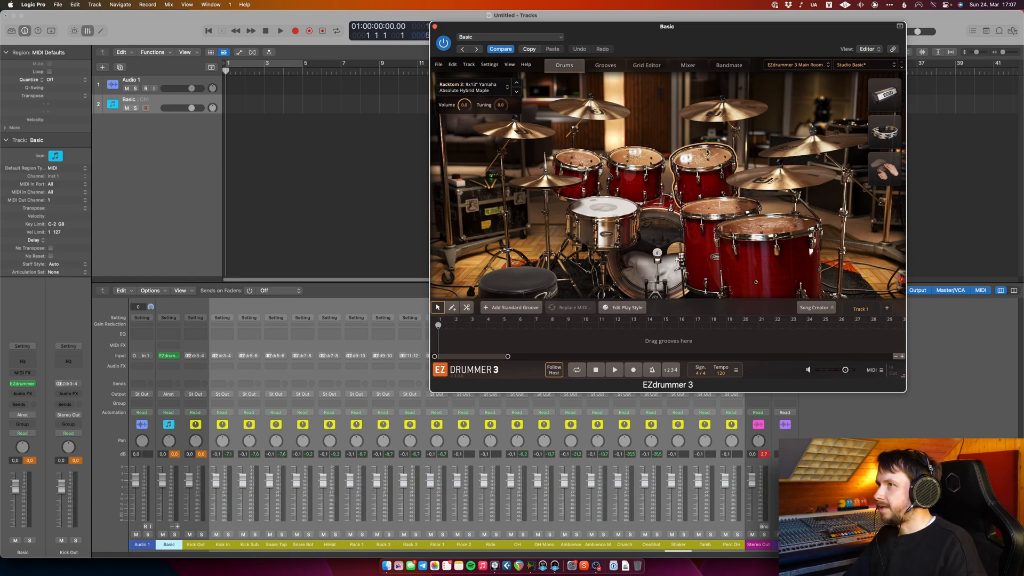
left_click(708, 156)
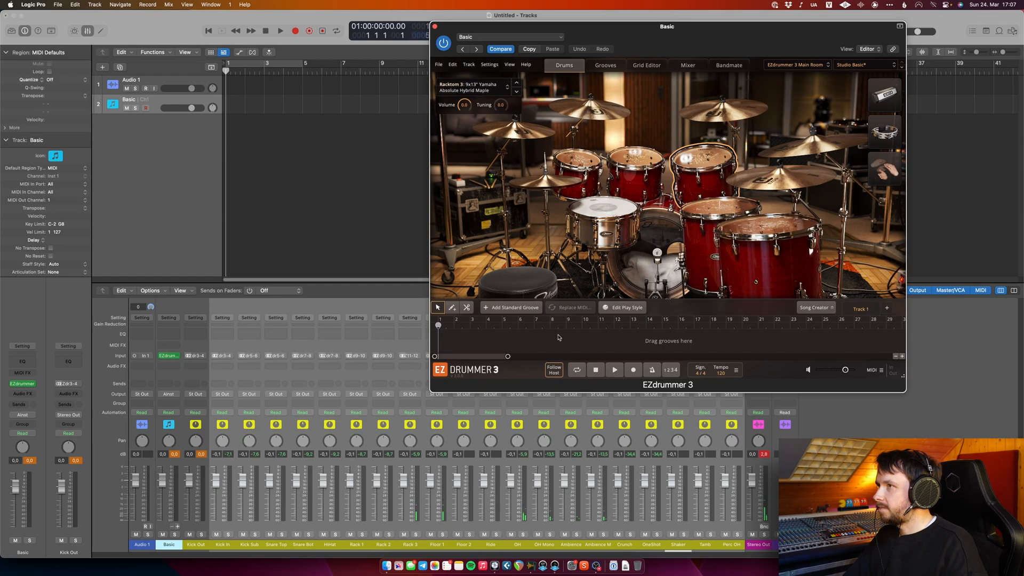
left_click(609, 211)
left_click(610, 211)
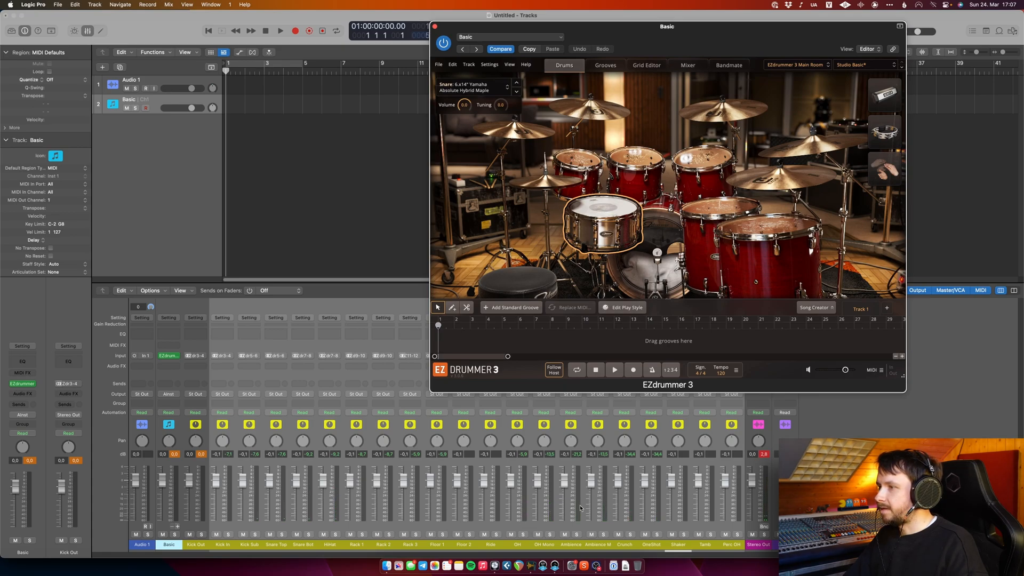
left_click(656, 249)
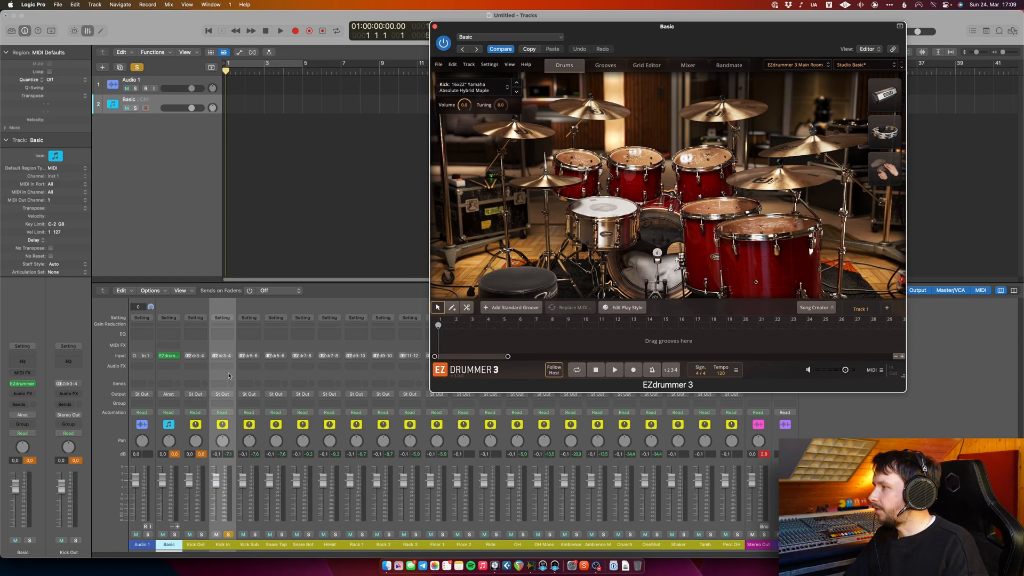
left_click(228, 535)
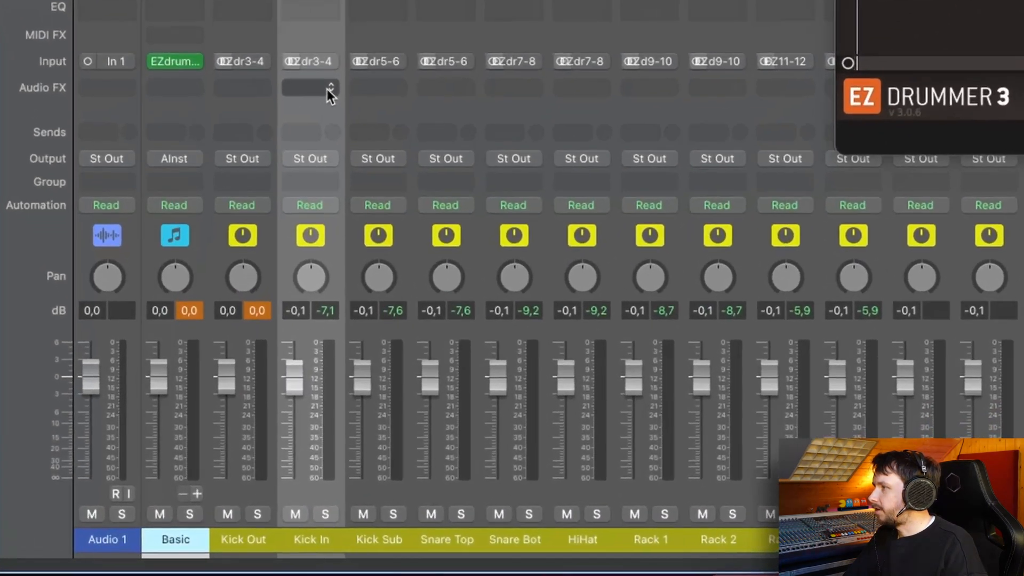
Insert a stereo Gain plug-in on the Kick In channel strip, enable Mono and set Input Balance to -100%.
left_click(229, 367)
mouse_move(452, 499)
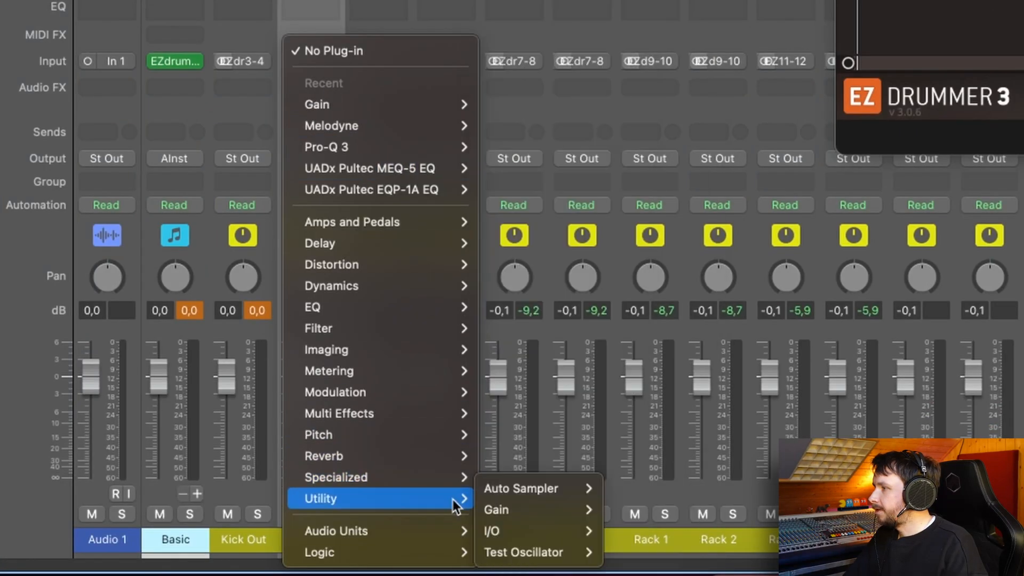
mouse_move(501, 510)
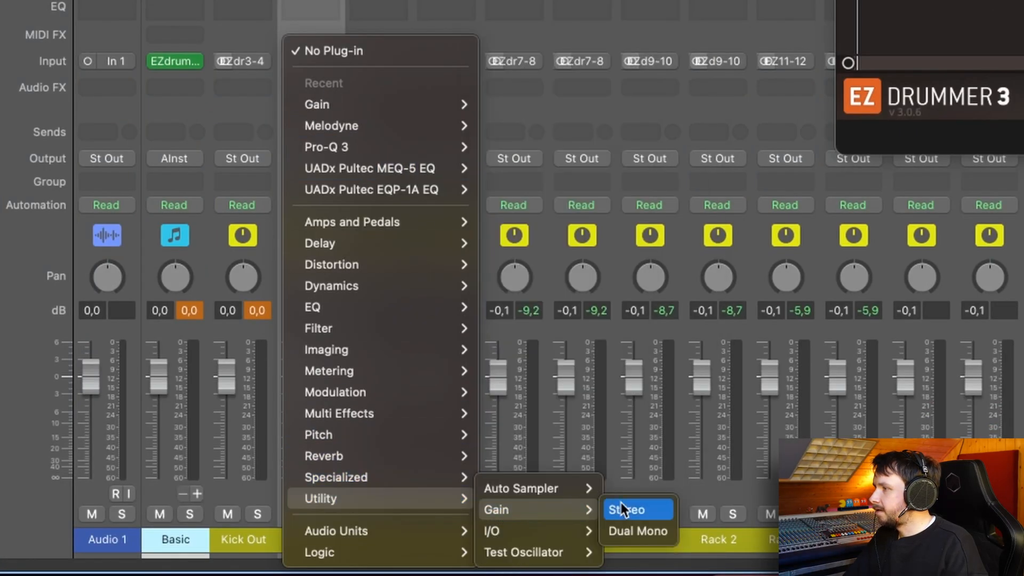
left_click(647, 505)
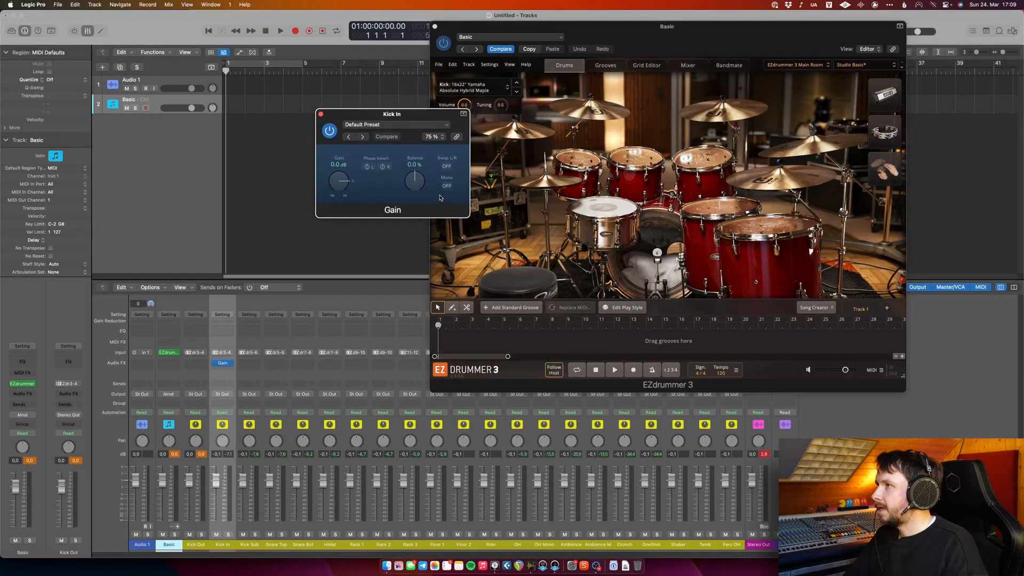
left_click(448, 186)
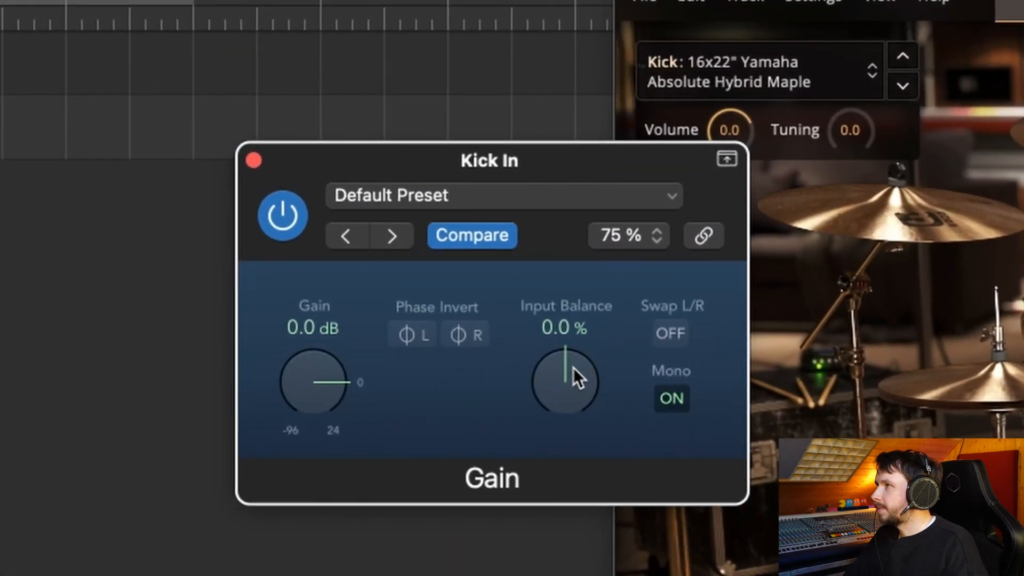
left_click_drag(560, 370, 550, 575)
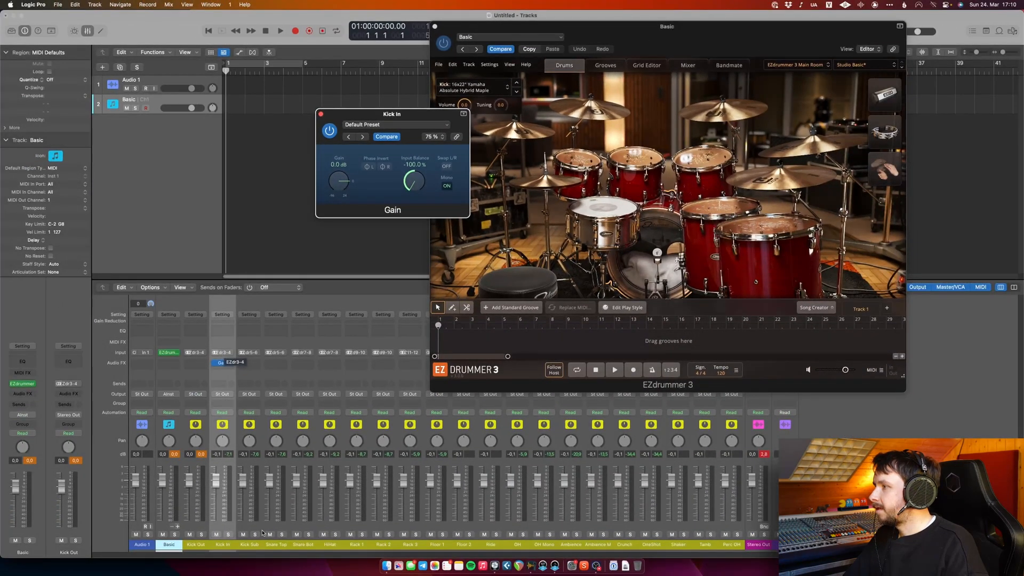
Solo Kick In and play the kick drum with its Gain plug-in enabled, bypassed and enabled again to compare the signal.
left_click(229, 534)
left_click(657, 259)
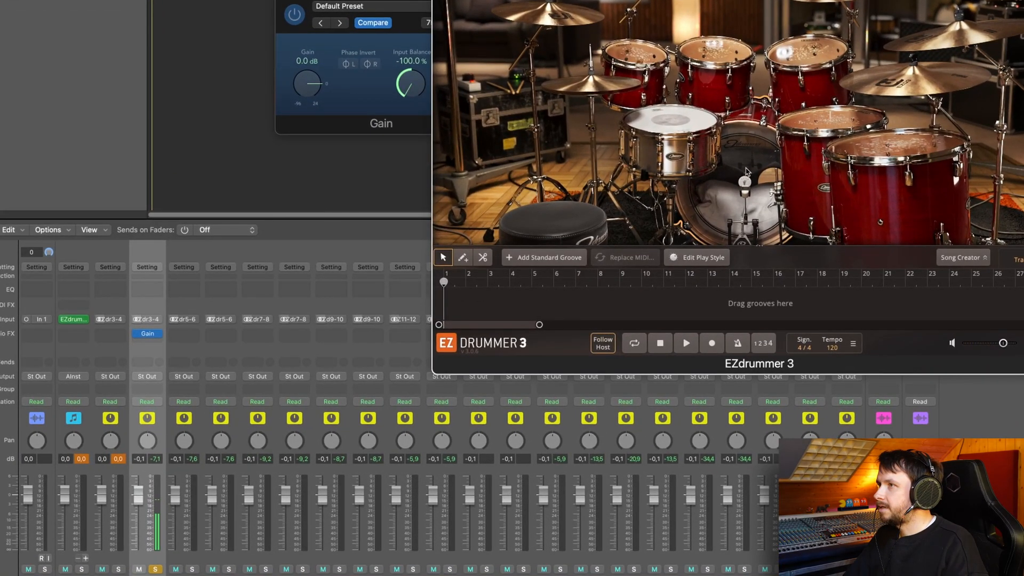
left_click(378, 107)
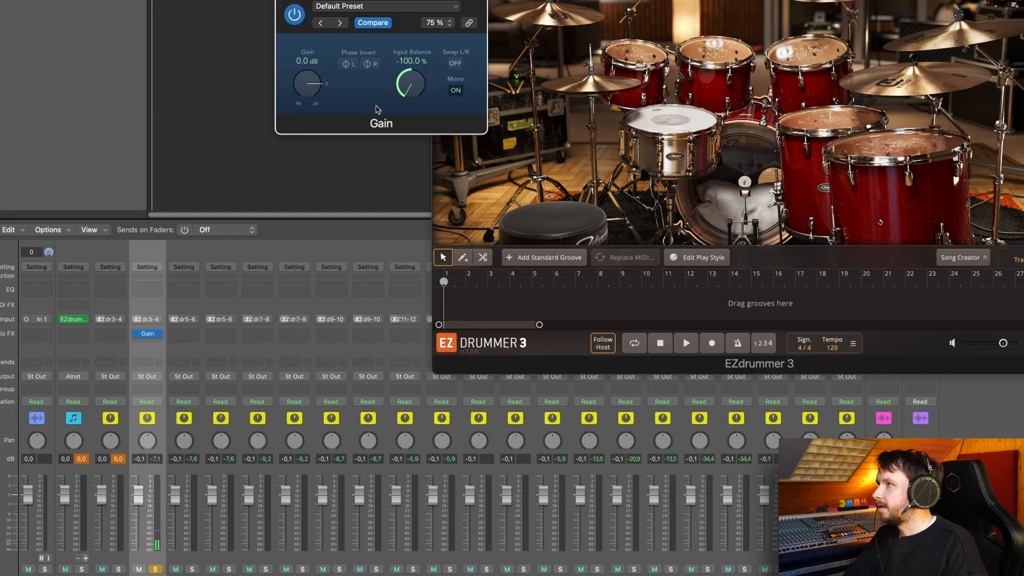
left_click(296, 15)
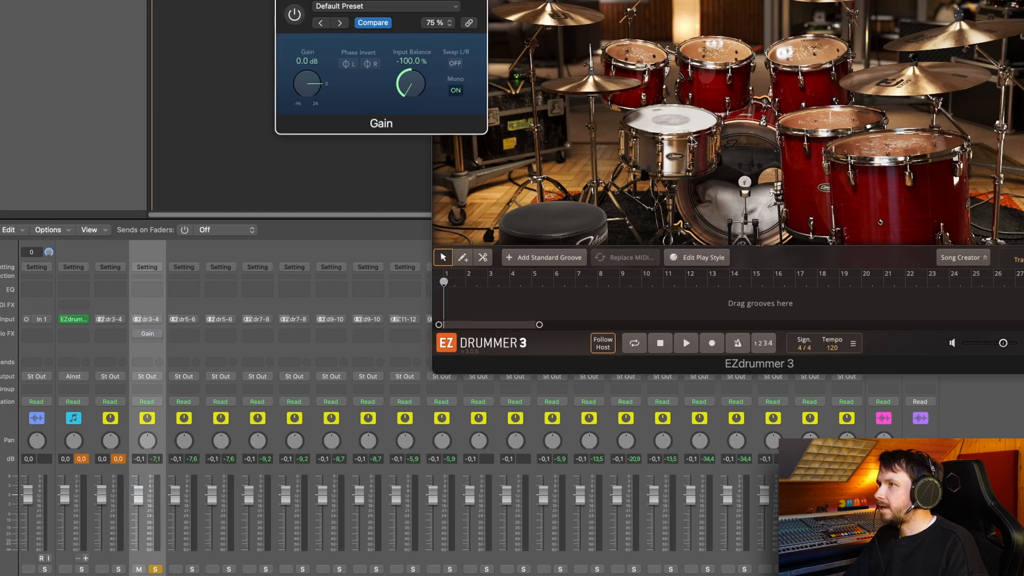
left_click(740, 176)
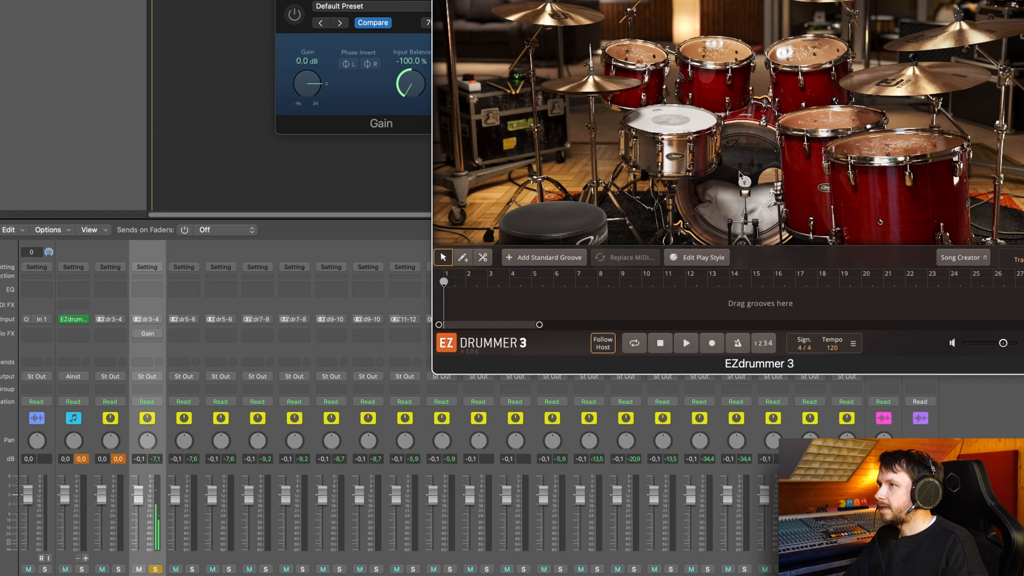
left_click(297, 14)
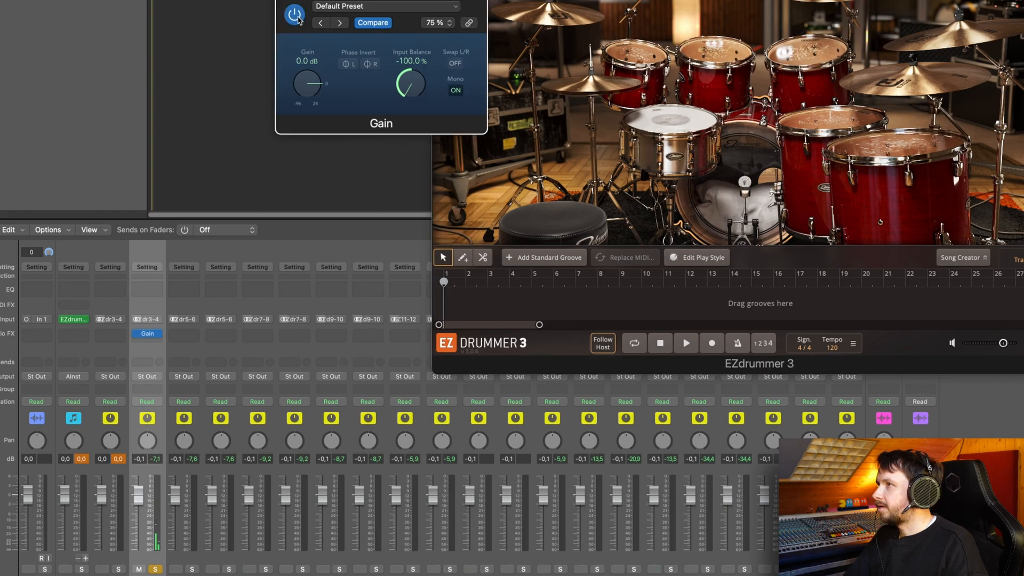
left_click(745, 172)
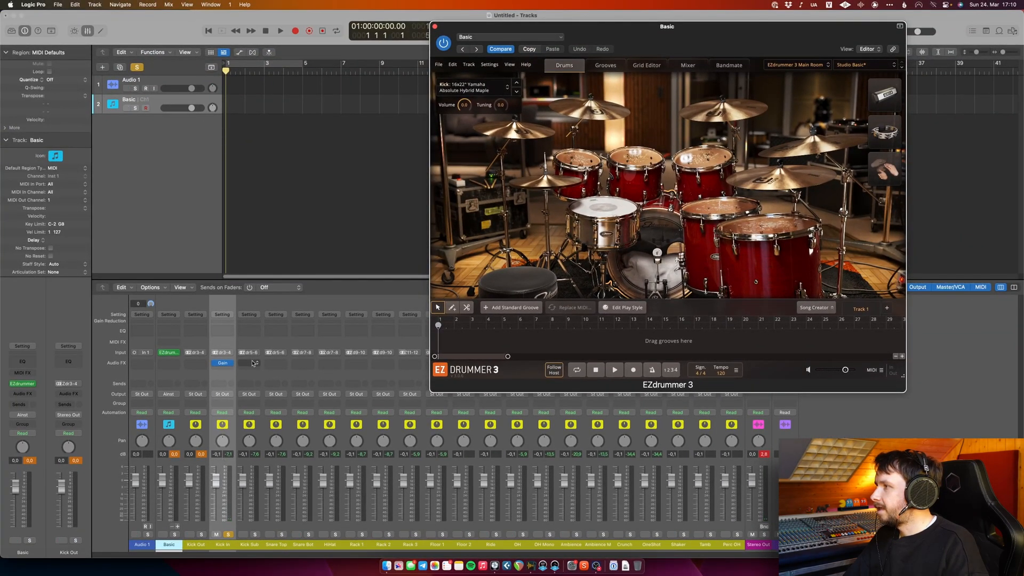
left_click(237, 364)
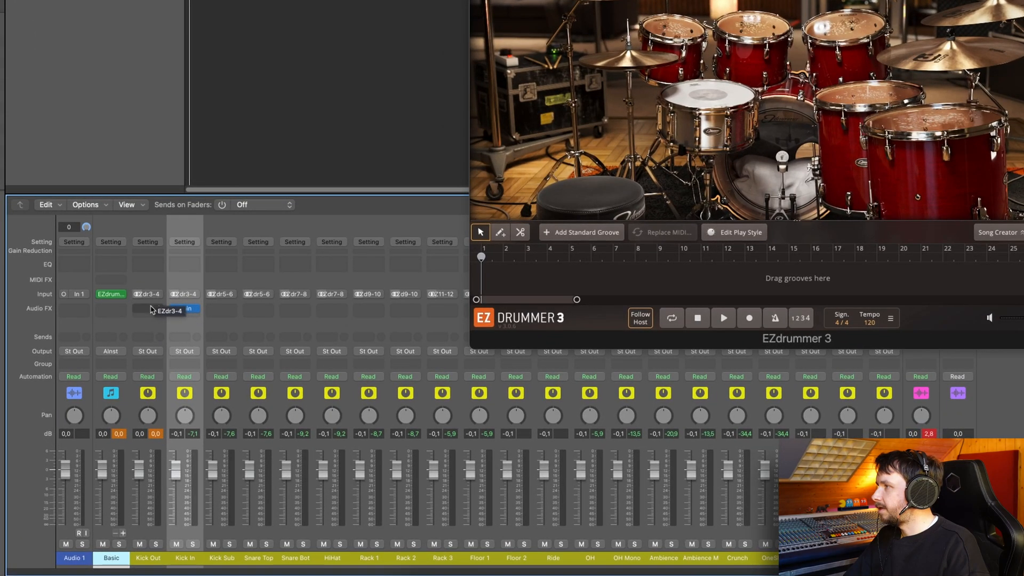
Insert a stereo Gain plug-in on Kick Out with Mono on and Input Balance at +100%, and audition the kick in solo.
left_click(151, 313)
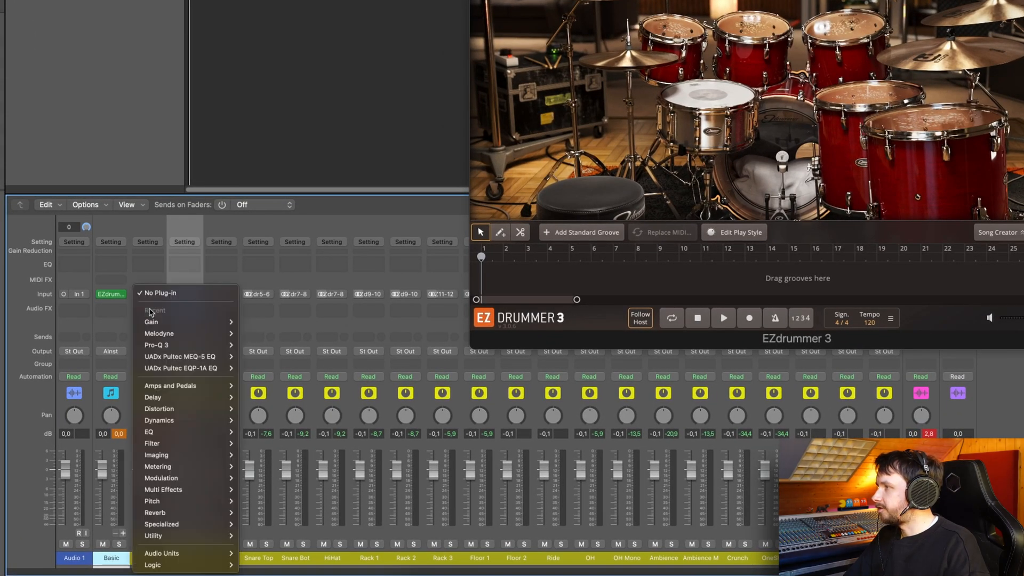
mouse_move(216, 536)
mouse_move(250, 541)
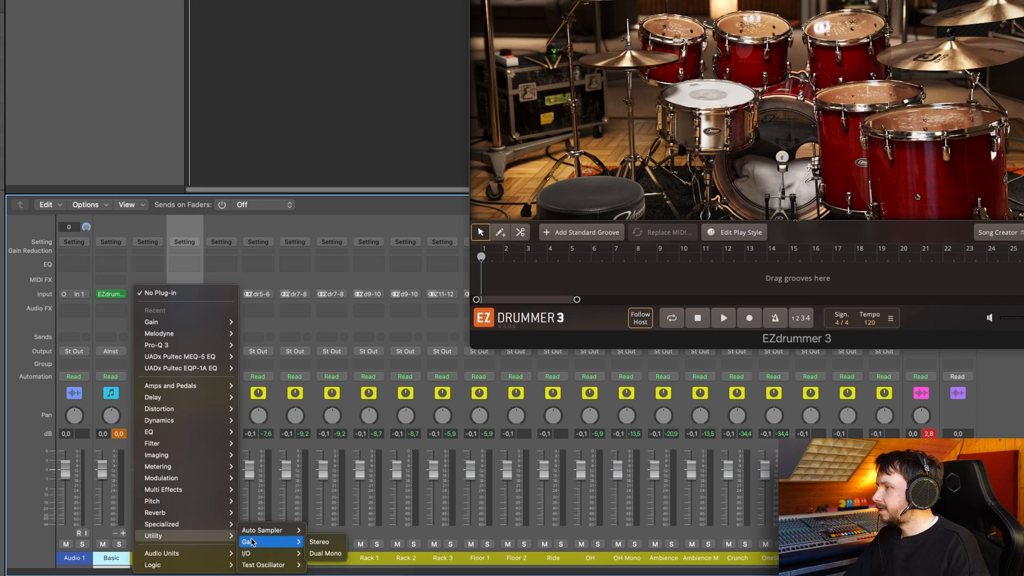
left_click(323, 543)
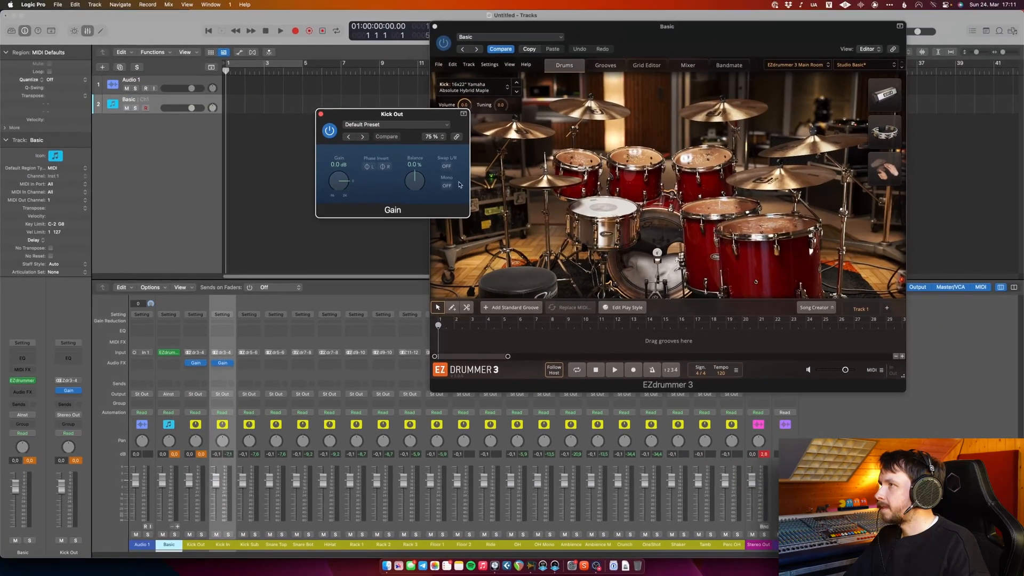
left_click(465, 136)
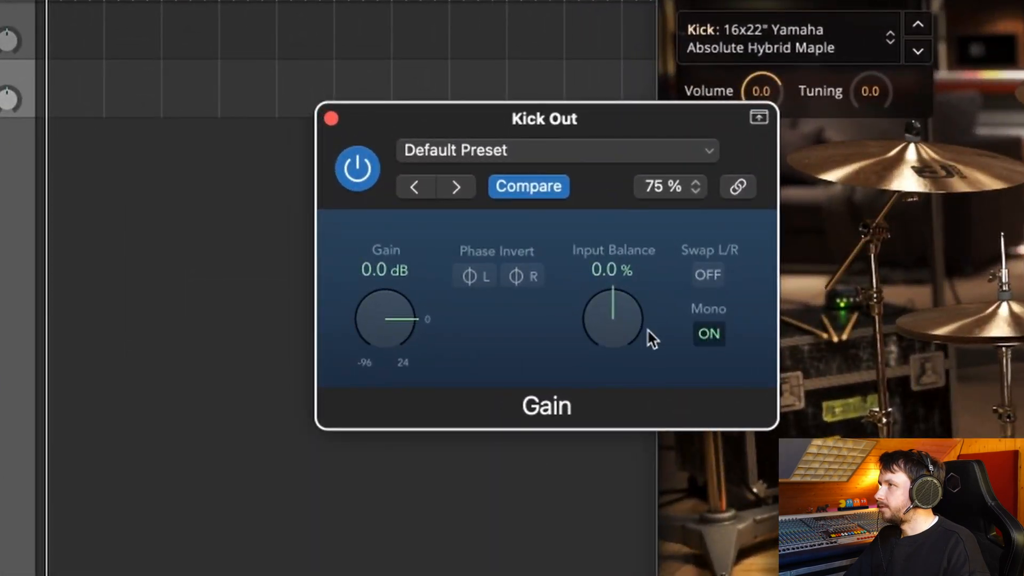
left_click_drag(593, 326, 600, 229)
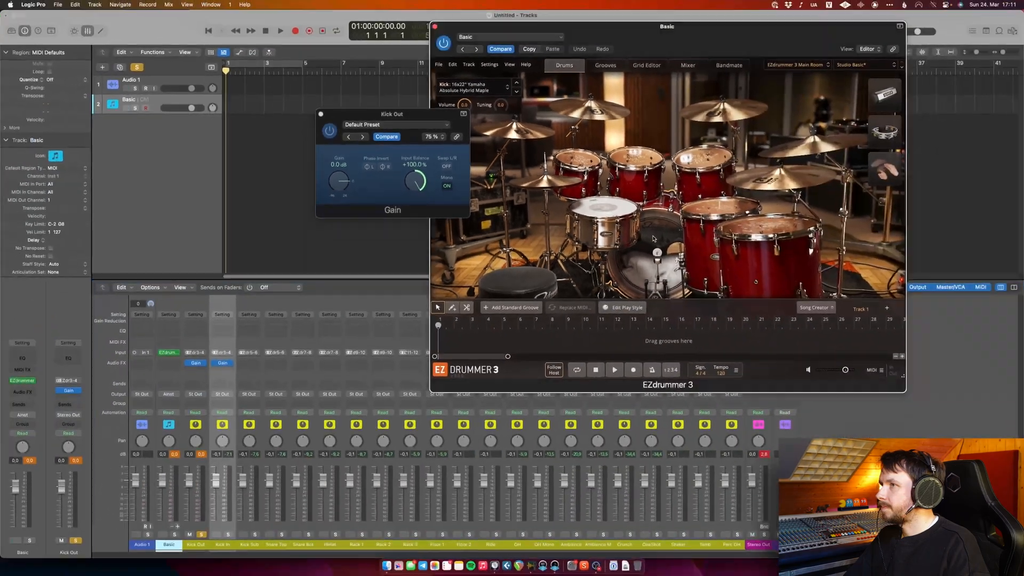
left_click(653, 238)
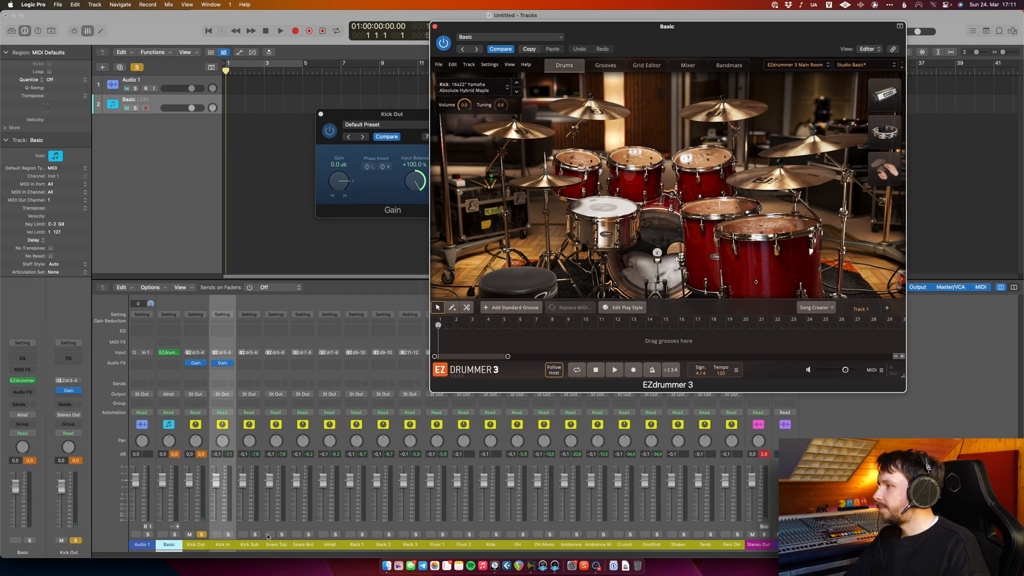
left_click(201, 535)
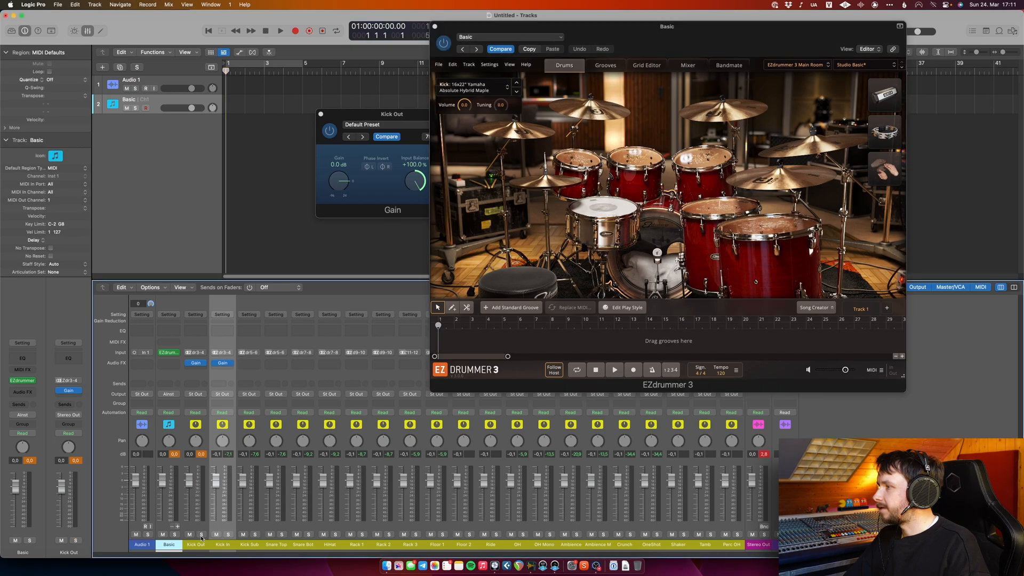
Solo Kick Sub and insert a stereo Gain plug-in on it with Mono on and Input Balance at -100%.
left_click(255, 535)
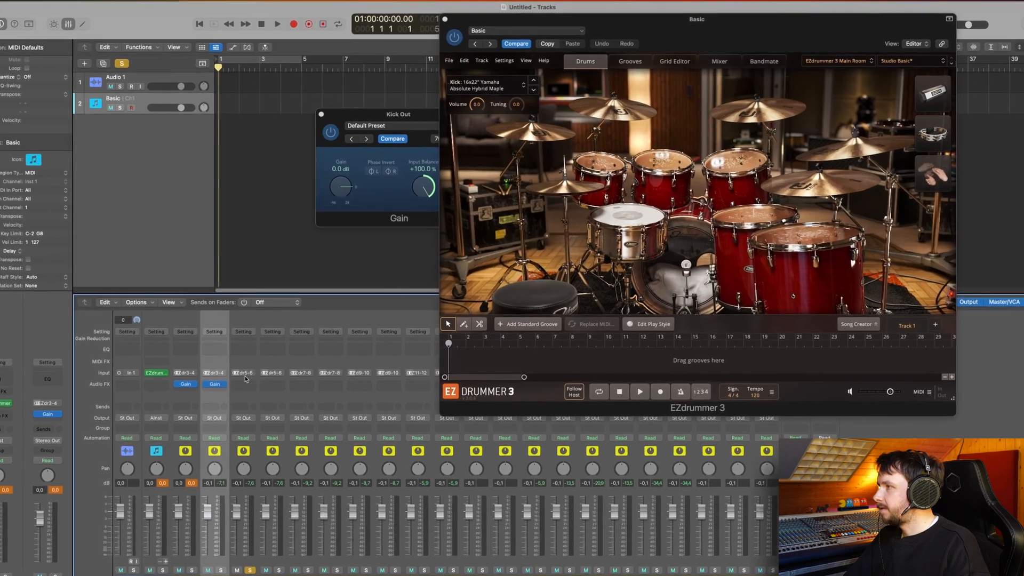
left_click(246, 383)
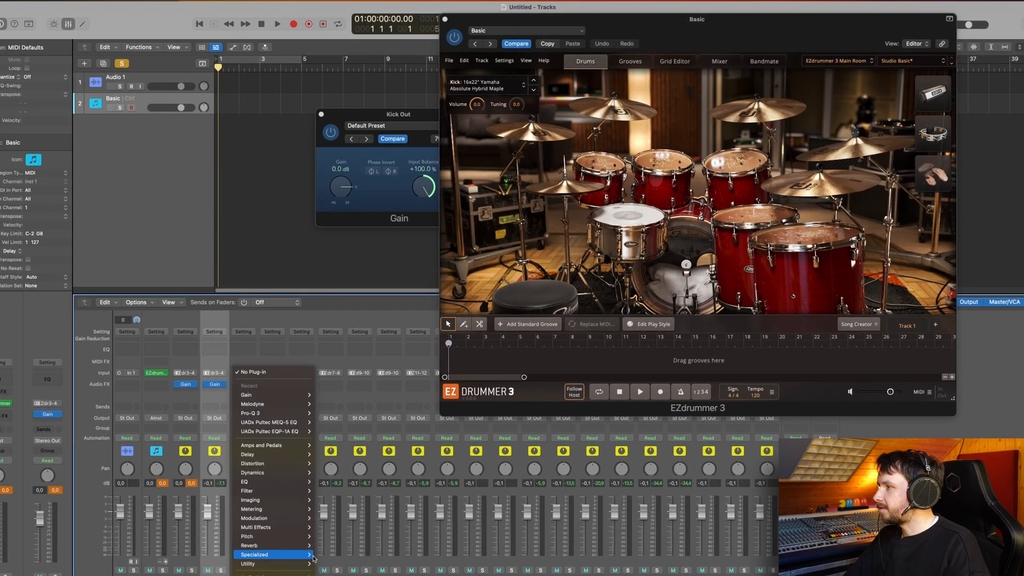
mouse_move(307, 573)
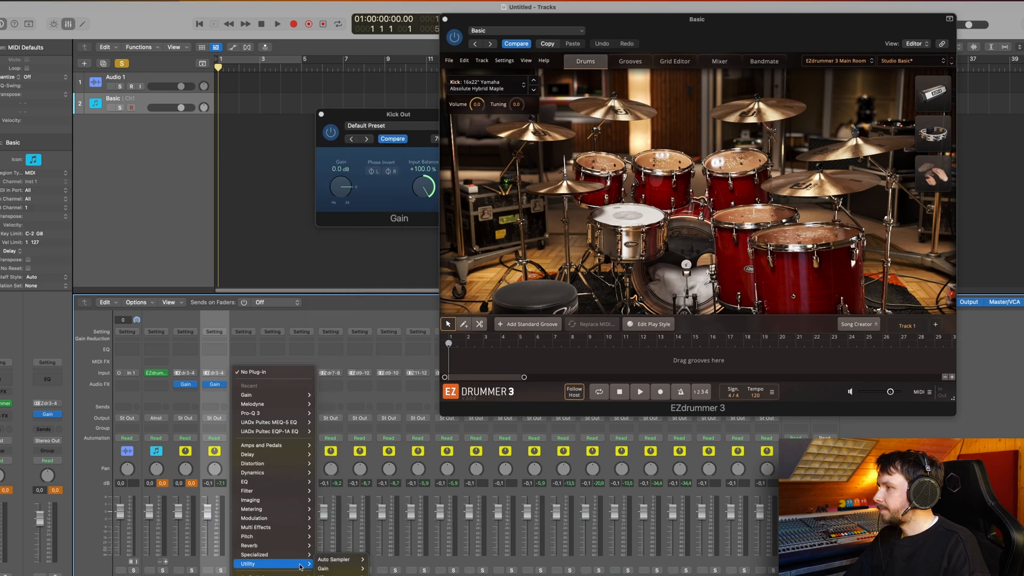
left_click(378, 569)
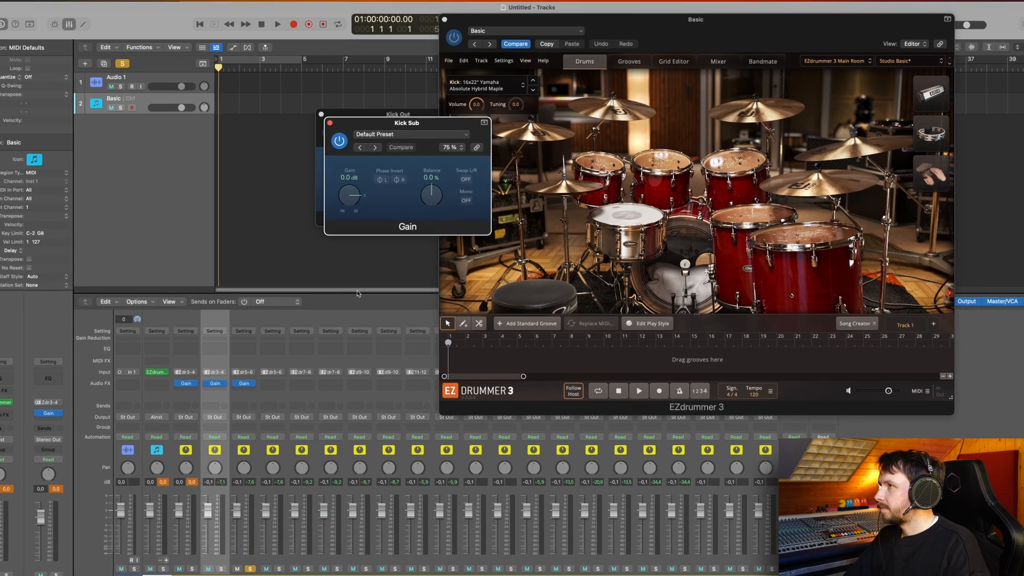
left_click(454, 194)
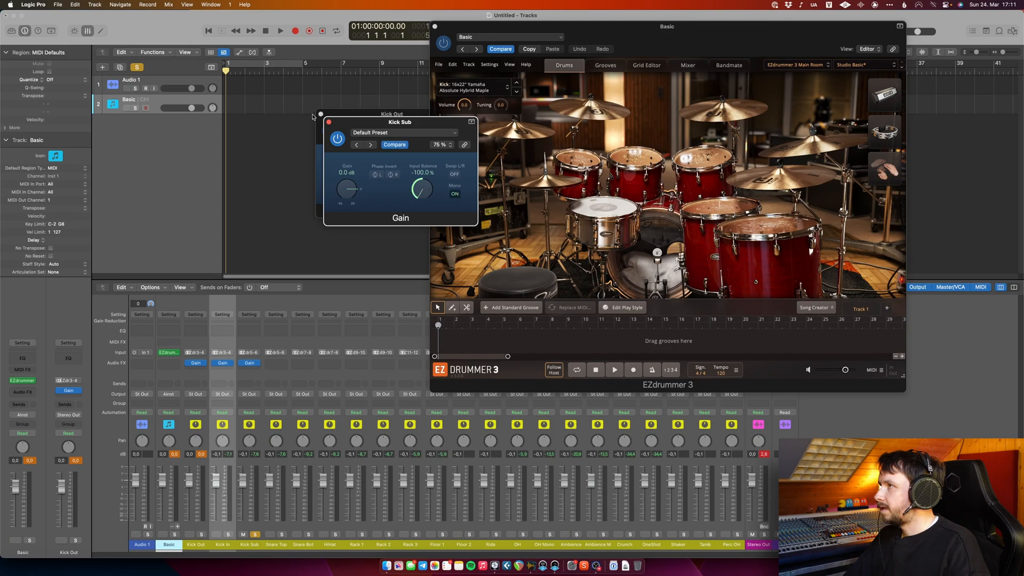
left_click(328, 122)
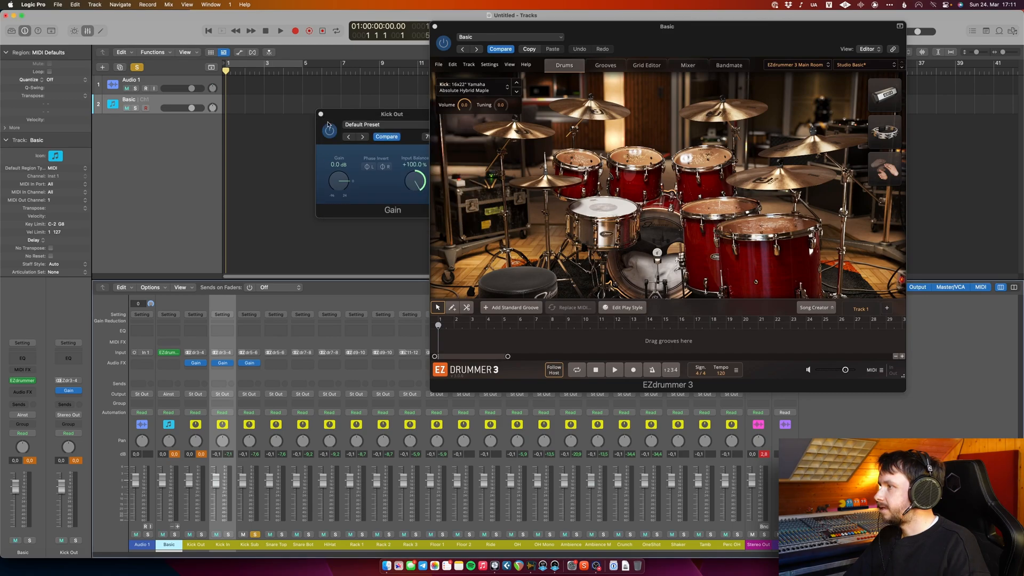
Select the Kick Sub channel strip, play the kick drum in solo to hear it, and unsolo the channel.
left_click(261, 513)
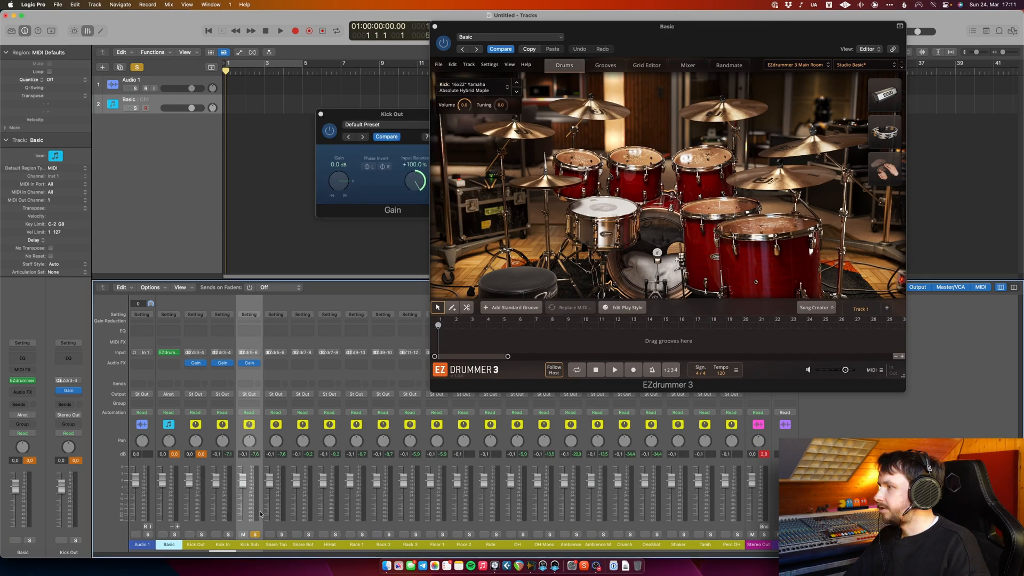
left_click(657, 258)
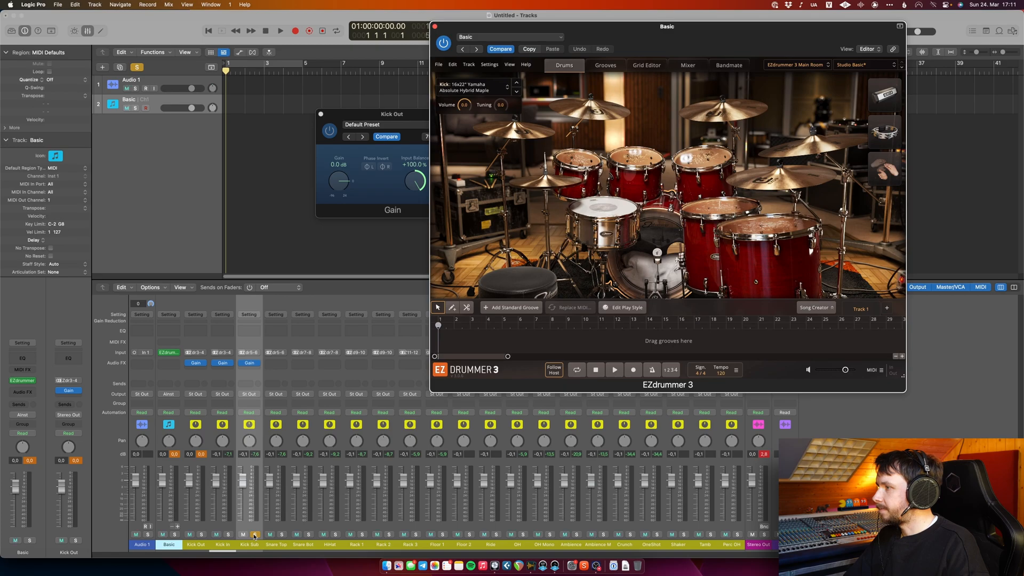
left_click(255, 535)
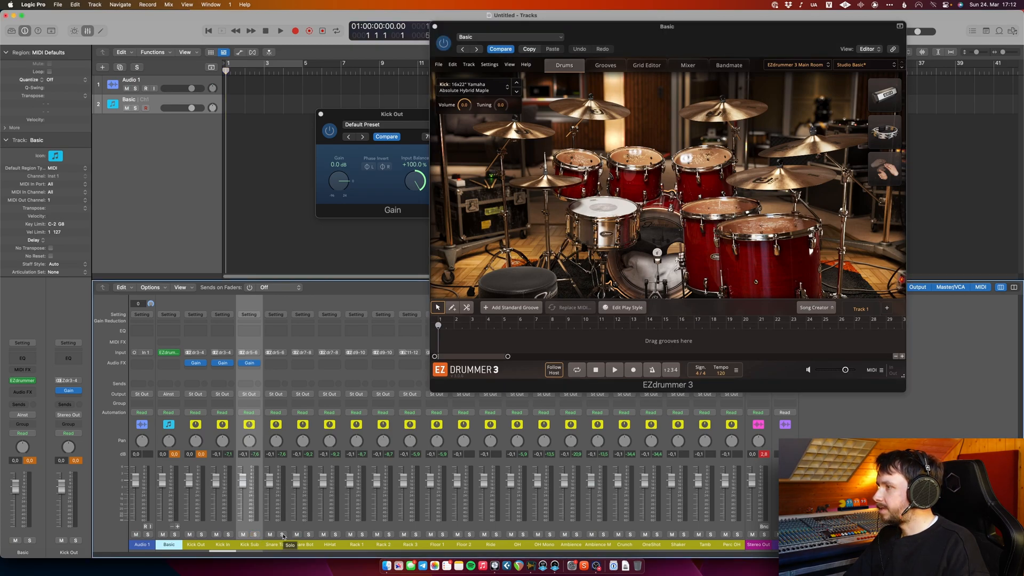
Solo Snare Top and insert a stereo Gain plug-in on its channel strip.
left_click(283, 535)
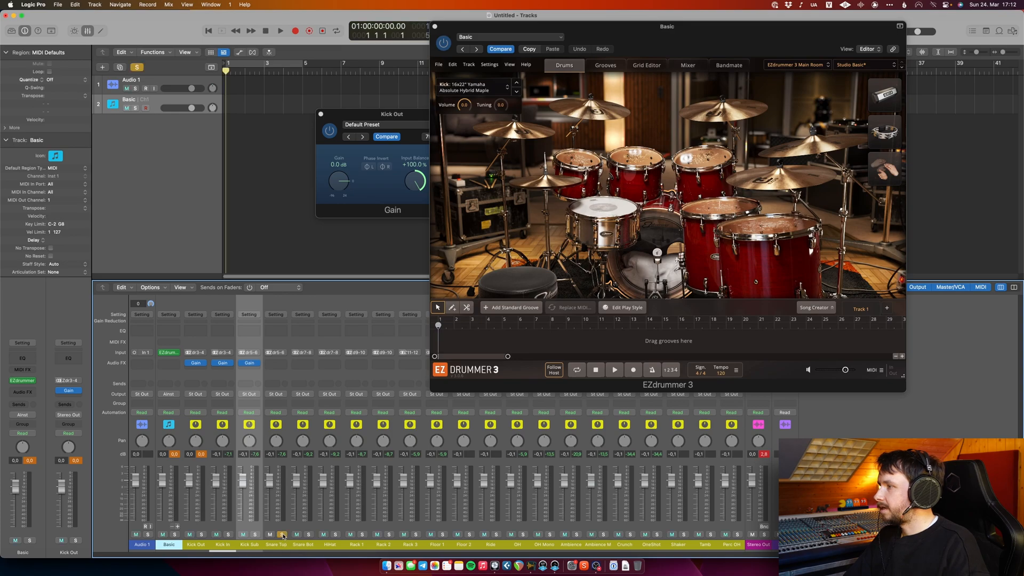
left_click(267, 362)
mouse_move(320, 528)
mouse_move(365, 533)
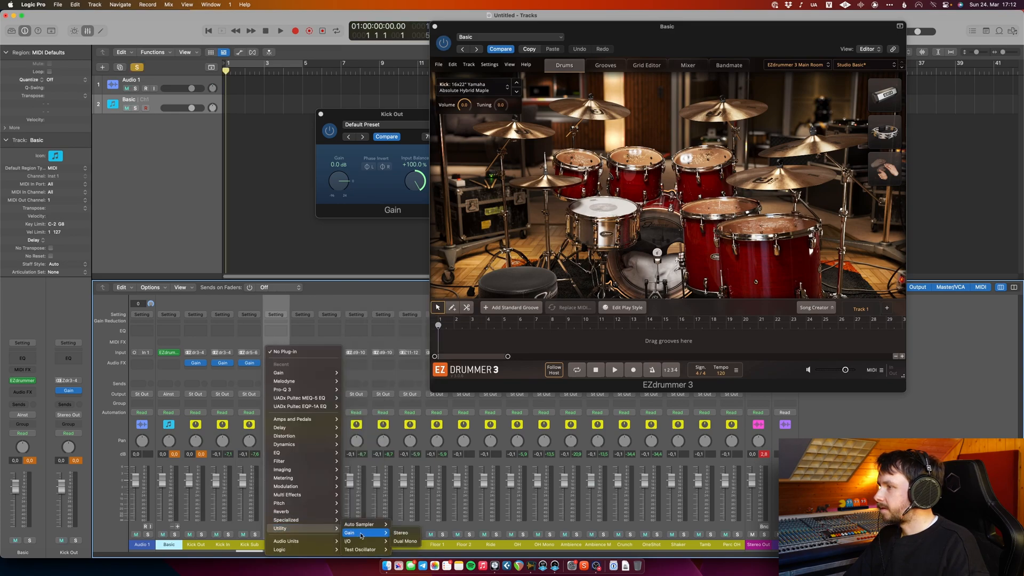
left_click(404, 533)
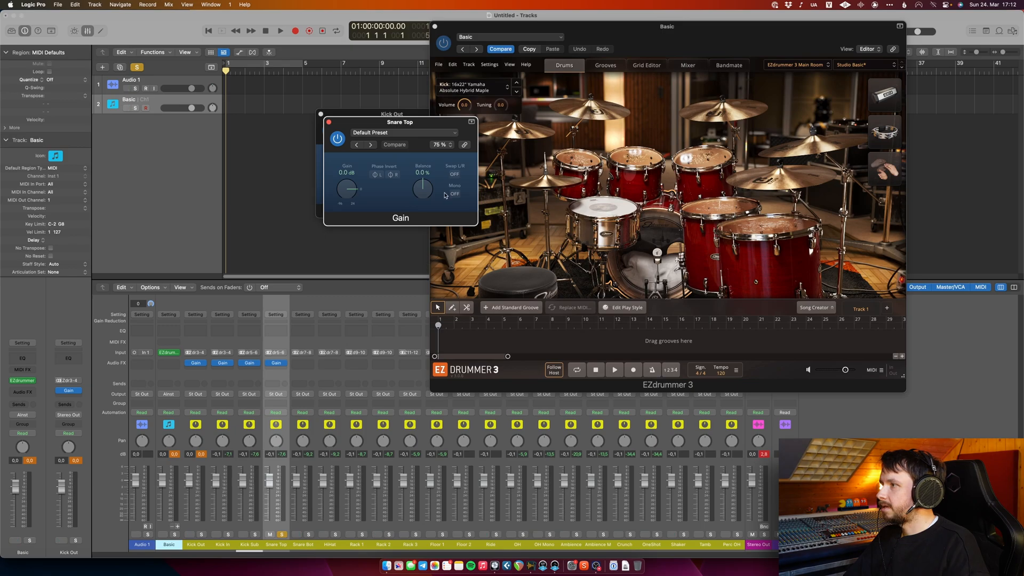
Check Snare Top's panning in EZdrummer's mixer and set its Gain plug-in to Mono with Input Balance at +100%.
left_click(646, 47)
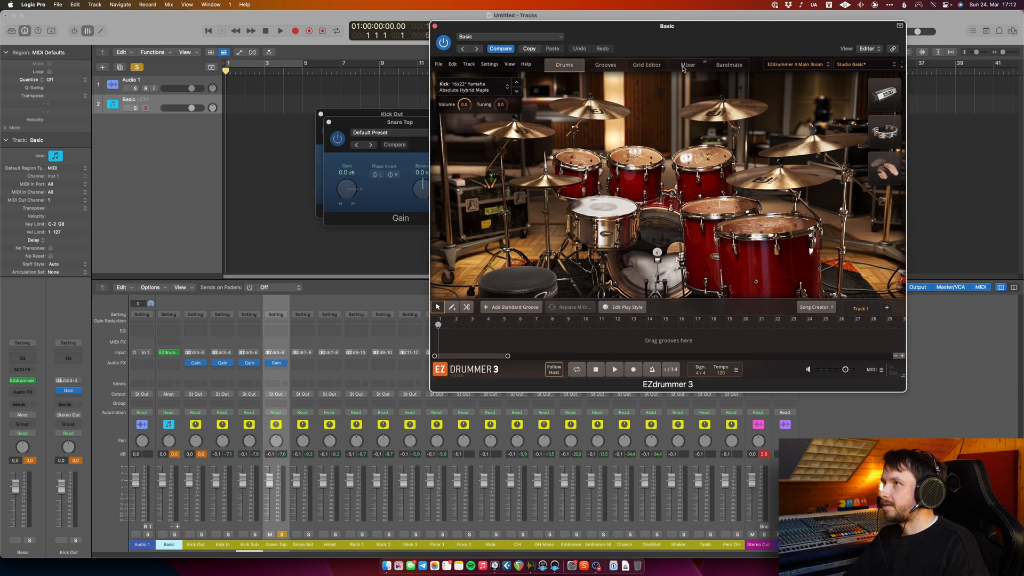
left_click(687, 65)
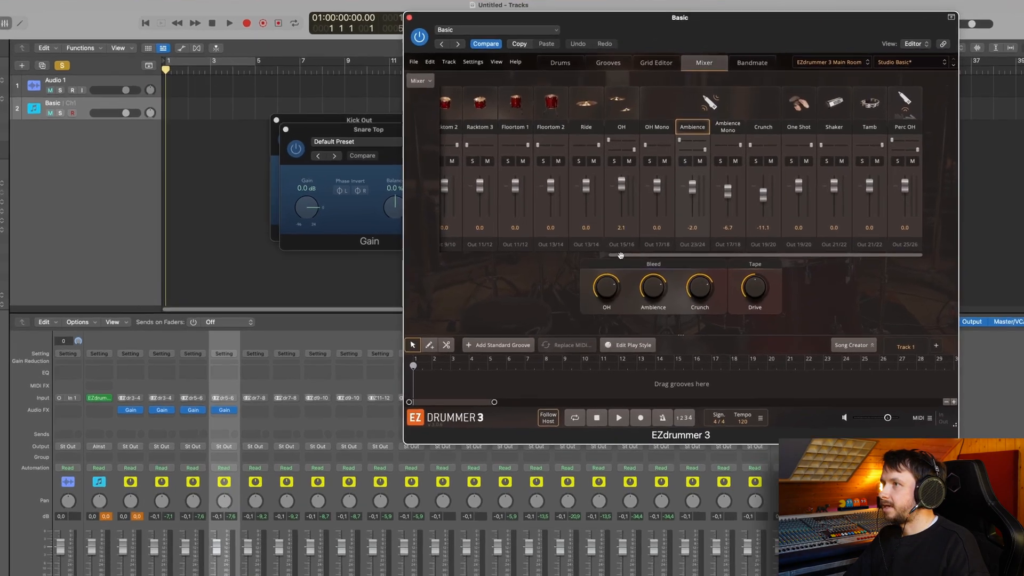
left_click_drag(612, 230, 462, 231)
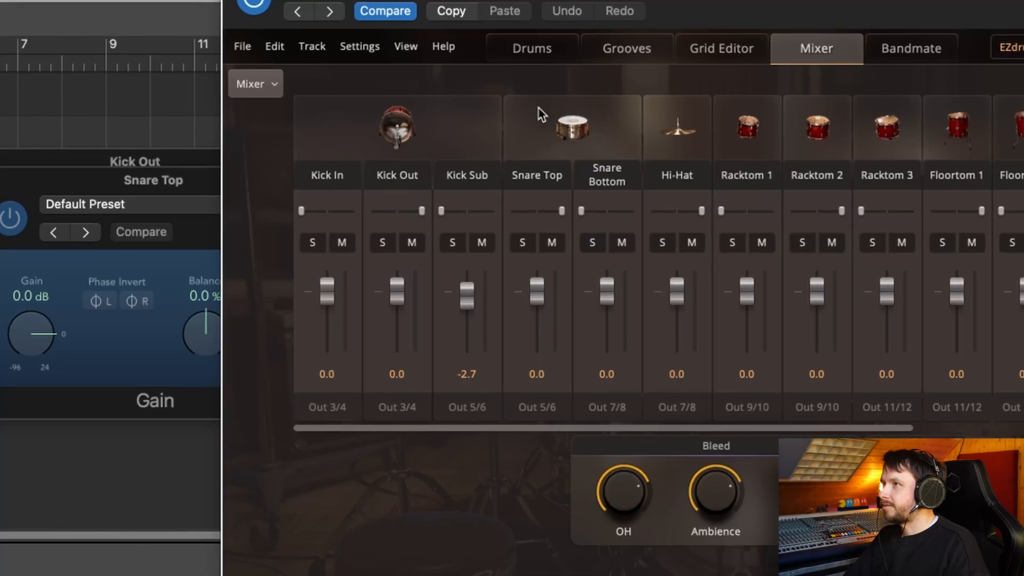
left_click(184, 235)
left_click(280, 346)
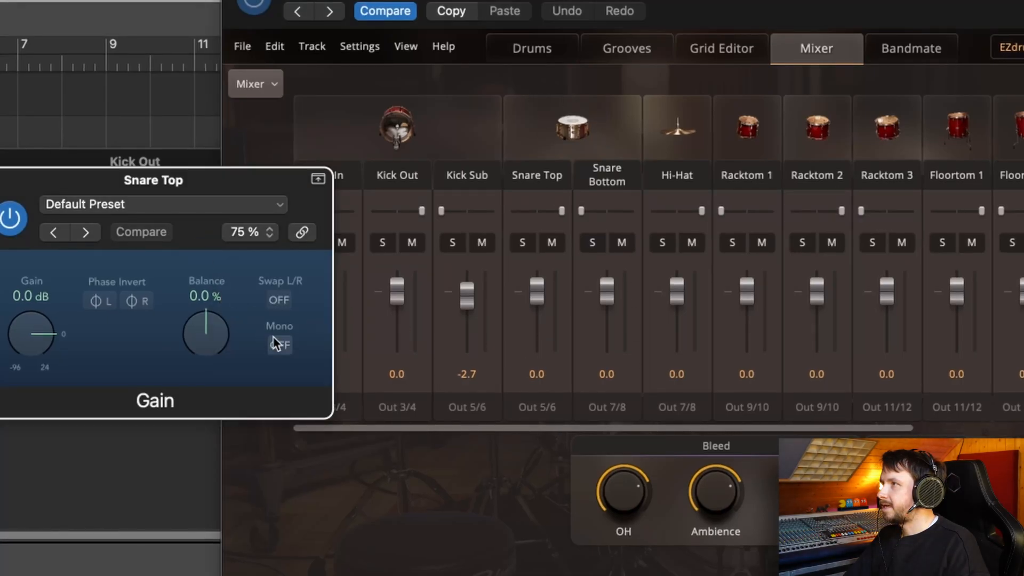
left_click_drag(212, 343, 204, 91)
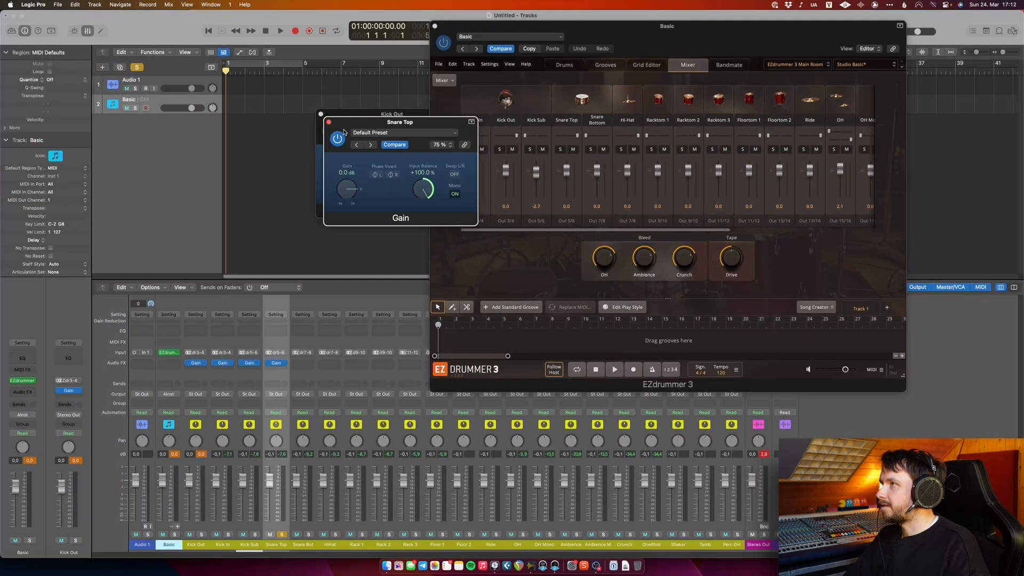
left_click(328, 122)
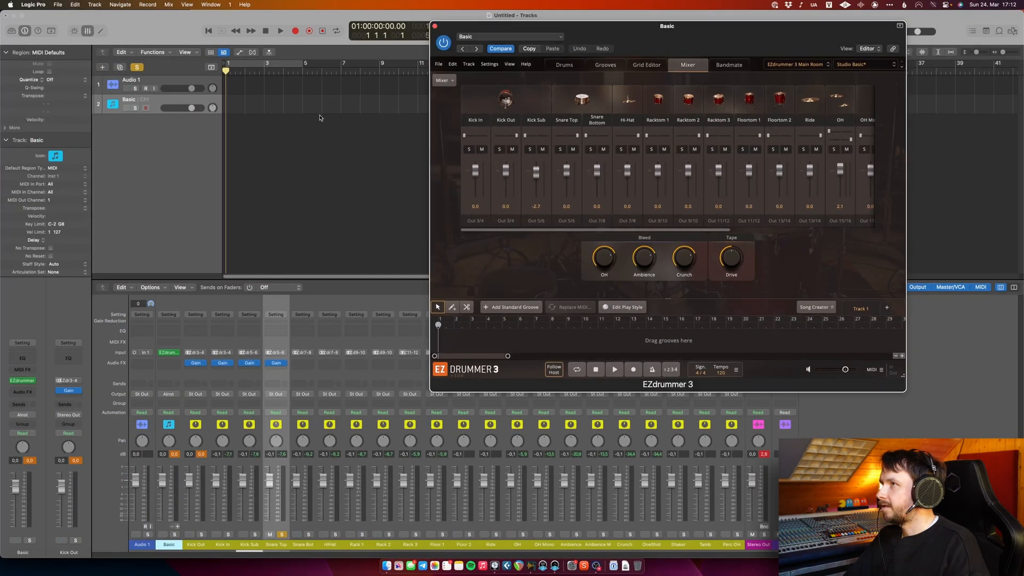
Play the snare in EZdrummer's drum kit view to hear Snare Top alone, and unsolo the channel.
left_click(563, 66)
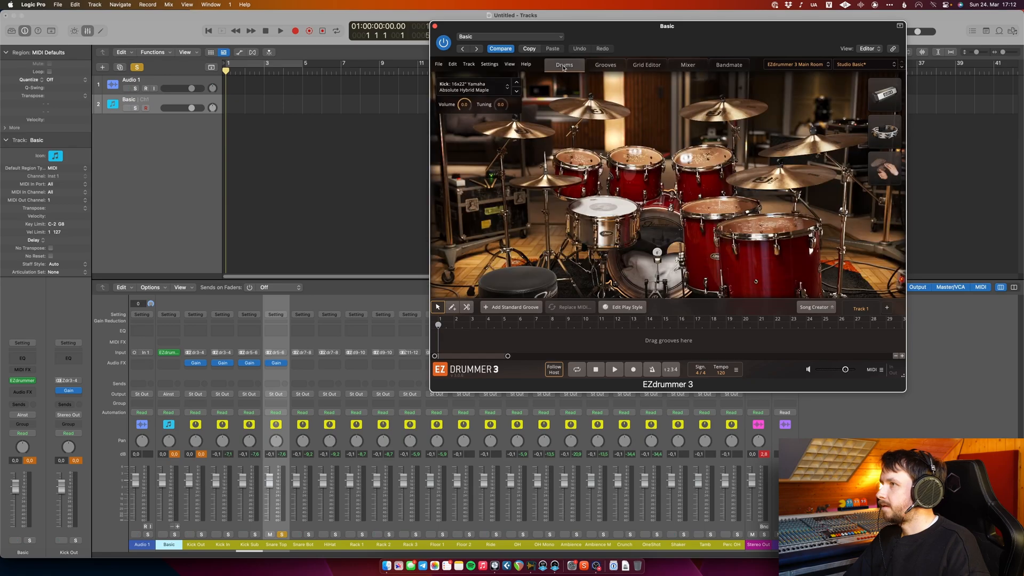
left_click(613, 210)
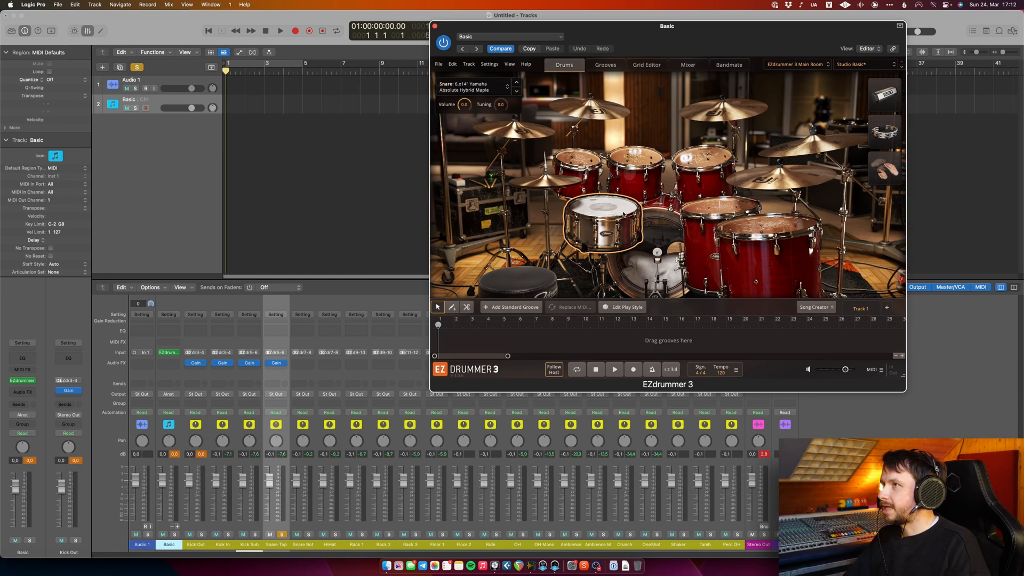
left_click(282, 533)
Insert Gain plug-ins on the Snare Bot and HiHat channel strips, turning HiHat's input balance to the right to match its panning.
left_click(303, 363)
left_click(408, 528)
left_click(320, 114)
left_click(329, 363)
mouse_move(354, 528)
left_click(433, 532)
left_click_drag(414, 181, 416, 125)
left_click(320, 114)
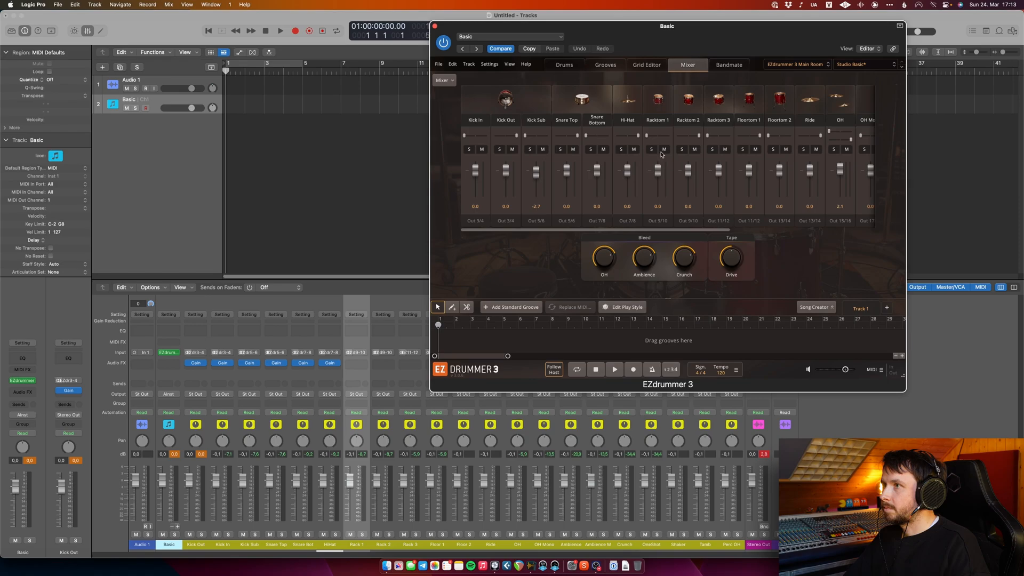
Insert Gain plug-ins on the Rack 1, Rack 2 and Rack 3 channel strips to isolate each rack tom microphone.
left_click(356, 362)
left_click(433, 531)
left_click(322, 115)
left_click(383, 363)
left_click(460, 372)
left_click(321, 114)
left_click(409, 362)
mouse_move(419, 373)
left_click(485, 372)
left_click(322, 114)
Insert Gain plug-ins on Floor 1 and Floor 2, turning the input balance right for Floor 1 and left for Floor 2.
left_click_drag(613, 26, 726, 28)
left_click(436, 362)
left_click(512, 372)
left_click_drag(416, 180, 416, 128)
left_click(321, 114)
left_click(463, 363)
left_click(539, 372)
left_click_drag(416, 180, 416, 232)
left_click(321, 114)
Insert a Gain plug-in on the Ride channel strip and turn its input balance to the right.
left_click(490, 363)
left_click(566, 372)
left_click_drag(417, 180, 442, 181)
left_click(321, 114)
Play the snare, a rack tom and the crash cymbals in EZdrummer's drum kit view with OH soloed to check its stereo signal.
left_click_drag(733, 33, 202, 72)
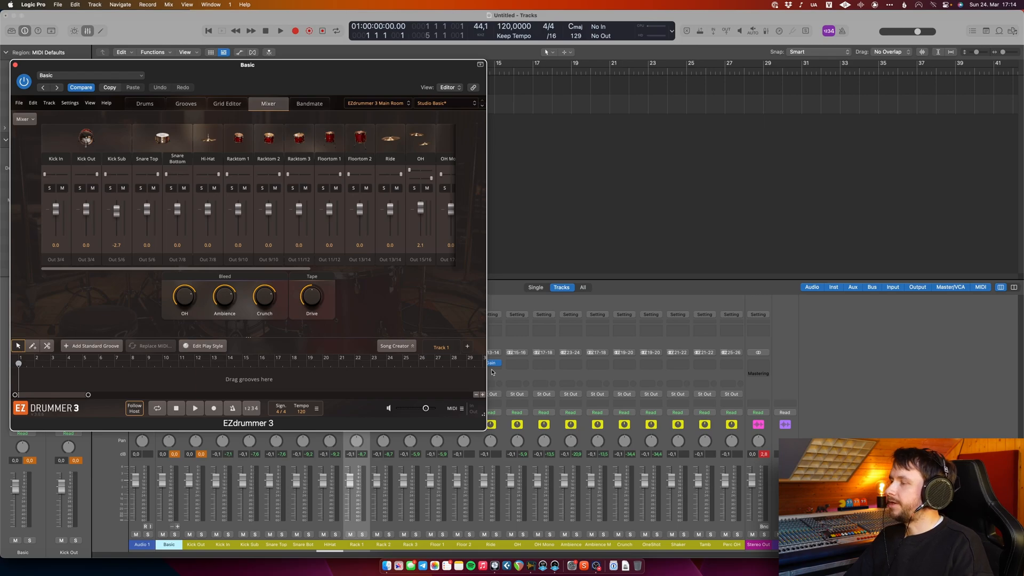
left_click_drag(361, 73, 936, 100)
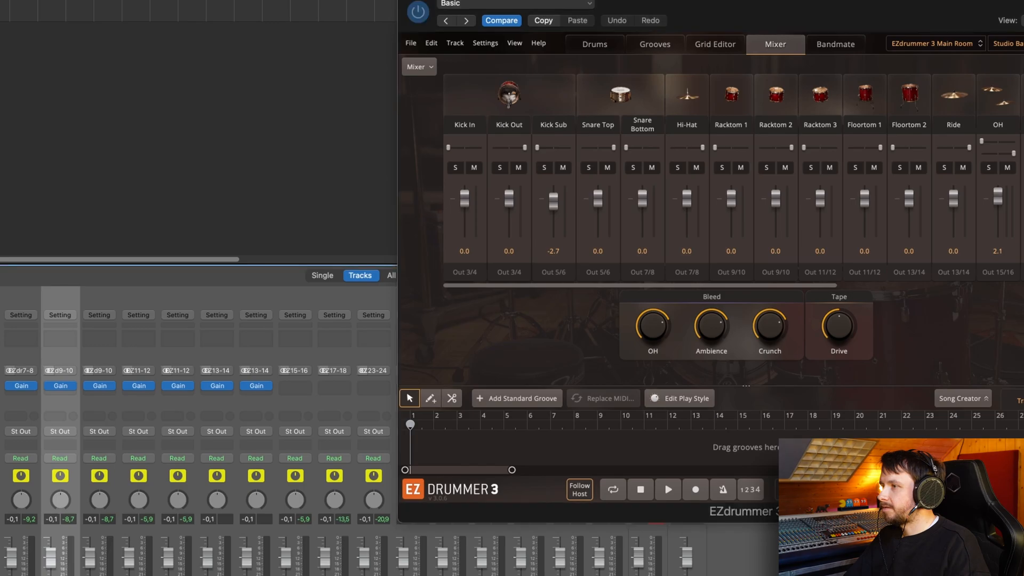
left_click(593, 46)
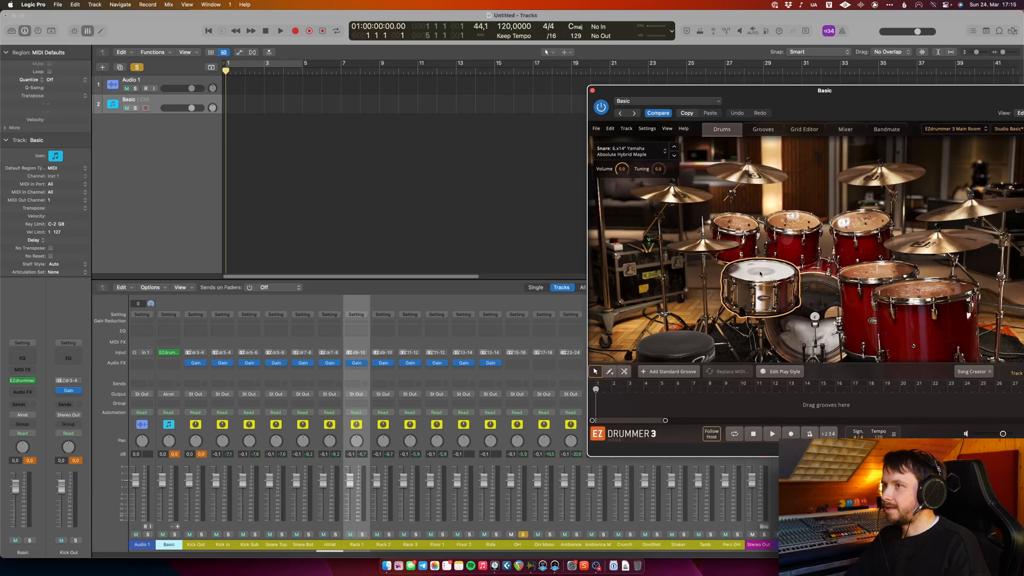
left_click(760, 273)
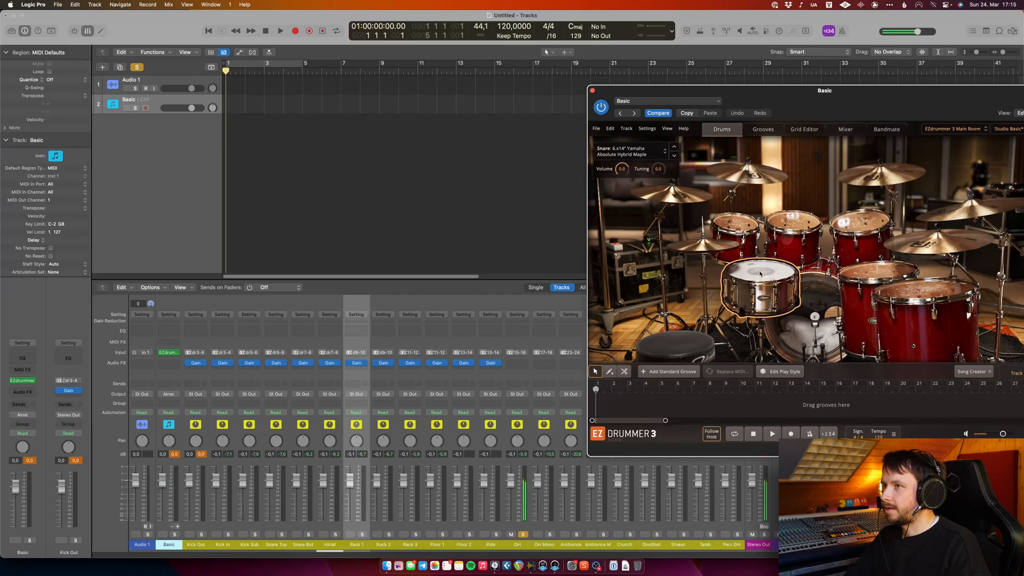
left_click(804, 224)
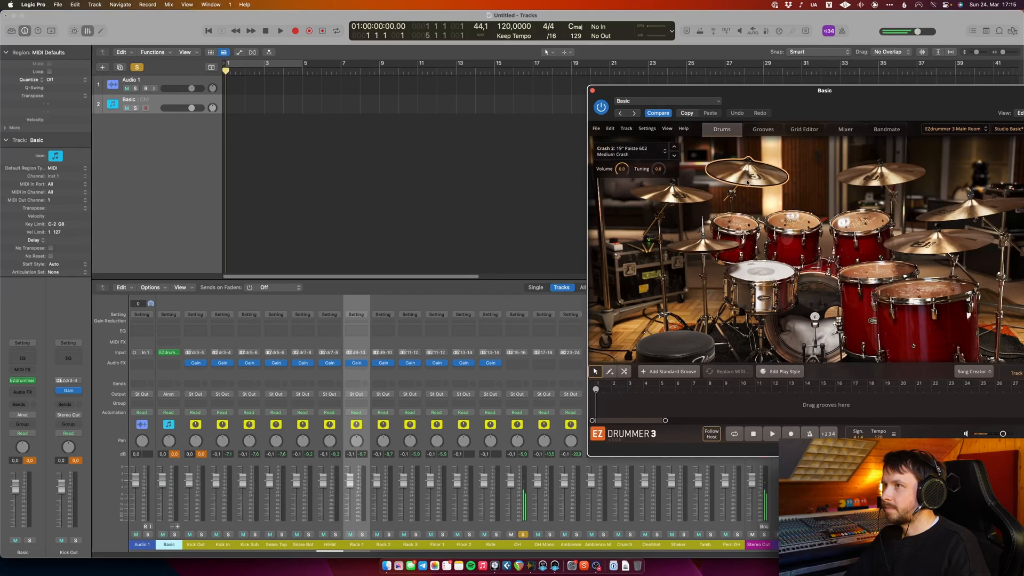
left_click(906, 180)
left_click(915, 208)
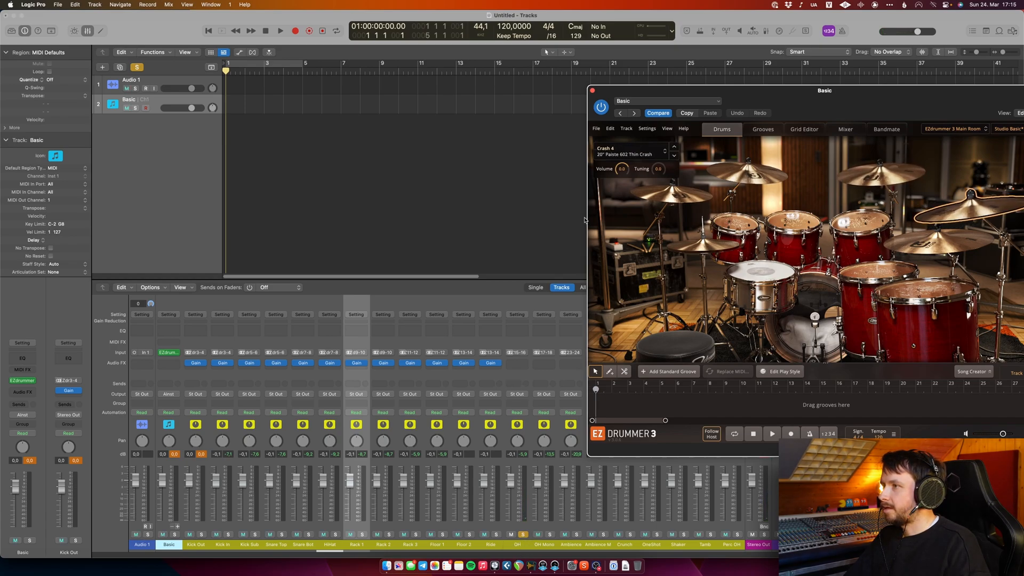
Bring the overhead and ambience channels into view in EZdrummer's mixer and insert a Gain plug-in on the OH Mono channel strip.
left_click_drag(662, 93, 41, 98)
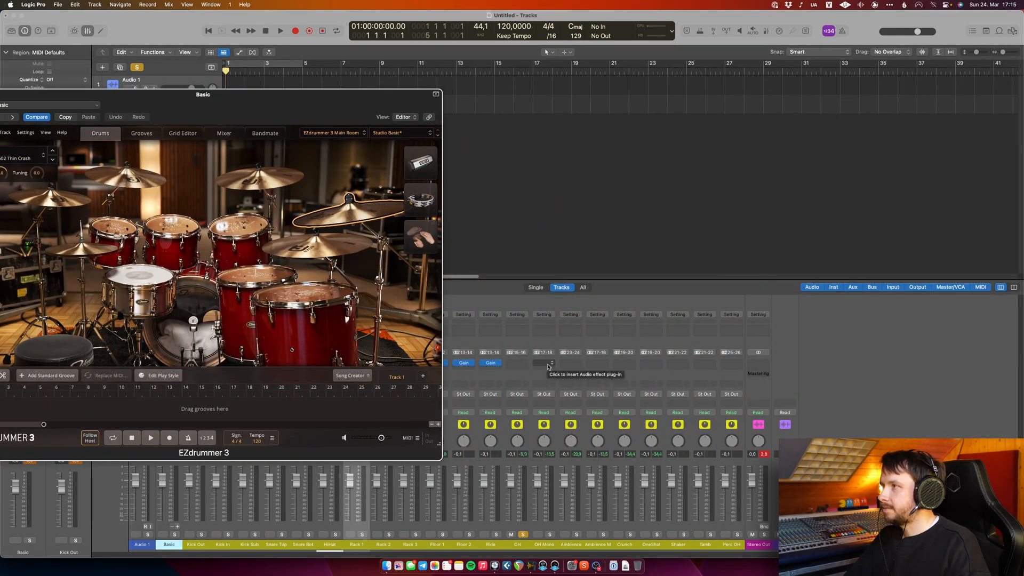
left_click(224, 133)
left_click(544, 363)
left_click_drag(263, 299, 360, 299)
left_click(549, 366)
left_click(320, 112)
Insert Gain plug-ins on the Ambience Mono, Crunch and OneShot channel strips.
left_click(591, 362)
mouse_move(630, 372)
left_click(674, 373)
left_click(320, 114)
left_click(624, 363)
left_click(695, 373)
left_click(320, 113)
left_click(651, 363)
left_click(725, 373)
left_click(320, 114)
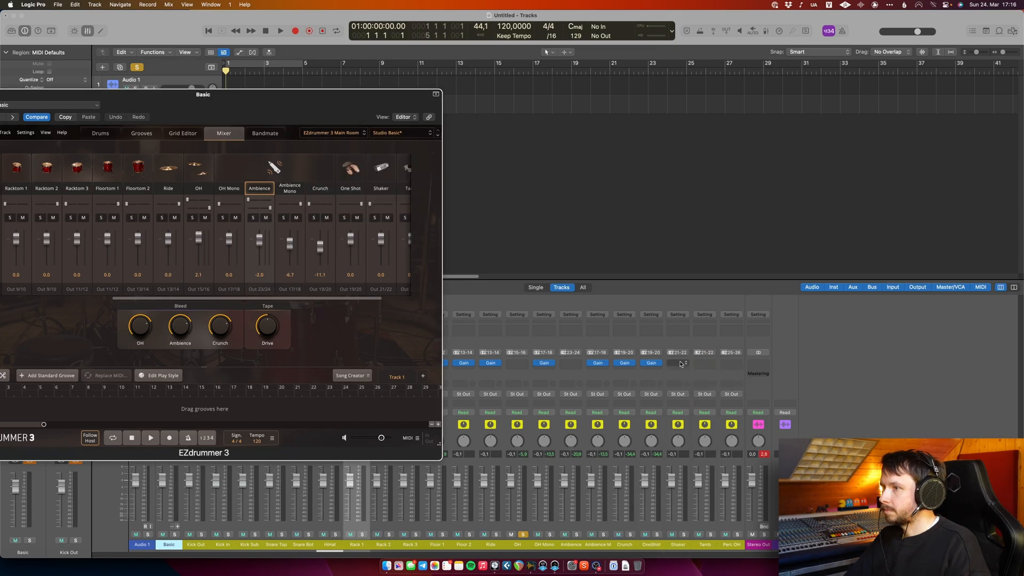
Insert Gain plug-ins on the Shaker and Tamb channel strips.
left_click(678, 363)
left_click(751, 373)
left_click(321, 114)
left_click(704, 362)
left_click(779, 373)
left_click(321, 113)
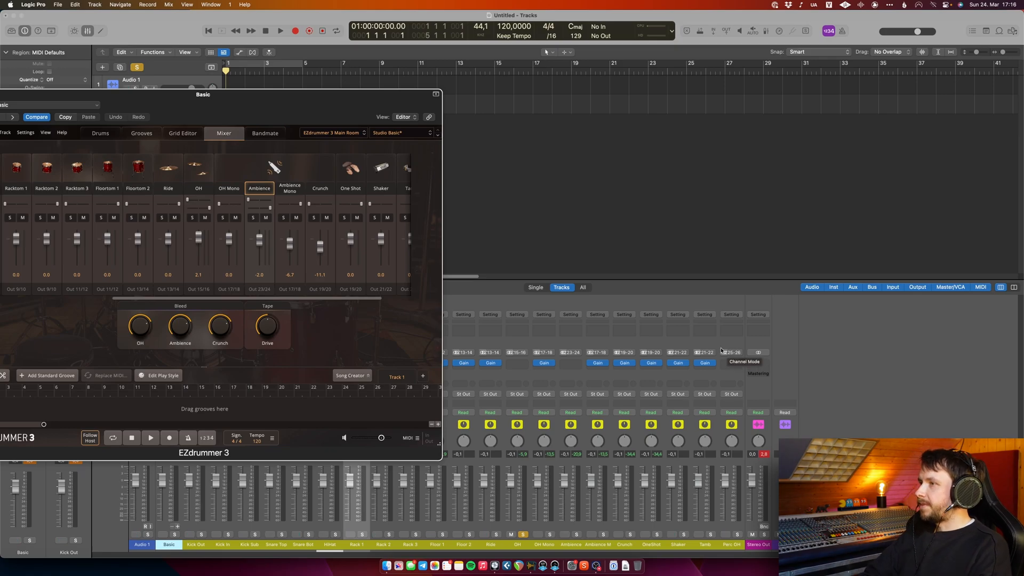
Preview the Verse 05 Messy Rock 107 BPM and Verse 03 Basic Jazz 120 BPM grooves in EZdrummer to check the mixer meters.
left_click_drag(252, 103, 777, 58)
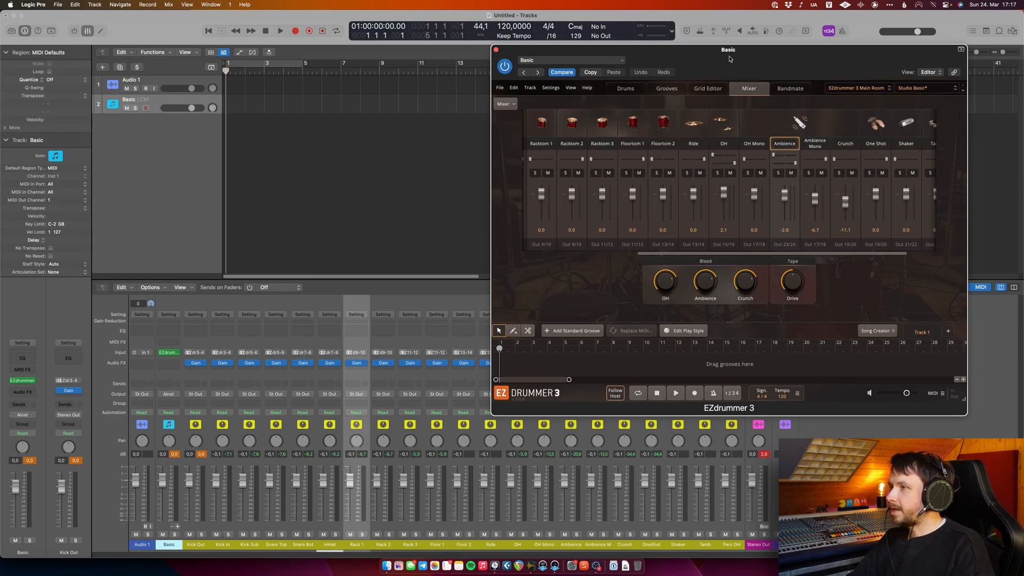
left_click(659, 89)
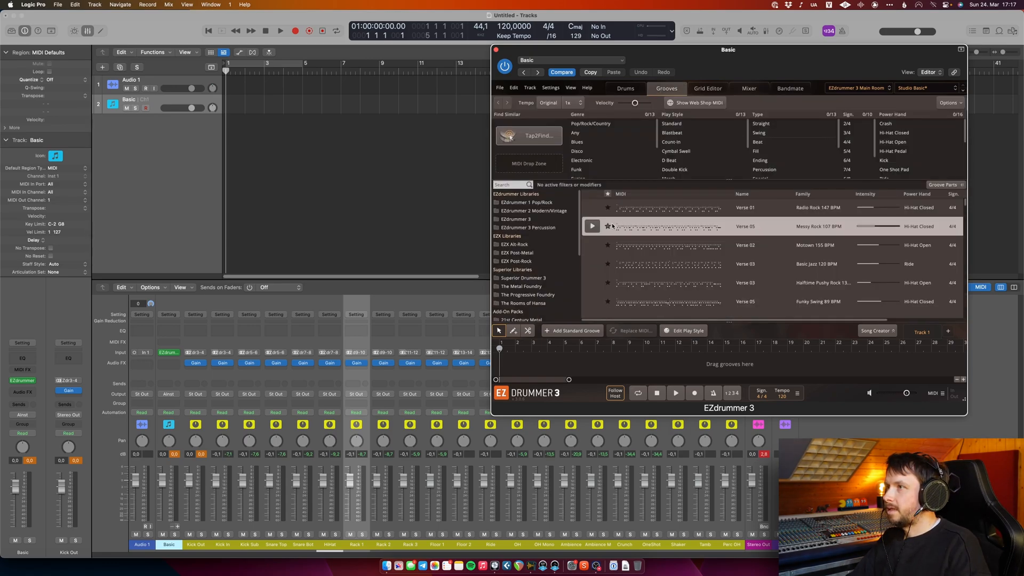
left_click(591, 227)
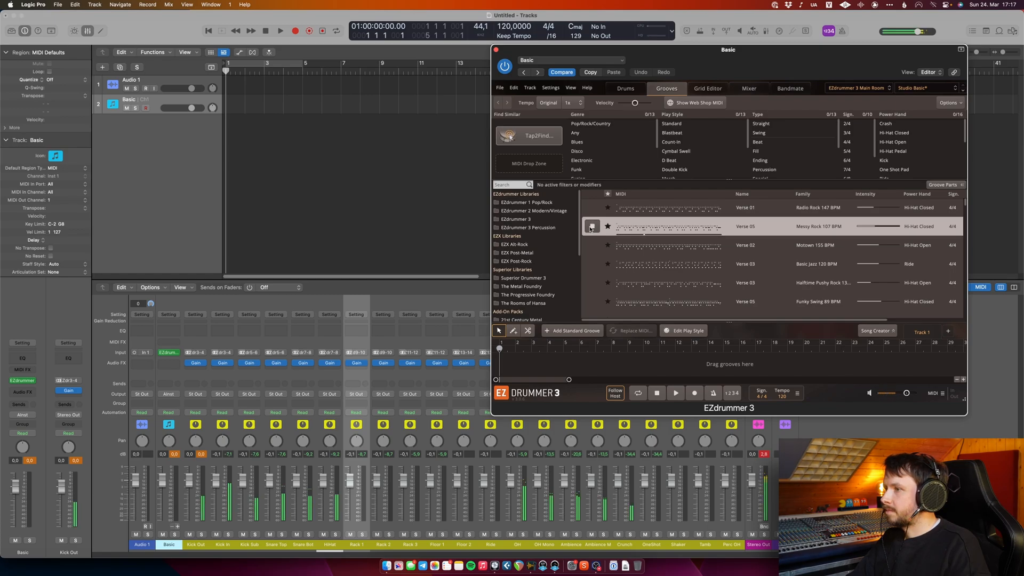
left_click(592, 264)
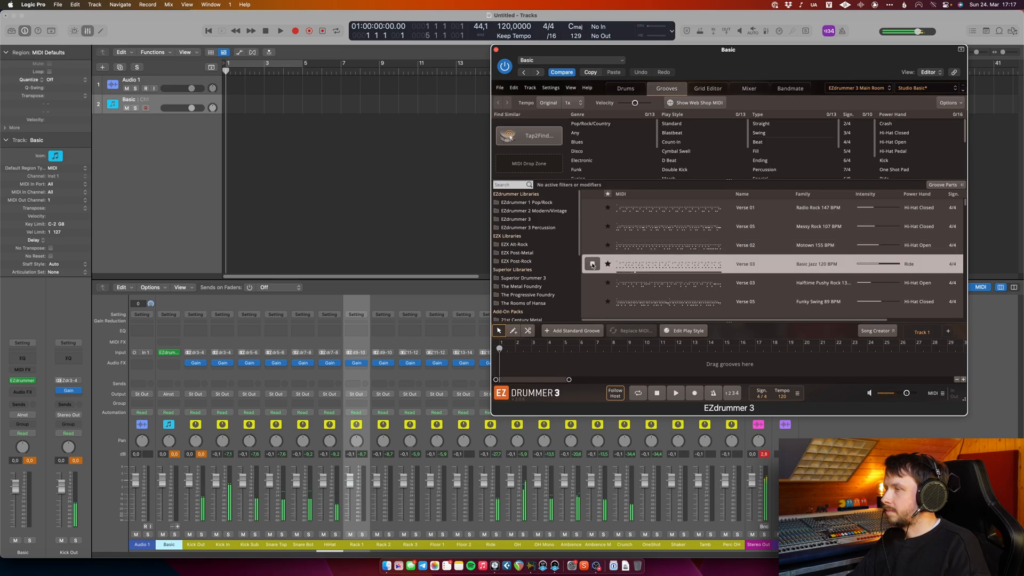
left_click(592, 264)
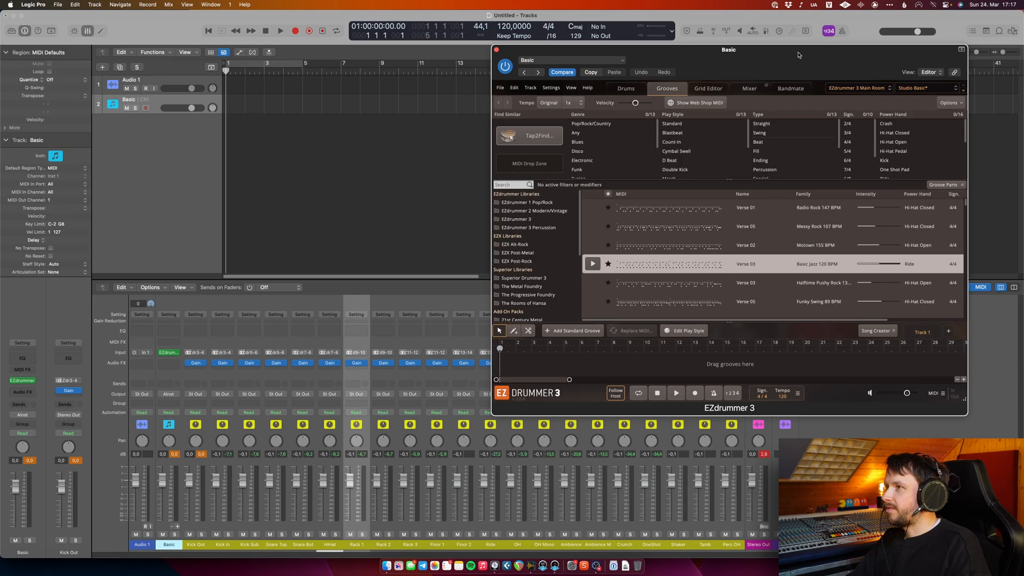
Select the Kick Out through Perc OH channel strips in the mixer and create tracks for them.
left_click_drag(798, 55, 807, 54)
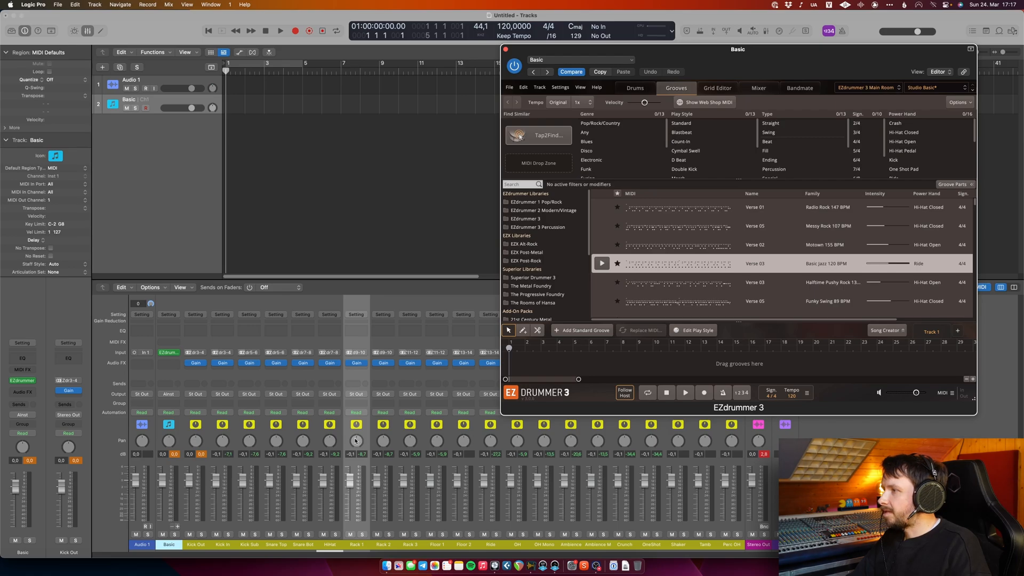
left_click(350, 461)
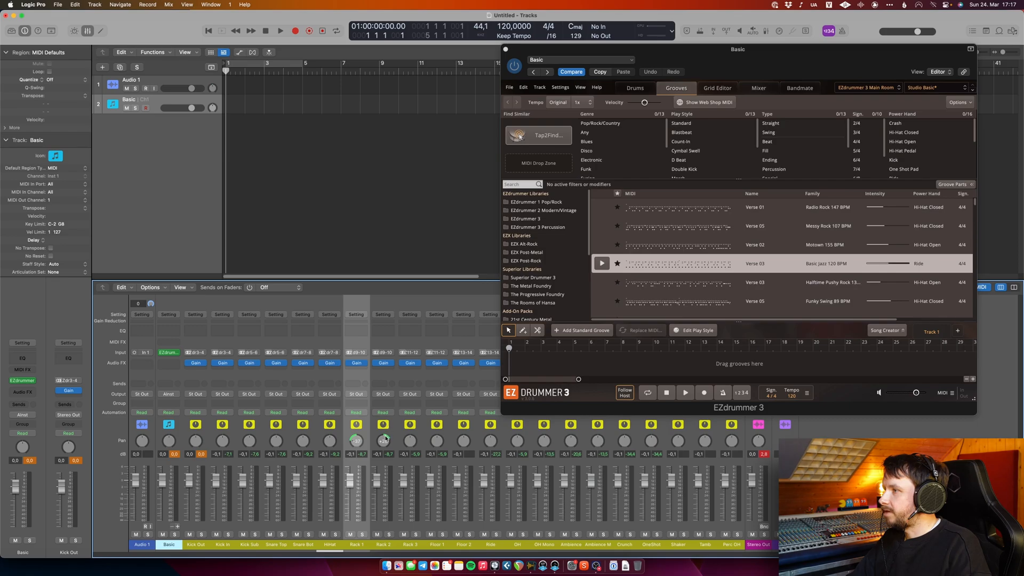
left_click(383, 443, "alt")
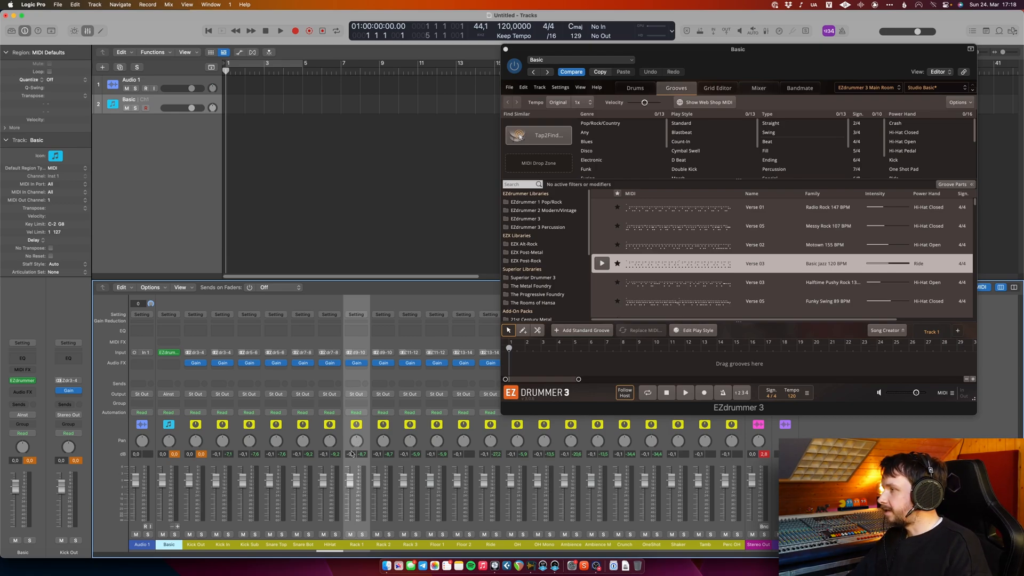
left_click(195, 530)
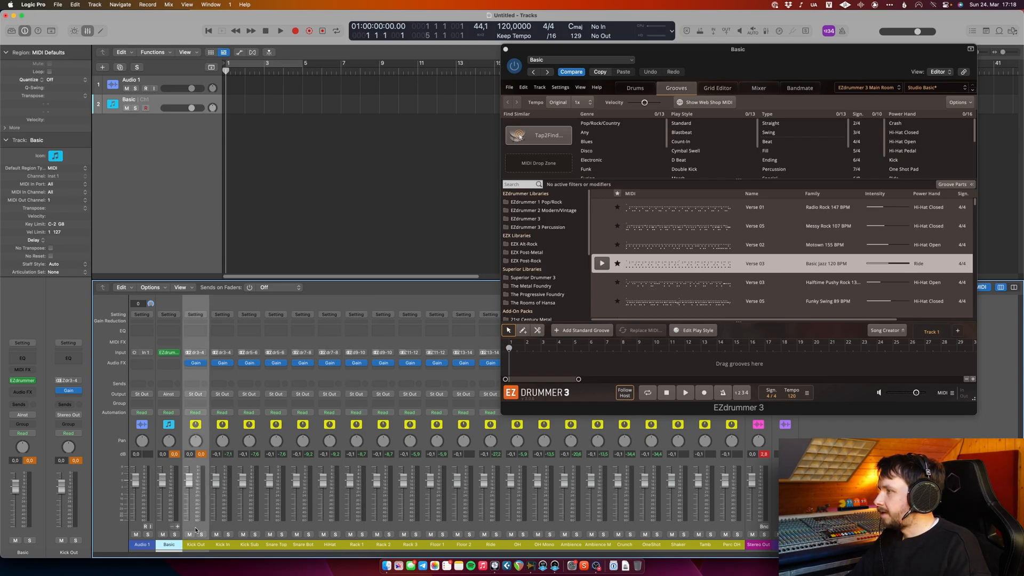
left_click(725, 524, "shift")
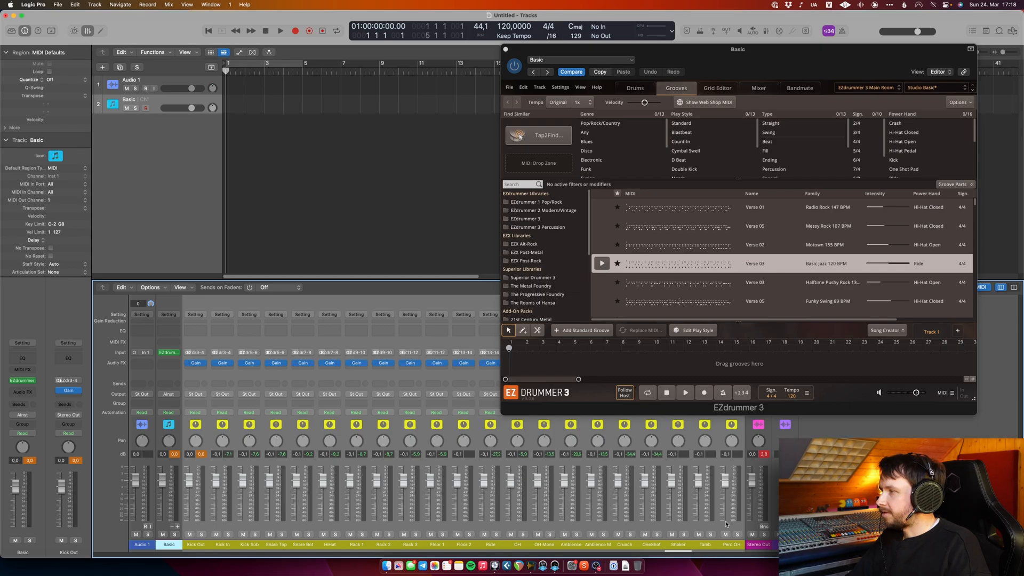
left_click(150, 287)
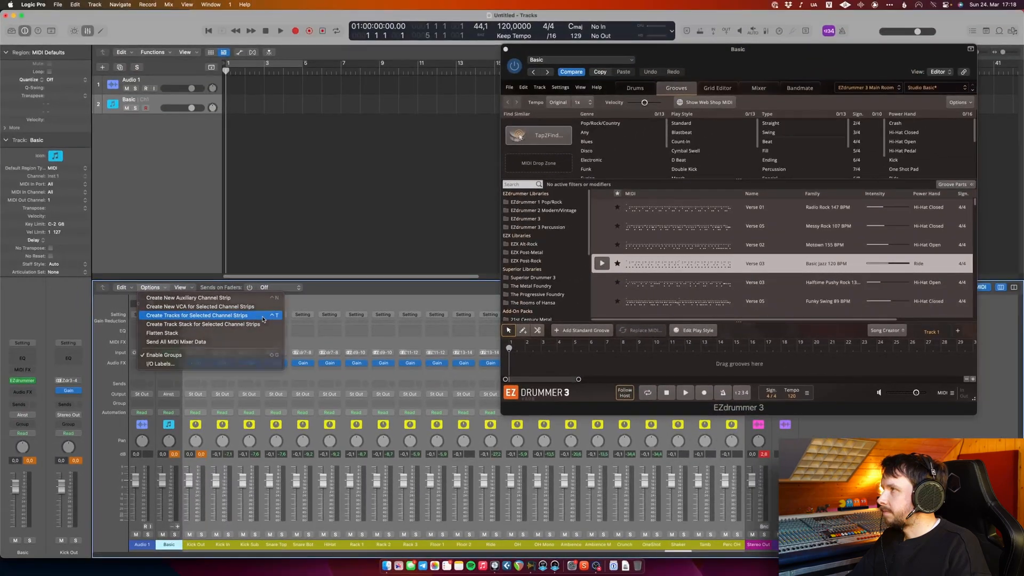
left_click(264, 316)
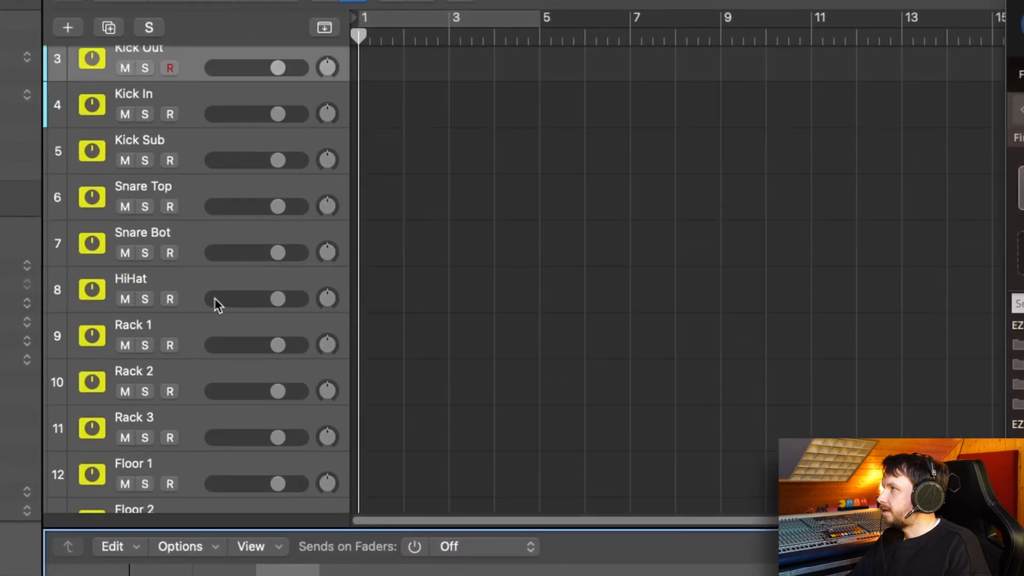
Look through the new drum tracks and preview the Verse 03 Basic Jazz 120 BPM groove to check their meters.
scroll(214, 299, "down", 10)
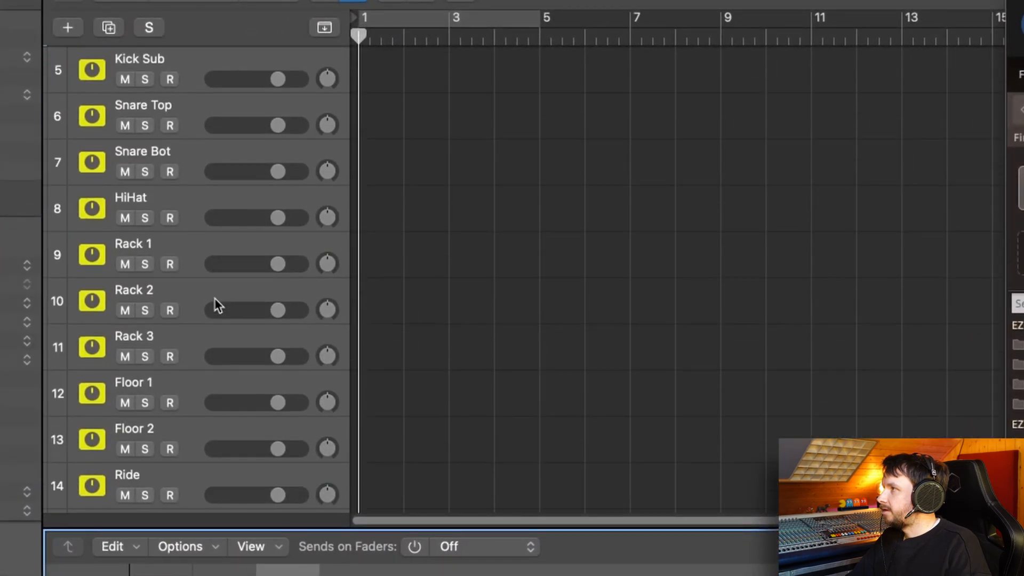
scroll(215, 298, "down", 5)
scroll(214, 298, "up", 7)
scroll(215, 298, "up", 10)
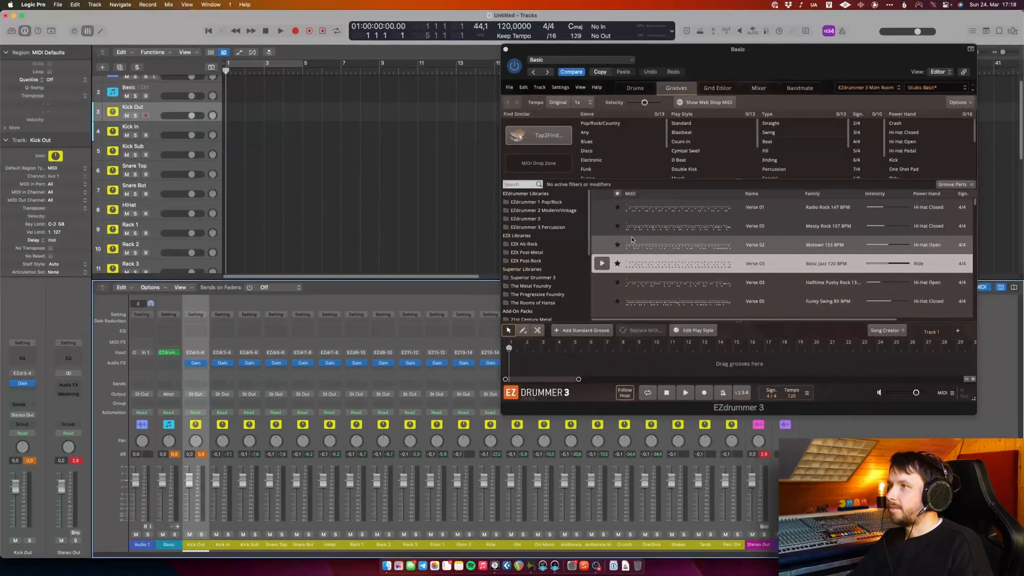
left_click(602, 262)
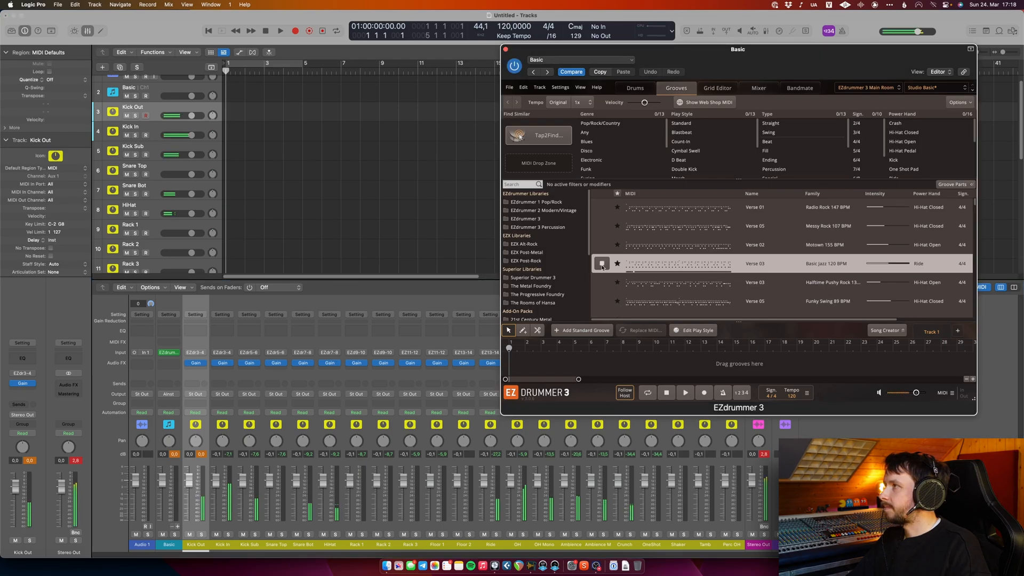
left_click(602, 264)
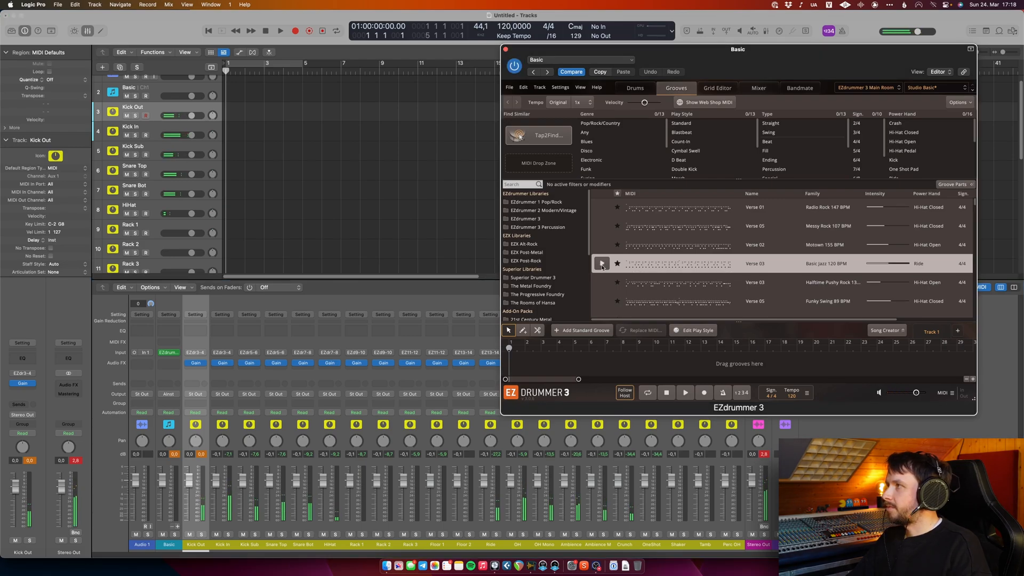
Group the Kick Out through Perc OH tracks into a track stack of the Folder stack type.
scroll(162, 115, "down", 10)
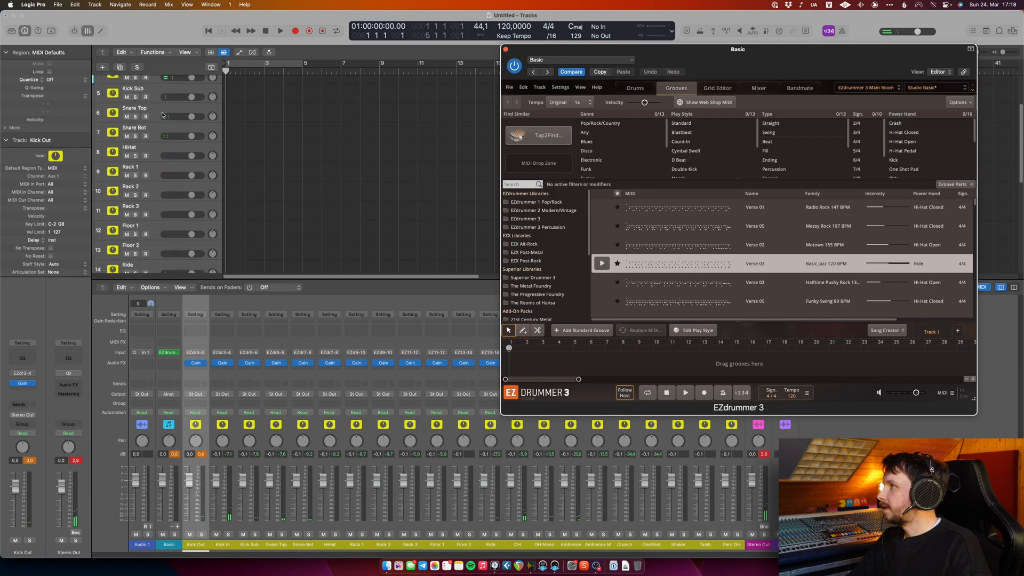
scroll(163, 115, "down", 4)
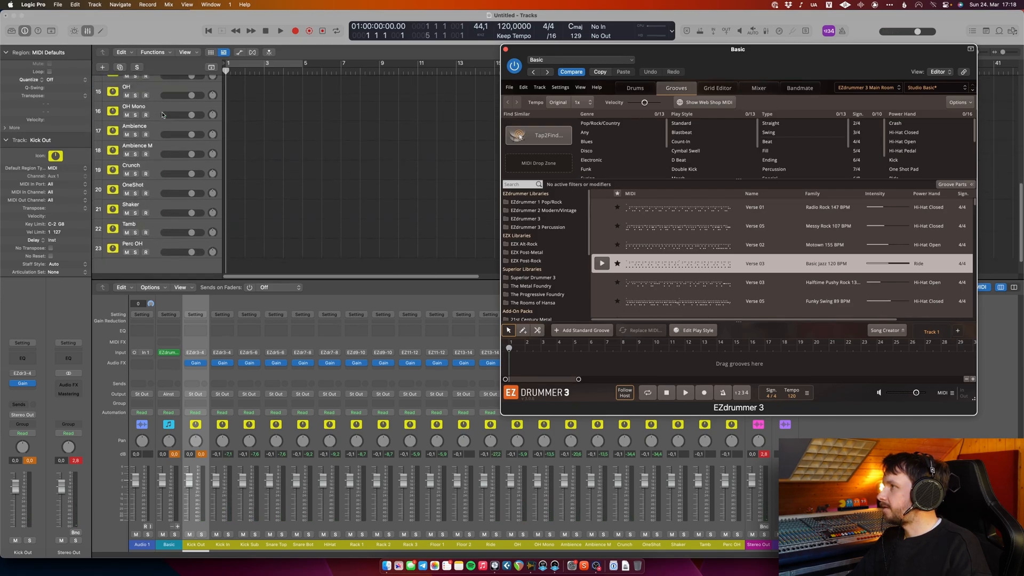
scroll(162, 222, "up", 13)
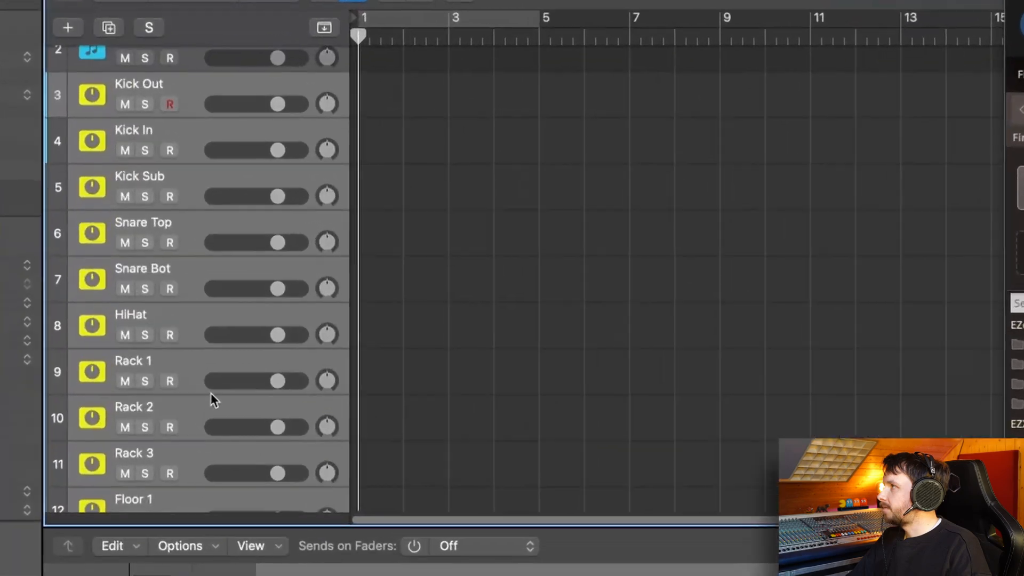
scroll(210, 392, "up", 1)
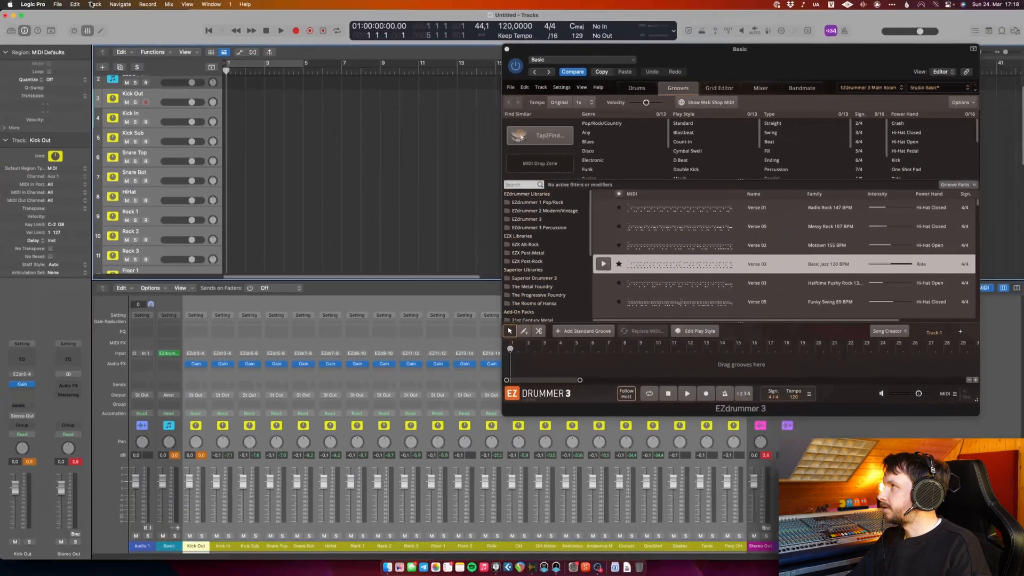
left_click(41, 0)
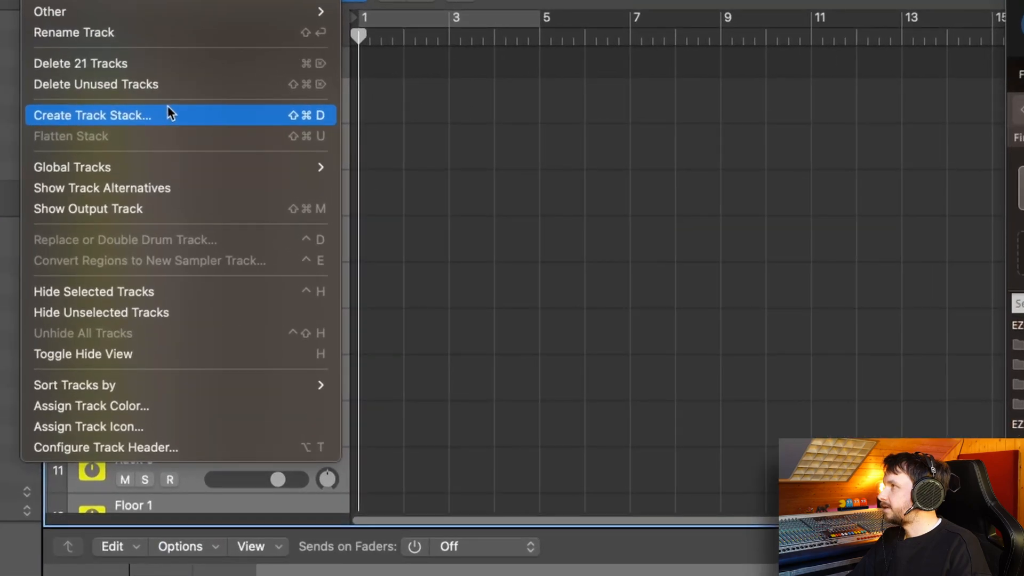
left_click(168, 106)
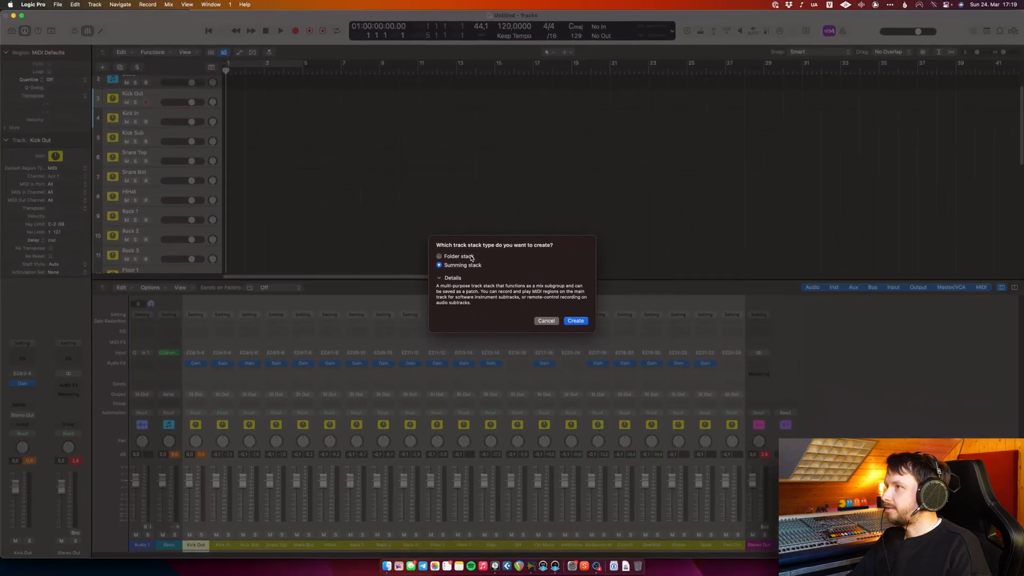
left_click(773, 393)
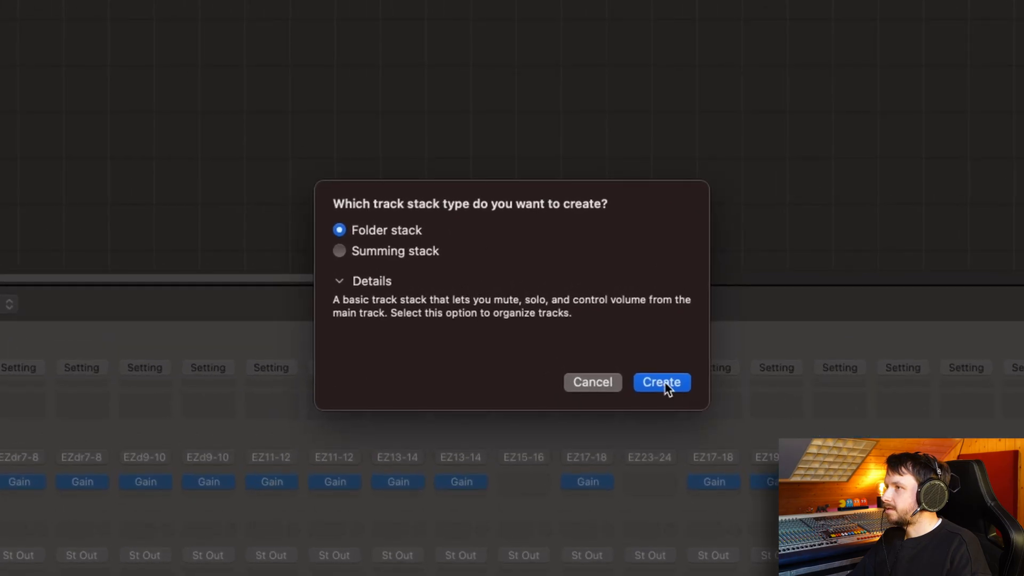
left_click(662, 381)
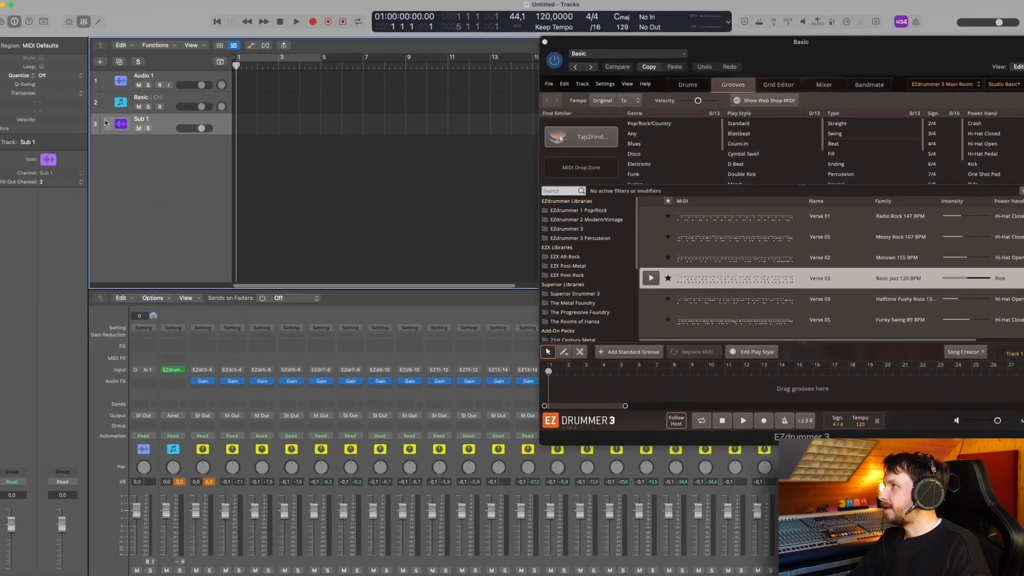
Check that the new folder stack opens and collapses, and rename it EZ AUX.
left_click(109, 123)
left_click(87, 128)
left_click(86, 128)
left_click(86, 128)
double_click(152, 116)
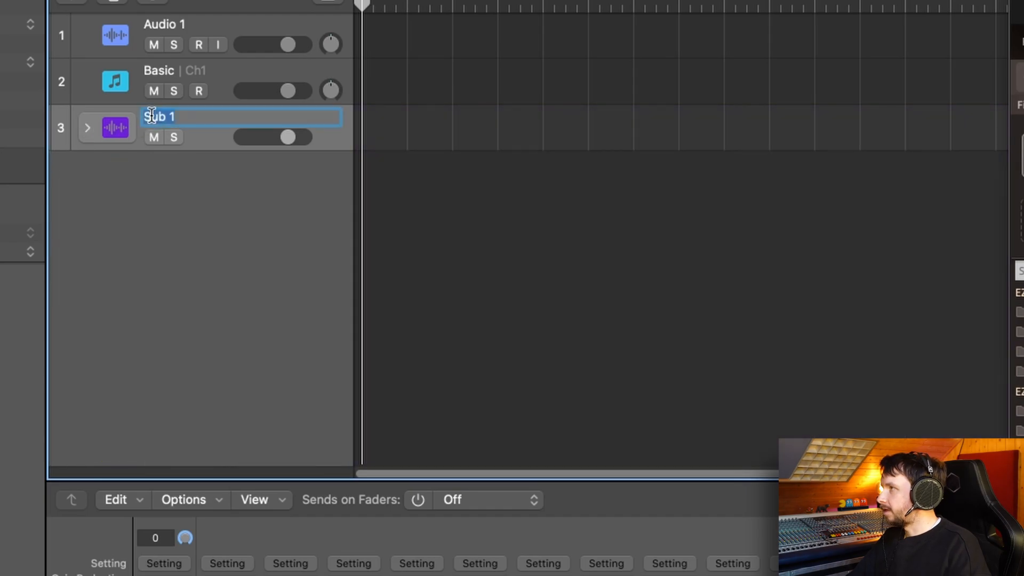
type("EZ AUX")
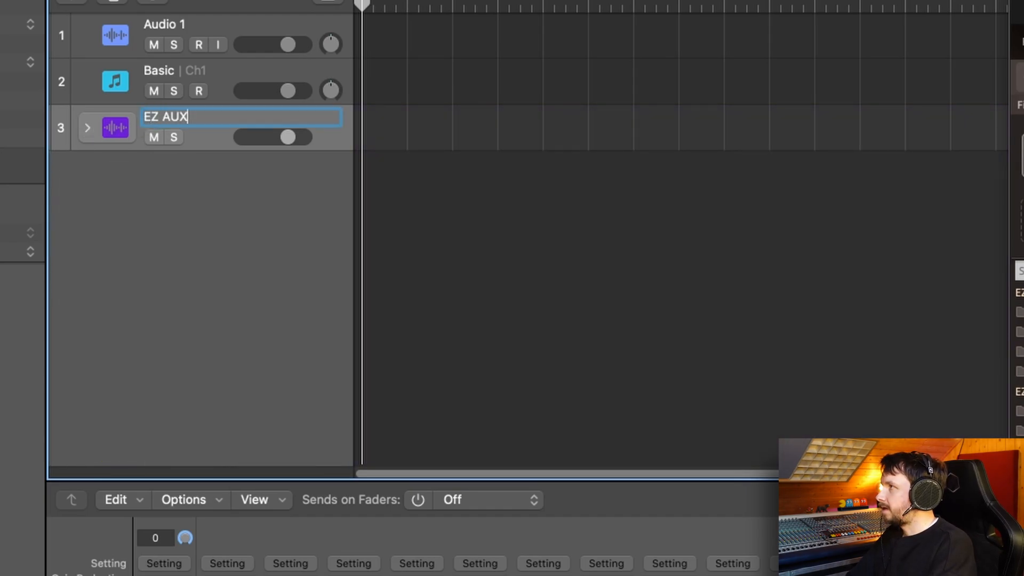
key("Return")
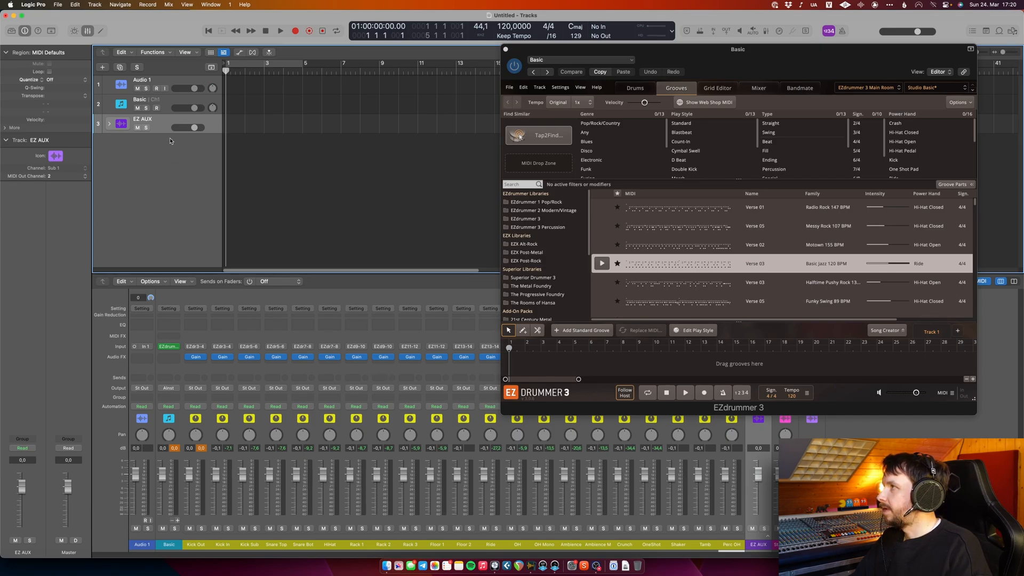
Add 20 new audio tracks below the EZ AUX stack.
left_click(95, 4)
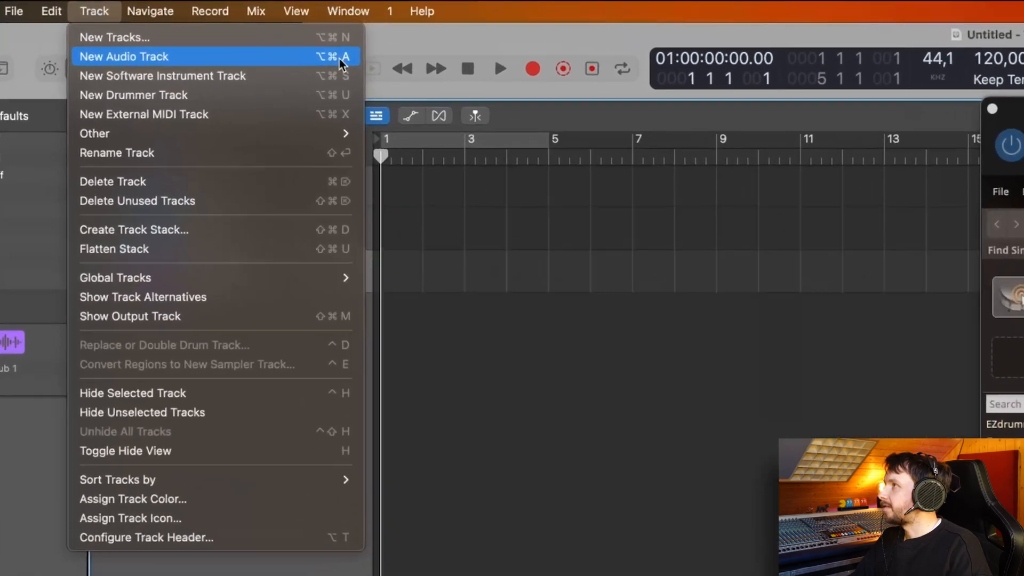
left_click(350, 62)
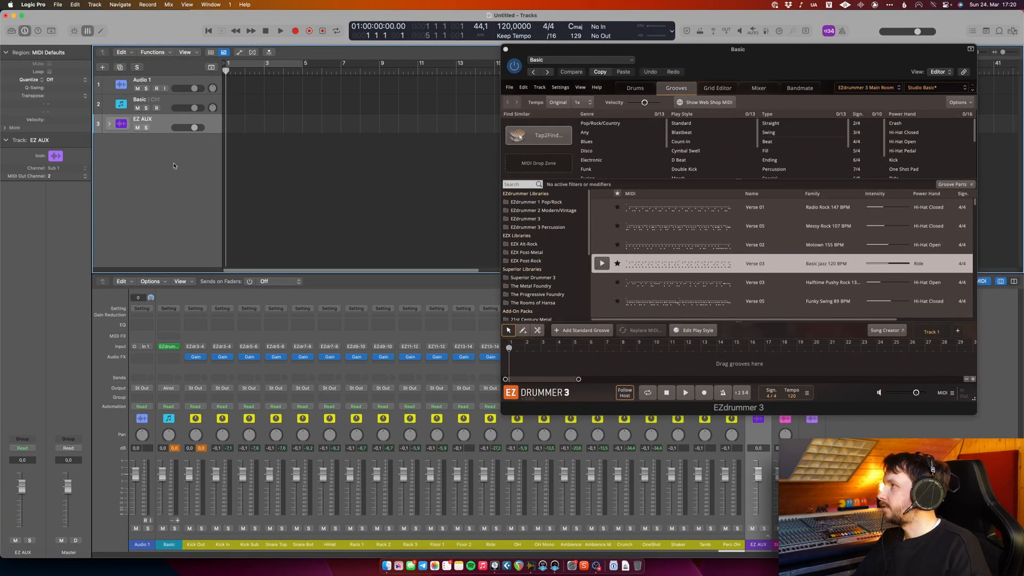
key("alt+super+a")
key("alt+super+a")
key("alt+super+a")
key("alt+super+a")
key("alt+super+a")
key("alt+super+a")
key("alt+super+a")
key("alt+super+a")
key("alt+super+a")
key("alt+super+a")
key("alt+super+a")
key("alt+super+a")
key("alt+super+a")
key("alt+super+a")
key("alt+super+a")
key("alt+super+a")
key("alt+super+a")
key("alt+super+a")
key("alt+super+a")
key("alt+super+a")
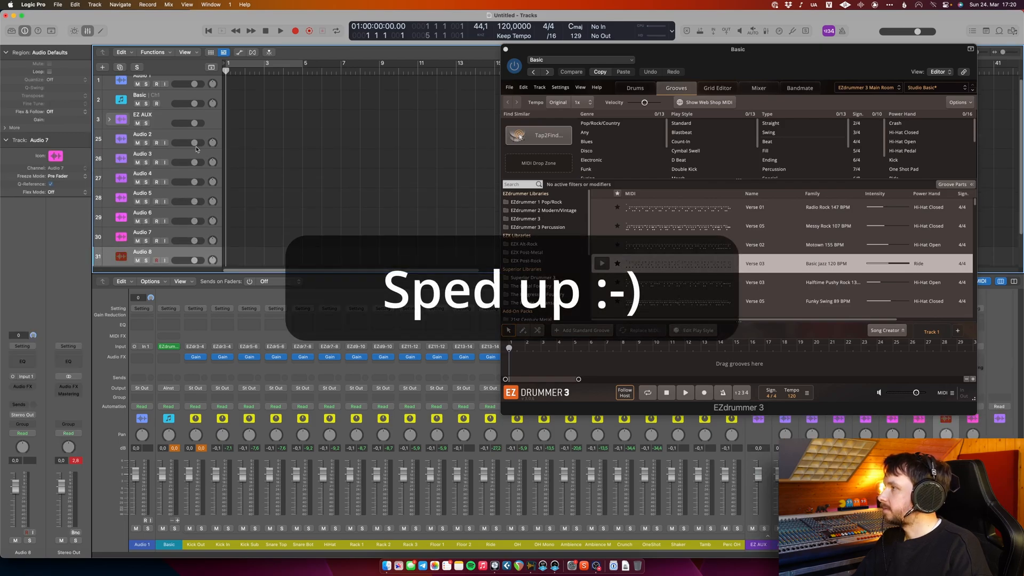
Move the Audio 1 track between the EZ AUX stack and Audio 2, and close the EZdrummer plug-in window.
scroll(197, 149, "up", 8)
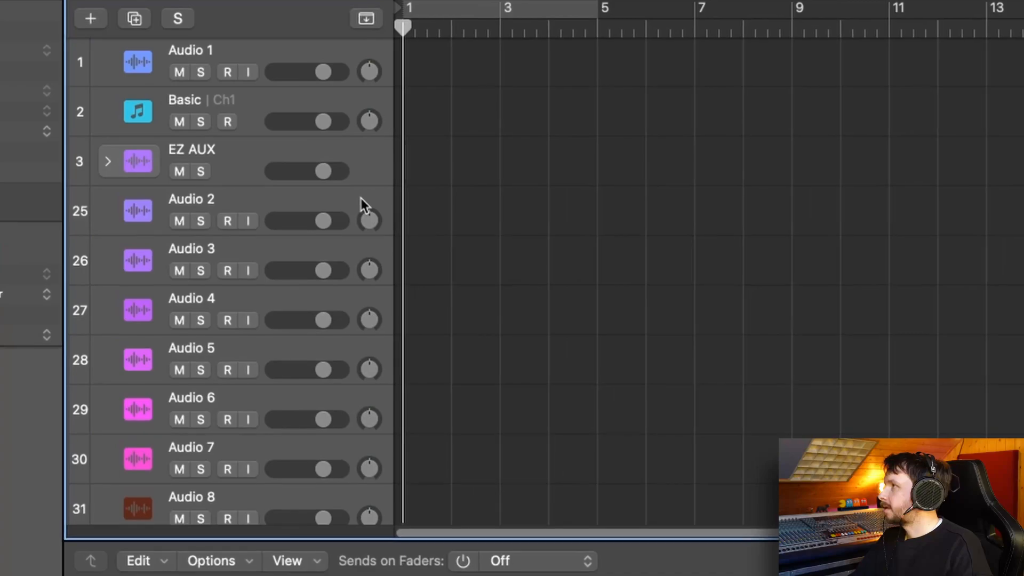
left_click(209, 142)
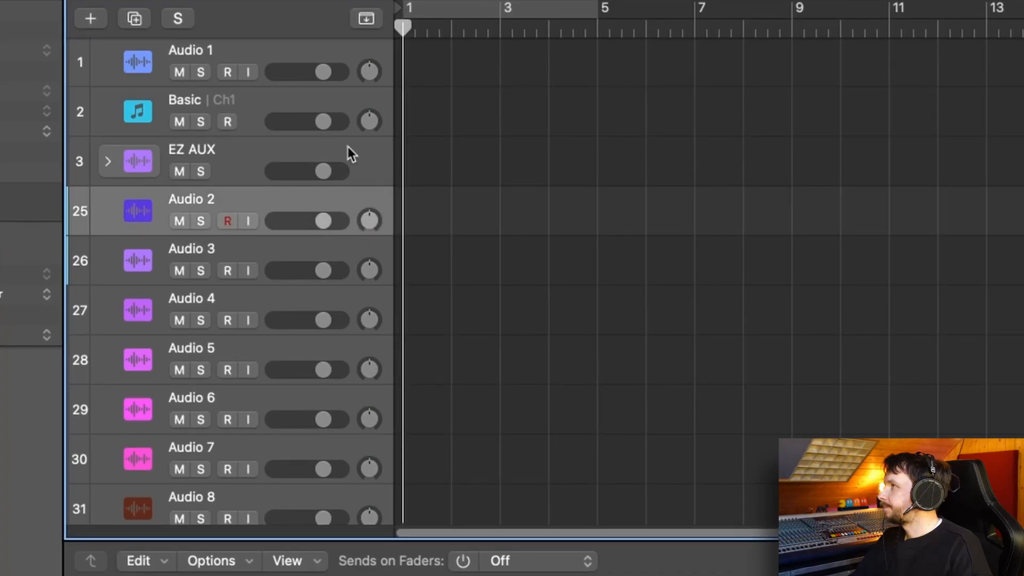
left_click_drag(354, 45, 366, 168)
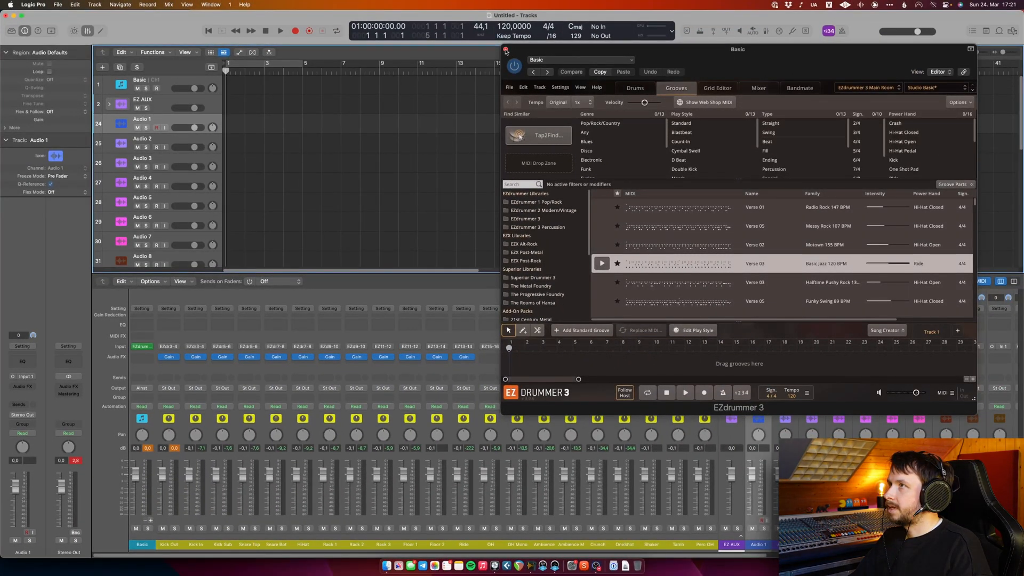
left_click(505, 50)
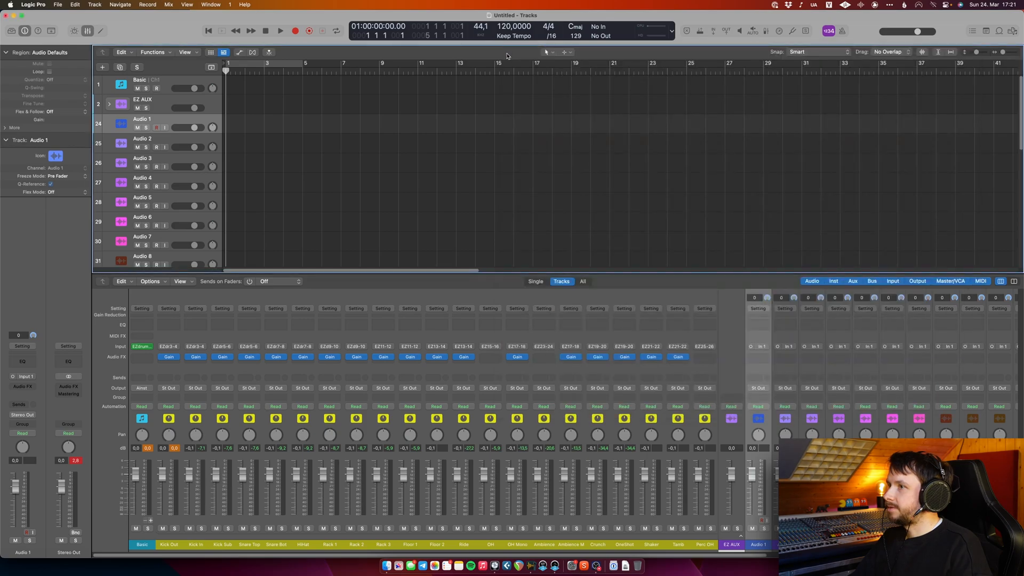
Rename the first audio channel strips in order Kick In, Kick Out, Kick Sub, Snare Top and Snare Bot.
scroll(740, 342, "right", 10)
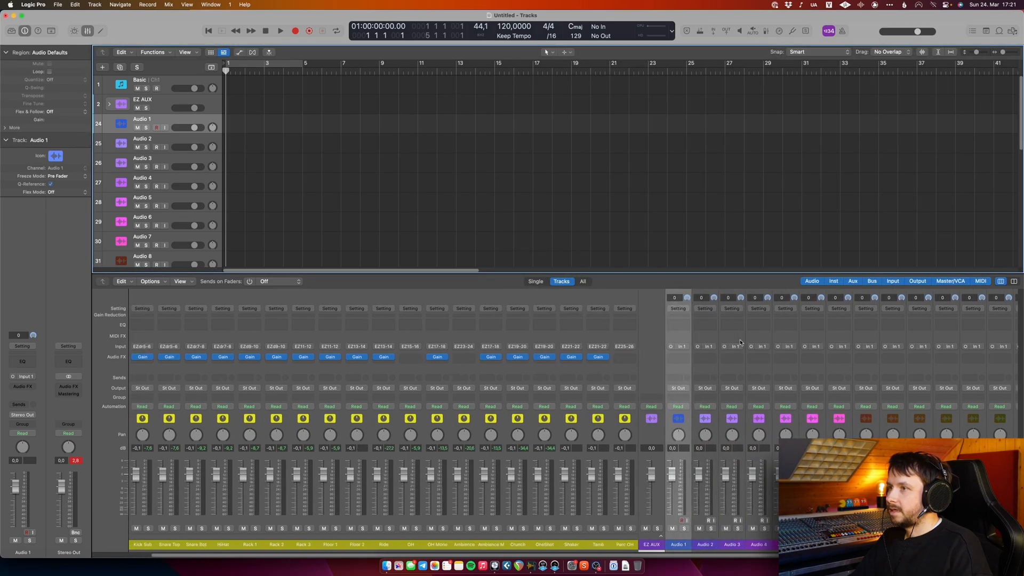
scroll(740, 342, "right", 3)
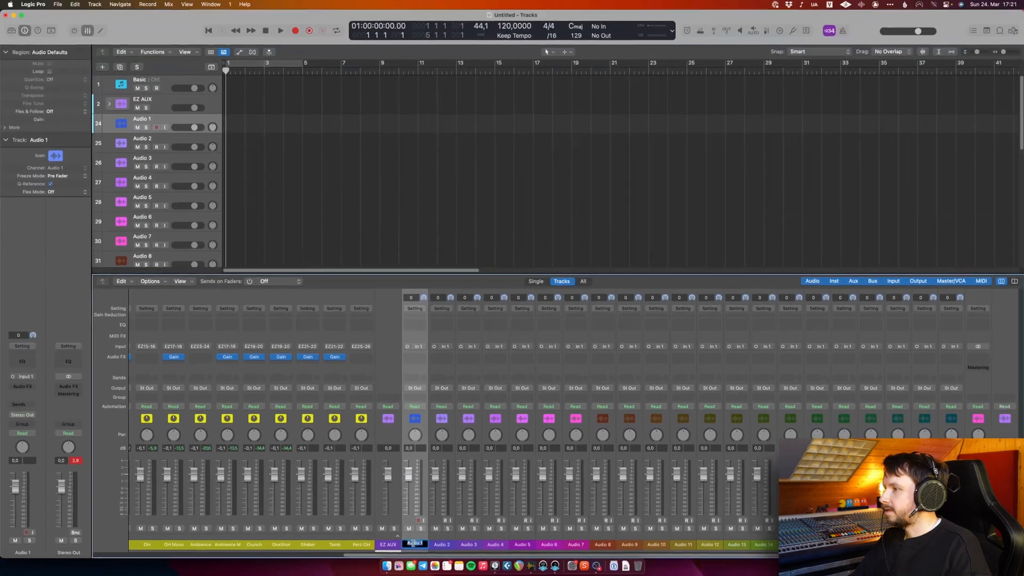
double_click(413, 543)
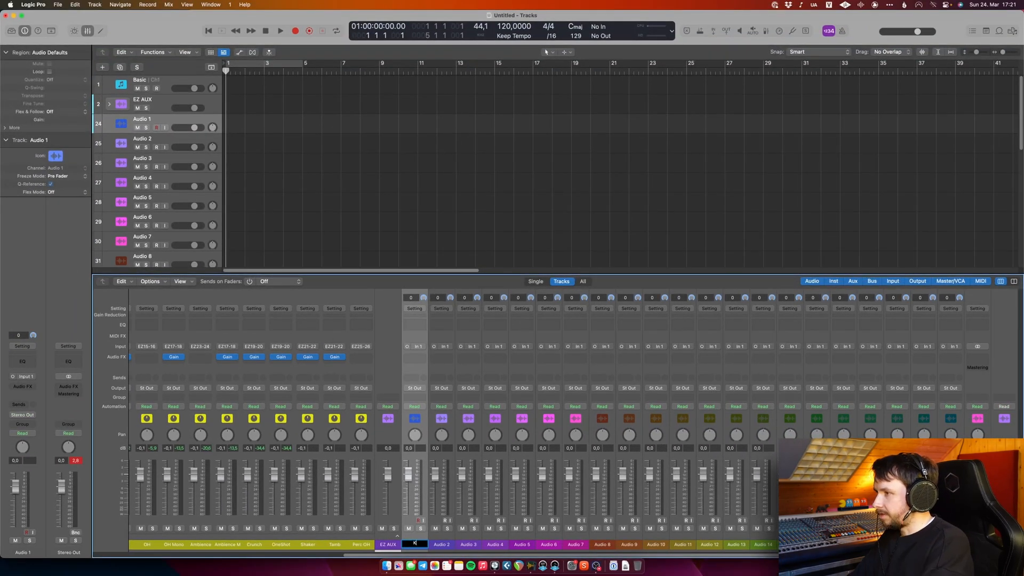
key("Tab")
type("Kick Out")
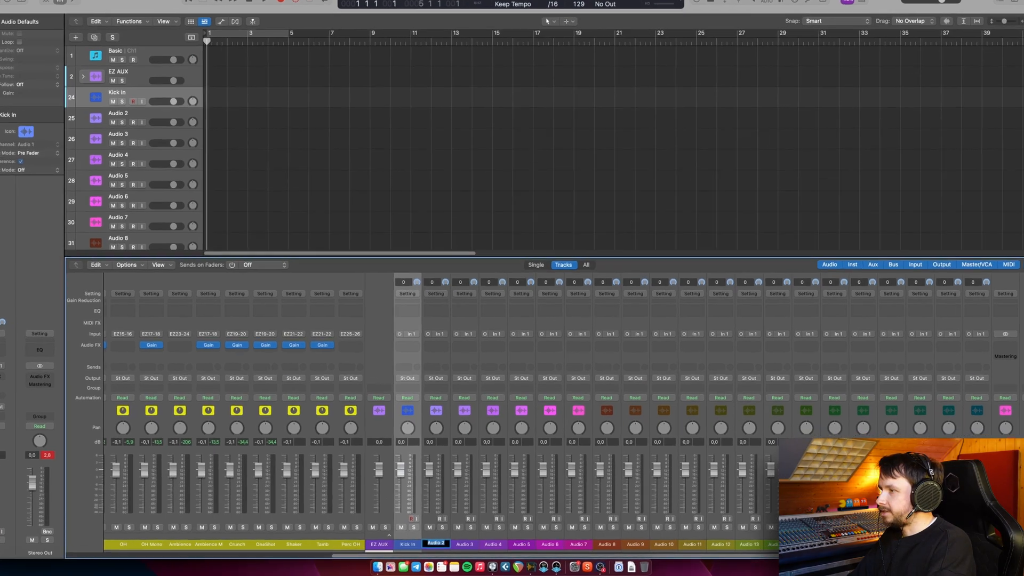
key("Tab")
type("Sub")
key("Tab")
type("Snare Top")
key("Tab")
type("Snare Bot")
key("Tab")
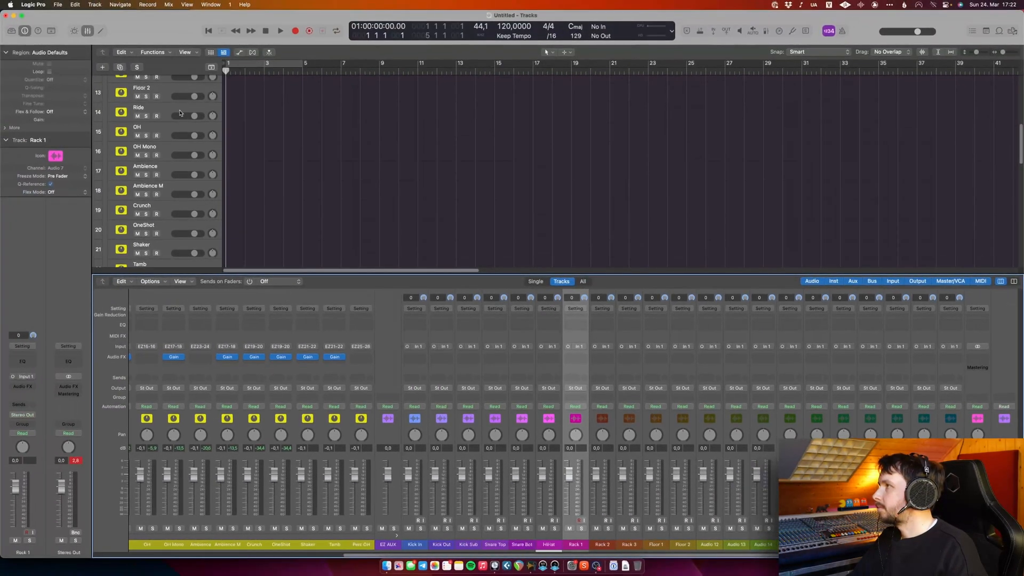
Name the audio tracks after Floor 2 in order Ride, OH, OH Mono, Ambience, Ambience M, Crunch, OneShot, Shaker and Tamb.
left_click(708, 544)
scroll(338, 199, "up", 10)
double_click(789, 543)
type("Ambience")
key("Return")
scroll(587, 203, "up", 12)
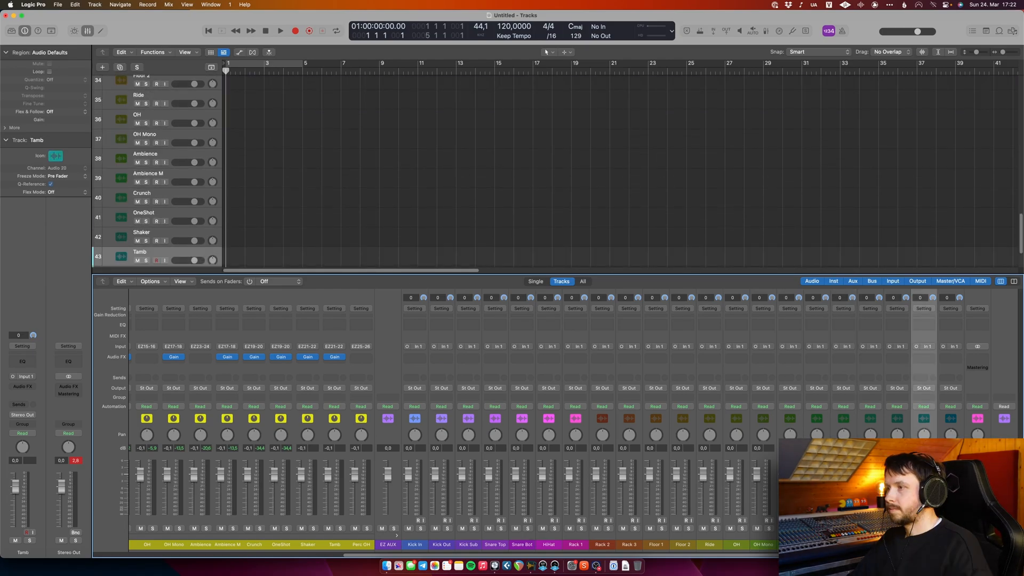
Route the outputs of the EZdrummer Kick In and Kick Out aux channels to Bus 129 and Bus 130 respectively.
scroll(512, 554, "left", 3)
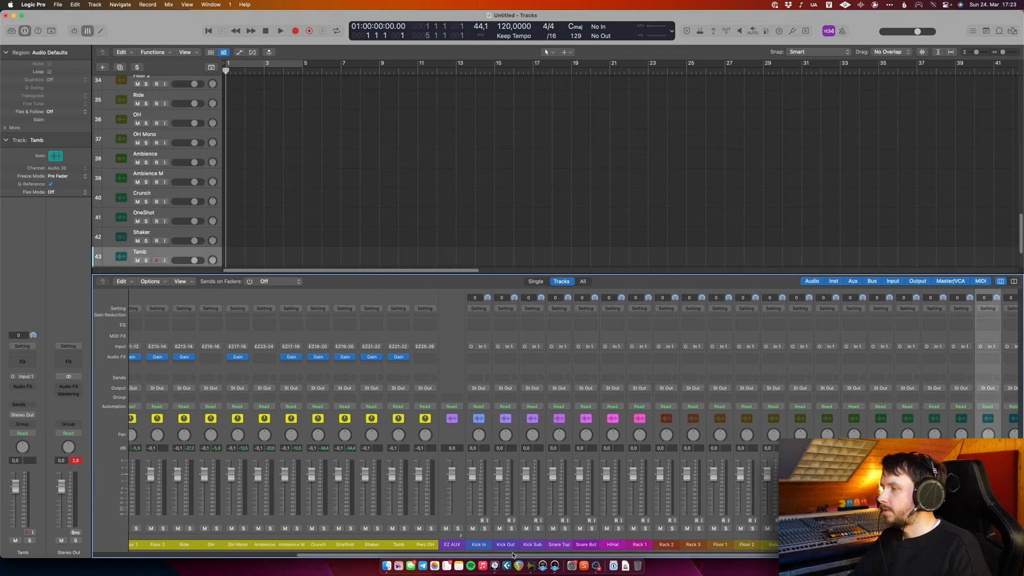
left_click_drag(512, 555, 323, 560)
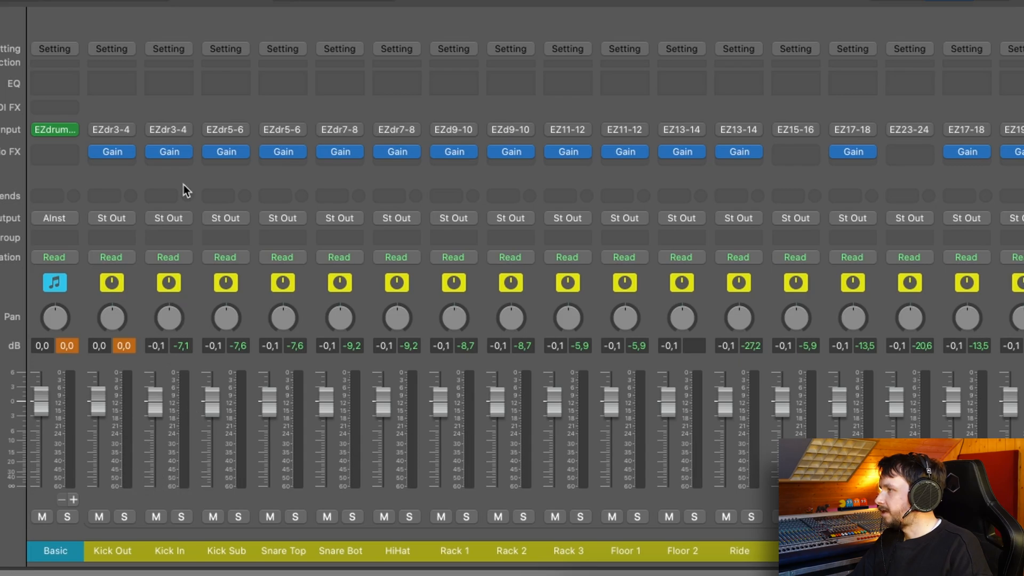
left_click(167, 220)
mouse_move(199, 291)
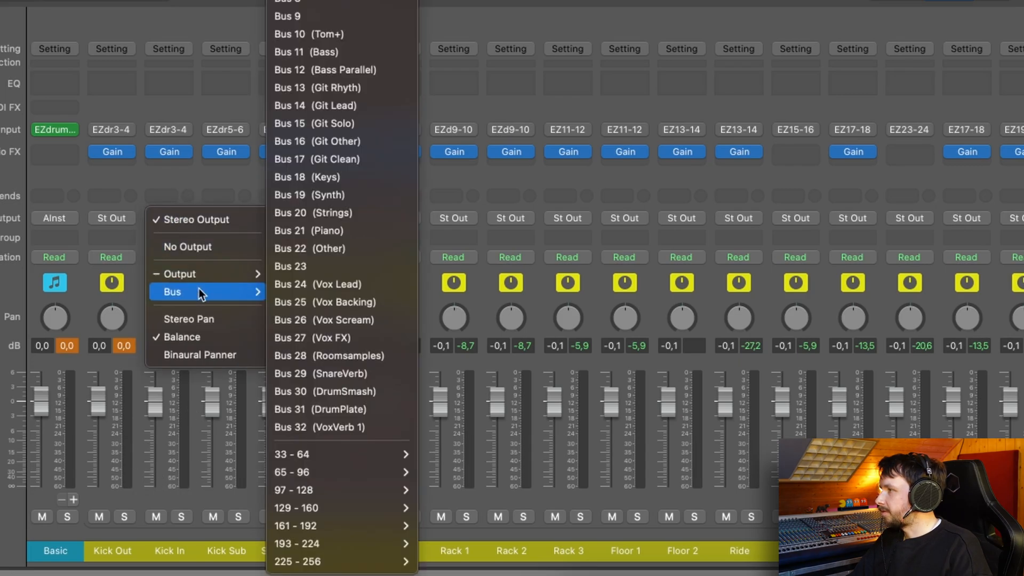
mouse_move(397, 502)
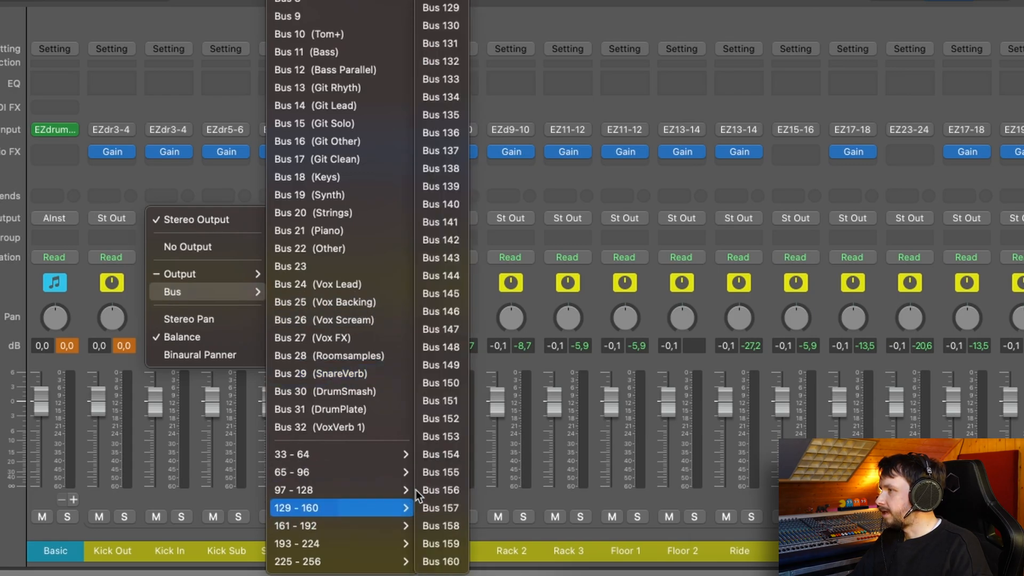
left_click(436, 9)
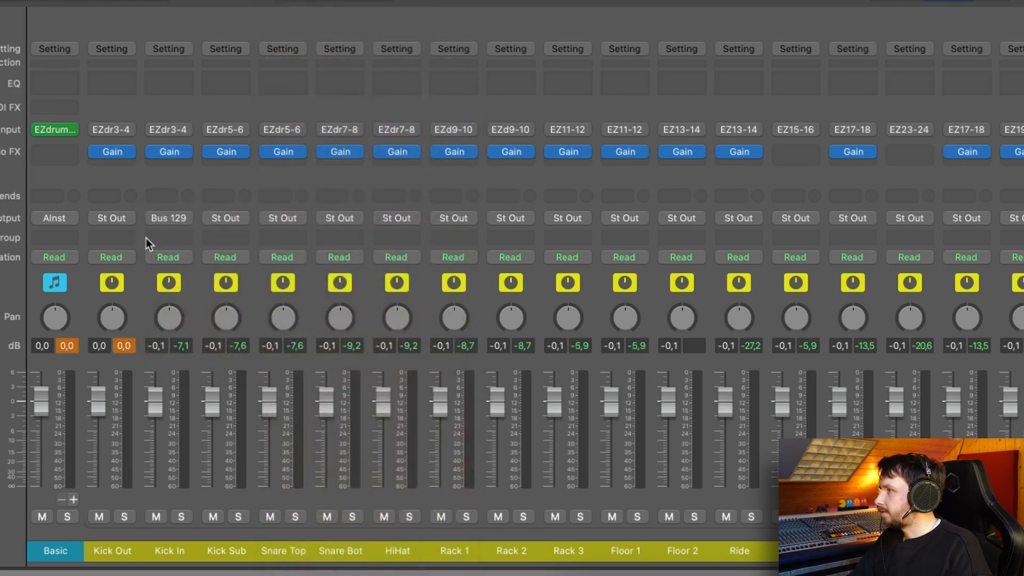
left_click(116, 216)
mouse_move(159, 292)
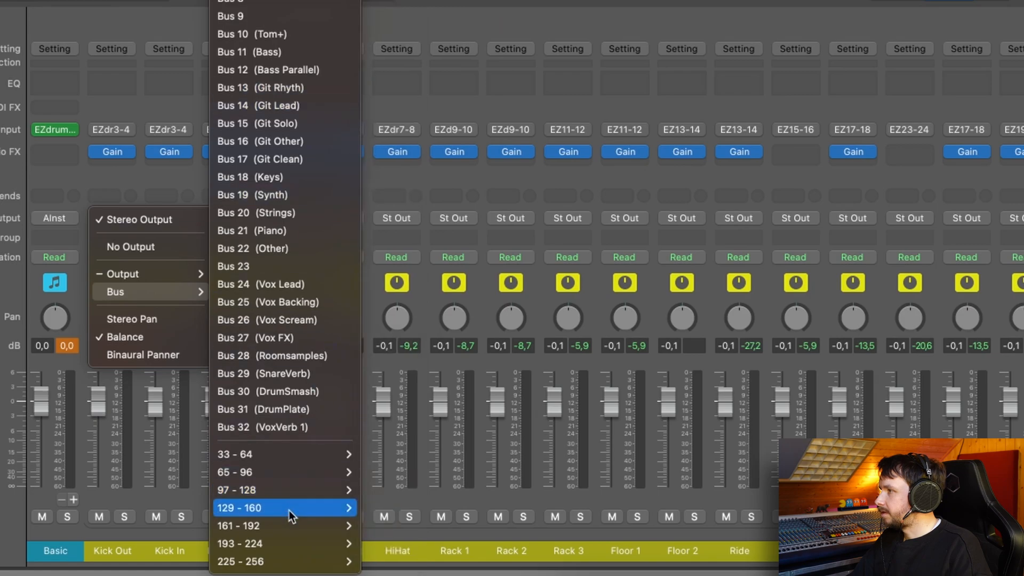
mouse_move(289, 509)
left_click(421, 30)
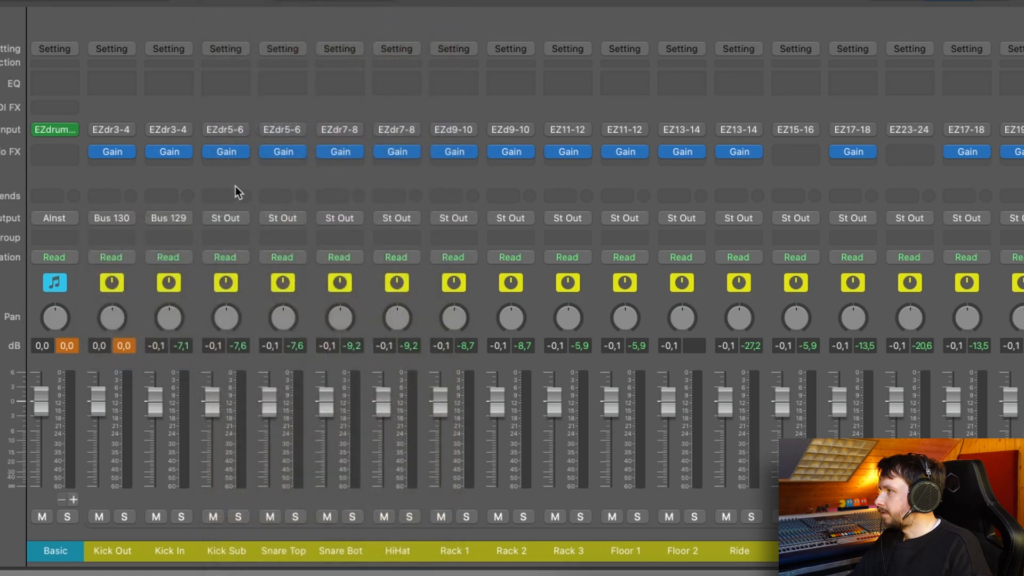
Set the output of the Kick Sub aux to Bus 131 and the Snare Top aux to Bus 132.
left_click(235, 219)
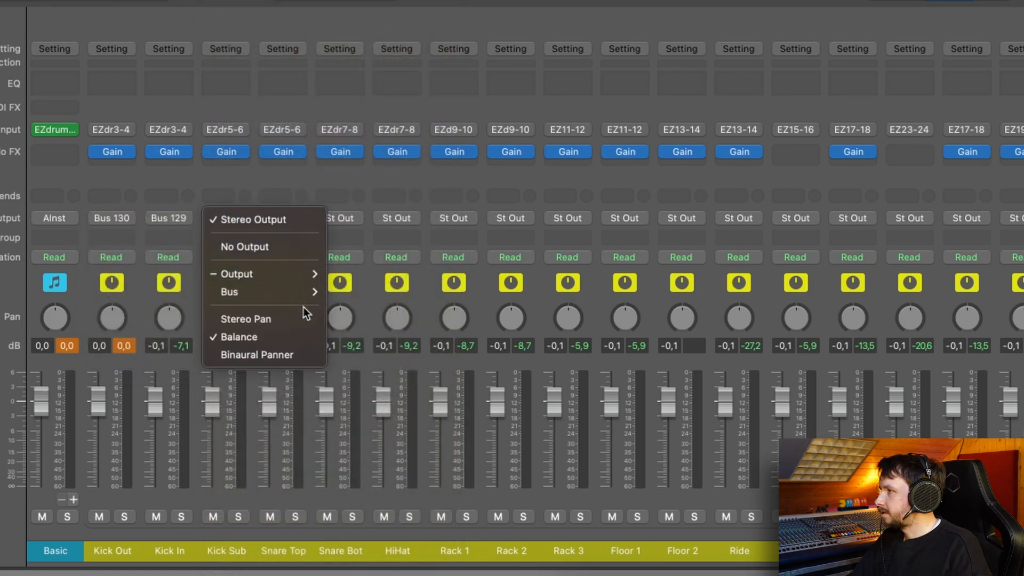
mouse_move(301, 293)
mouse_move(445, 507)
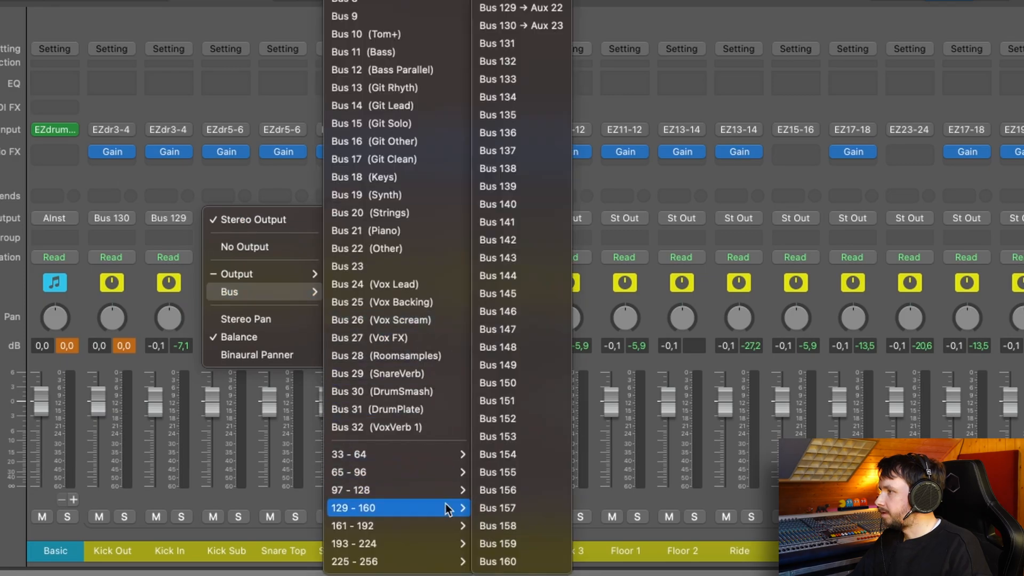
left_click(488, 43)
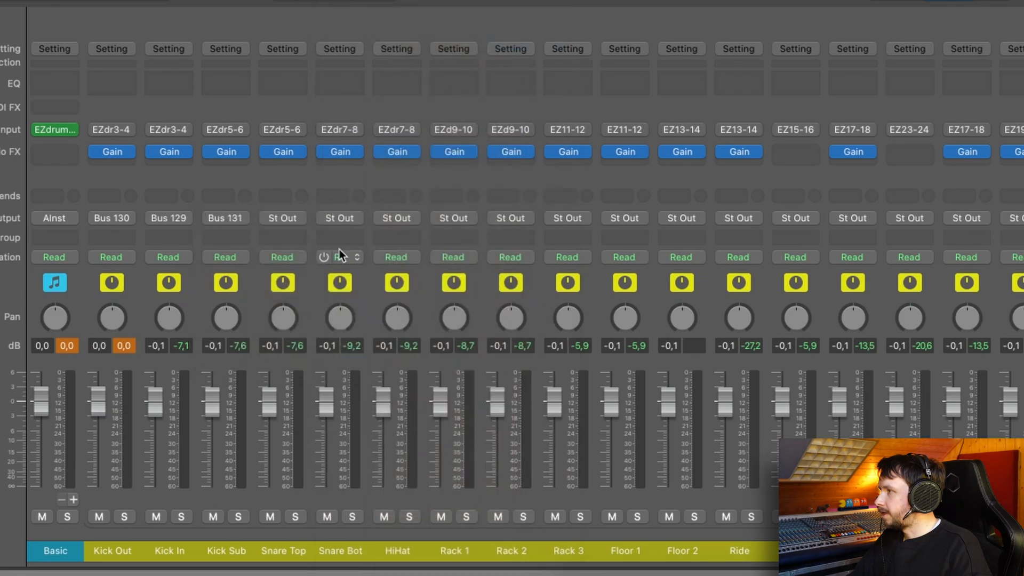
left_click(283, 218)
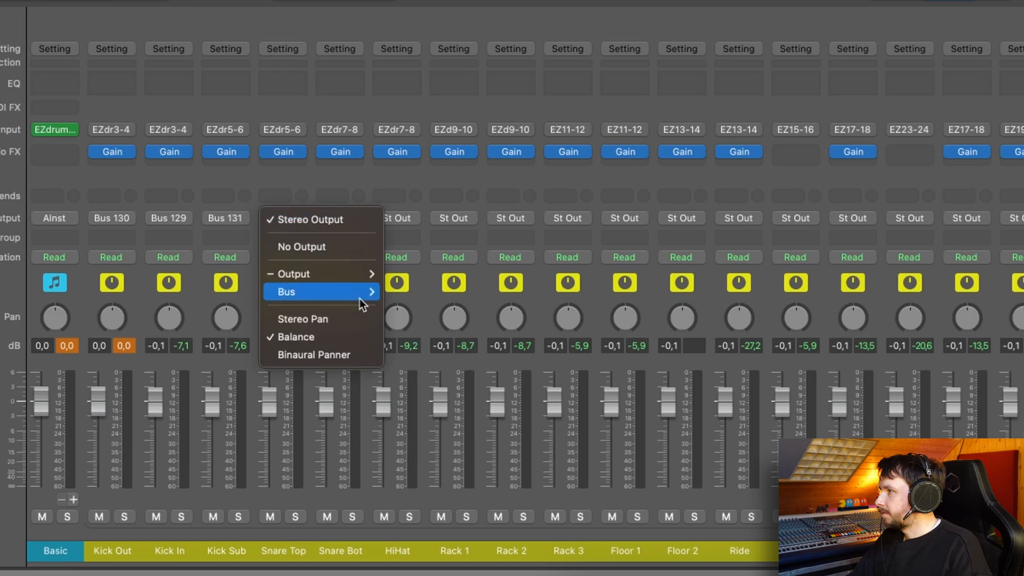
mouse_move(359, 298)
mouse_move(497, 510)
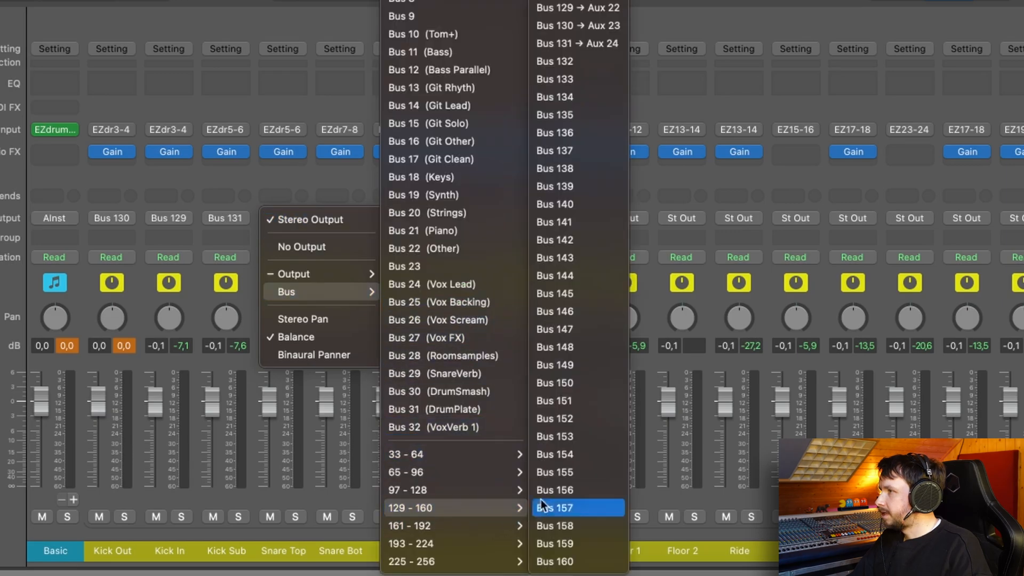
left_click(545, 63)
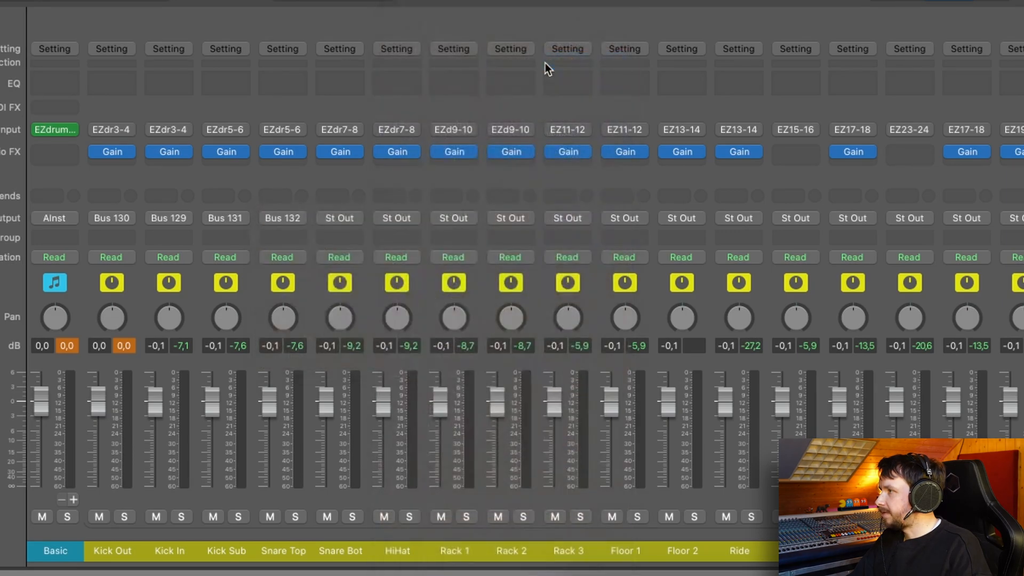
Route the Snare Bot, HiHat and Rack 1 aux outputs to Bus 133, Bus 134 and Bus 135 respectively.
left_click(343, 217)
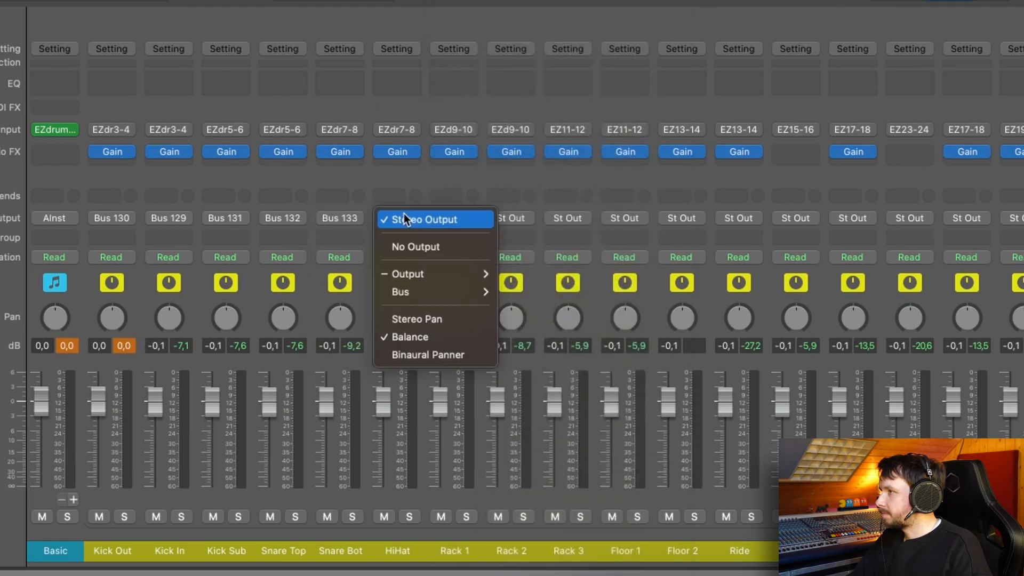
left_click(397, 218)
mouse_move(611, 508)
left_click(714, 97)
left_click(466, 217)
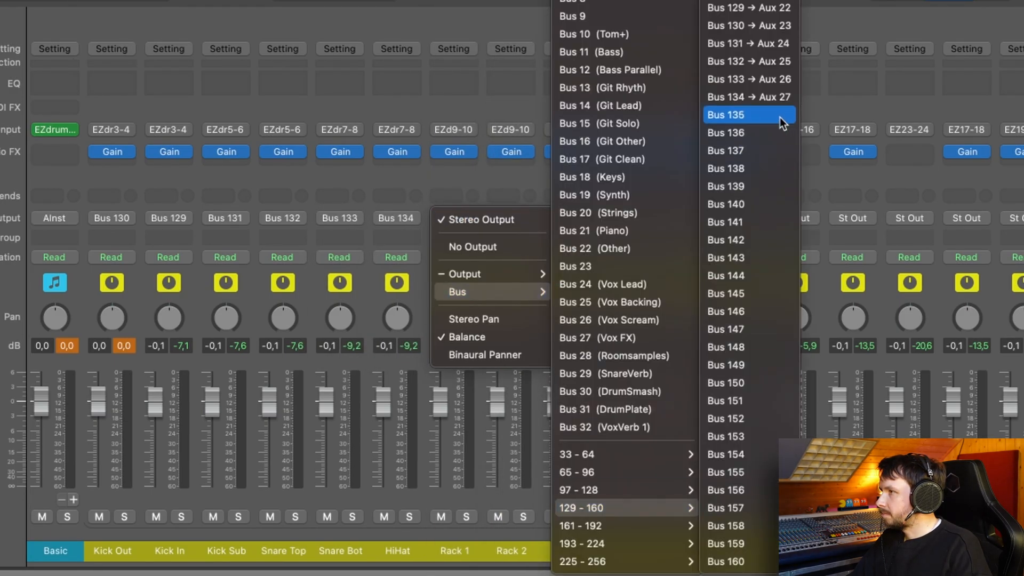
left_click(780, 116)
Route the Rack 2, Rack 3 and Floor 1 aux outputs to Bus 136, Bus 137 and Bus 138 respectively.
left_click(515, 218)
mouse_move(671, 508)
left_click(800, 133)
left_click(569, 218)
mouse_move(597, 292)
left_click(853, 151)
left_click(627, 218)
left_click(906, 168)
Set the outputs of the Floor 2, Ride, OH and OH Mono aux channels to Bus 139 through Bus 142 in order.
left_click(685, 218)
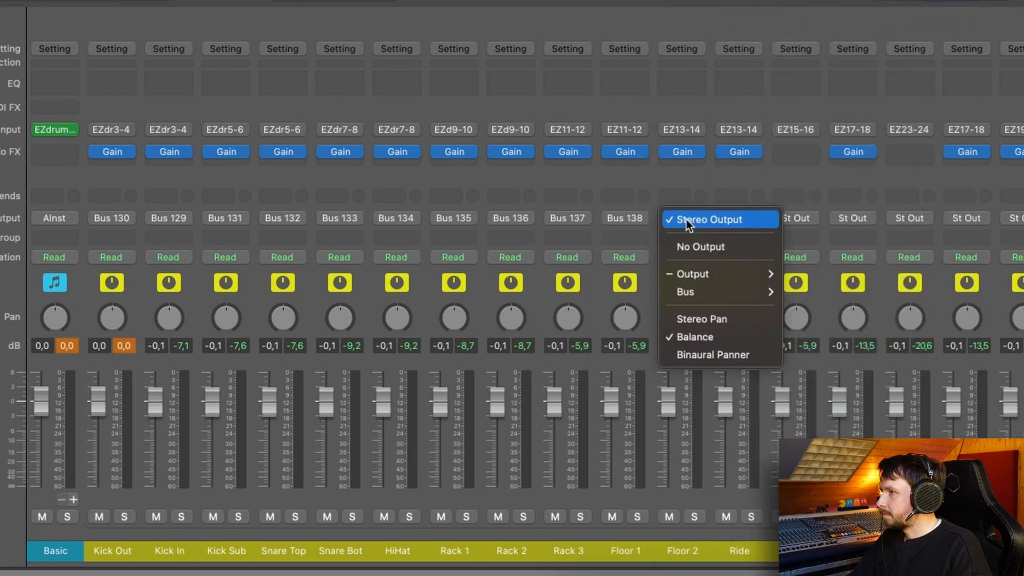
left_click(971, 186)
left_click(704, 239)
mouse_move(874, 491)
left_click(990, 224)
left_click(756, 239)
mouse_move(790, 304)
left_click(633, 390)
left_click(810, 240)
left_click(660, 398)
Route the Ambience, Ambience M and Crunch aux outputs to Bus 143, Bus 144 and Bus 145 respectively.
left_click(538, 388)
mouse_move(624, 532)
left_click(687, 409)
left_click(565, 388)
left_click(713, 418)
left_click(593, 388)
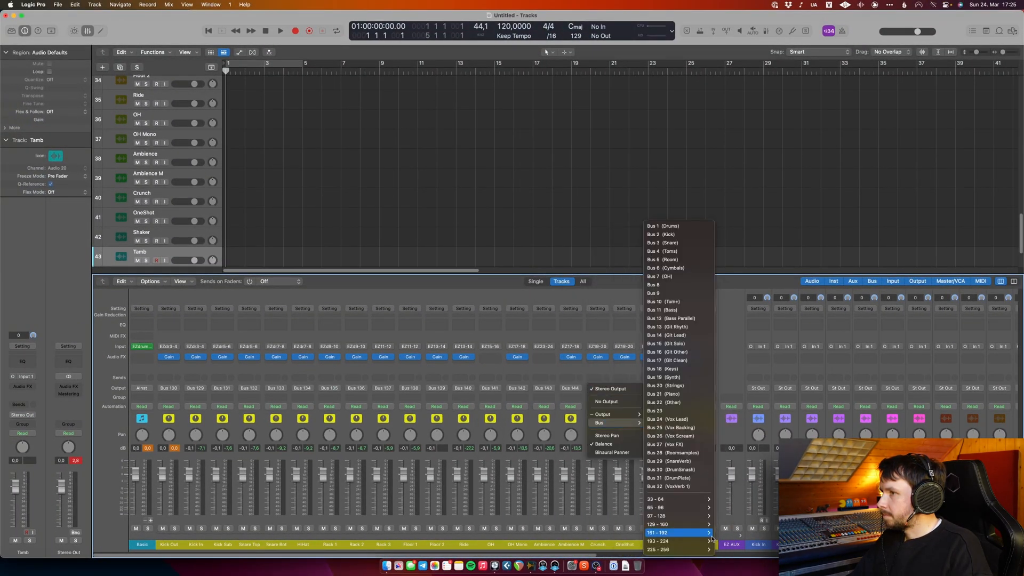
left_click(740, 426)
Set the outputs of the OneShot, Shaker, Tamb and Perc OH aux channels to Bus 146 through Bus 149 in order.
left_click(620, 388)
mouse_move(683, 524)
left_click(762, 430)
left_click(648, 388)
left_click(790, 439)
left_click(676, 388)
left_click(816, 447)
left_click(702, 388)
mouse_move(719, 423)
mouse_move(765, 524)
left_click(844, 455)
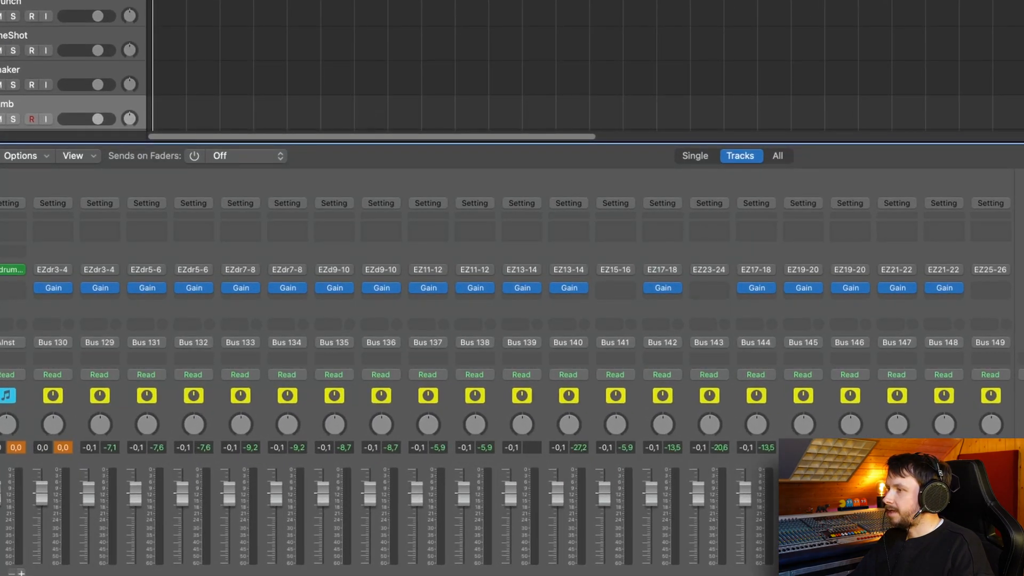
Set the input of the Kick In audio track to Bus 129 and the Kick Out audio track to Bus 130.
scroll(512, 373, "right", 10)
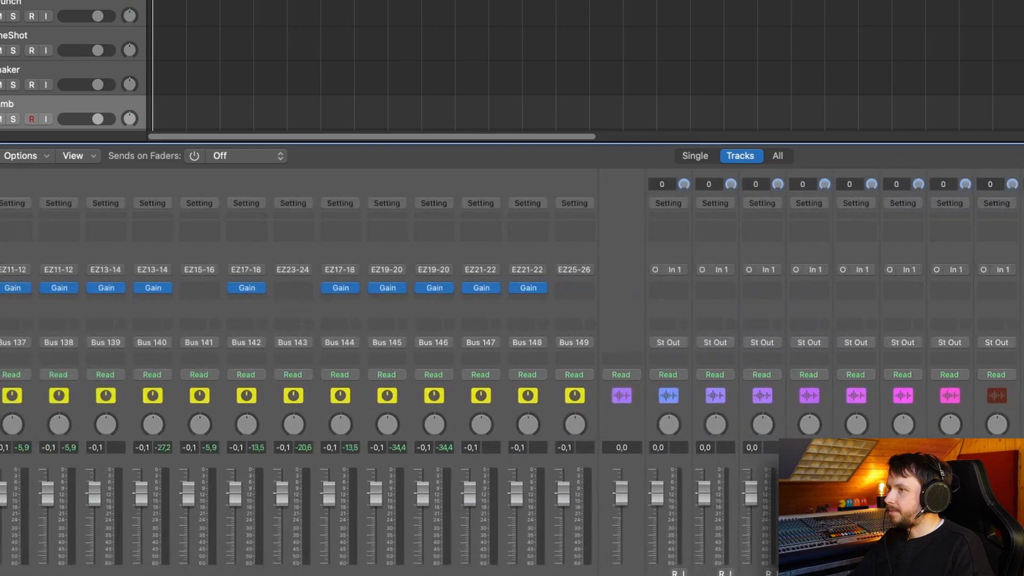
scroll(512, 373, "right", 5)
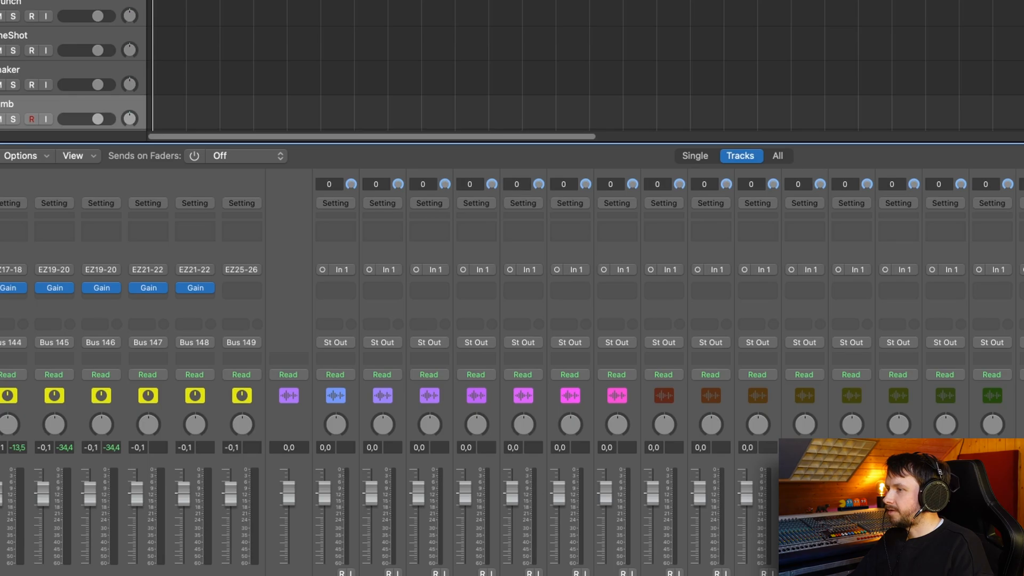
scroll(512, 373, "left", 15)
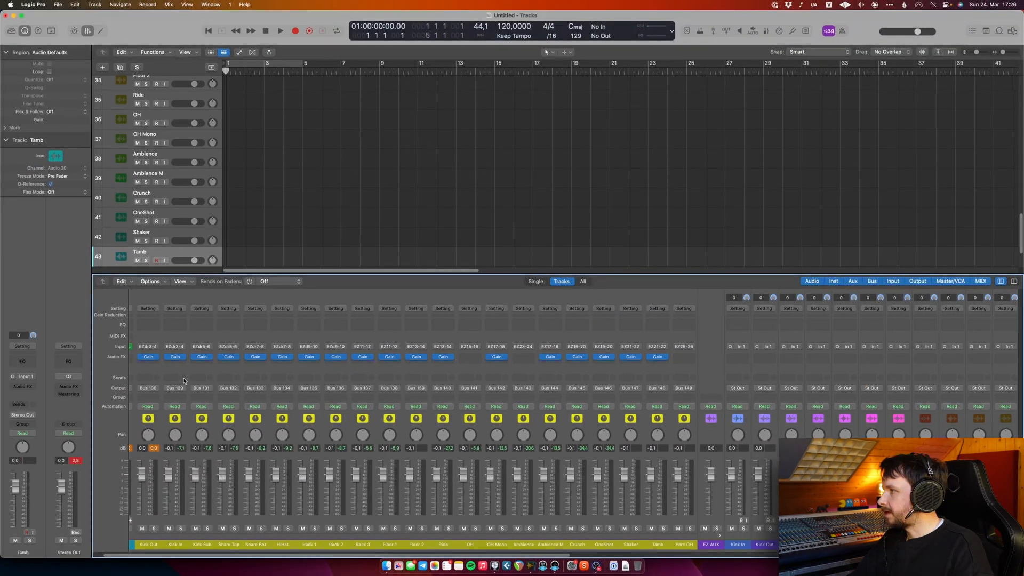
scroll(290, 556, "right", 12)
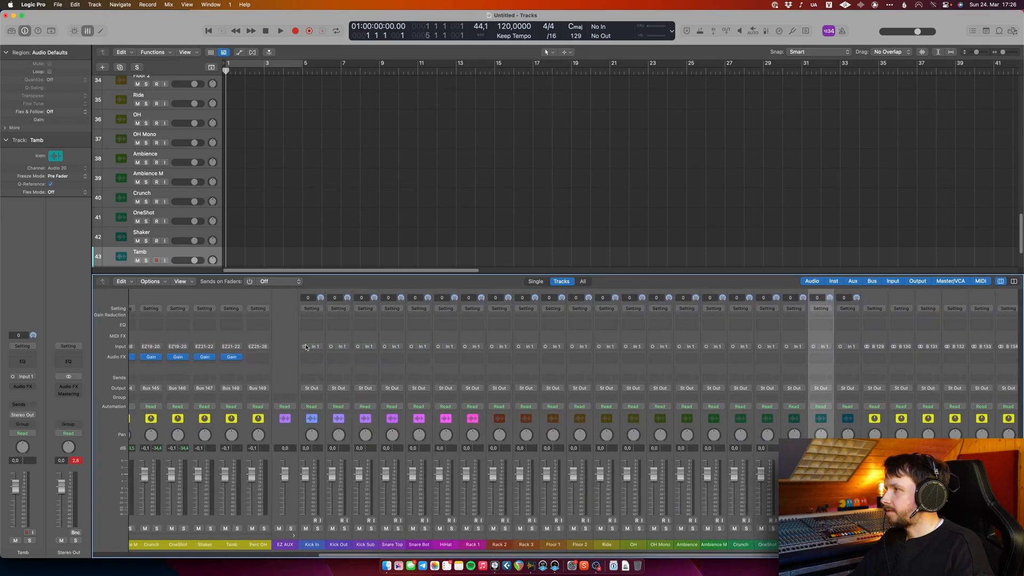
left_click(311, 347)
mouse_move(325, 380)
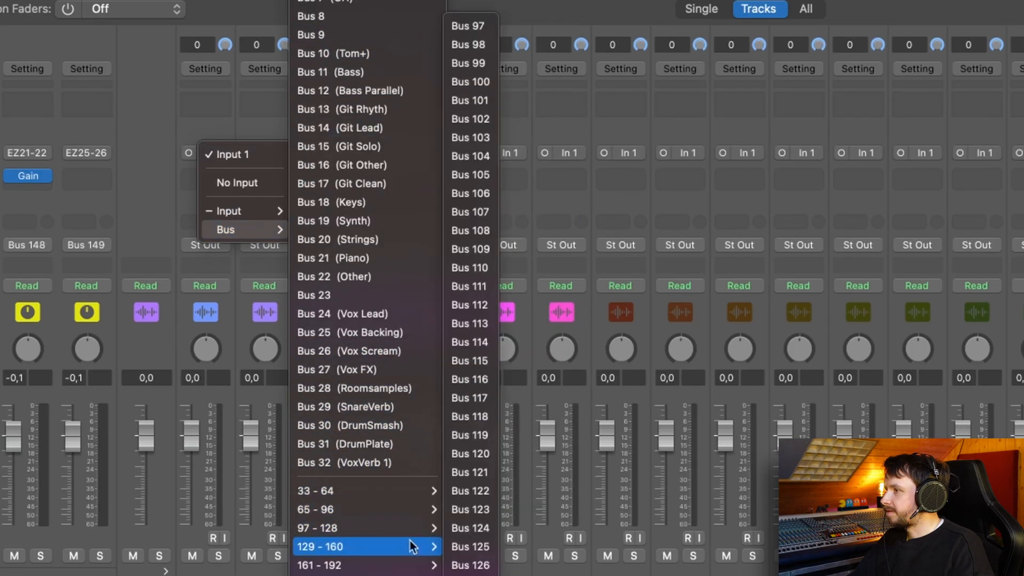
mouse_move(422, 546)
left_click(479, 28)
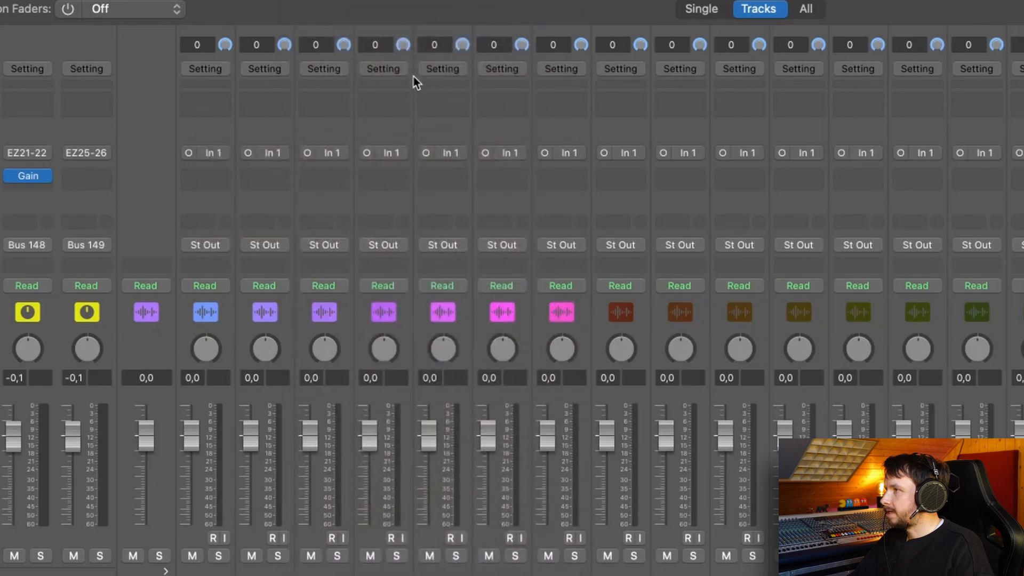
left_click(268, 157)
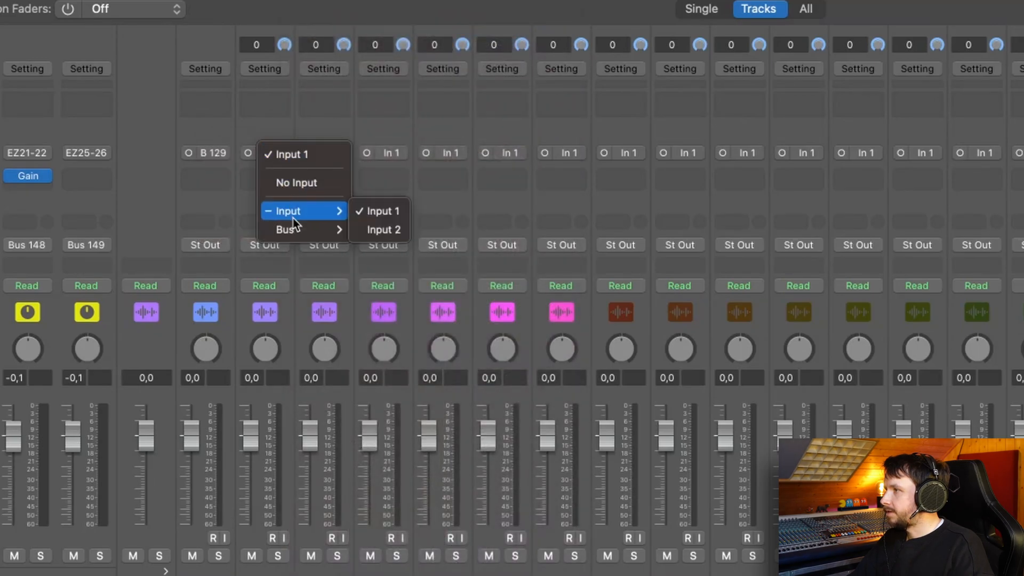
mouse_move(295, 228)
mouse_move(440, 545)
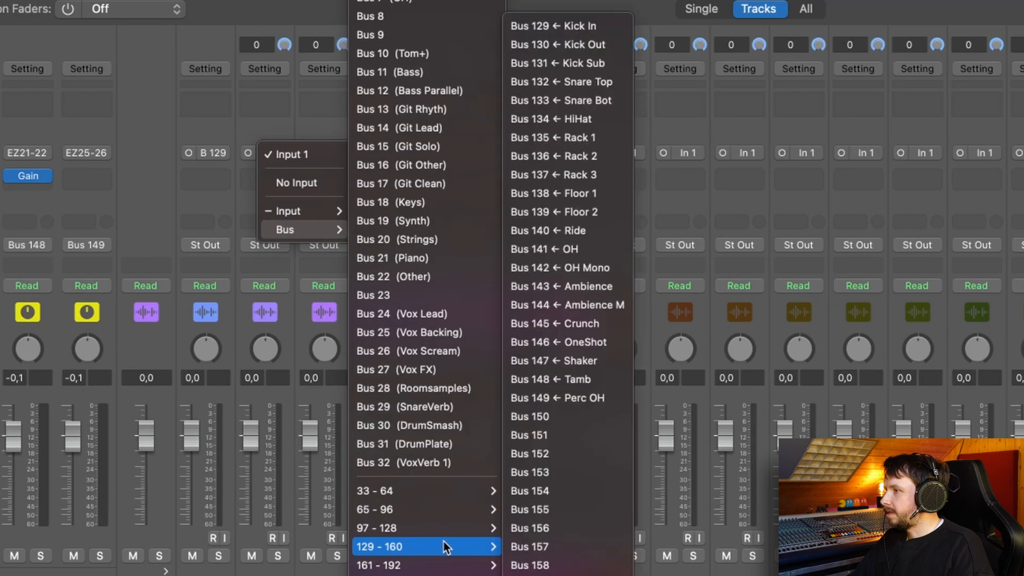
left_click(507, 46)
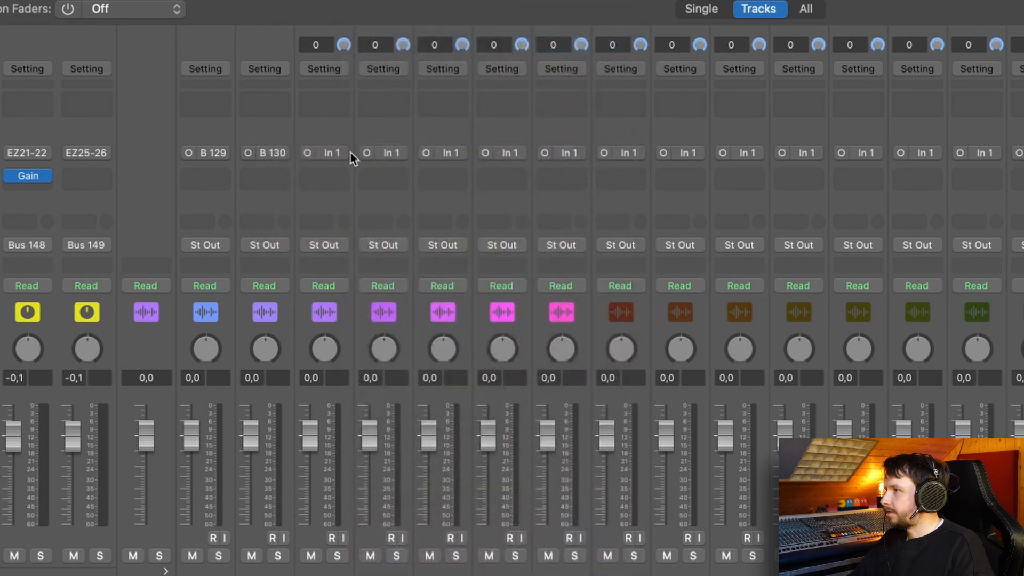
Assign Bus 131 as the input of the Kick Sub audio track and Bus 132 as the input of Snare Top.
left_click(329, 149)
mouse_move(344, 228)
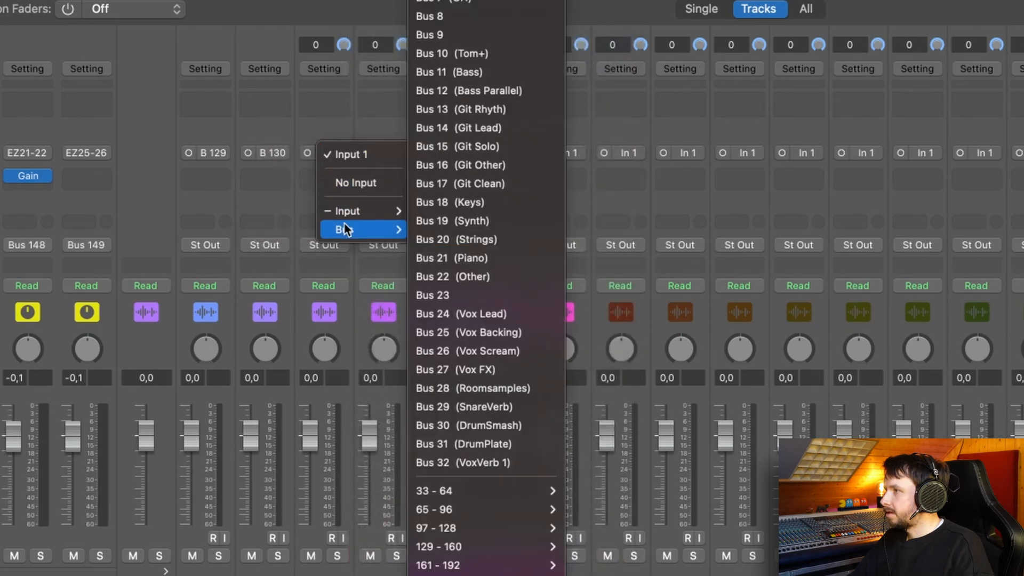
mouse_move(538, 550)
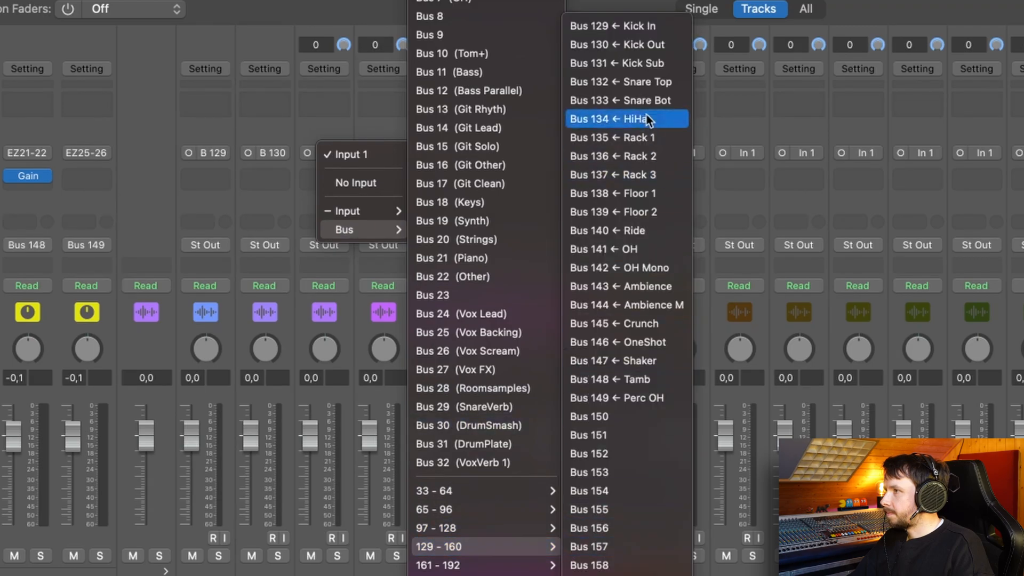
left_click(641, 62)
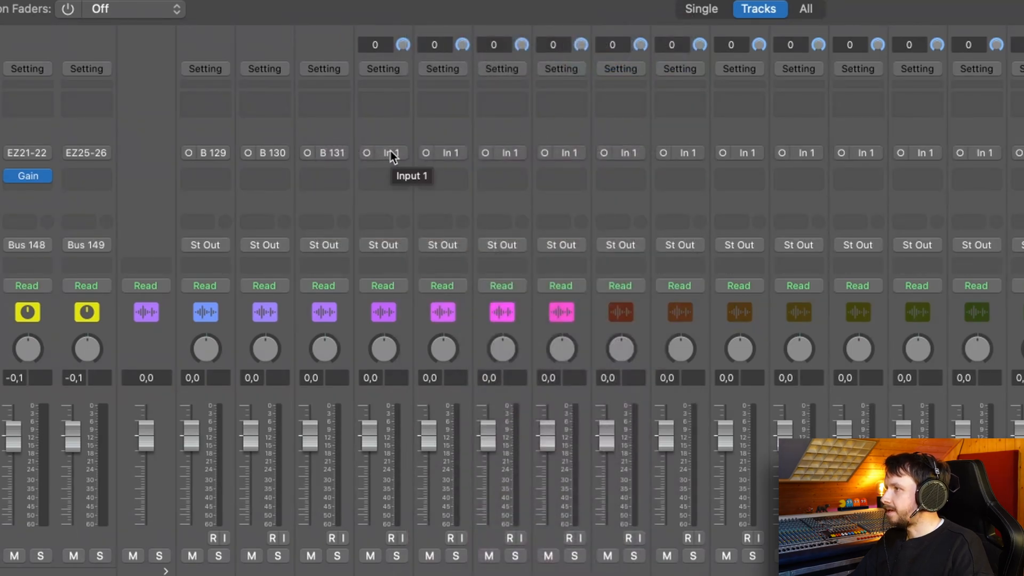
left_click(391, 151)
mouse_move(443, 236)
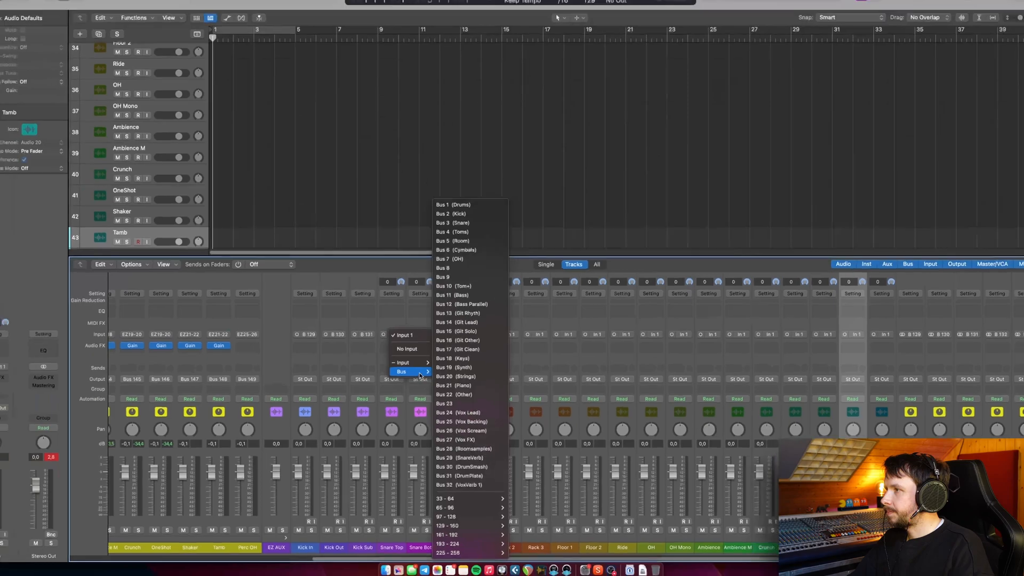
mouse_move(459, 526)
left_click(548, 298)
Set the inputs of the Snare Bot, HiHat and Rack 1 audio tracks to Bus 133, Bus 134 and Bus 135 respectively.
left_click(421, 335)
mouse_move(446, 373)
mouse_move(487, 526)
left_click(581, 308)
left_click(449, 334)
left_click(590, 319)
left_click(475, 346)
left_click(613, 327)
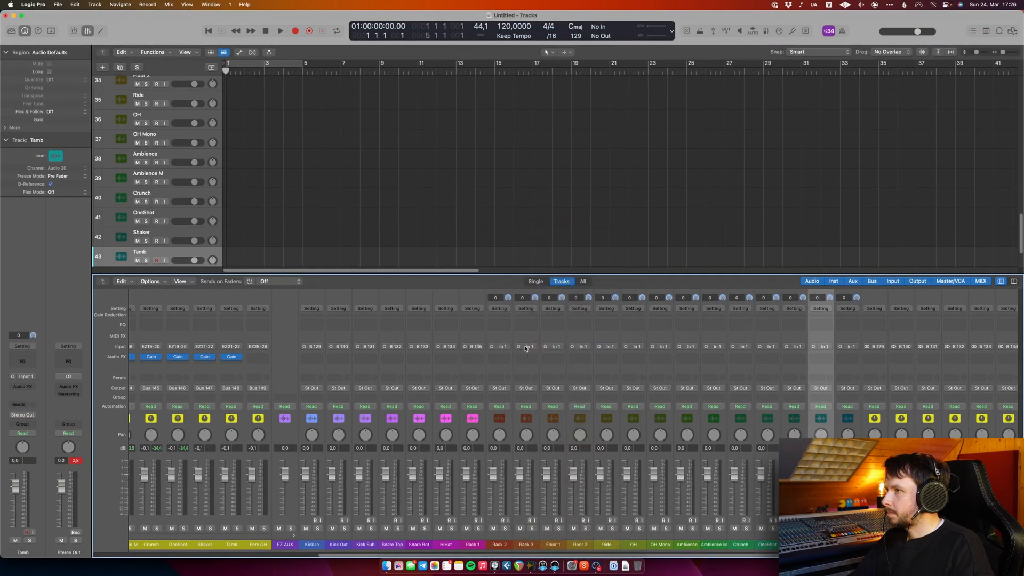
Set the inputs of the Rack 2, Rack 3 and Floor 1 audio tracks to Bus 136, Bus 137 and Bus 138 respectively.
left_click(502, 346)
mouse_move(568, 525)
left_click(638, 338)
left_click(530, 347)
mouse_move(544, 381)
mouse_move(598, 524)
left_click(659, 357)
left_click(556, 347)
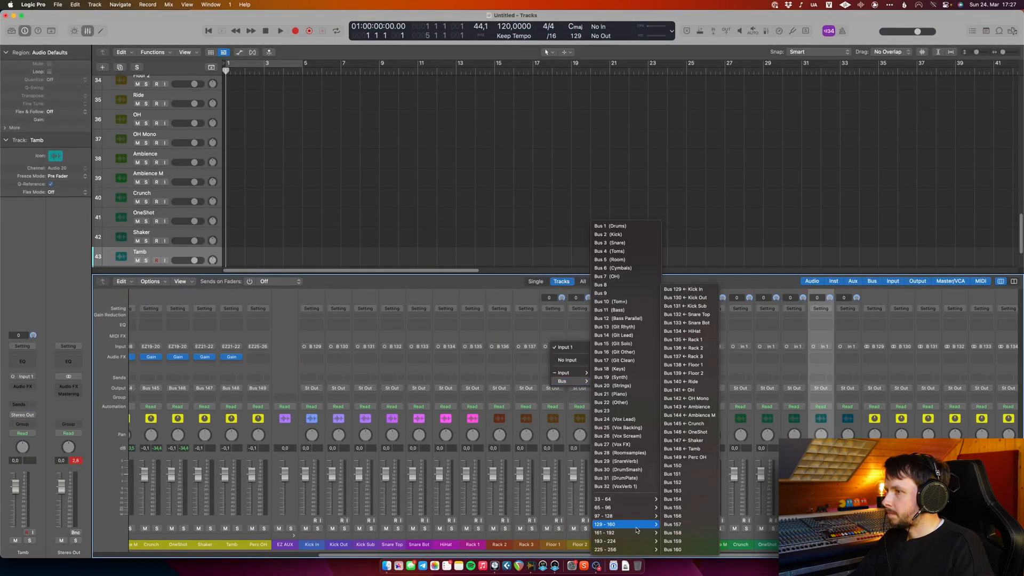
left_click(686, 365)
Set the inputs of the Floor 2, Ride and OH audio tracks to Bus 139, Bus 140 and Bus 141 respectively.
left_click(583, 347)
left_click(712, 373)
left_click(610, 346)
left_click(738, 381)
left_click(637, 346)
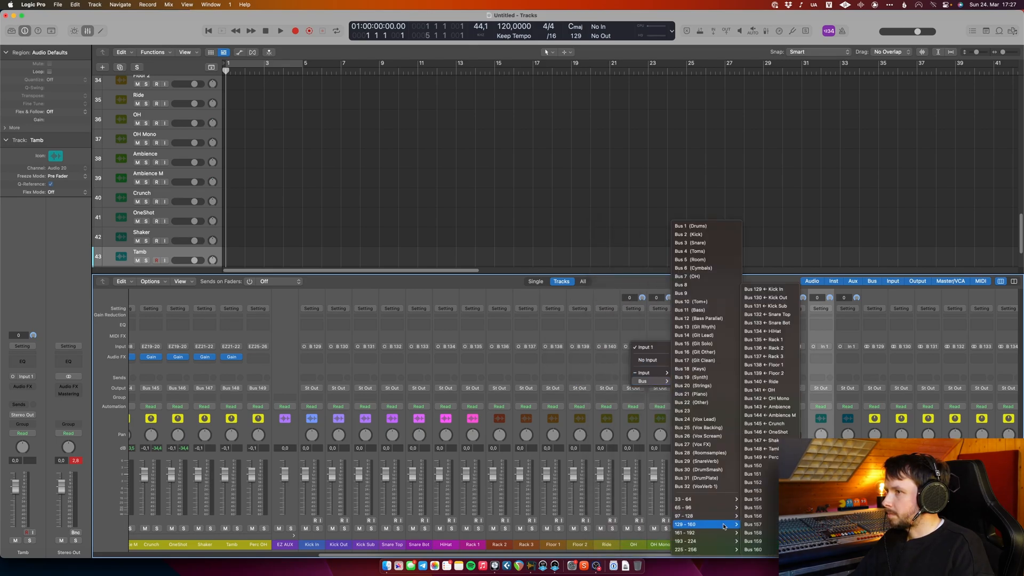
left_click(765, 390)
Set the inputs of the OH Mono, Ambience and Ambience M audio tracks to Bus 142, Bus 143 and Bus 144 respectively.
left_click(663, 347)
left_click(792, 398)
left_click(692, 347)
mouse_move(702, 381)
left_click(819, 407)
left_click(718, 346)
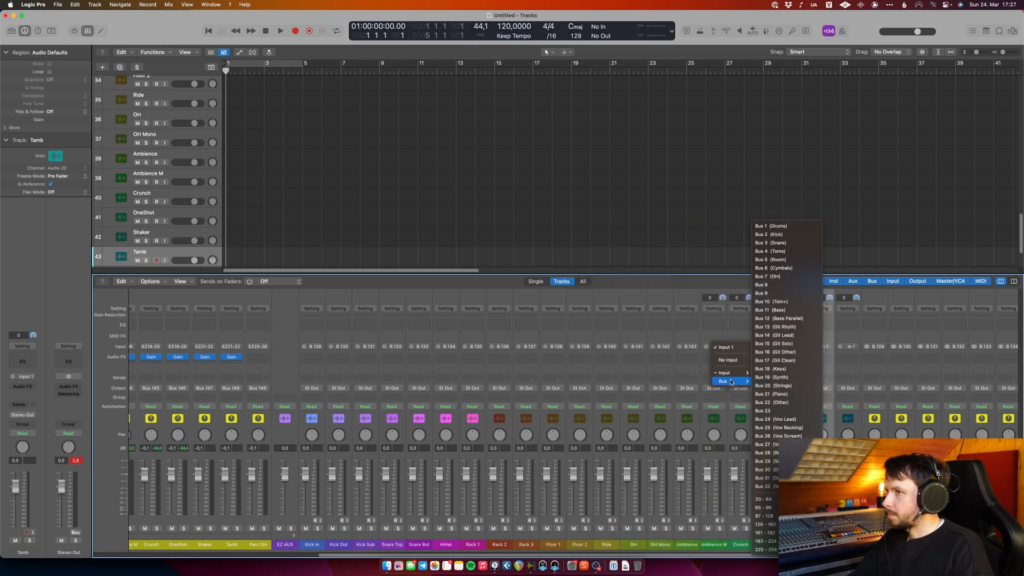
left_click(846, 414)
Set the inputs of the Crunch, OneShot and Shaker audio tracks to Bus 145, Bus 146 and Bus 147 respectively.
left_click(745, 347)
left_click(871, 424)
left_click(772, 347)
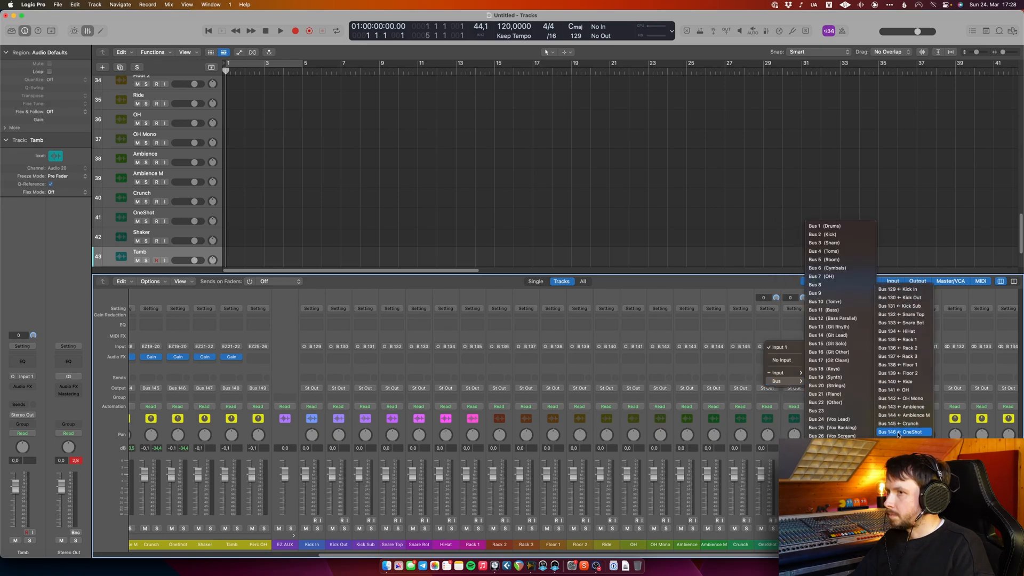
left_click(898, 431)
left_click(799, 346)
left_click(925, 439)
Assign Bus 148 as the input of the Tamb audio track and Bus 149 as the input of Perc OH.
left_click(825, 347)
mouse_move(891, 525)
left_click(952, 448)
left_click(851, 346)
mouse_move(861, 381)
mouse_move(918, 525)
left_click(978, 456)
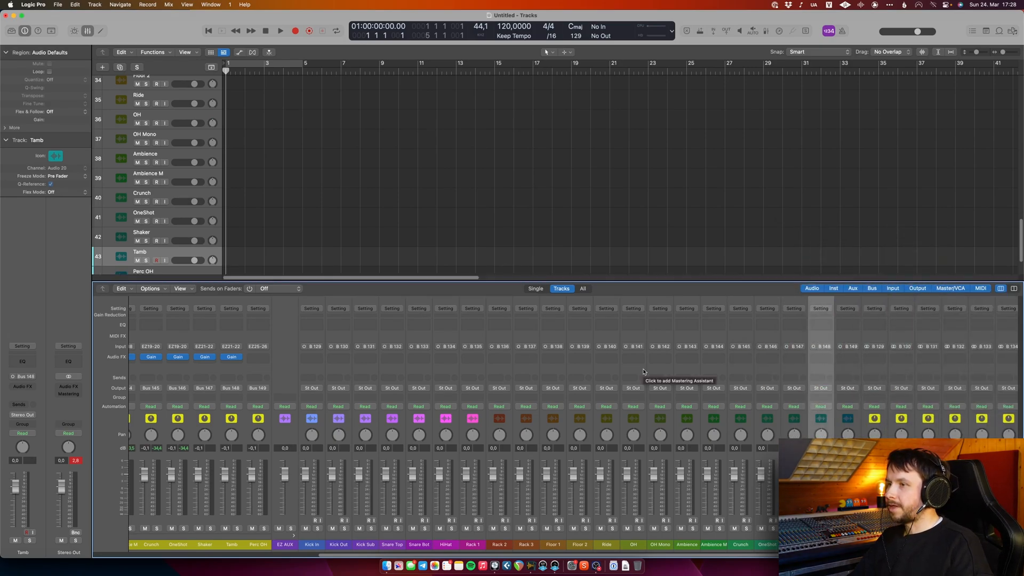
Rename the software instrument channel that hosts the drum plug-in to EZDrummer.
scroll(643, 372, "left", 5)
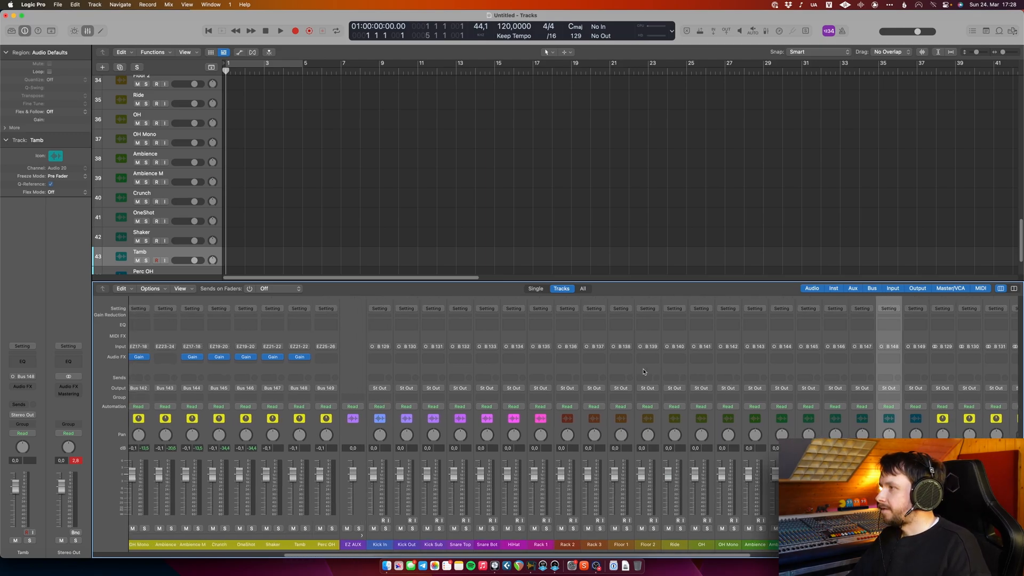
scroll(643, 371, "left", 8)
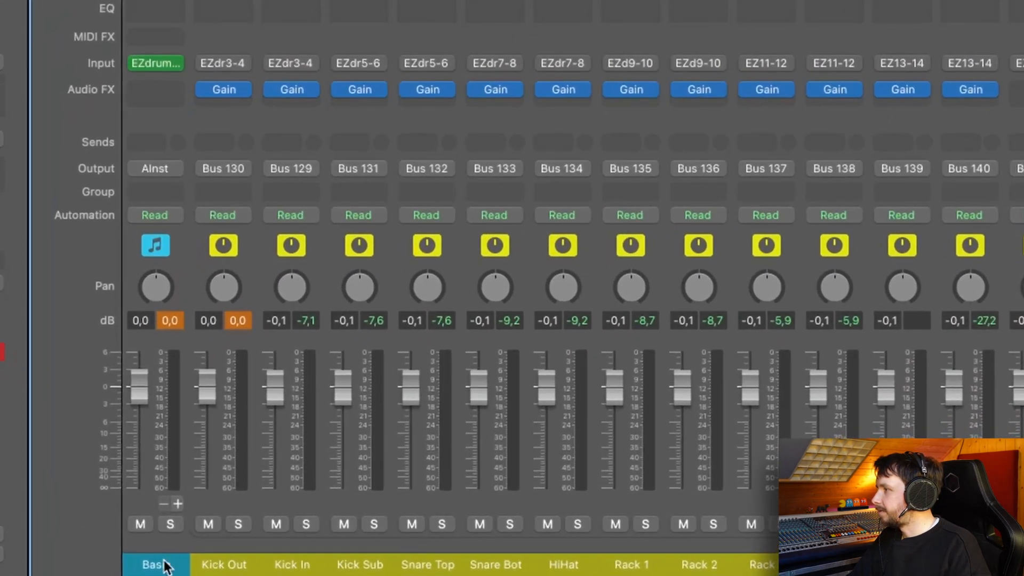
double_click(160, 566)
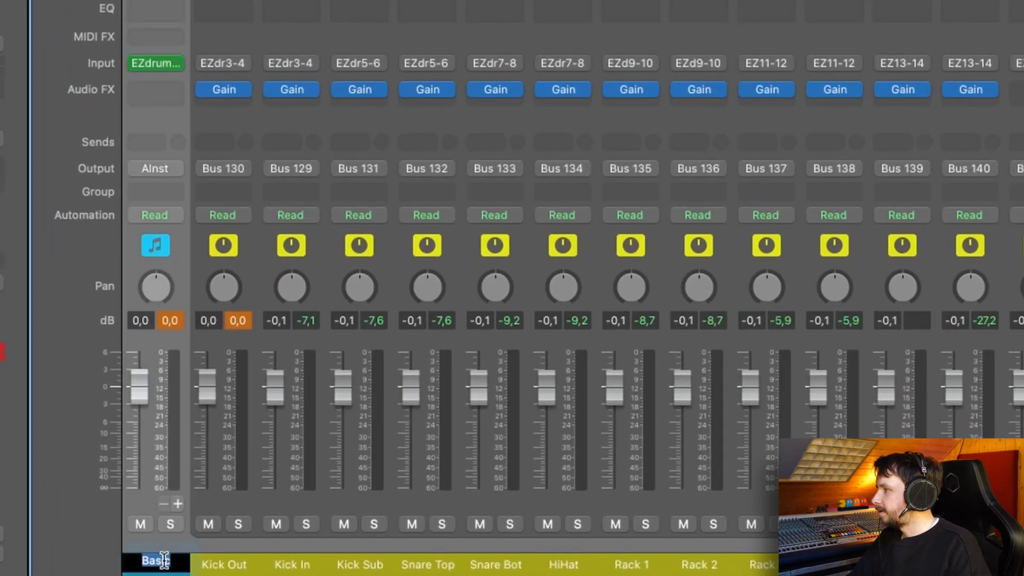
type("EZDrummer")
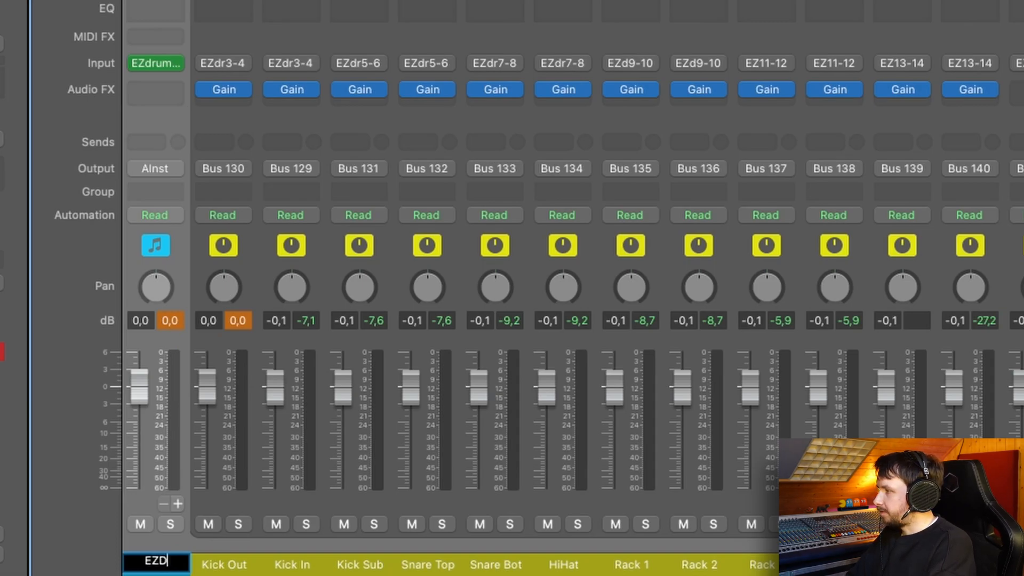
key("Return")
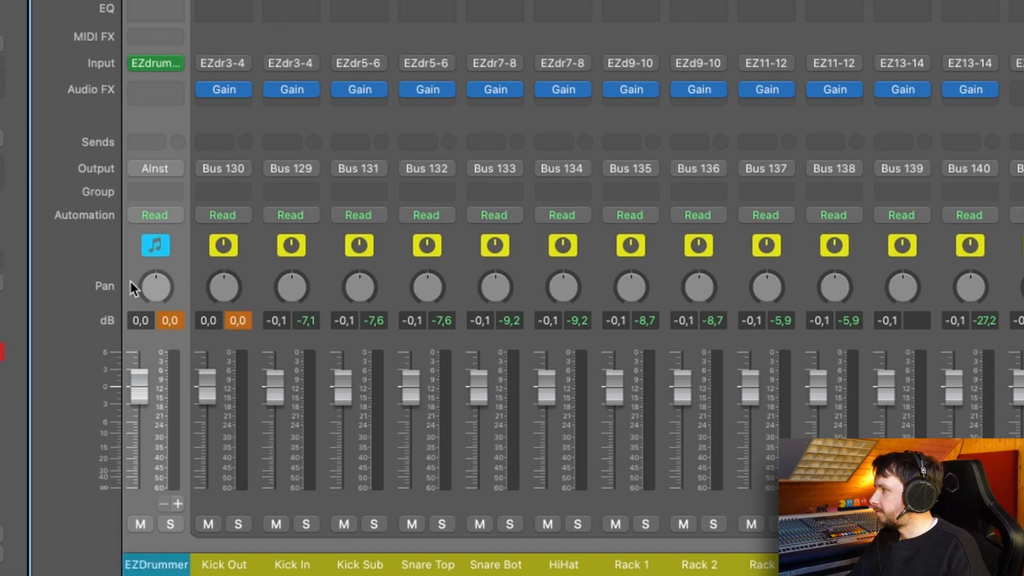
Review the output assignments in EZdrummer 3's mixer and the Gain plug-in settings on the Kick Out aux channel.
left_click(158, 63)
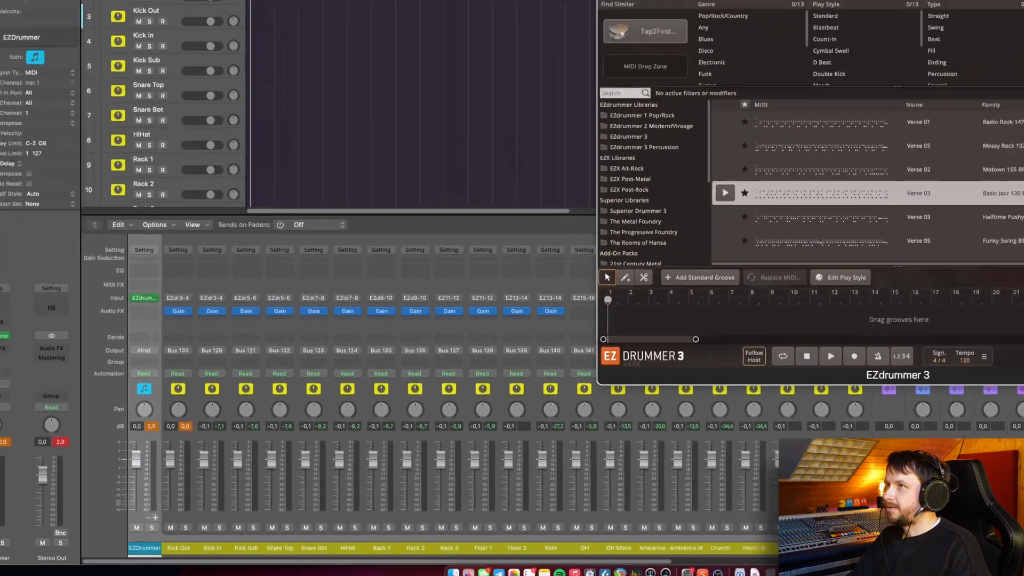
left_click(764, 87)
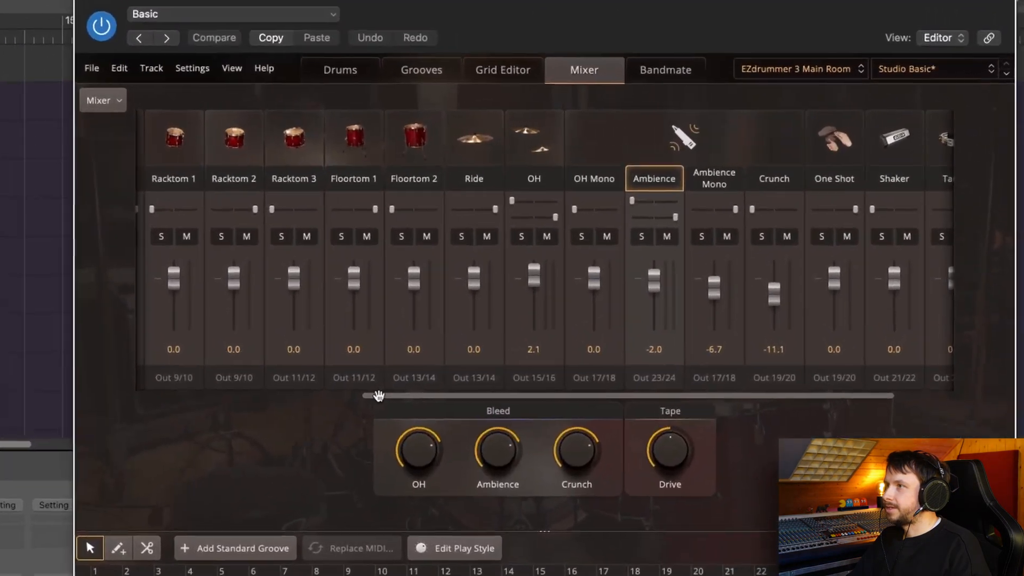
left_click_drag(662, 258, 528, 265)
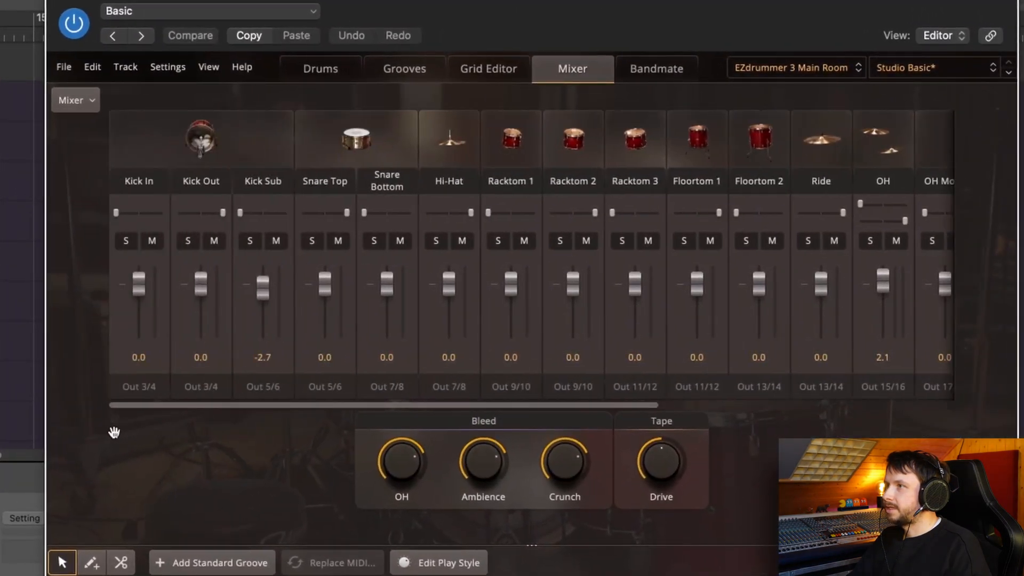
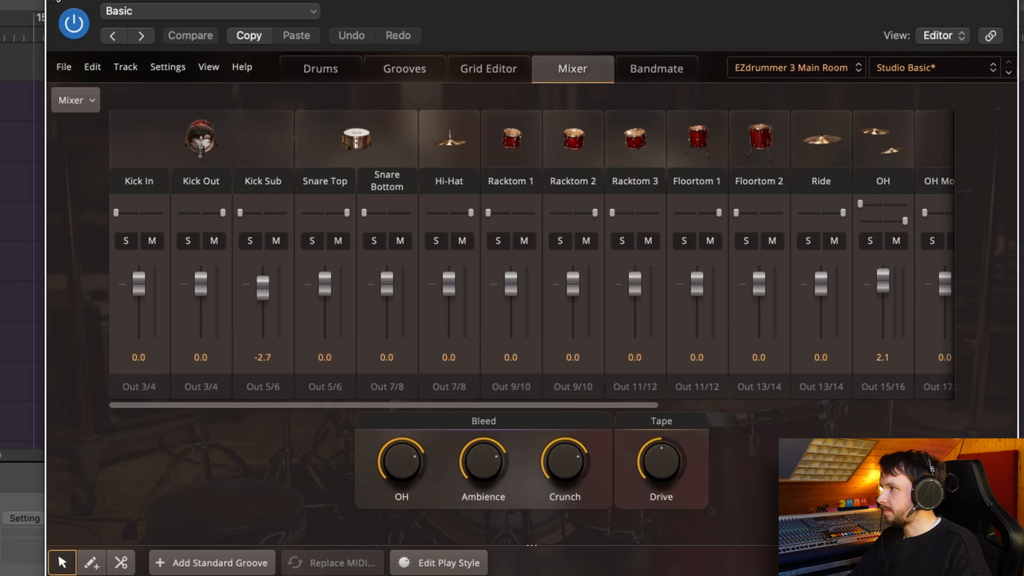
left_click(58, 2)
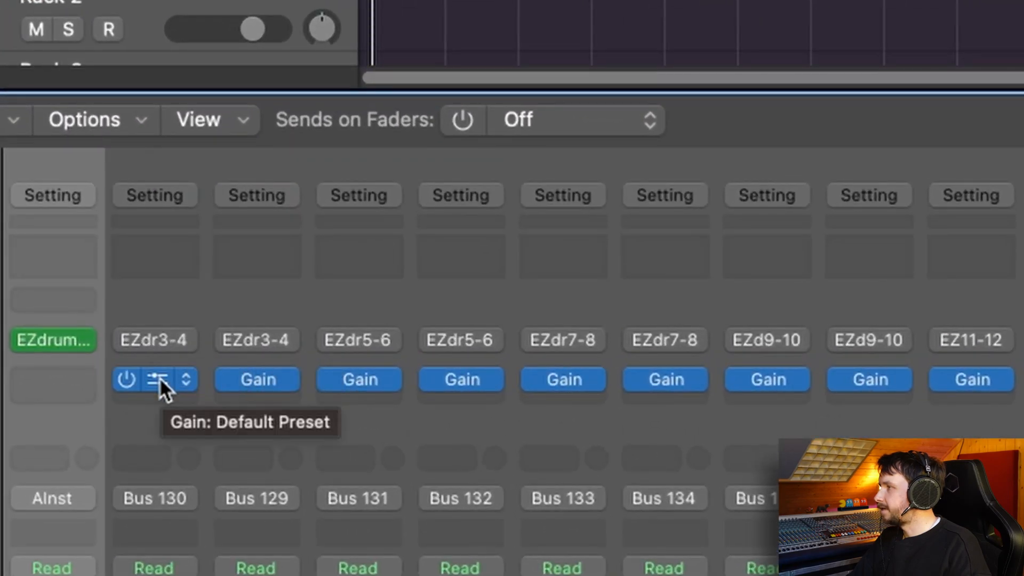
left_click(159, 378)
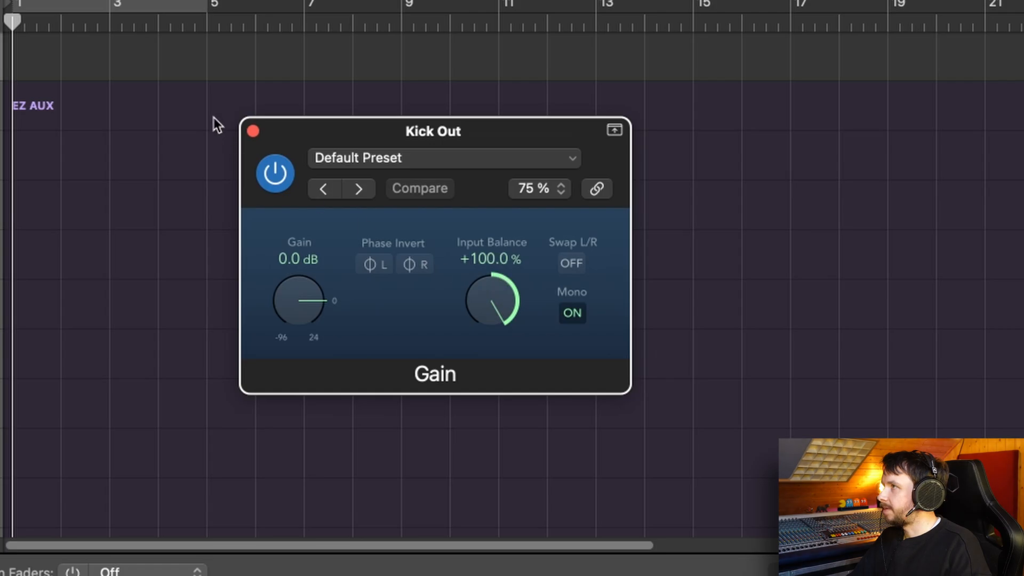
left_click(253, 130)
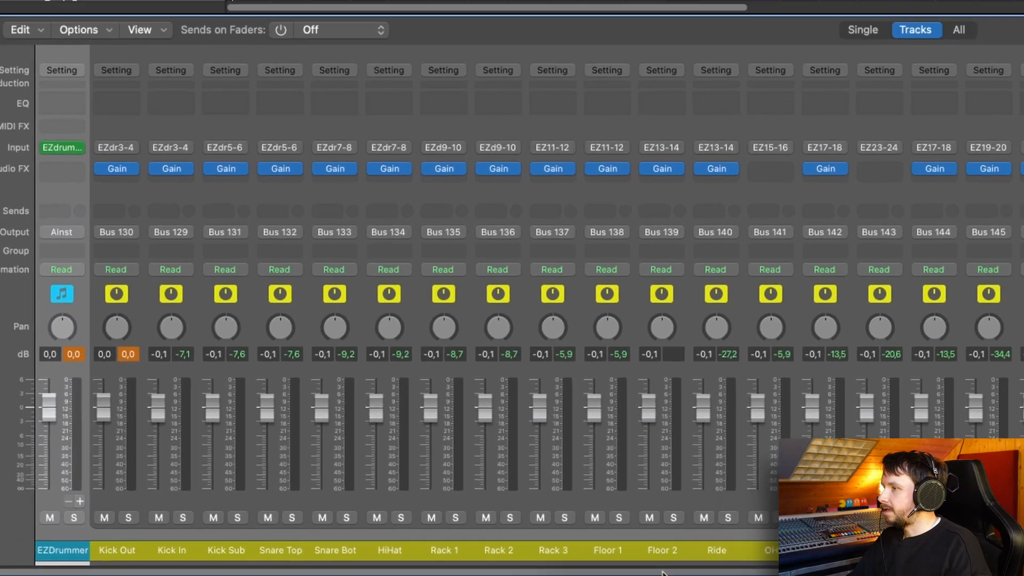
Select all the audio tracks from Kick In to Perc OH and enable input monitoring on them.
left_click_drag(437, 556, 699, 559)
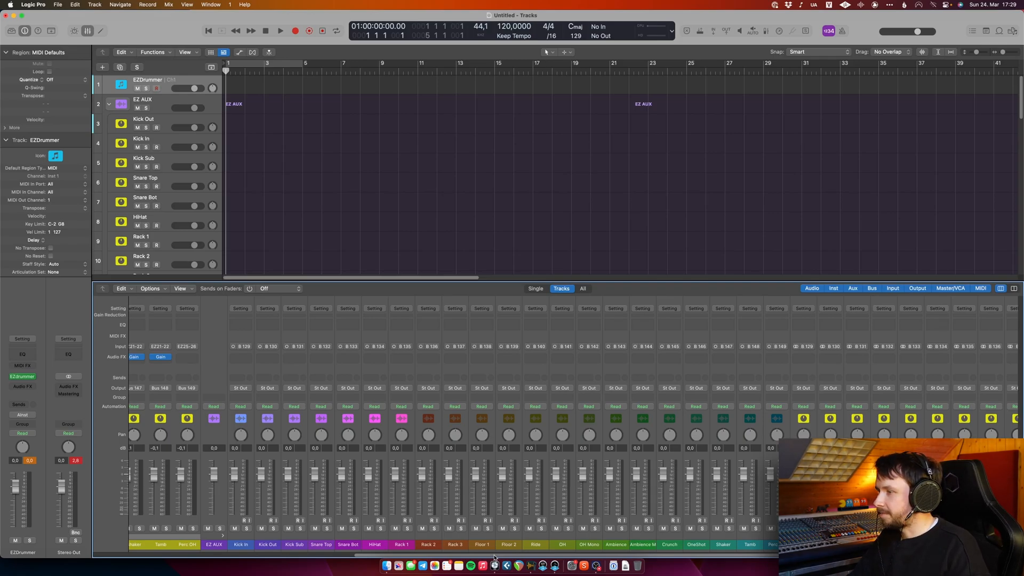
left_click_drag(494, 558, 488, 557)
left_click(248, 521)
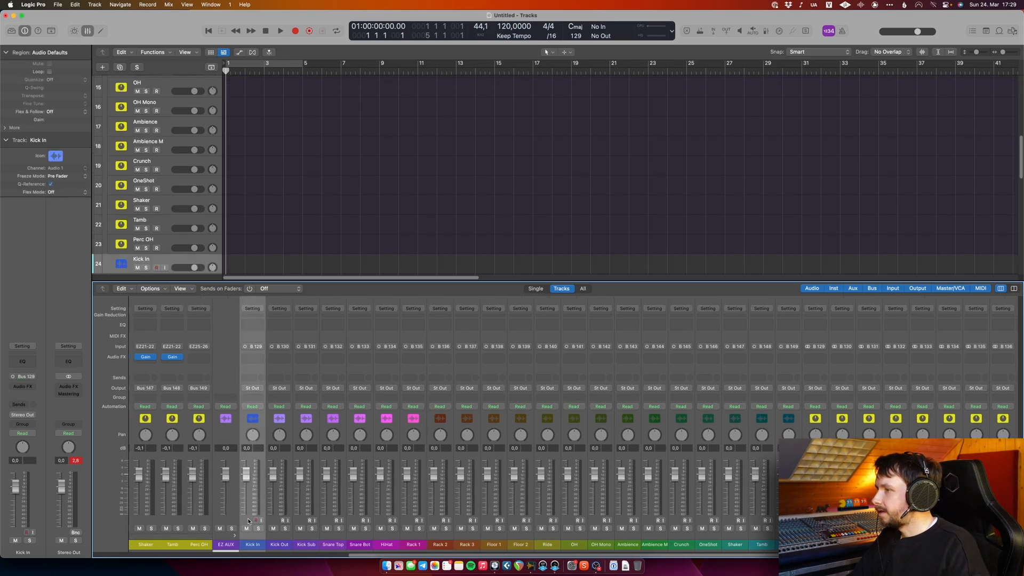
left_click(789, 522, "shift")
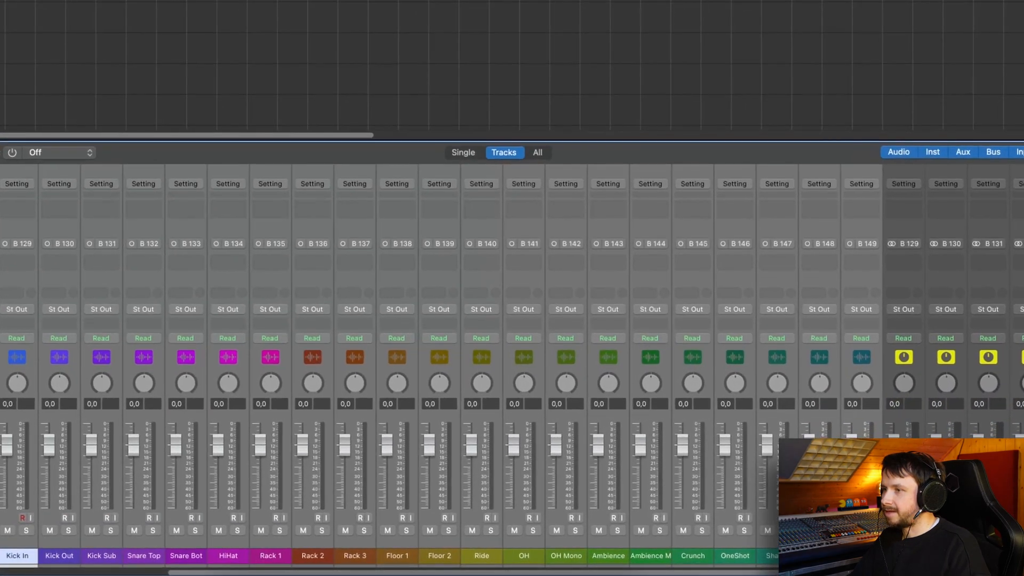
left_click(743, 520)
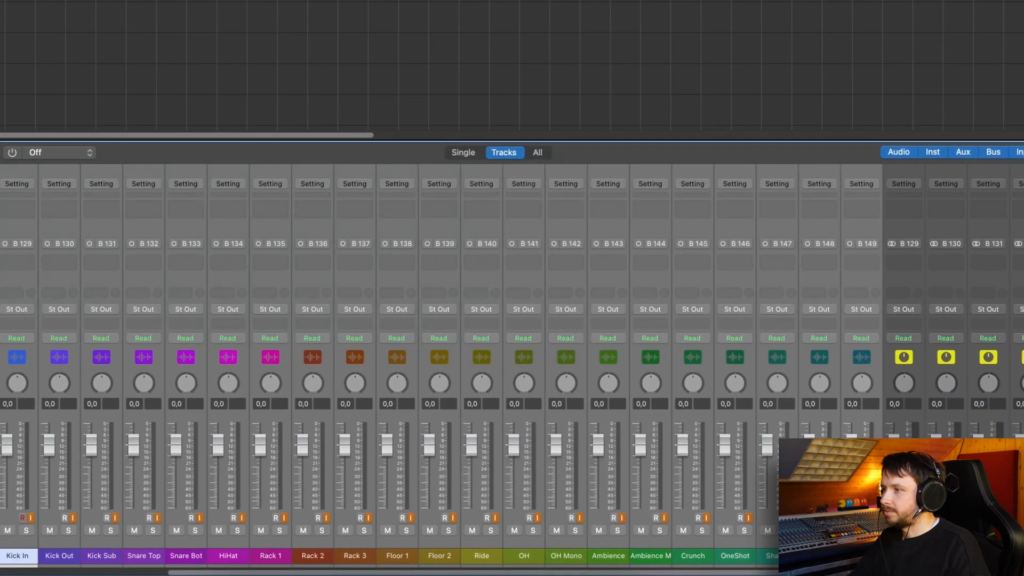
Test the routing by previewing the Basic Jazz 120 BPM and Messy Rock 107 BPM grooves in EZdrummer 3 while watching the audio track meters.
scroll(314, 440, "left", 10)
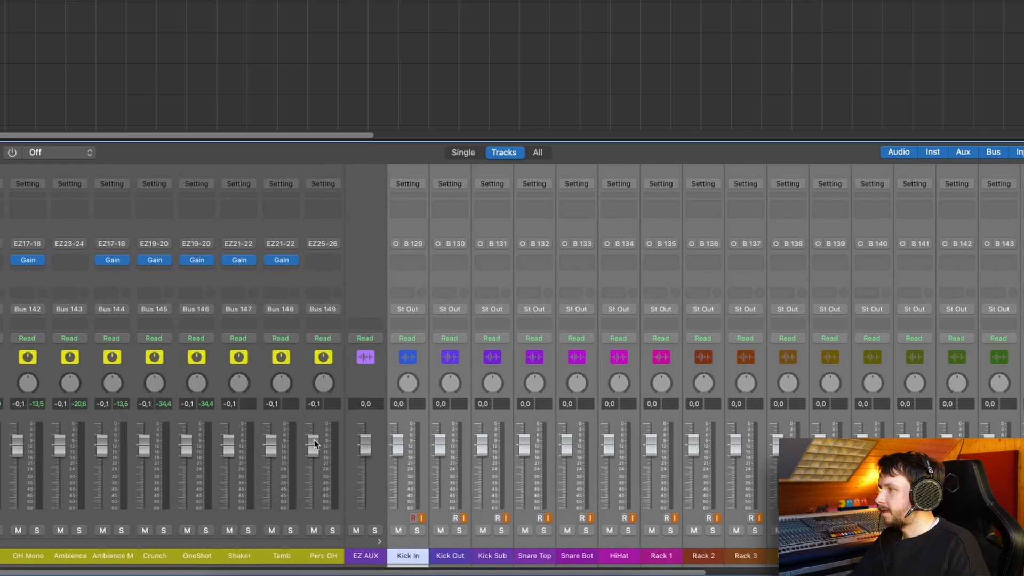
scroll(314, 439, "left", 5)
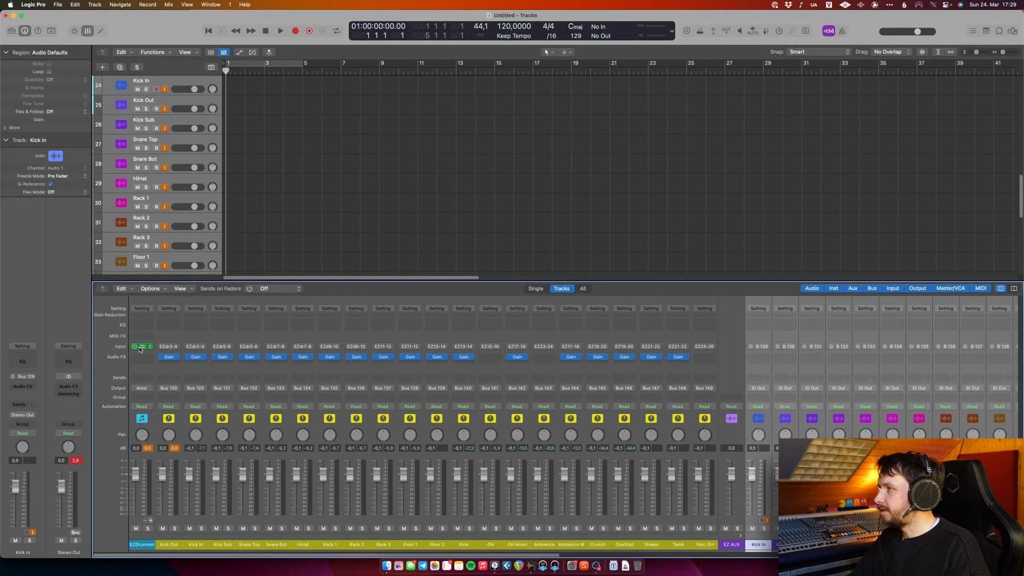
left_click(142, 347)
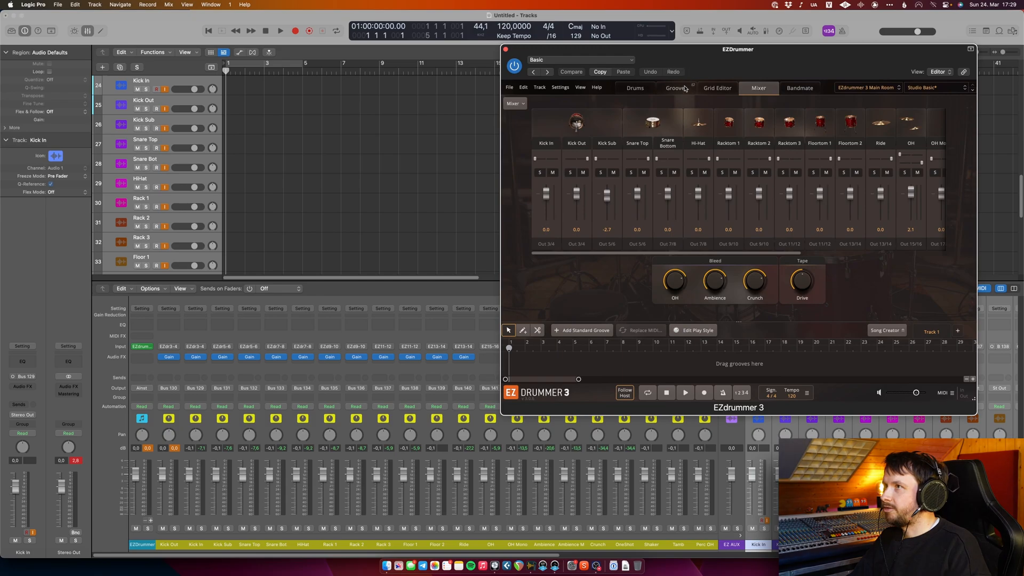
left_click_drag(748, 57, 335, 128)
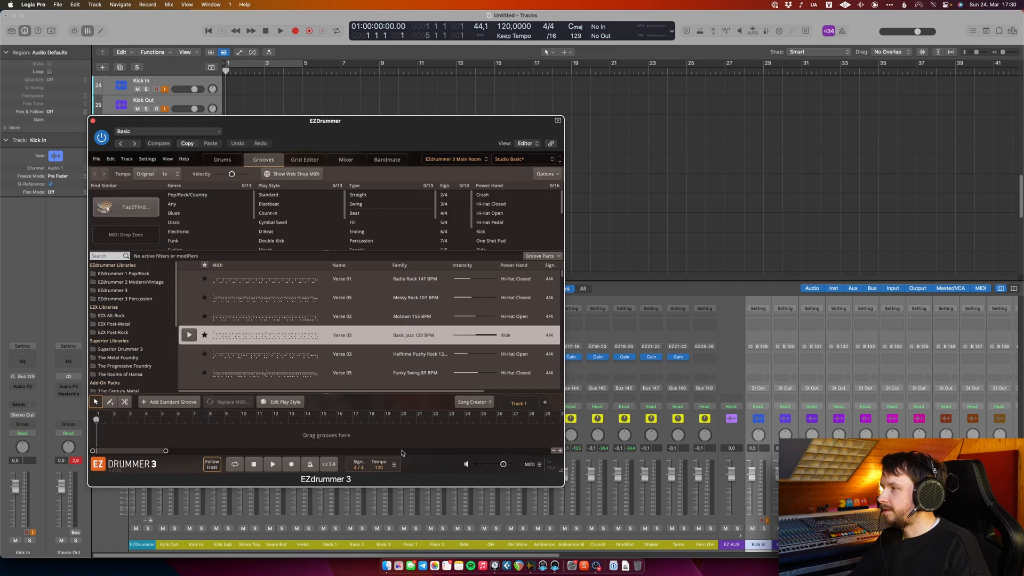
left_click(188, 336)
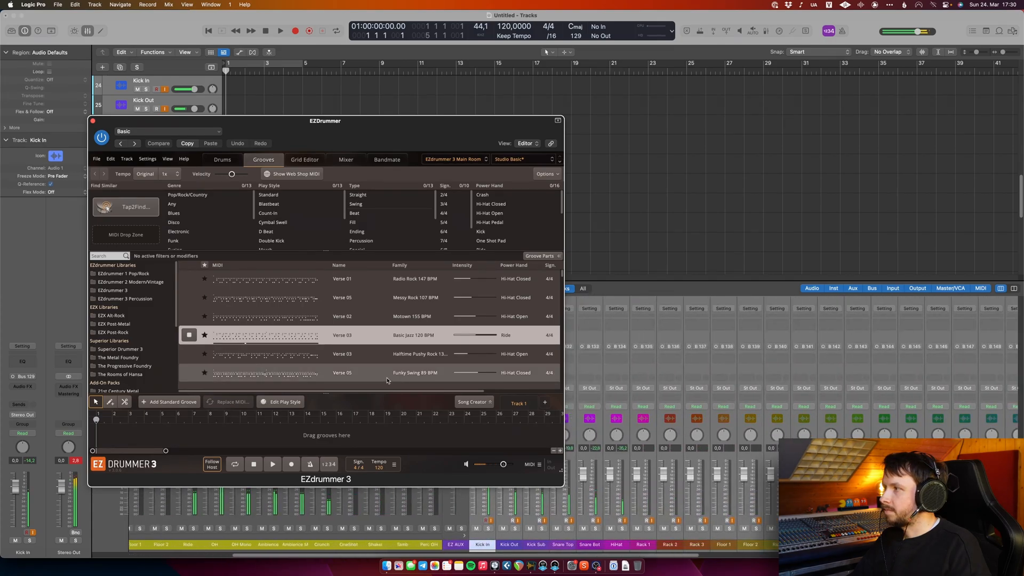
left_click(188, 298)
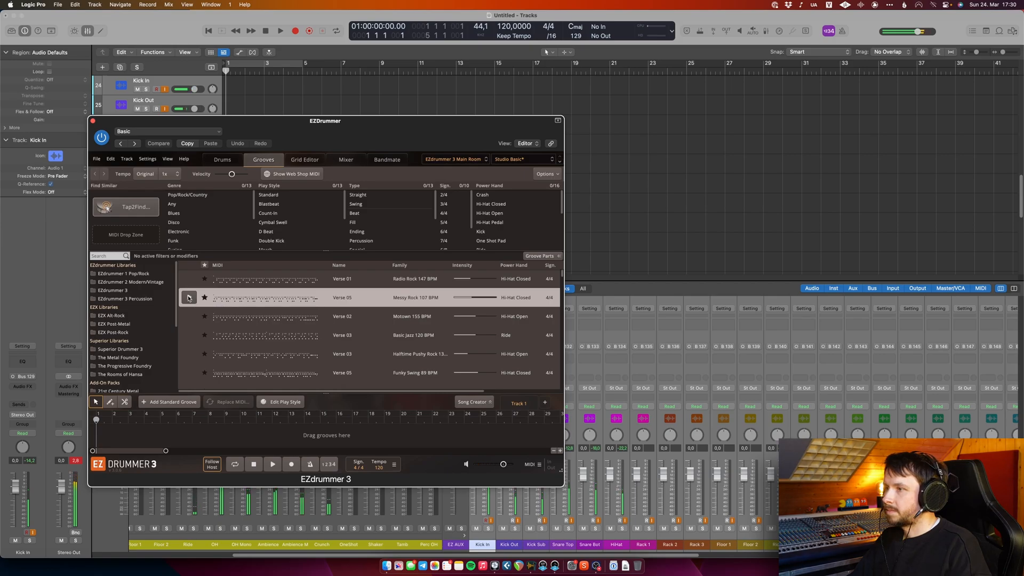
left_click(189, 297)
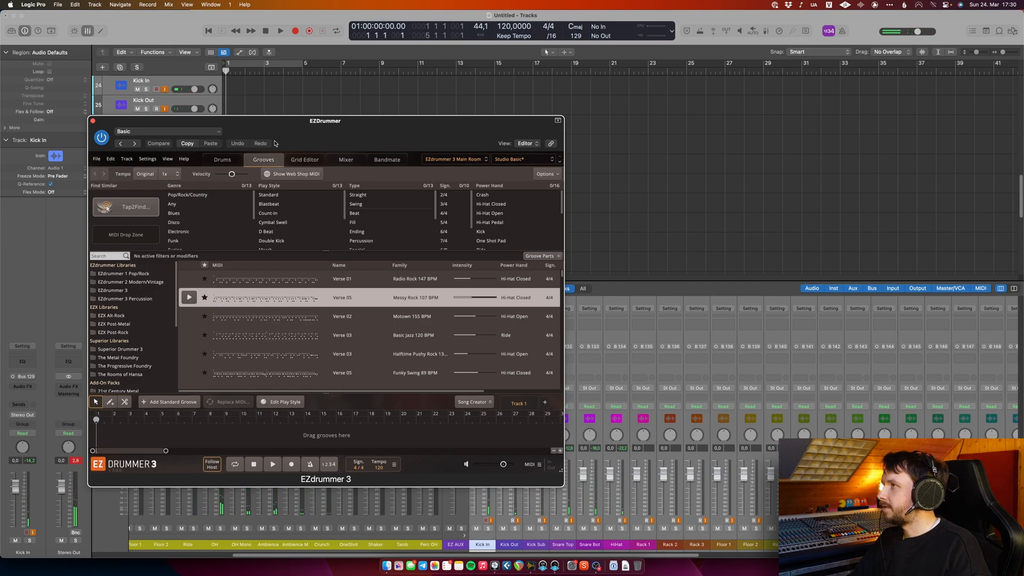
left_click_drag(272, 123, 569, 127)
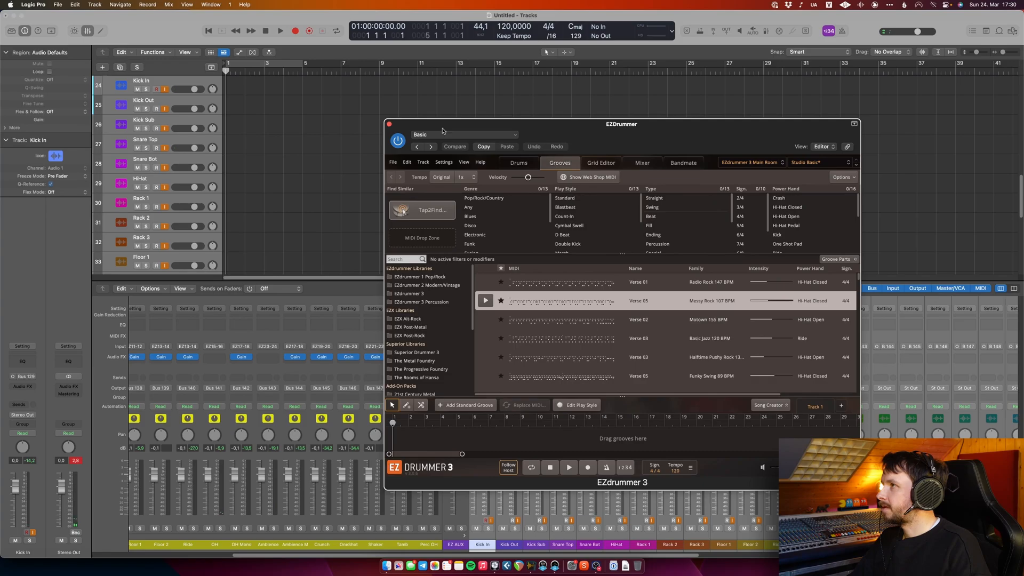
left_click(389, 124)
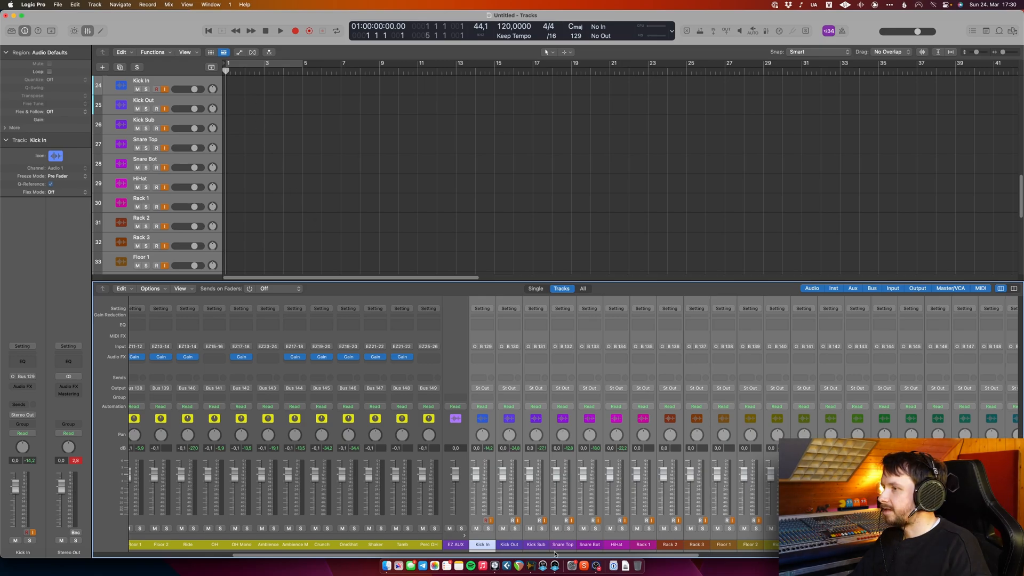
Switch the OH, Ambience and Perc OH audio tracks from mono to stereo input, and hide the mixer.
left_click_drag(554, 557, 683, 561)
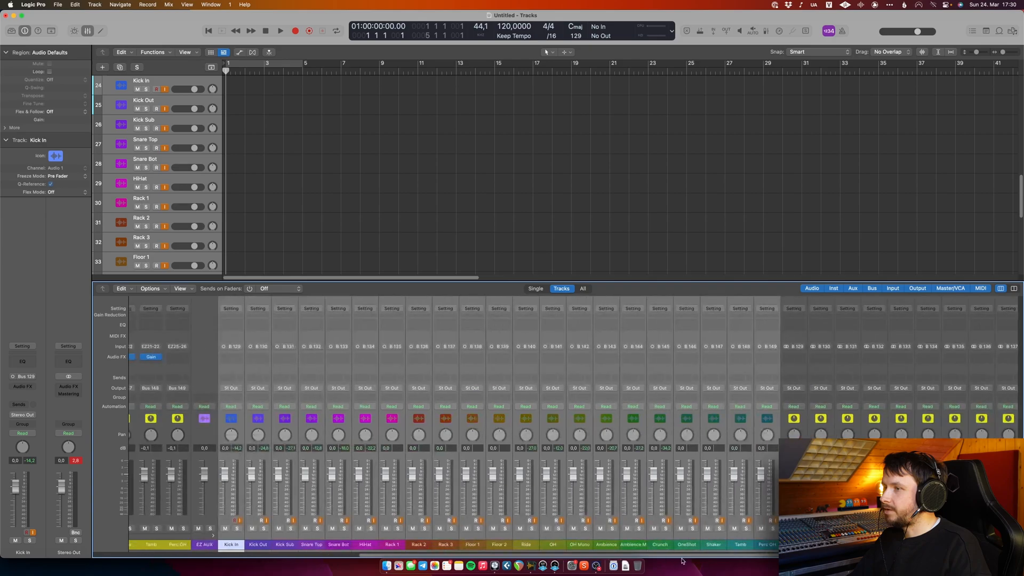
left_click(683, 523)
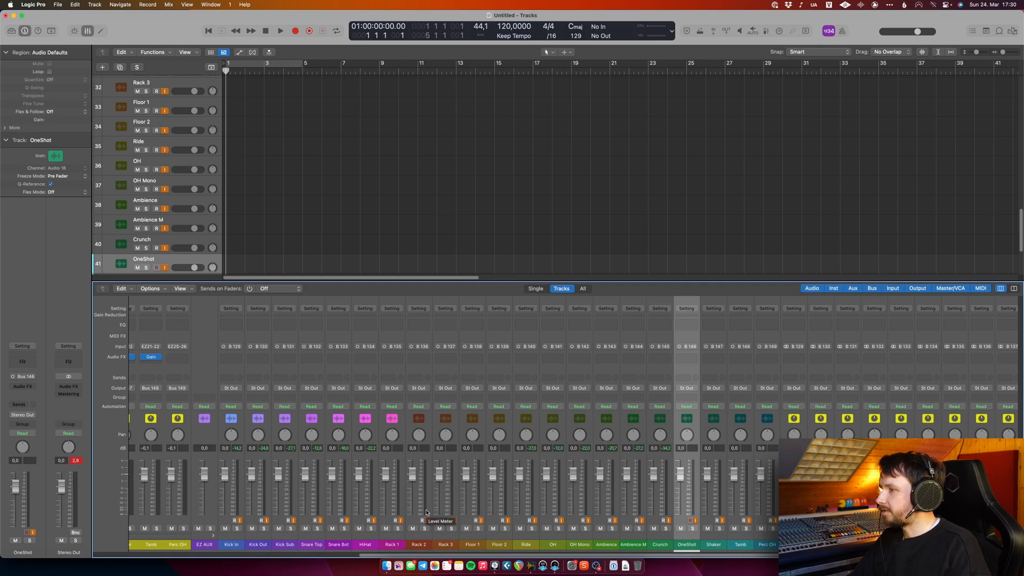
left_click(547, 516)
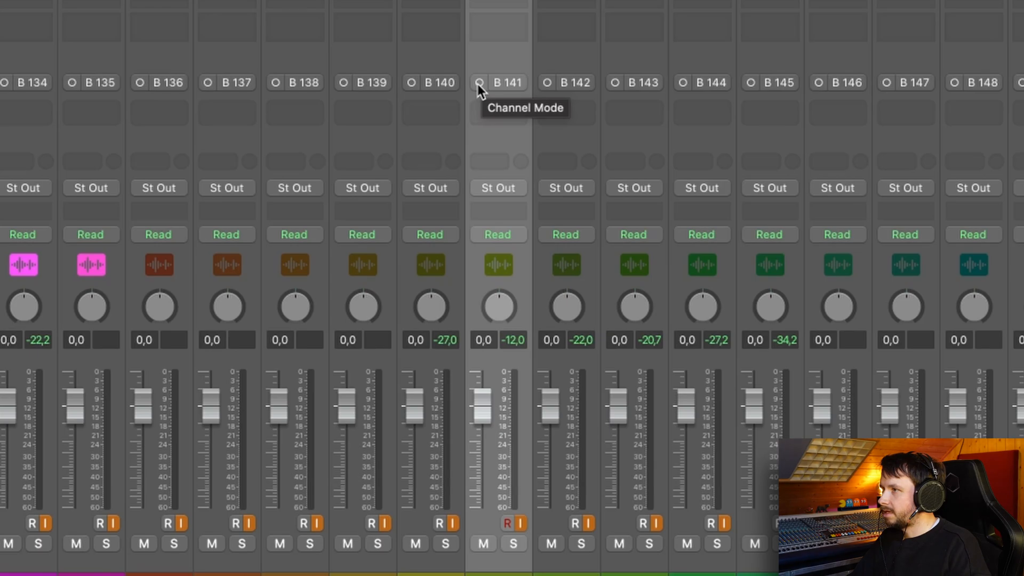
left_click(478, 83)
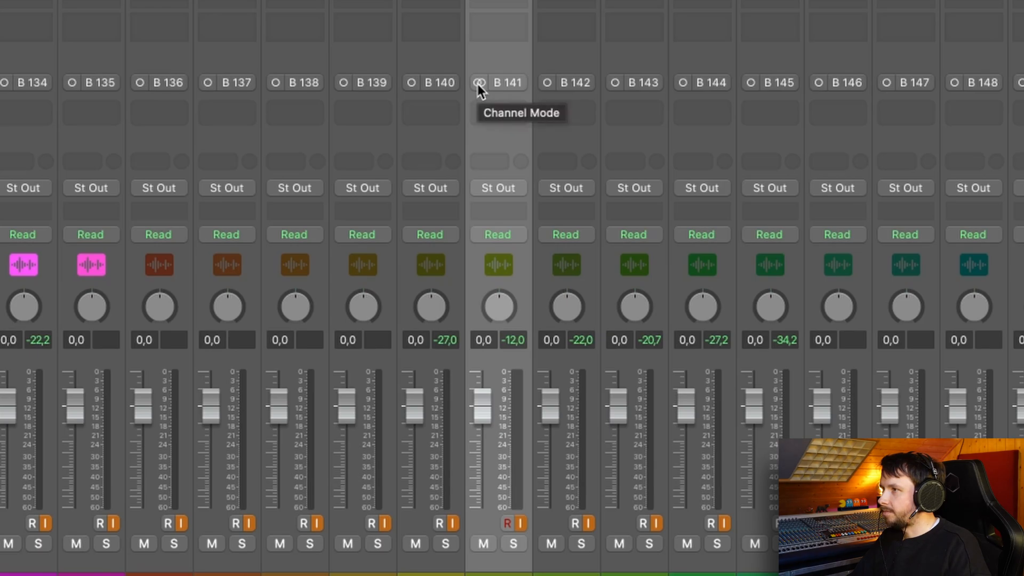
left_click(610, 83)
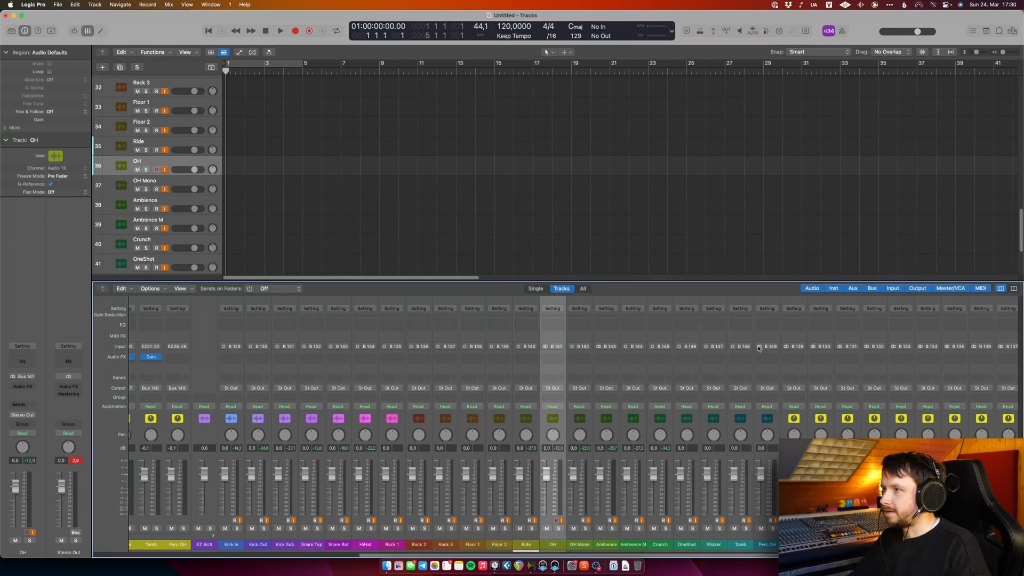
left_click(760, 347)
scroll(610, 535, "left", 2)
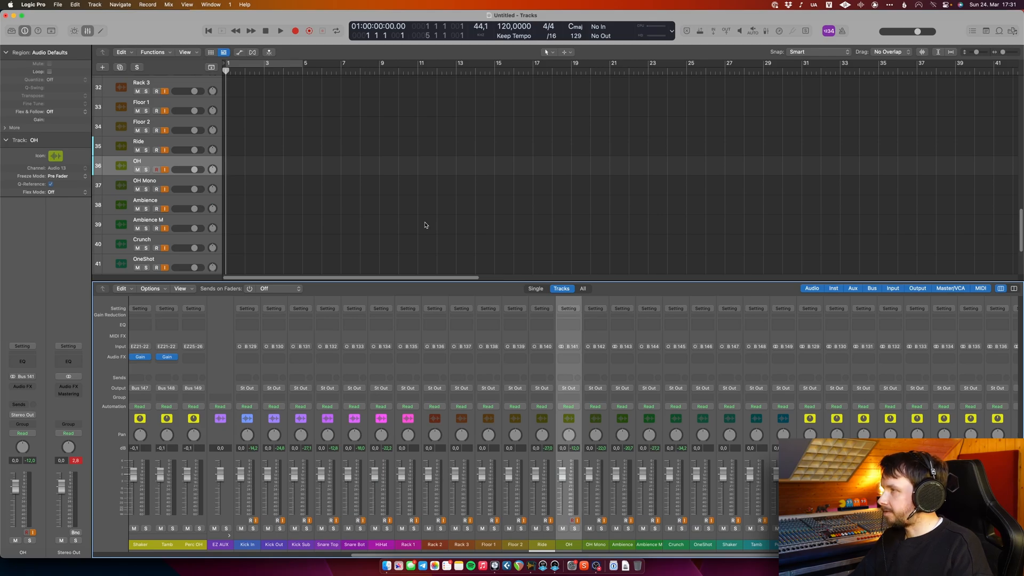
key("x")
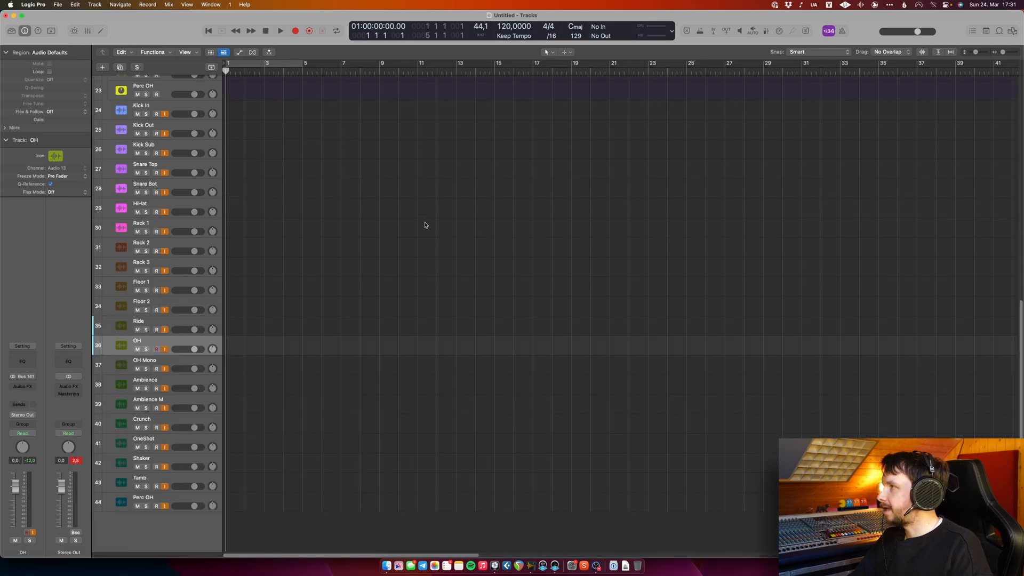
Select all the audio tracks from Kick In to Perc OH, disable input monitoring on them and arm them for recording.
left_click(184, 109)
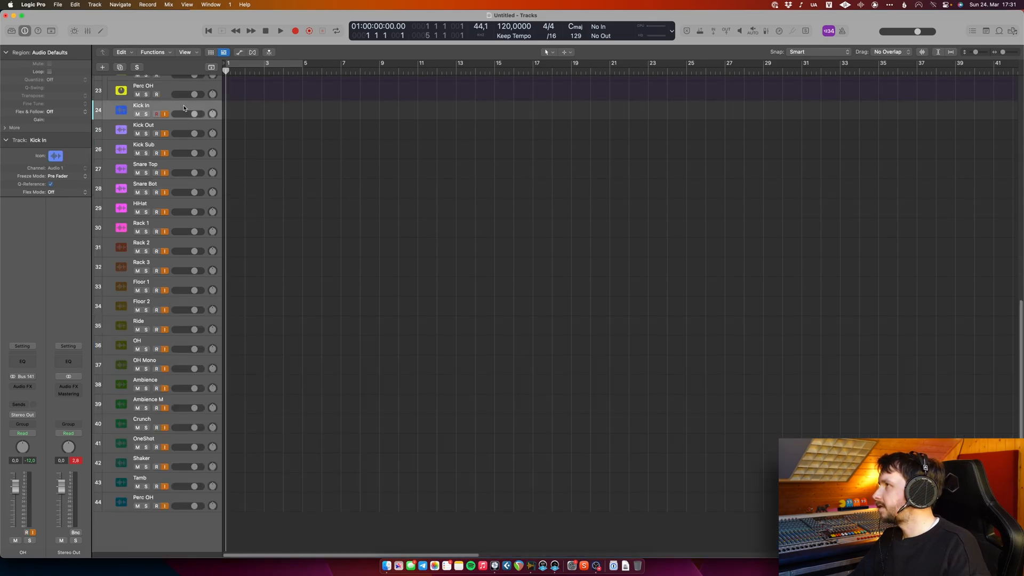
left_click(191, 499, "shift")
left_click(164, 506)
left_click(157, 507)
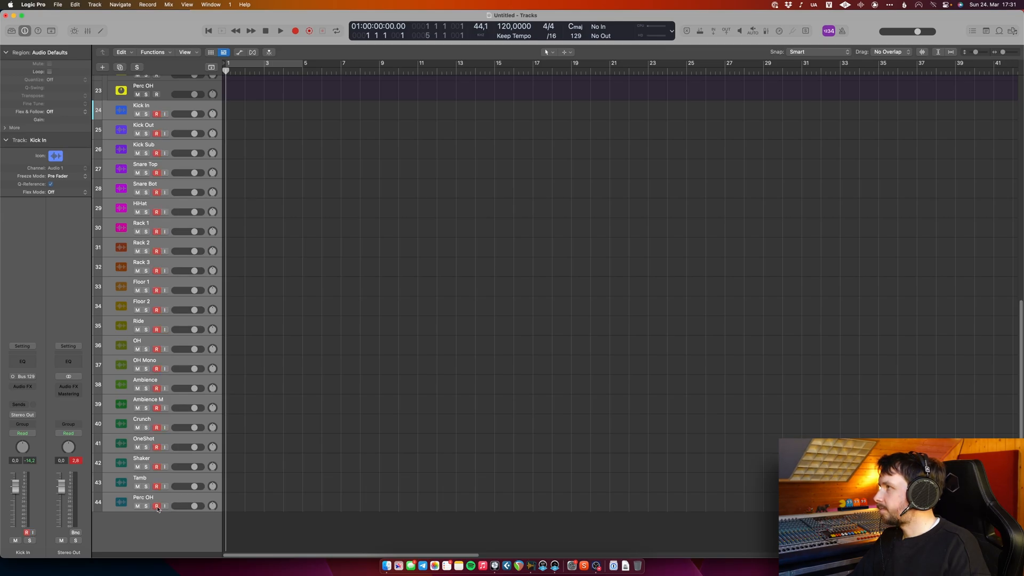
Start recording on the armed audio tracks and open the EZdrummer 3 instrument window while it runs.
scroll(297, 215, "up", 2)
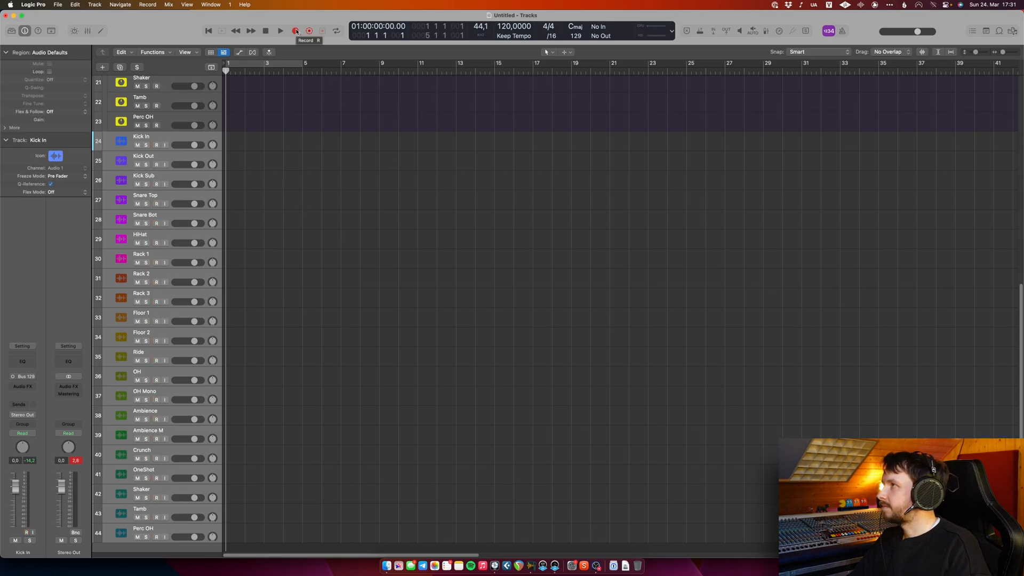
left_click(296, 31)
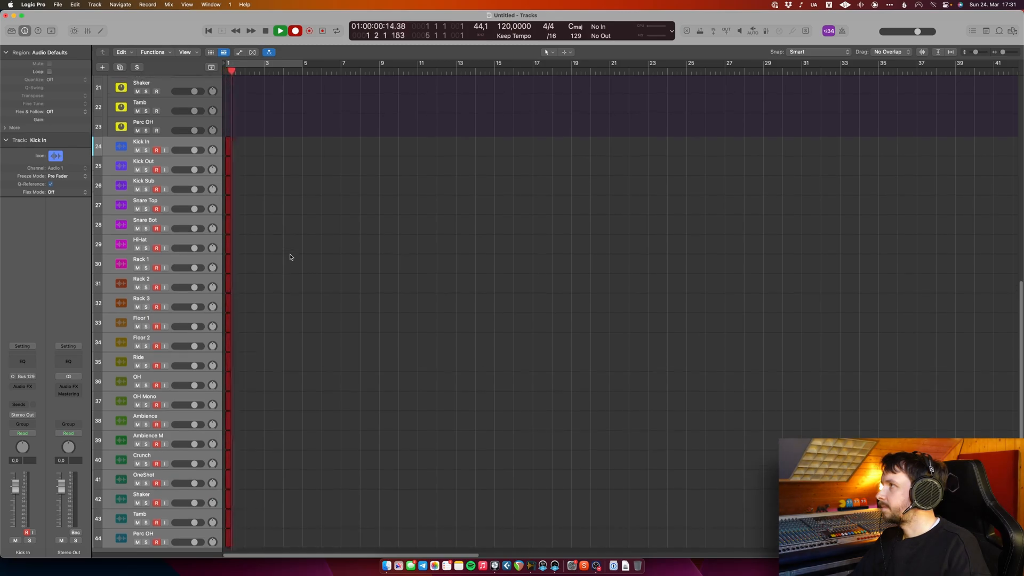
scroll(291, 257, "up", 5)
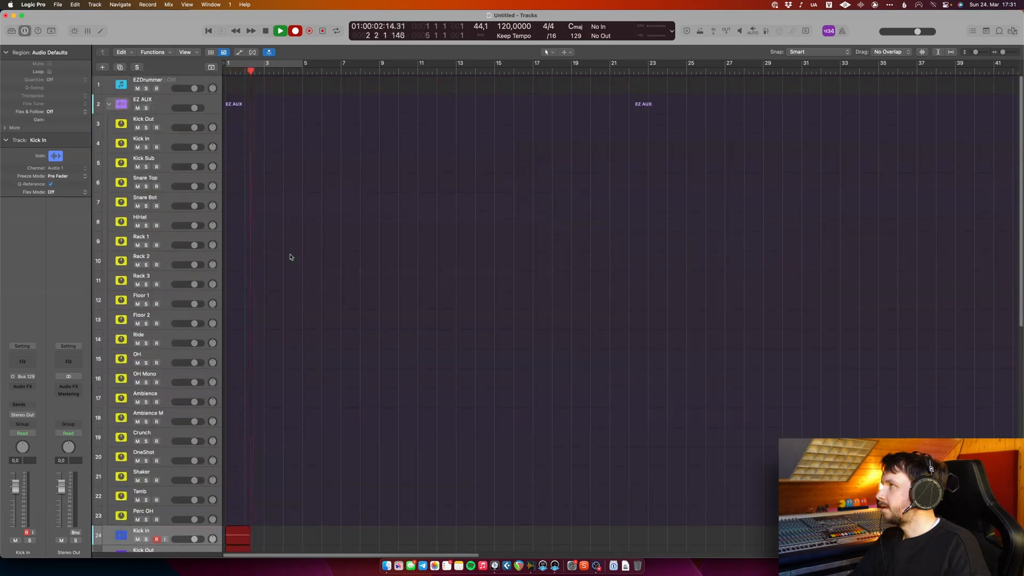
left_click(190, 83)
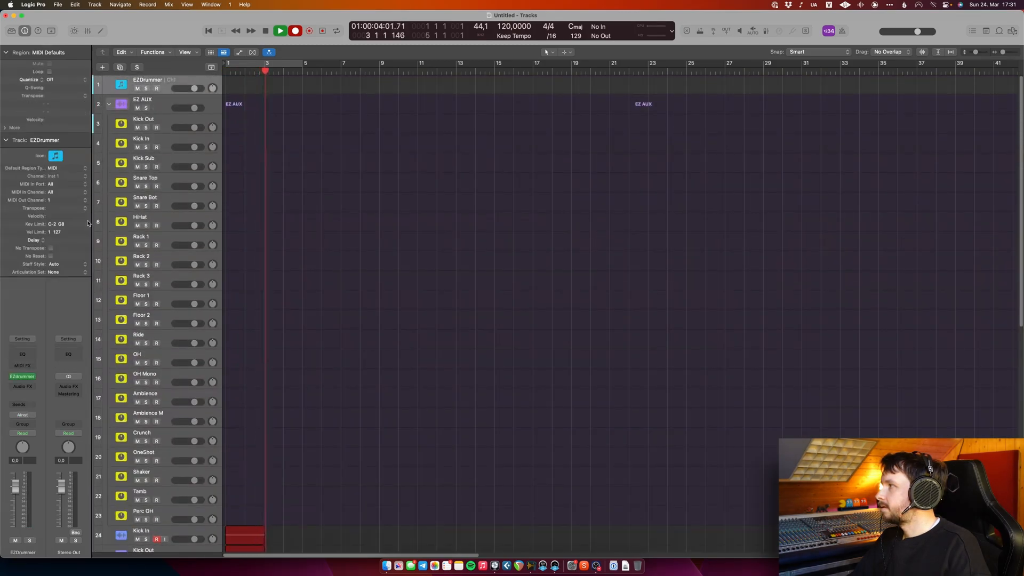
left_click(24, 378)
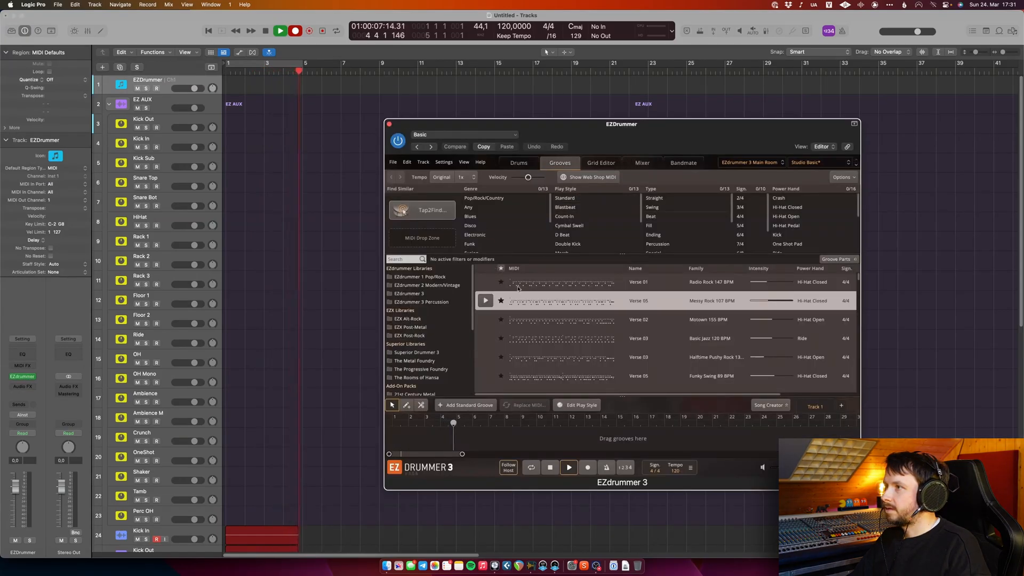
Record the Motown 155 BPM, Basic Jazz 120 BPM and Halftime Pushy Rock groove previews onto the audio tracks, and stop recording.
left_click(485, 319)
scroll(325, 288, "down", 10)
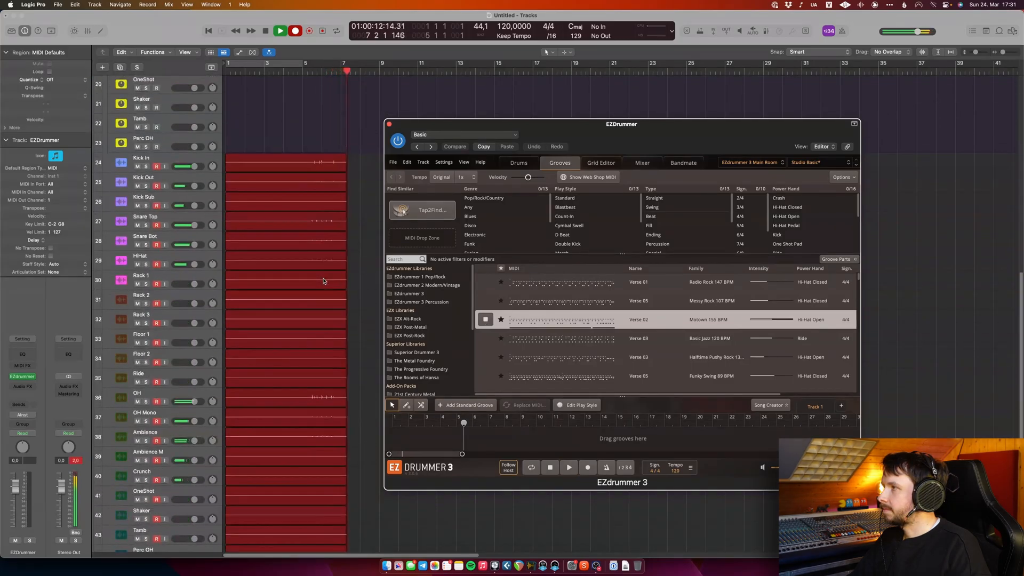
scroll(324, 281, "down", 6)
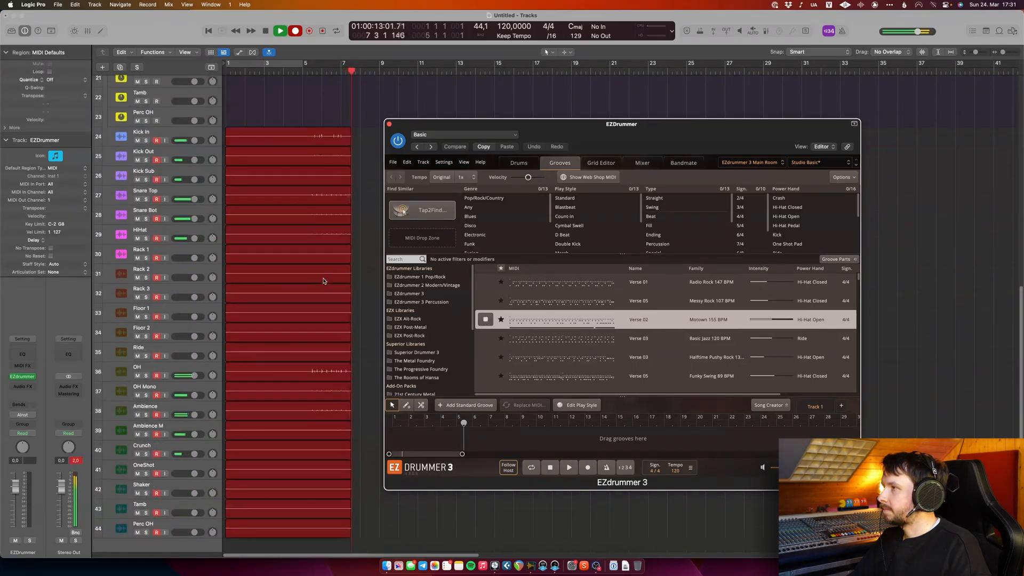
left_click(486, 338)
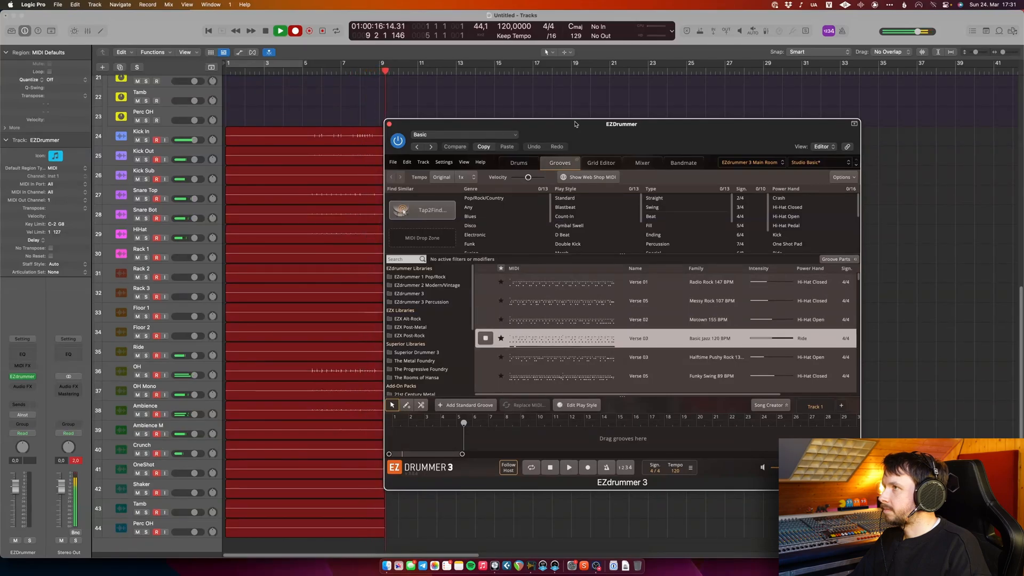
left_click_drag(575, 127, 804, 89)
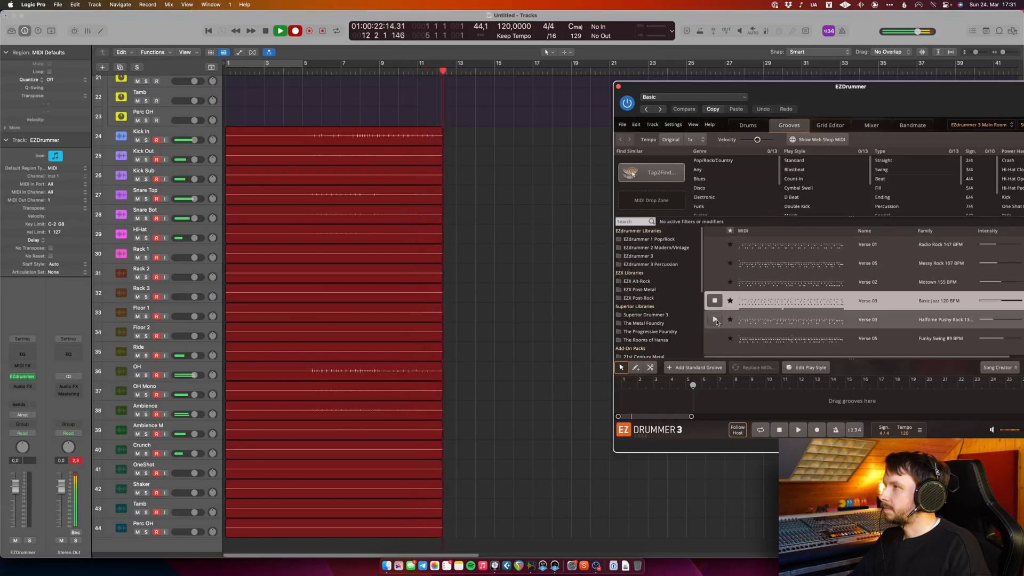
left_click(715, 320)
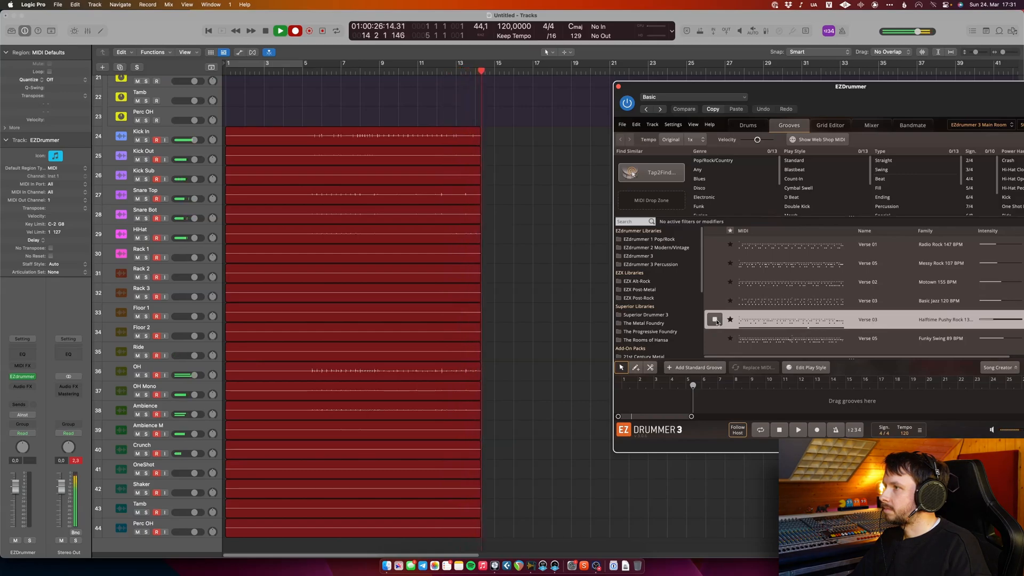
left_click(715, 320)
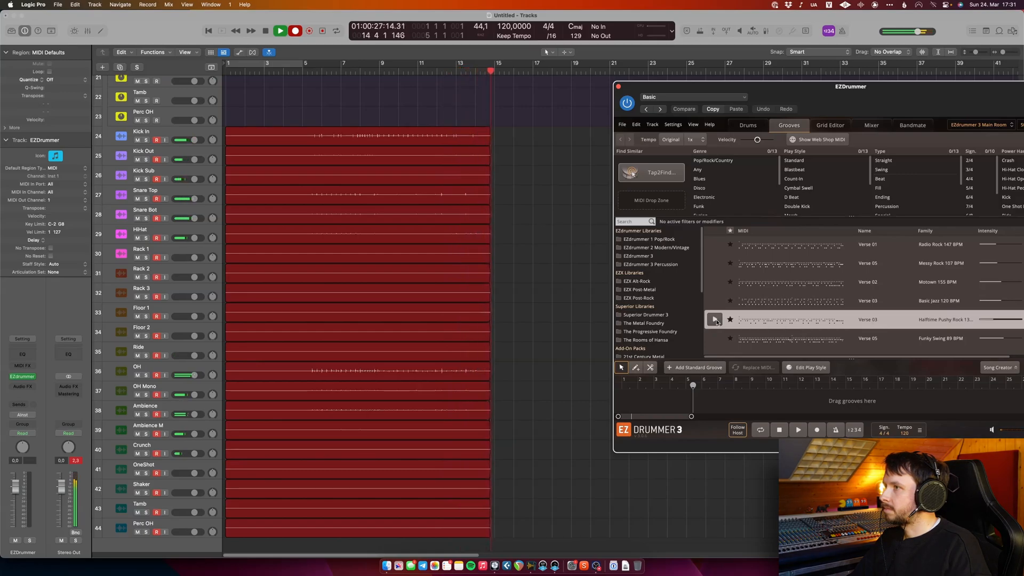
key("space")
left_click(559, 248)
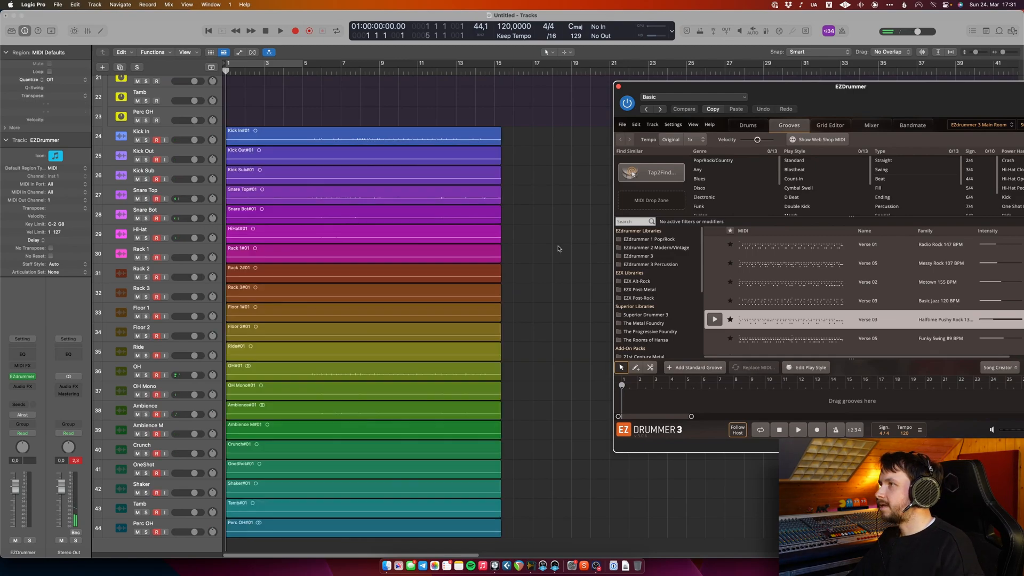
Examine the recorded waveforms across the audio tracks at larger track heights, including the OH and Ambience regions.
scroll(467, 272, "up", 1)
scroll(465, 273, "up", 2)
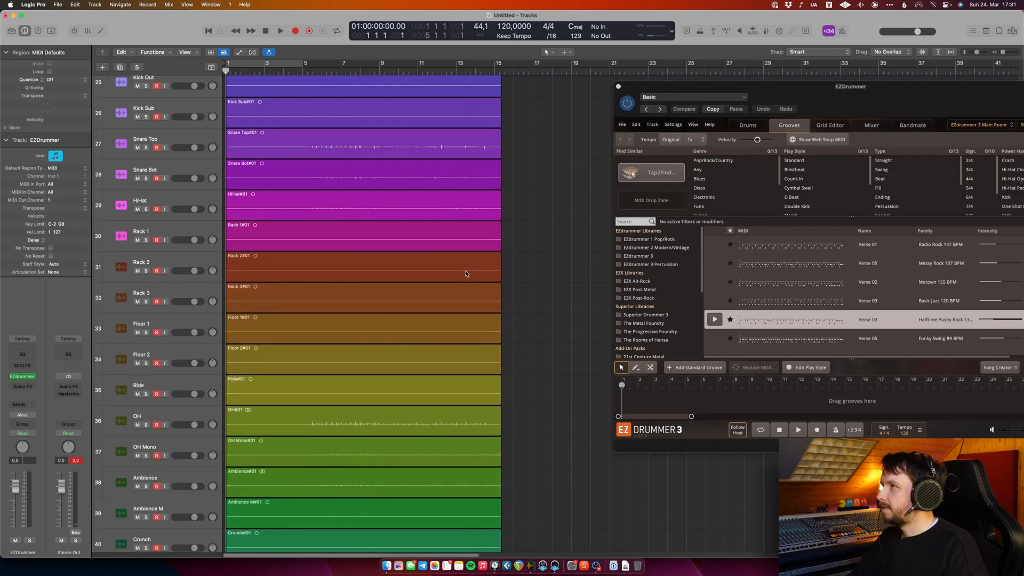
scroll(406, 218, "down", 4)
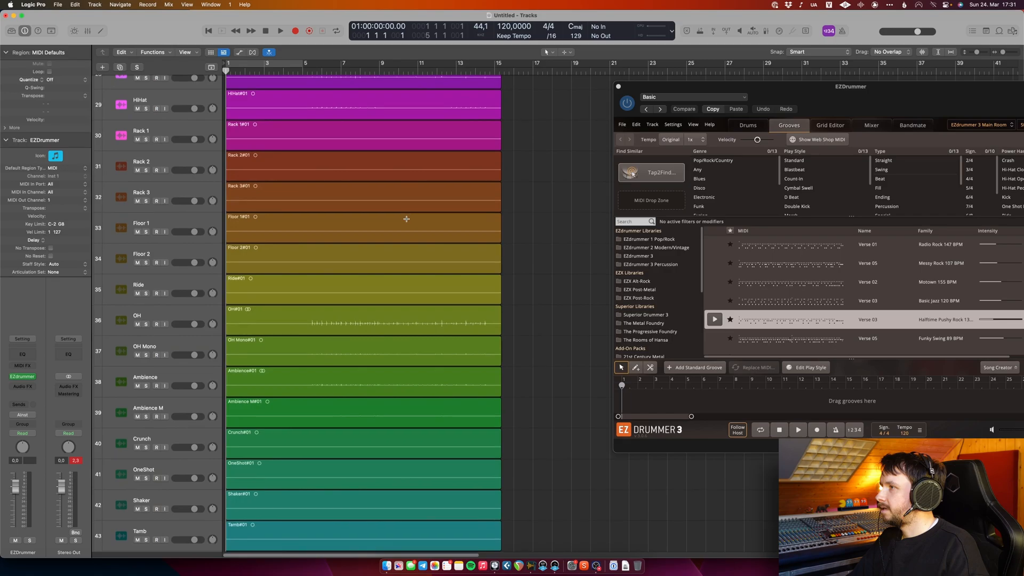
scroll(361, 318, "down", 1)
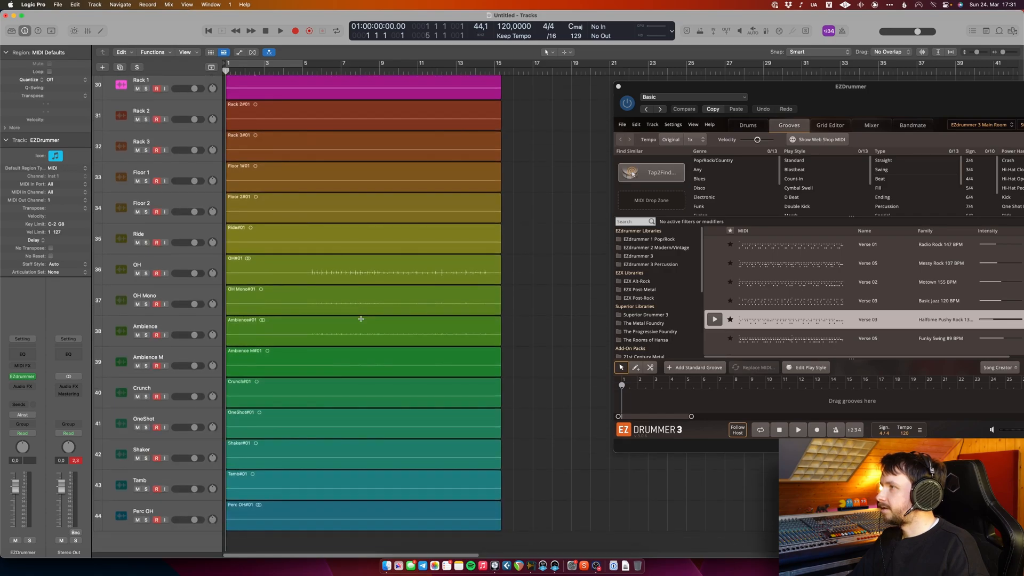
left_click(197, 262)
scroll(393, 292, "up", 4)
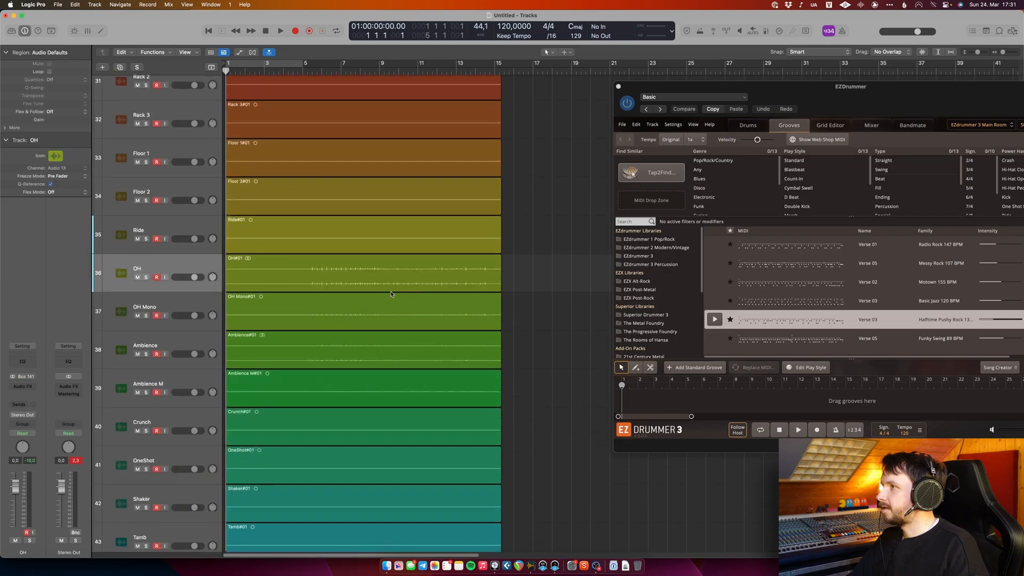
scroll(390, 294, "up", 2)
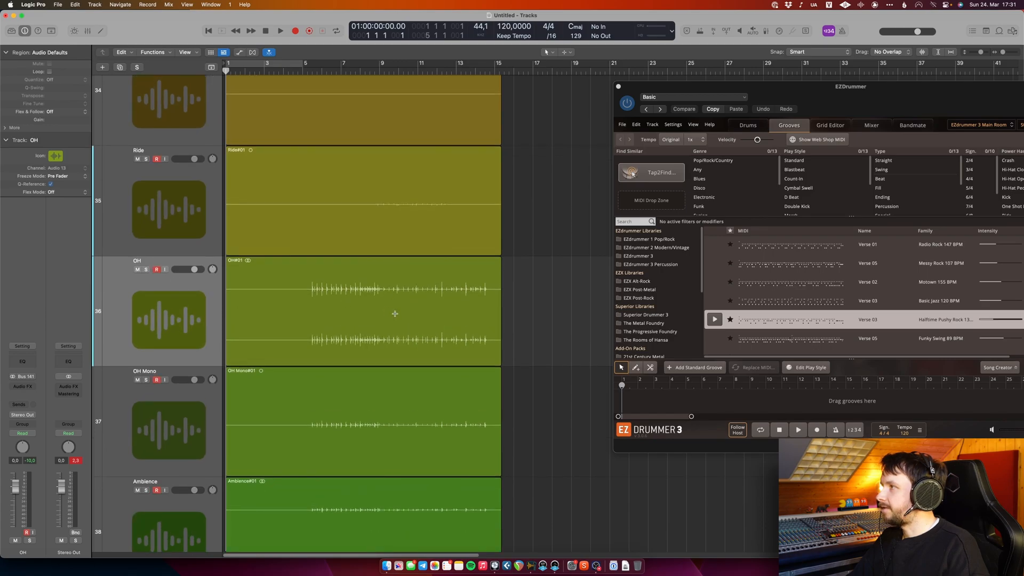
scroll(395, 314, "up", 6)
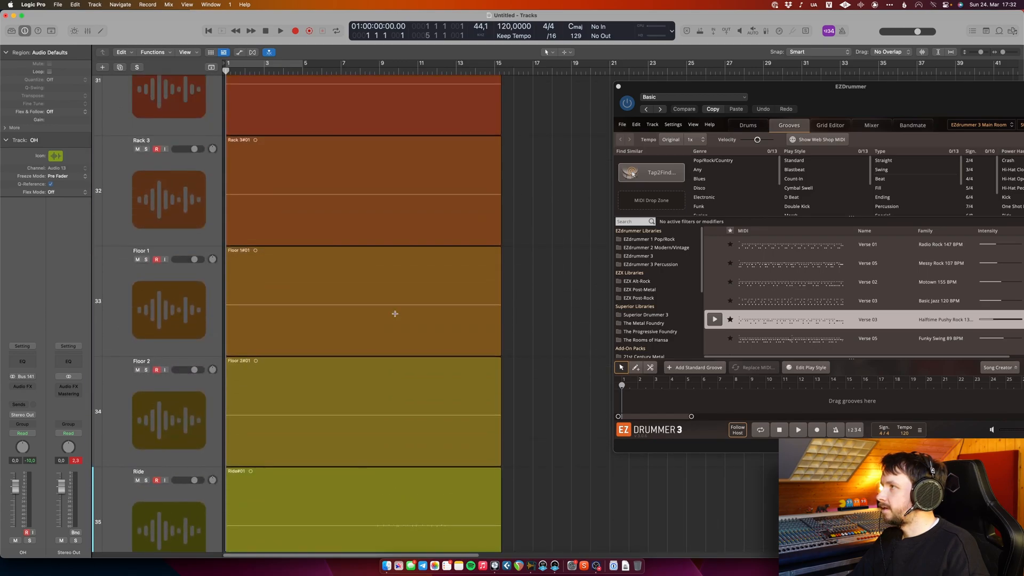
scroll(394, 314, "up", 6)
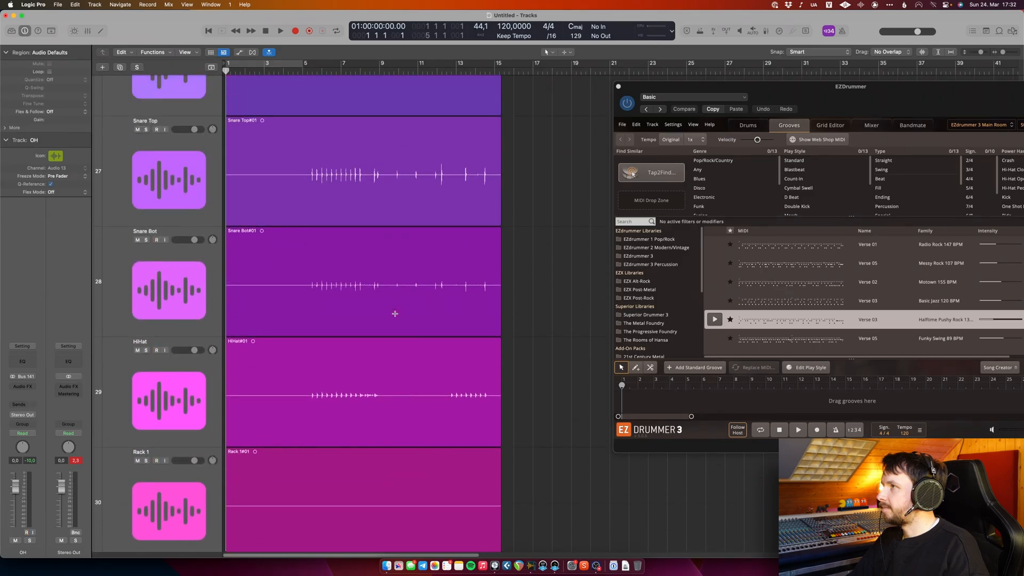
scroll(394, 313, "up", 5)
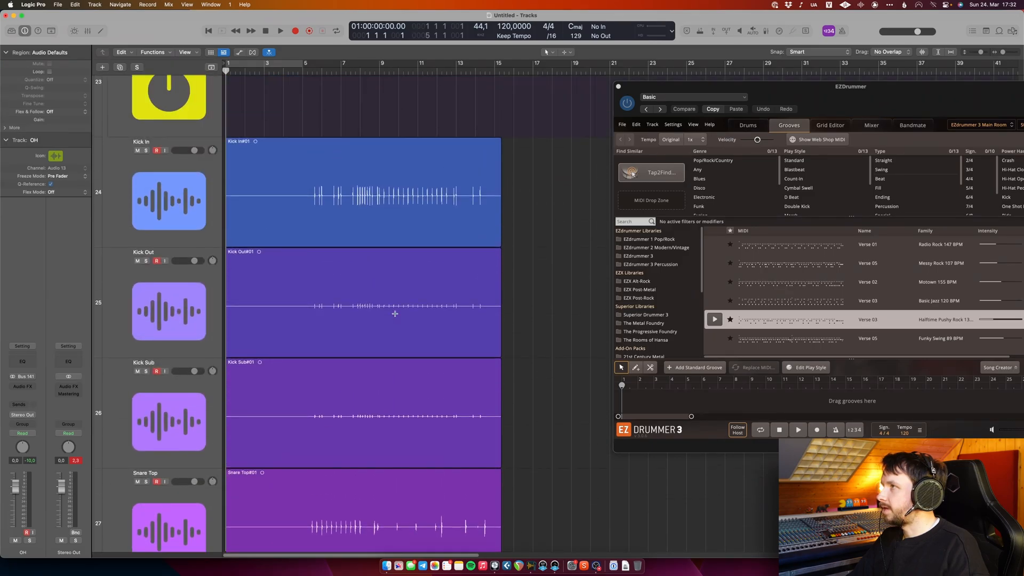
Select all the audio tracks from Kick In to Perc OH again and disarm them from recording.
left_click(158, 218)
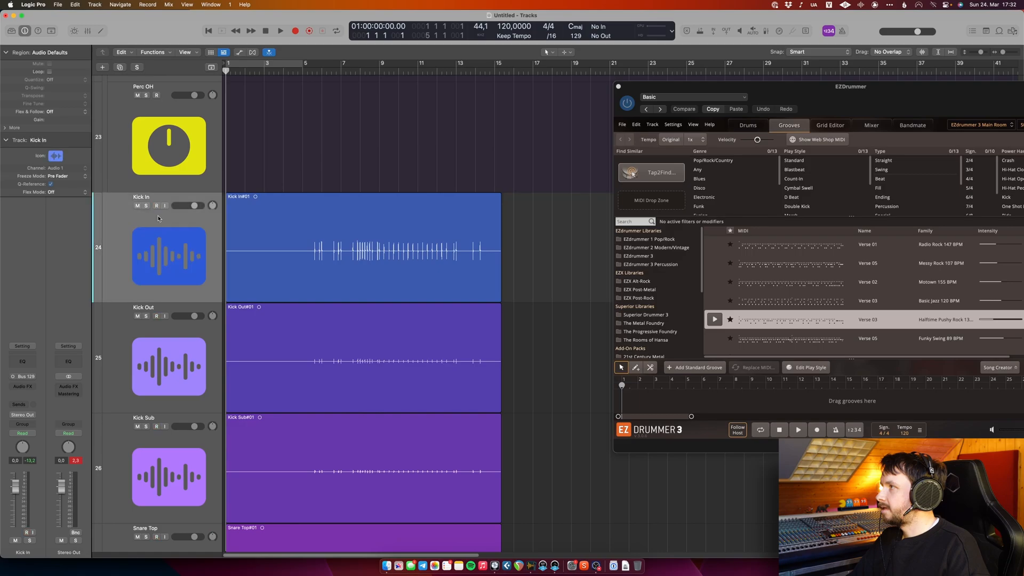
scroll(158, 219, "down", 6)
scroll(158, 218, "up", 3)
scroll(159, 218, "down", 6)
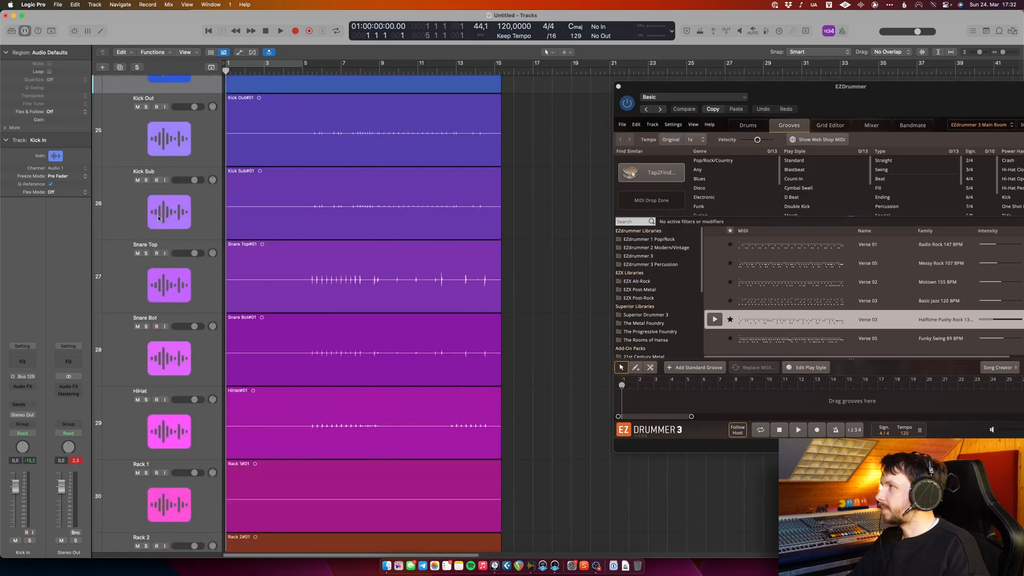
scroll(159, 216, "down", 3)
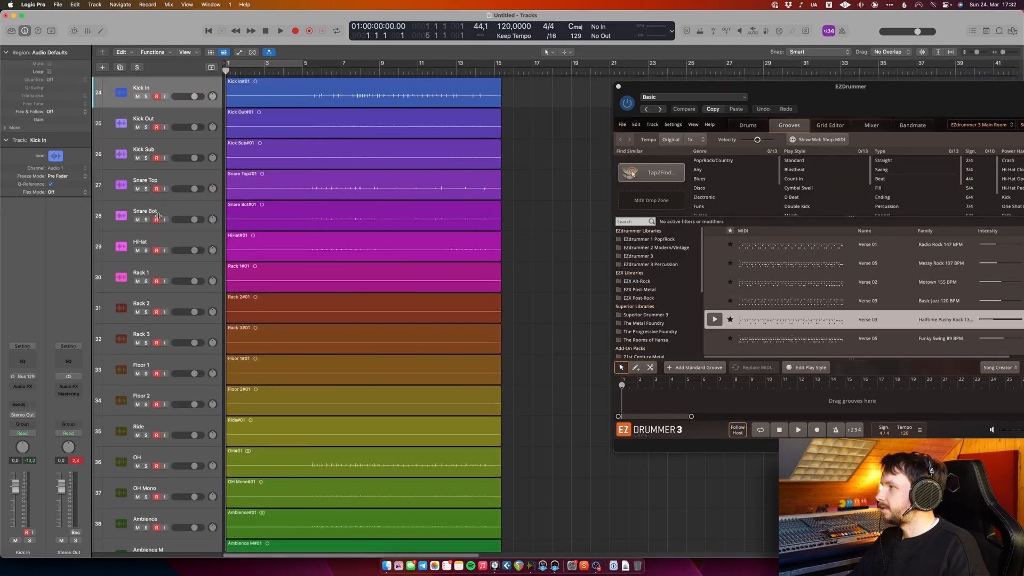
scroll(213, 371, "down", 5)
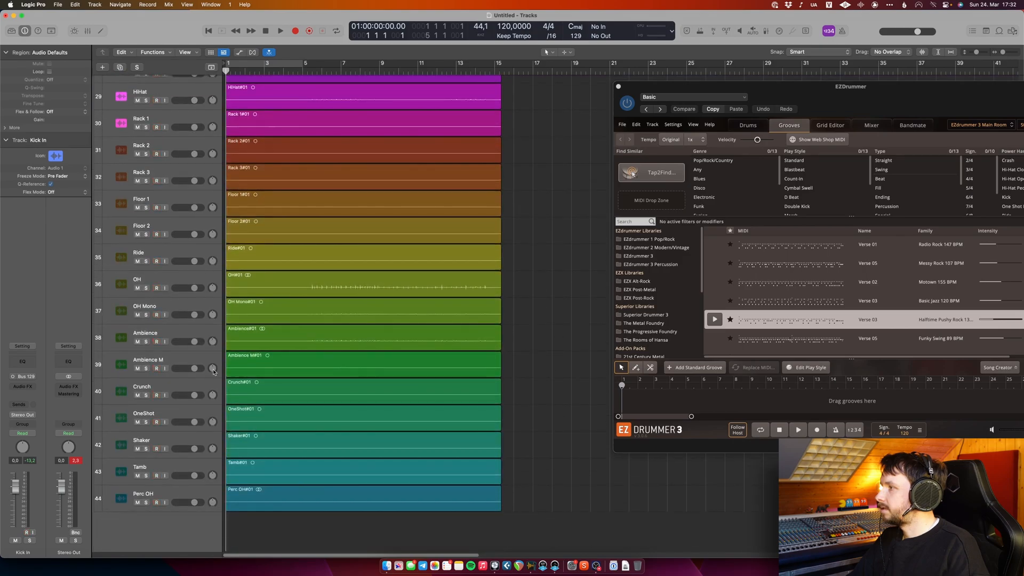
left_click(181, 494, "shift")
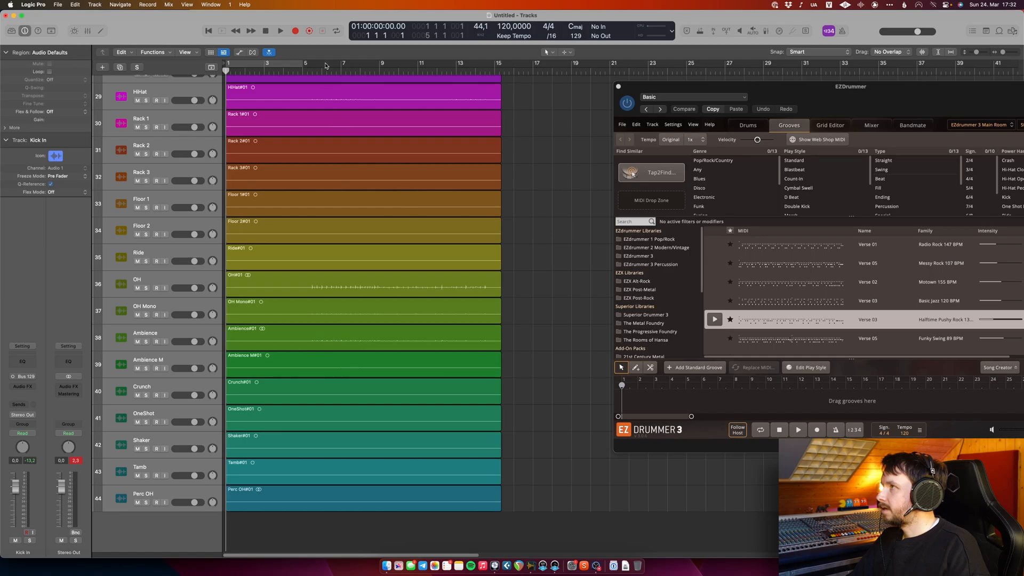
Play back the recorded drum tracks from bar 5 while watching their level meters.
left_click(309, 72)
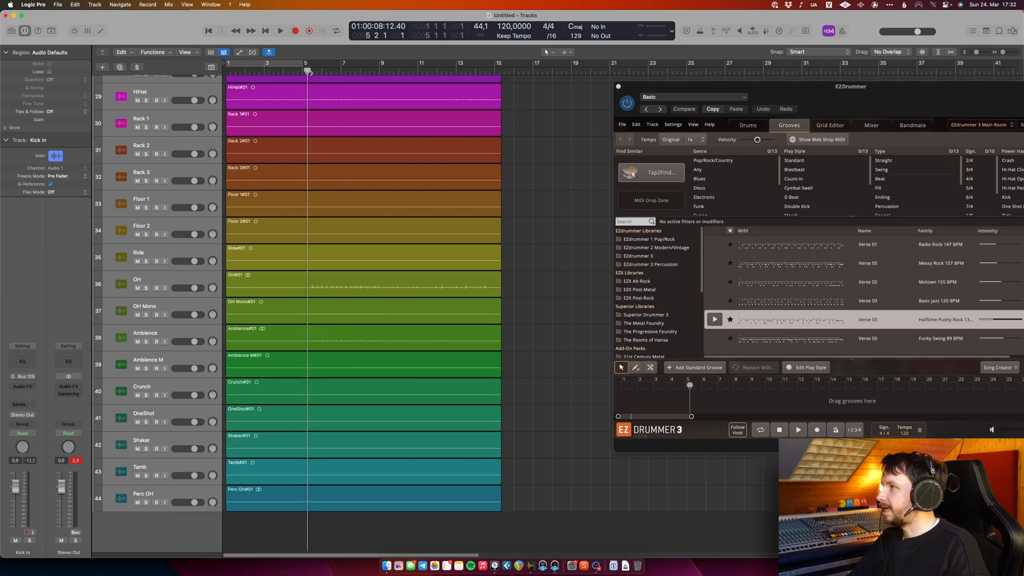
key("space")
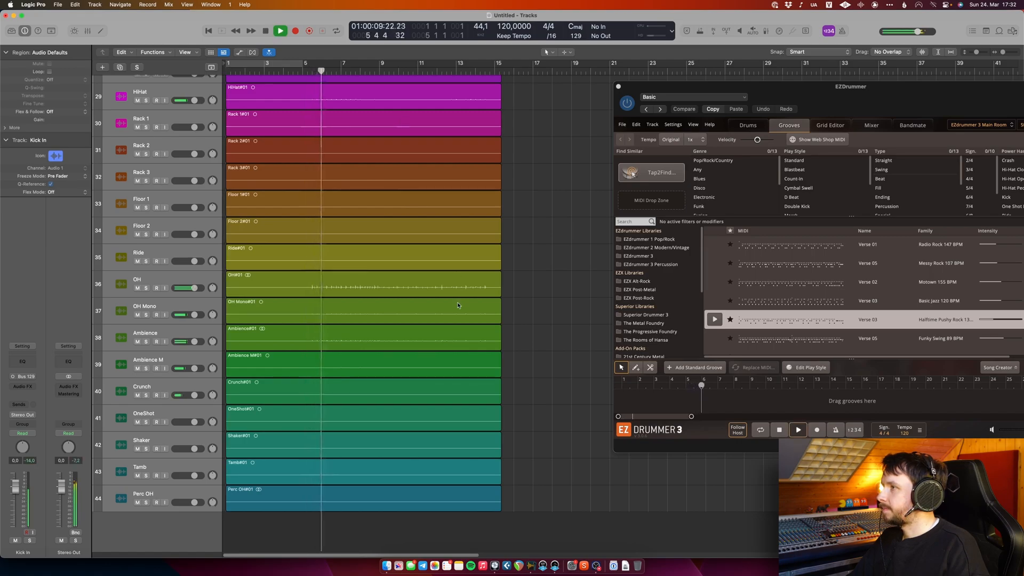
scroll(183, 203, "up", 6)
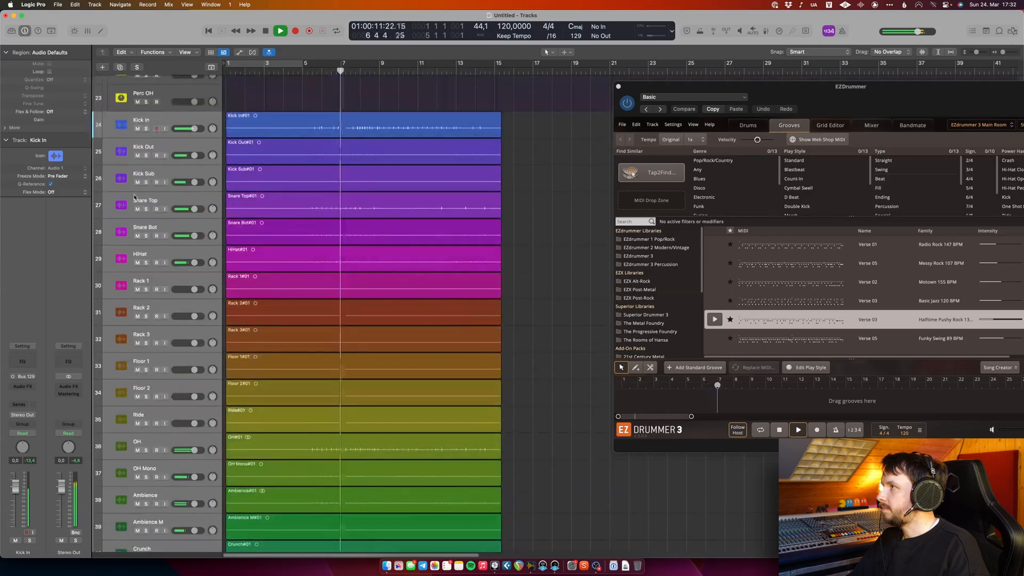
Audition the Snare Top and Kick In tracks one at a time in solo, and stop playback.
left_click(184, 204)
key("s")
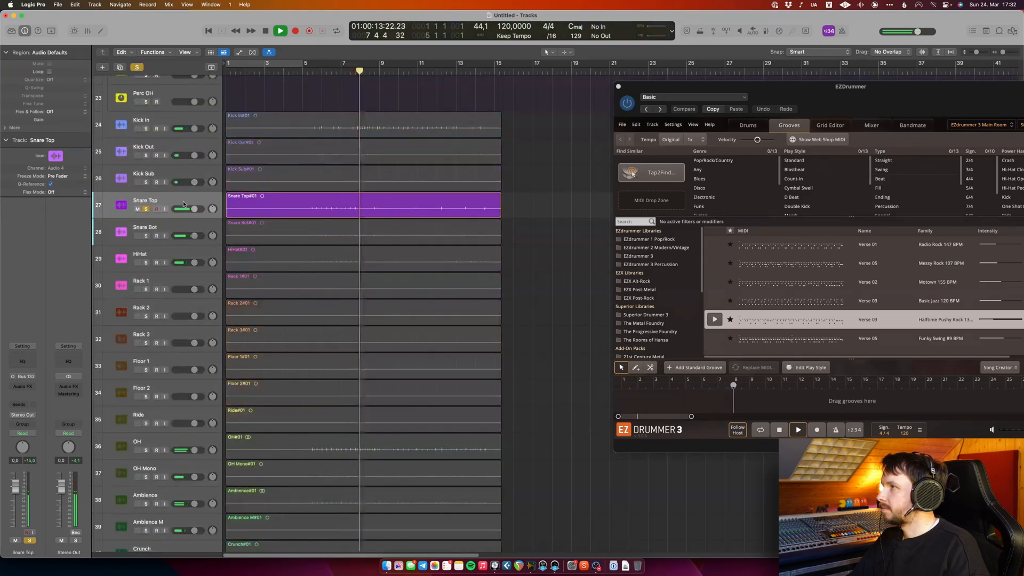
key("s")
key("Down")
left_click(185, 121)
key("s")
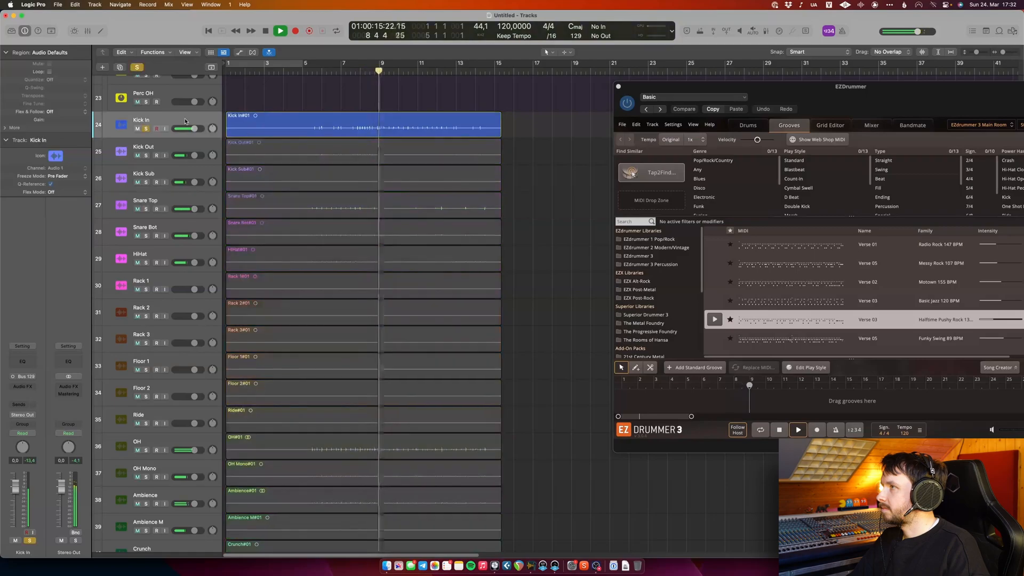
key("s")
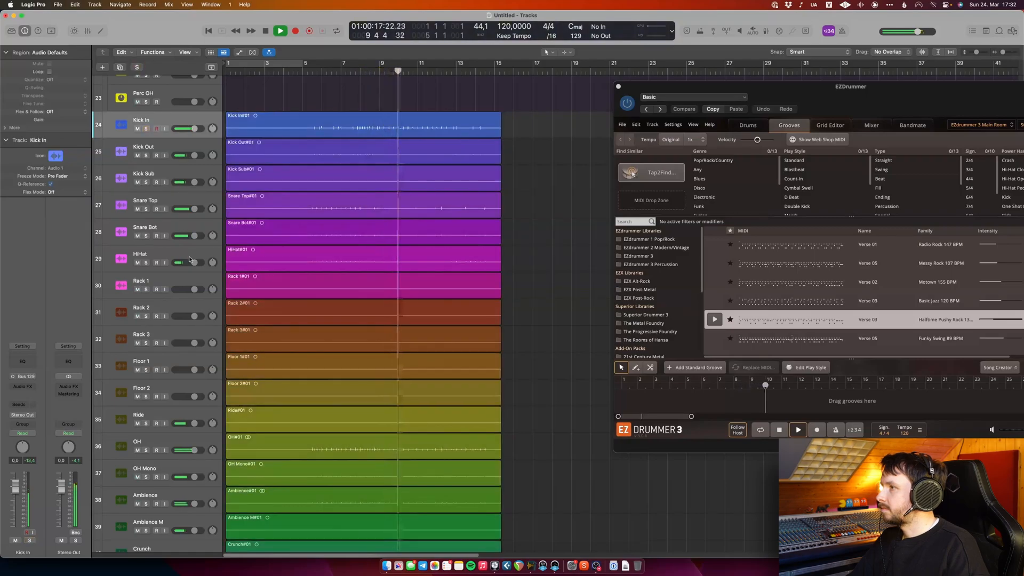
scroll(189, 260, "down", 4)
scroll(189, 260, "down", 2)
key("space")
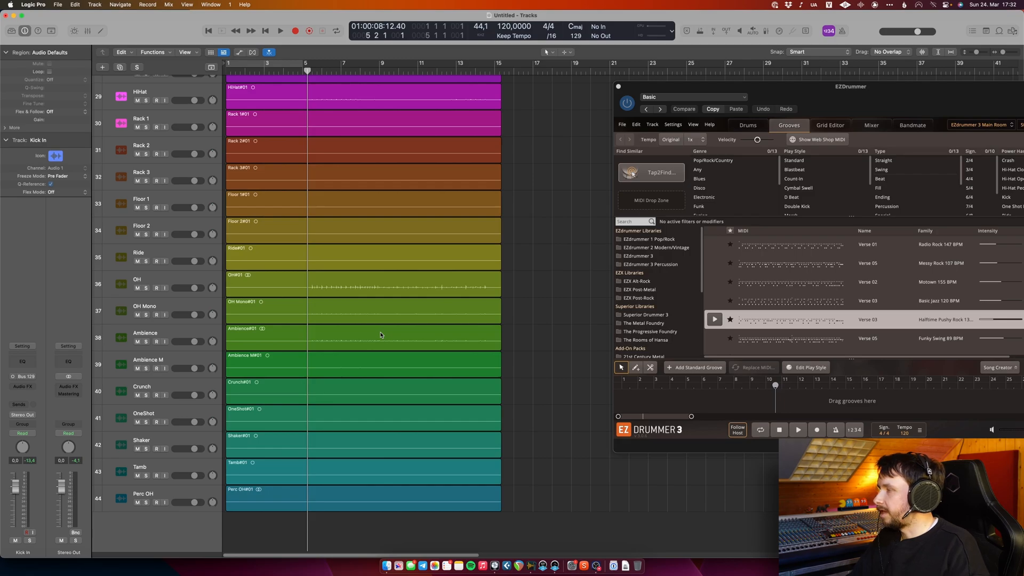
scroll(380, 334, "up", 6)
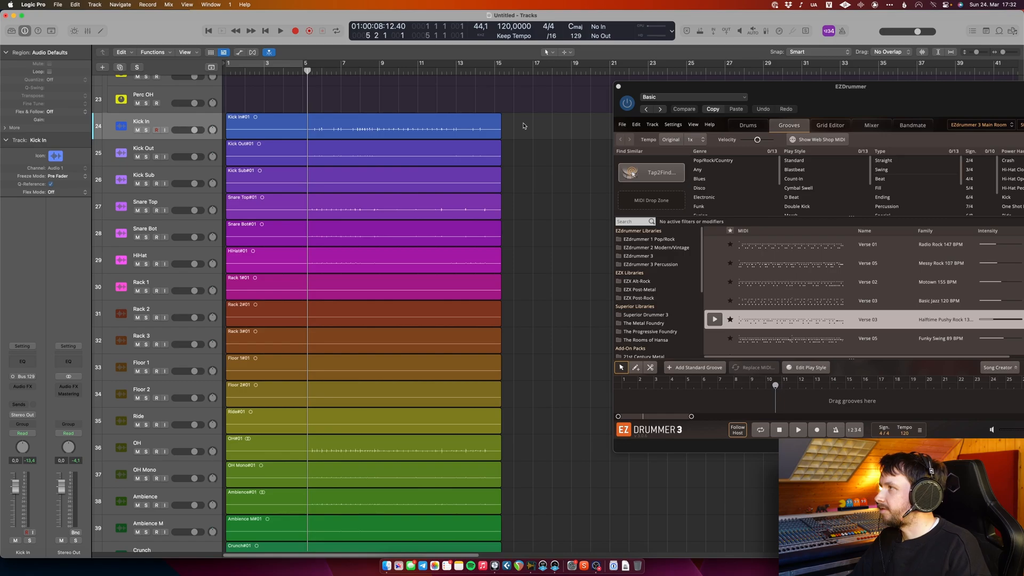
Close the EZDrummer plug-in window and group the audio tracks from Kick In to Perc OH into a folder stack.
left_click_drag(783, 88, 558, 97)
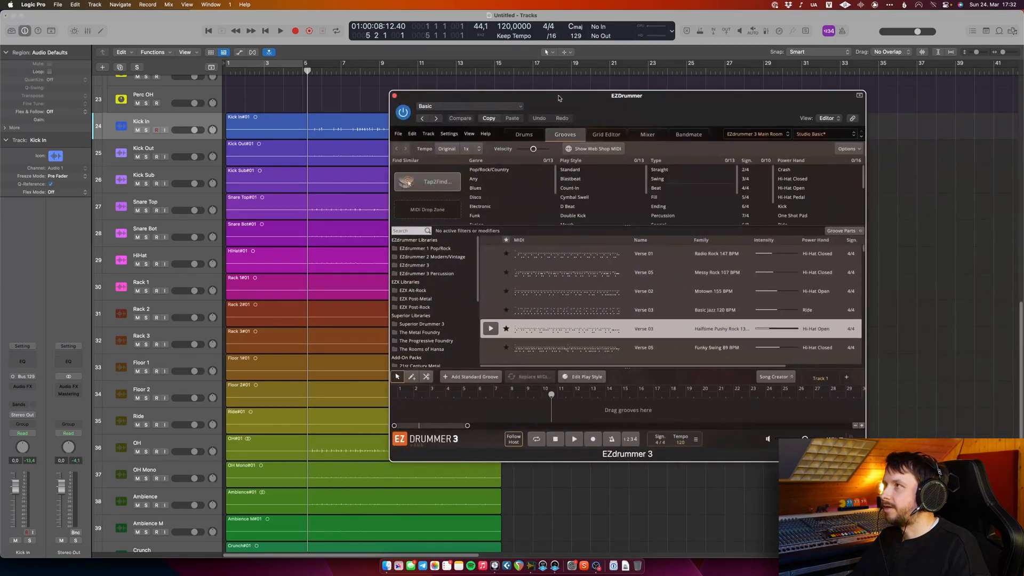
left_click(395, 96)
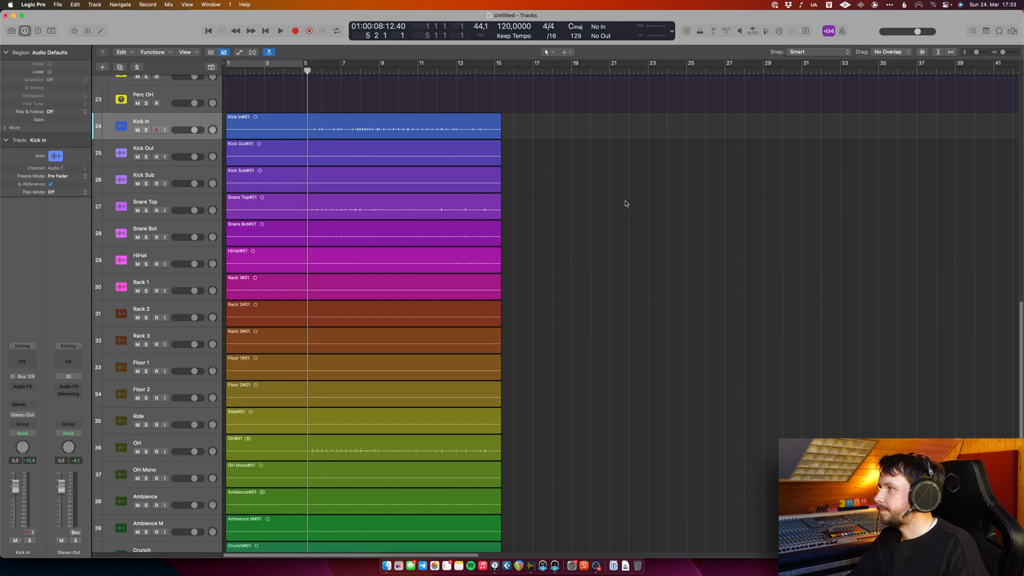
key("super+Up")
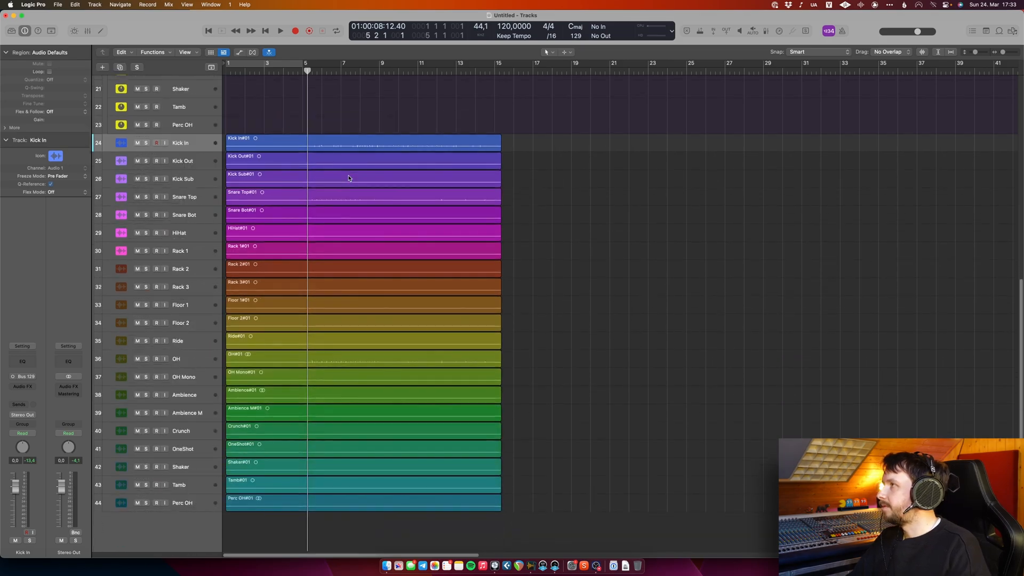
key("super+Up")
key("super+Up")
key("super+Up")
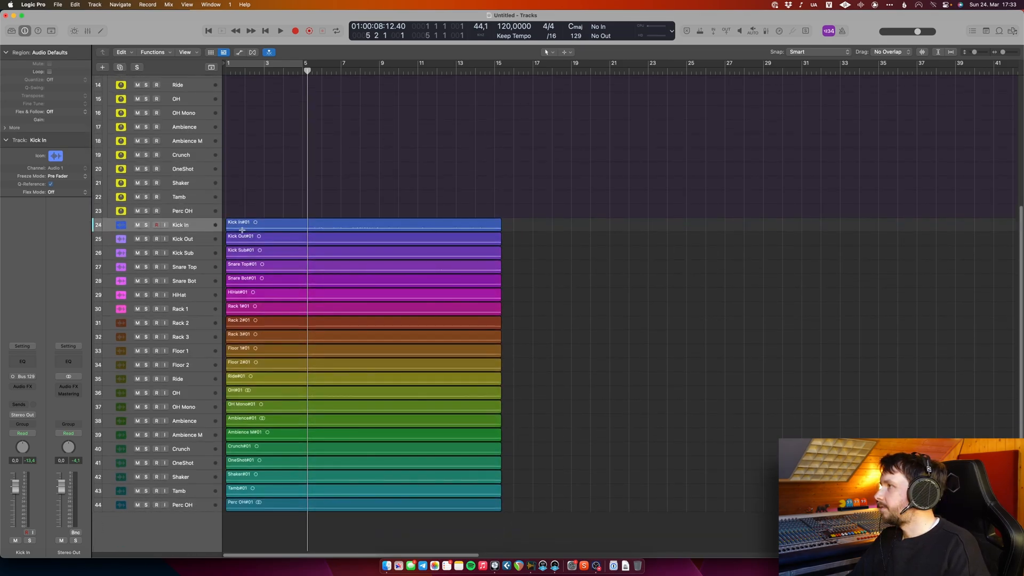
left_click(202, 508, "shift")
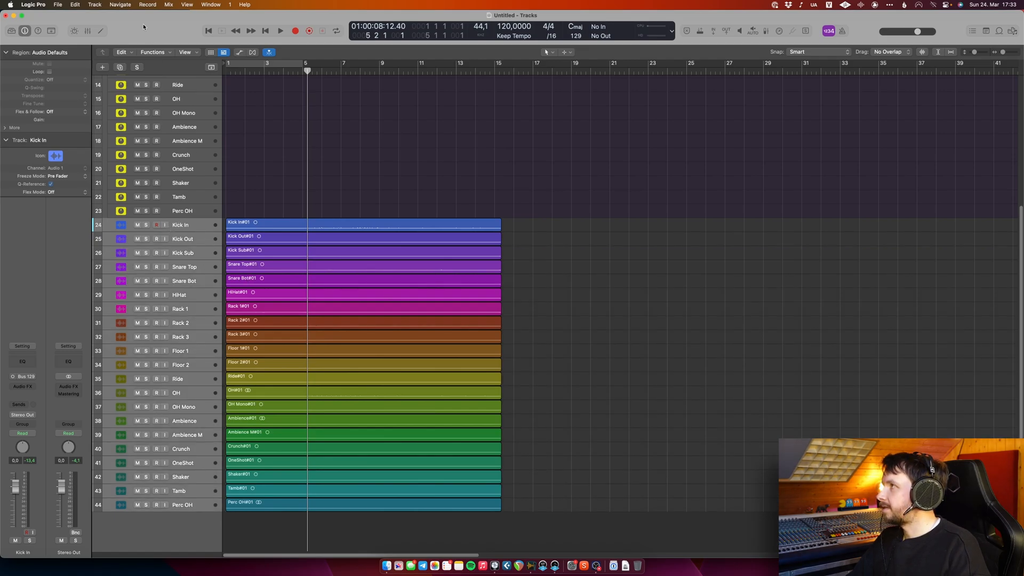
left_click(95, 5)
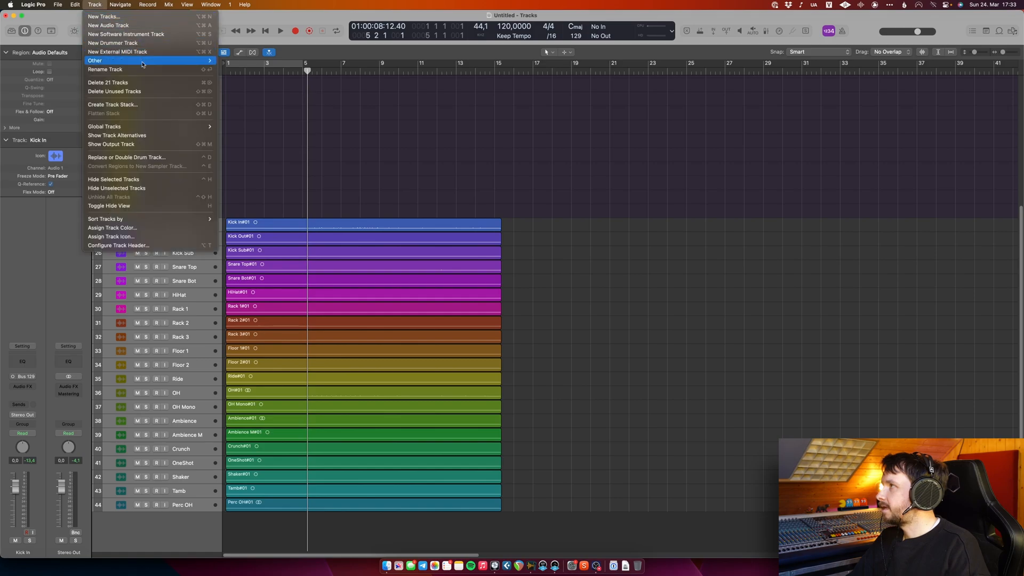
left_click(113, 105)
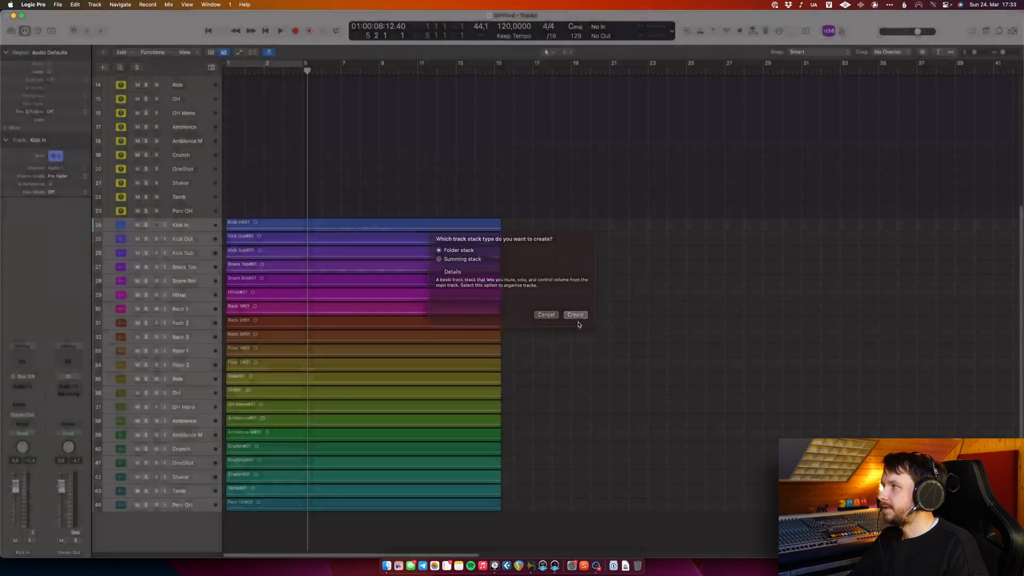
left_click(576, 321)
Rename the new folder stack of audio tracks as EZ AUDIO.
double_click(180, 403)
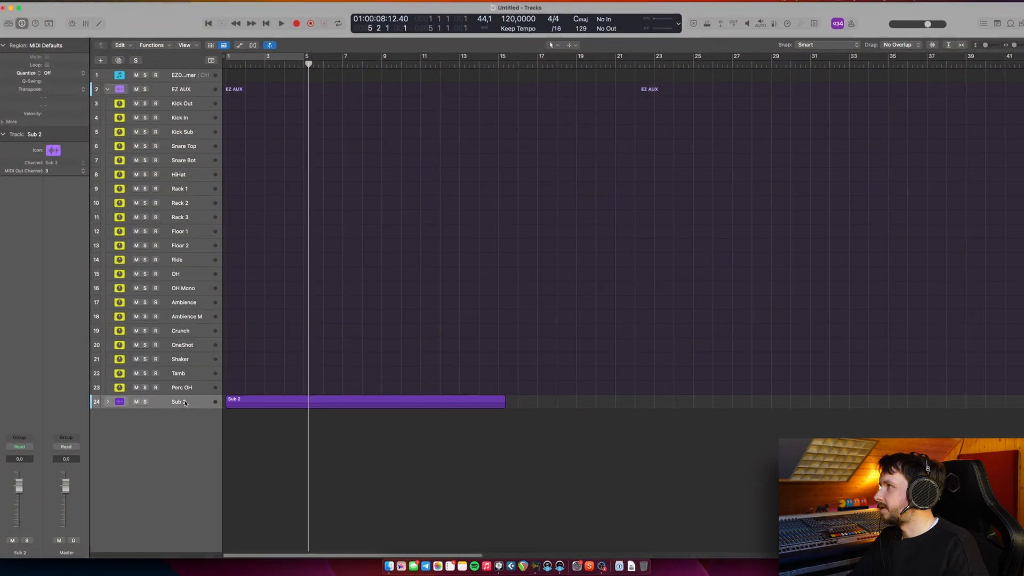
type("EZ DU")
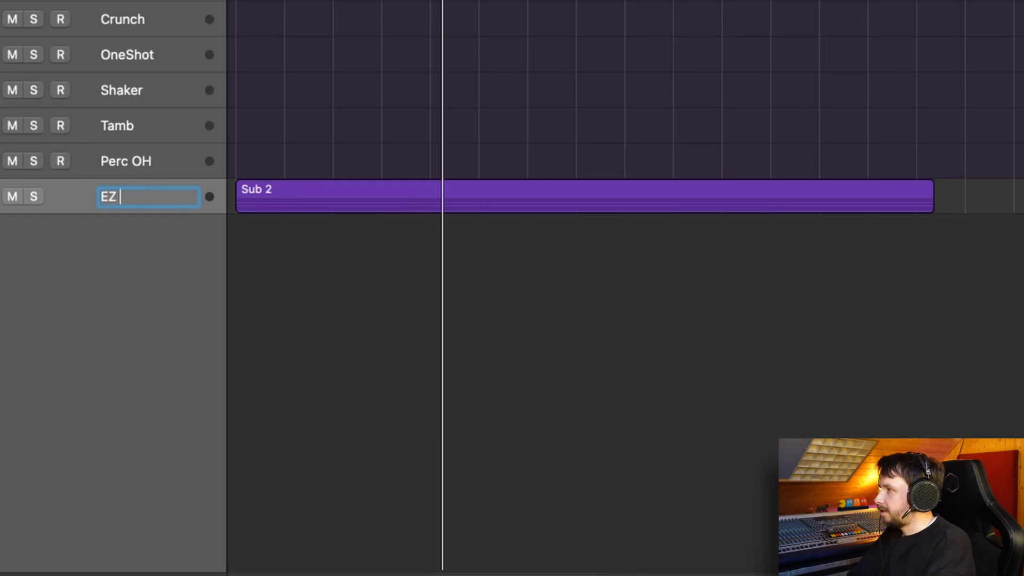
key("BackSpace")
key("BackSpace")
type("AUDIO")
key("Return")
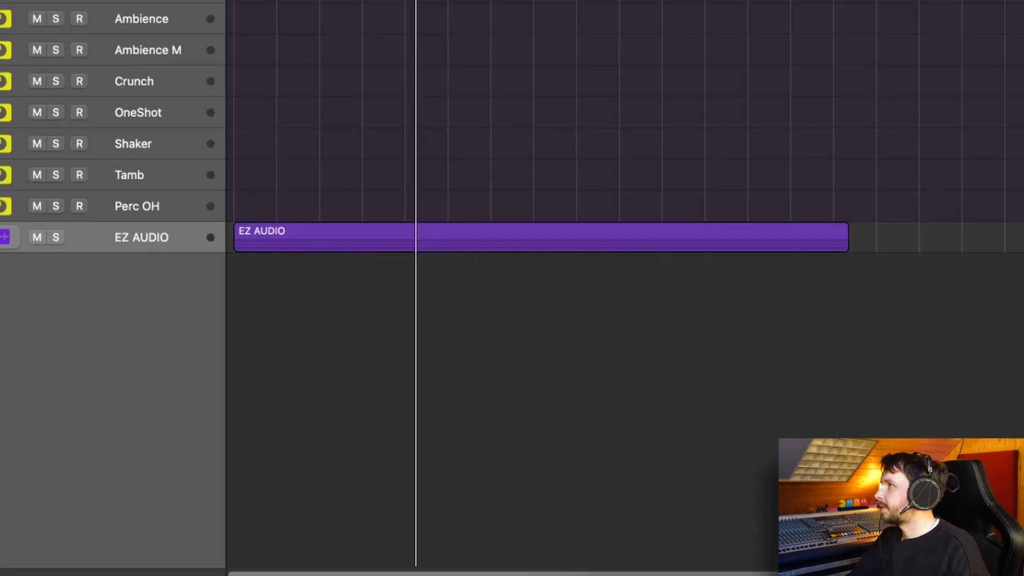
Collapse the EZ AUX stack, then briefly expand and collapse both the EZ AUX and EZ AUDIO stacks to check them.
left_click(110, 96)
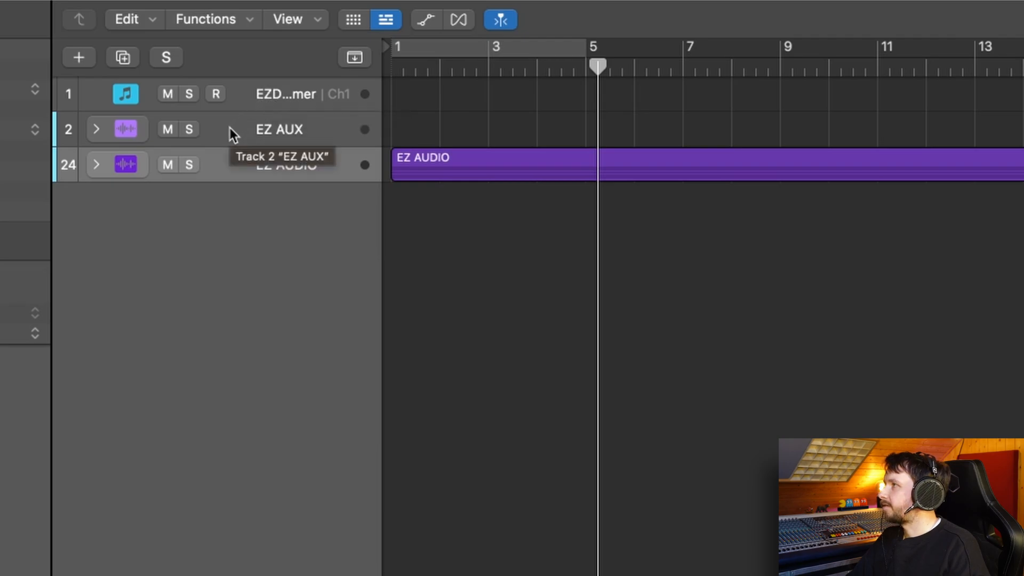
left_click(97, 129)
left_click(97, 129)
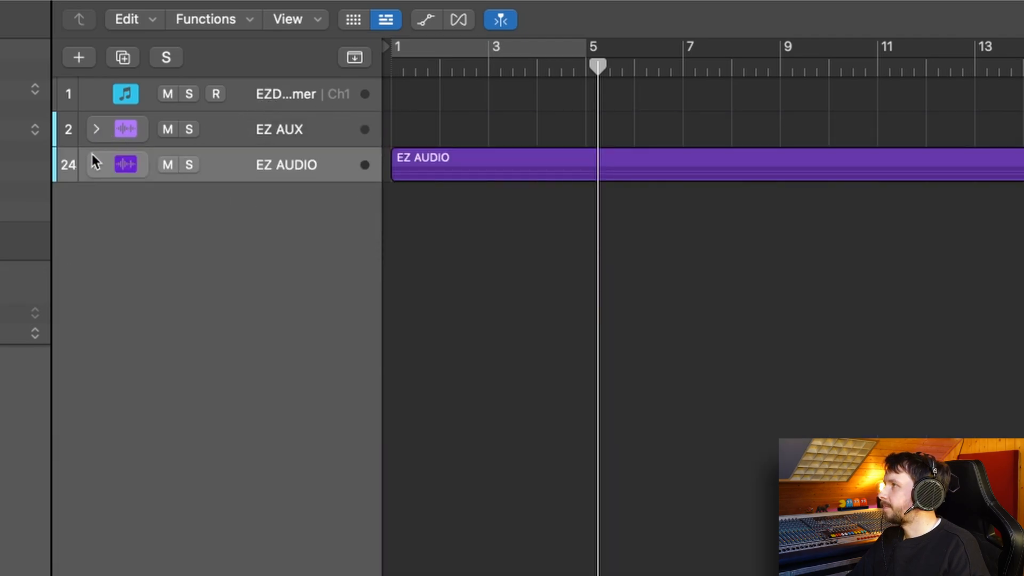
left_click(91, 164)
left_click(91, 164)
Group the EZDrummer track and the EZ AUX and EZ AUDIO stacks into one folder stack.
left_click(217, 94)
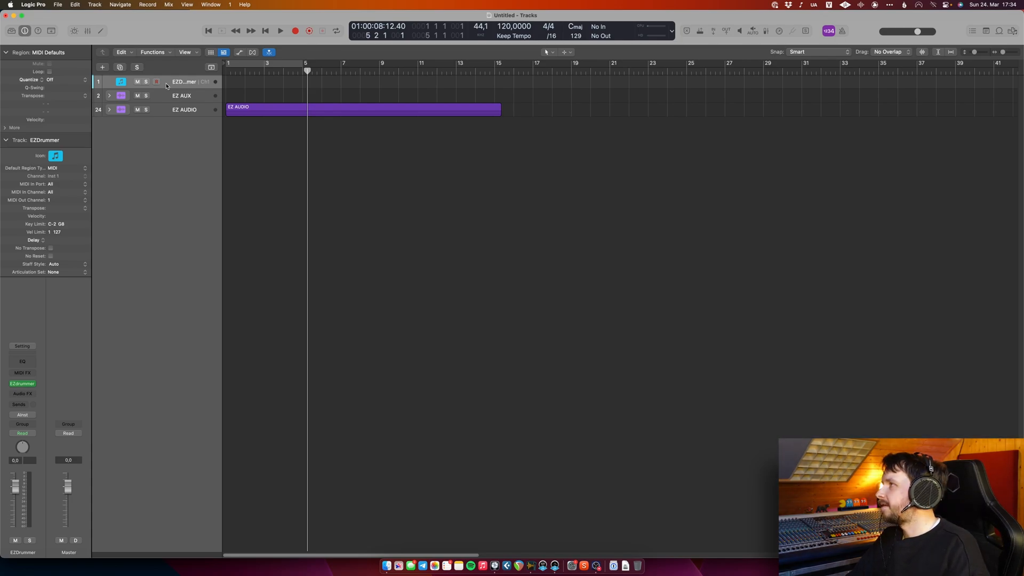
left_click(163, 110)
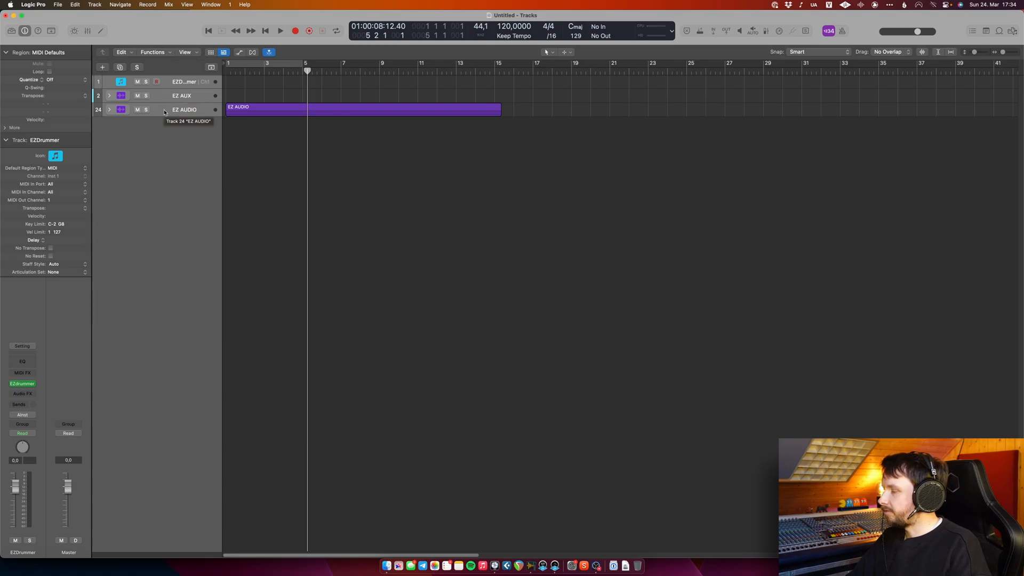
left_click(92, 5)
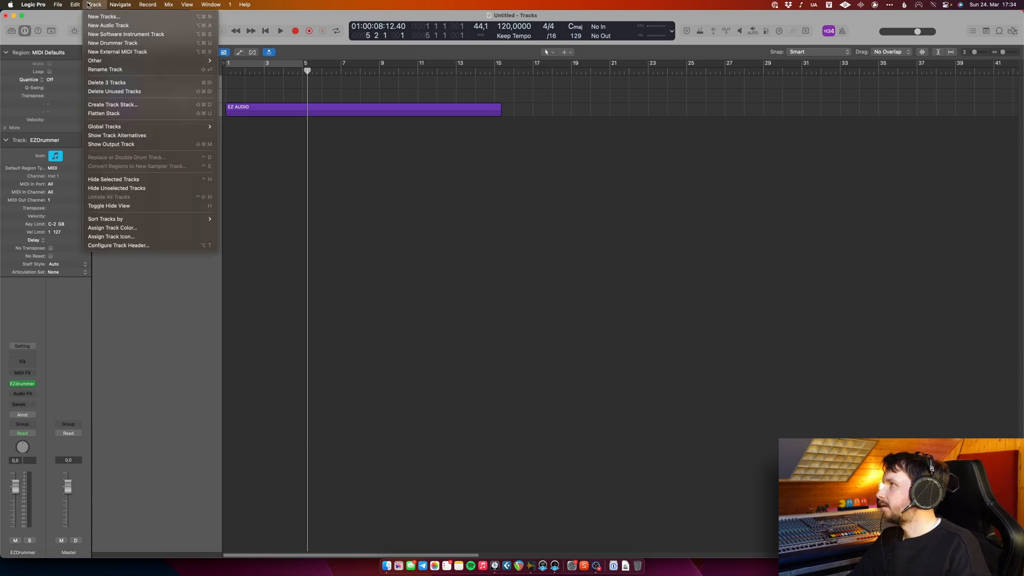
left_click(128, 105)
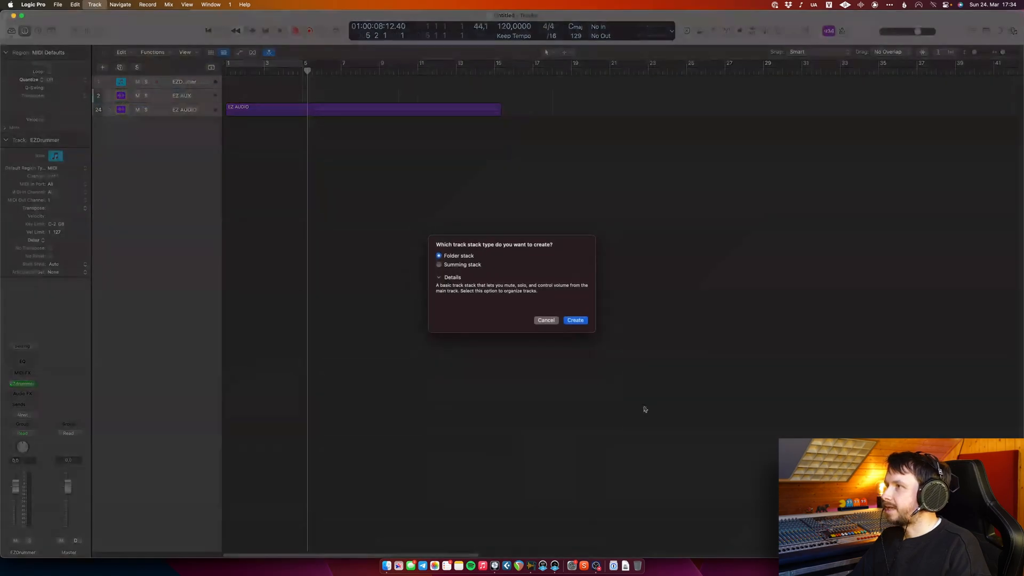
left_click(575, 320)
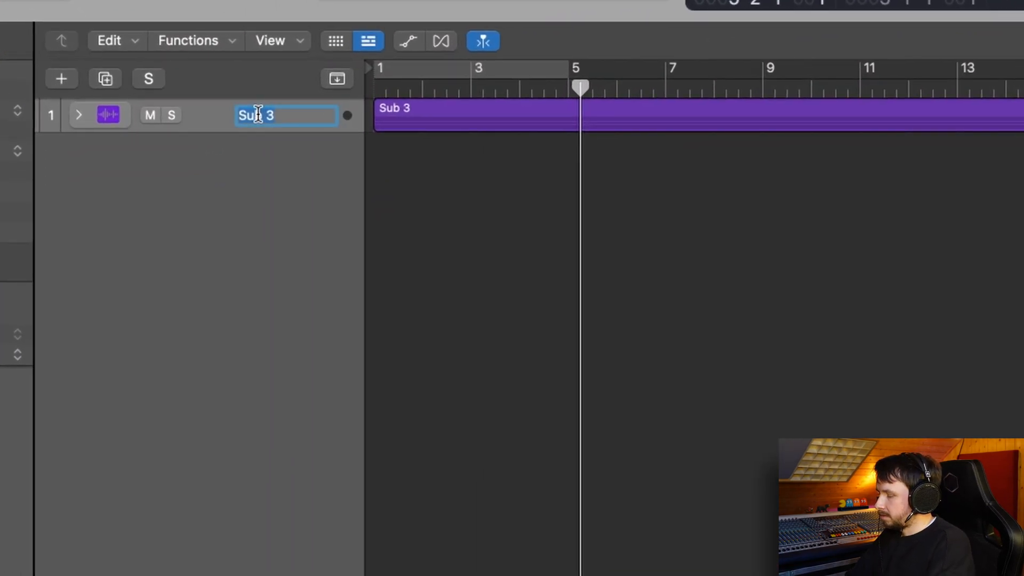
Rename the outer folder stack as EZ and expand it to show its contents.
type("EZ")
key("Return")
left_click(80, 114)
left_click(80, 114)
left_click(80, 114)
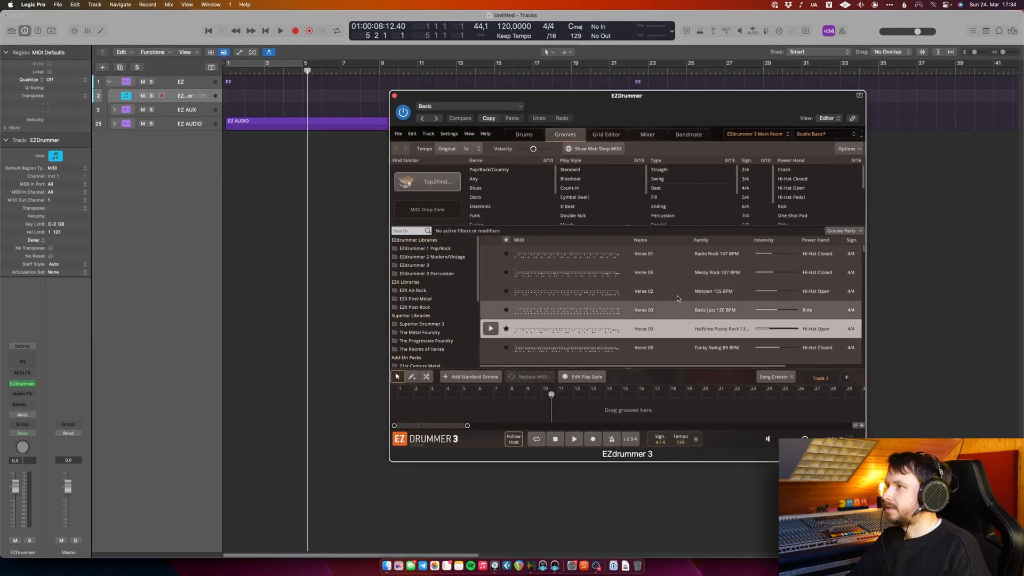
Place the Verse 03 Halftime Pushy Rock groove at bar 2 on the EZDrummer track without importing its tempo.
left_click_drag(654, 106, 946, 201)
left_click_drag(875, 425, 323, 106)
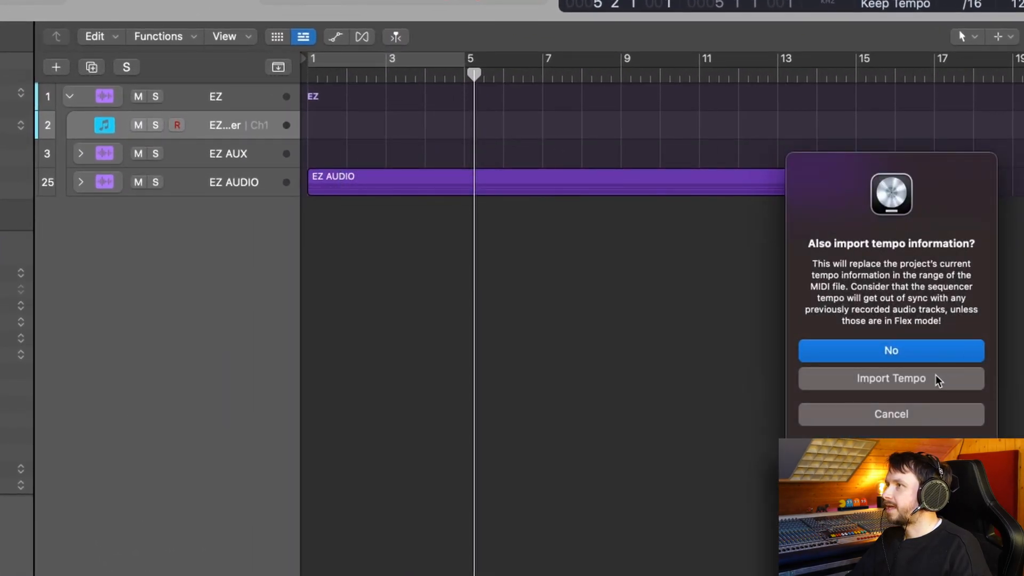
left_click(905, 350)
left_click_drag(572, 118, 494, 120)
Play the groove from bar 2, check the EZ AUX channels' signal, and inspect Kick Out, Kick In, Kick Sub and Snare Top.
left_click(346, 68)
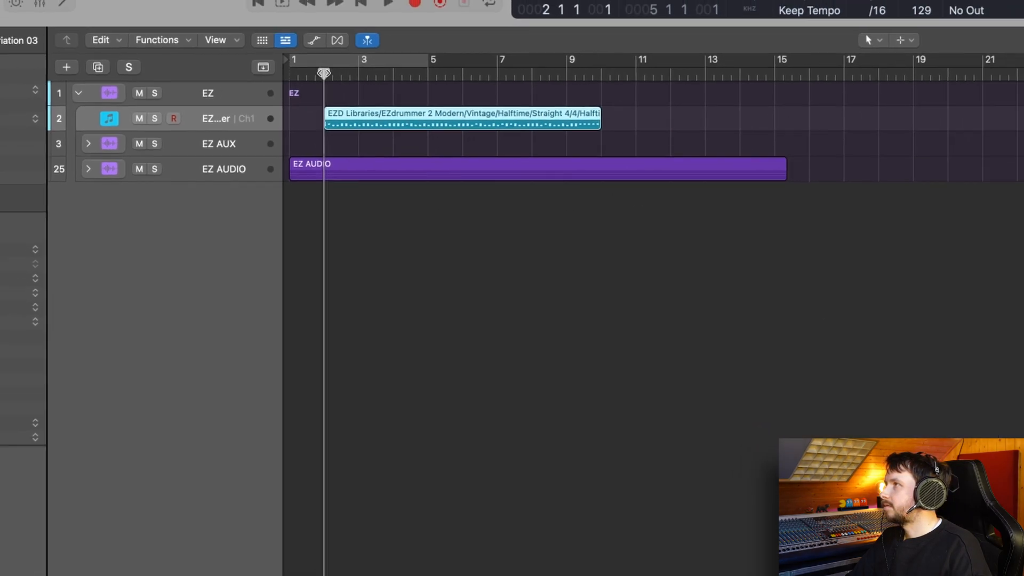
key("space")
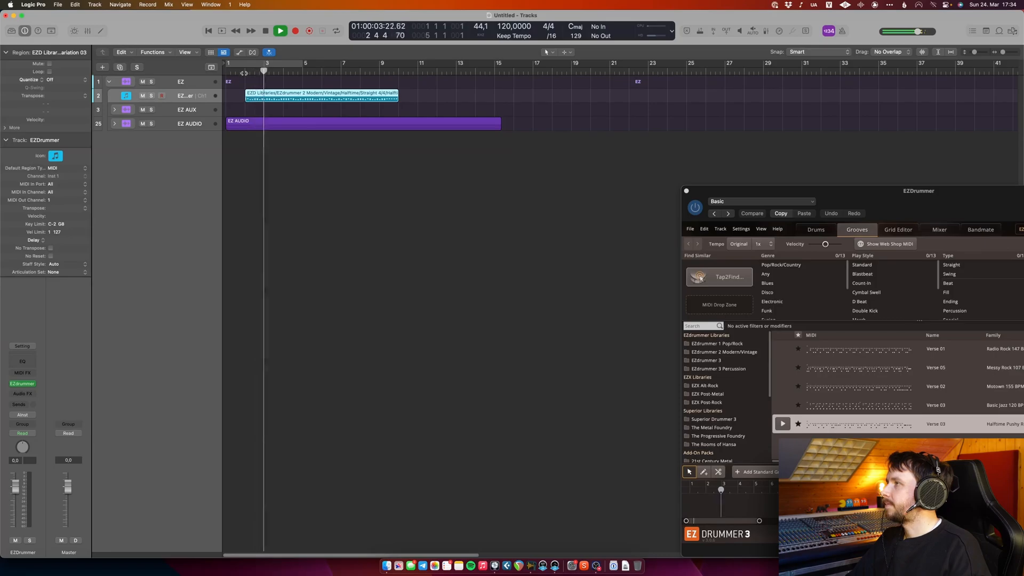
left_click(114, 110)
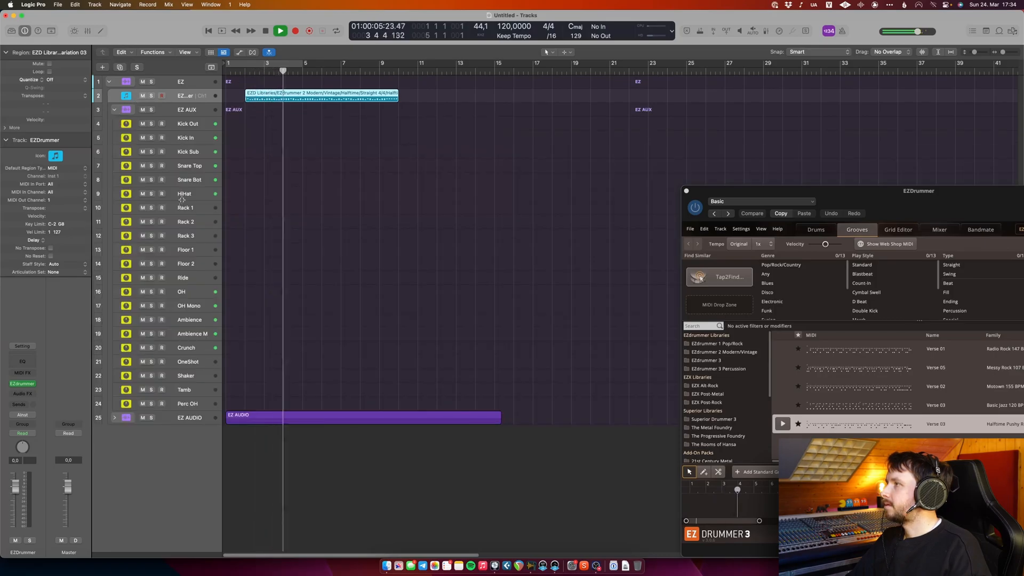
left_click(204, 129)
key("space")
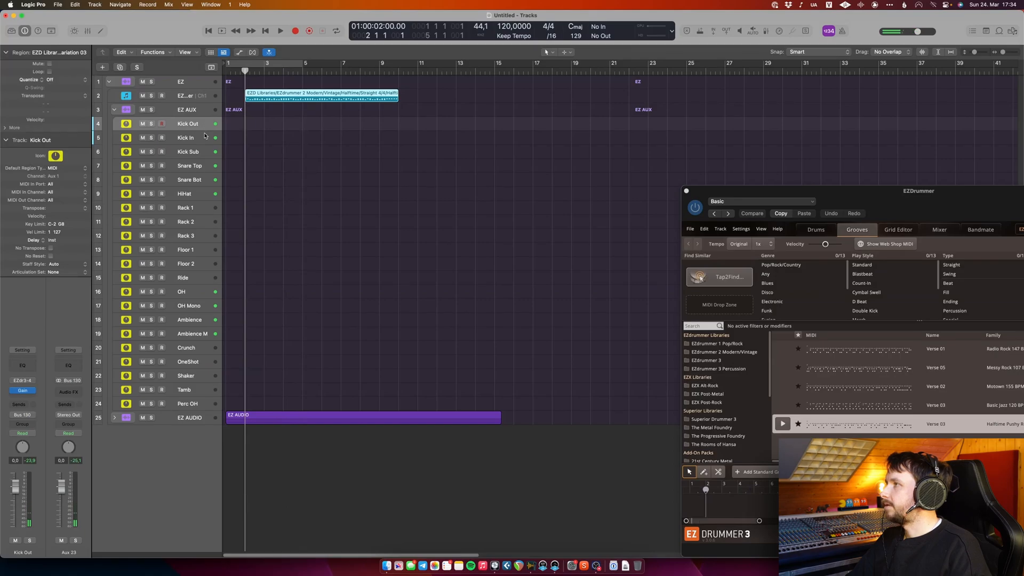
left_click(205, 136)
left_click(206, 155)
left_click(206, 165)
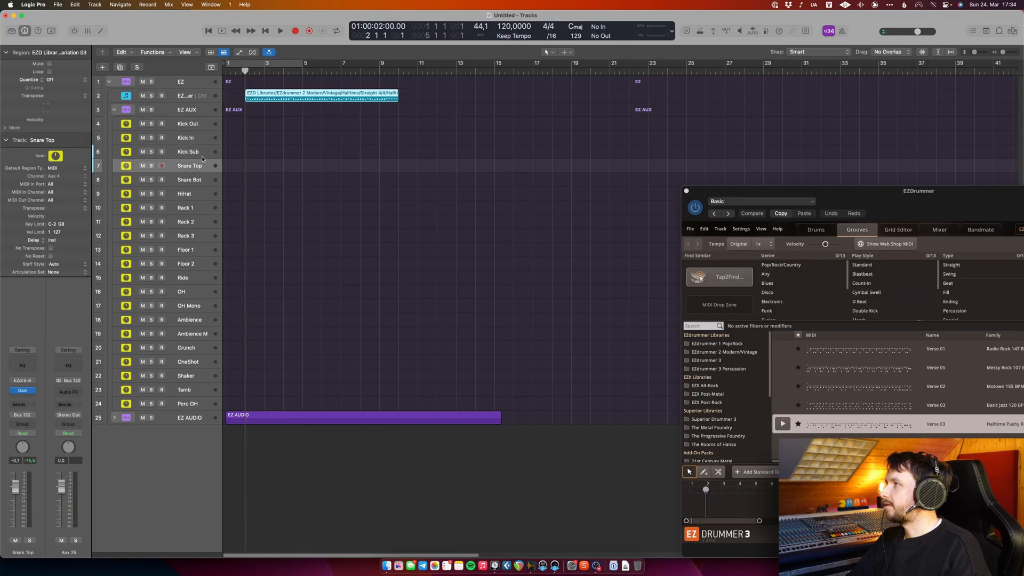
Expand the EZ AUDIO stack in place of EZ AUX and arm its tracks from Kick In to Perc OH for recording.
left_click(115, 109)
left_click(114, 124)
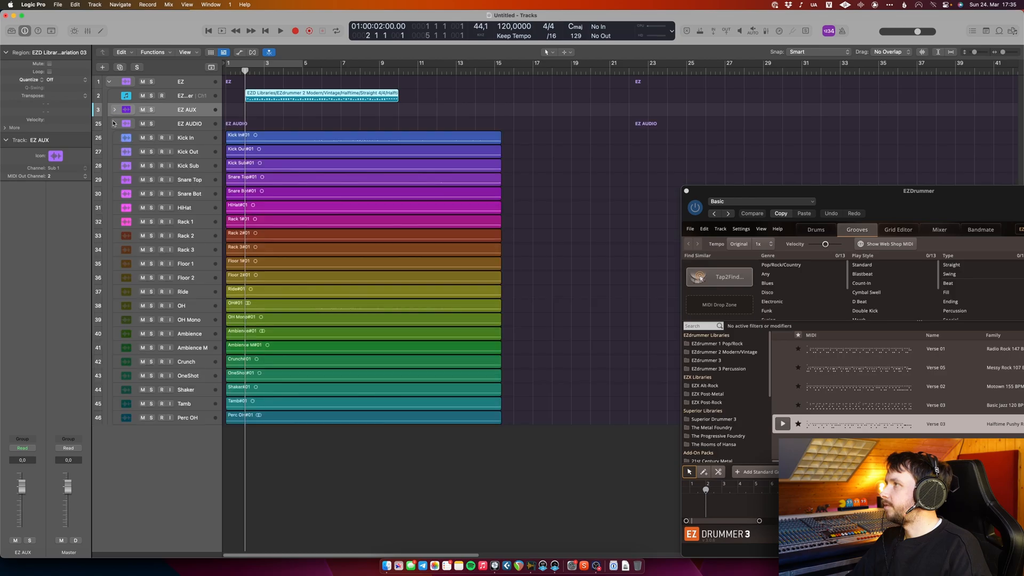
left_click(204, 141)
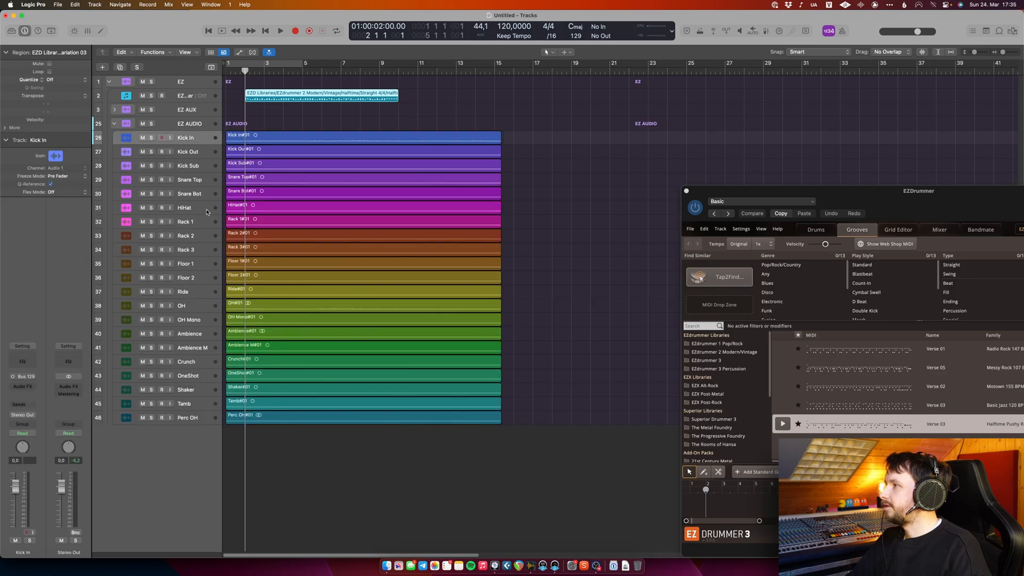
left_click(207, 417, "shift")
left_click(161, 417)
Delete all the recorded regions on the EZ AUDIO tracks together with their audio files on disk.
left_click_drag(509, 132, 443, 418)
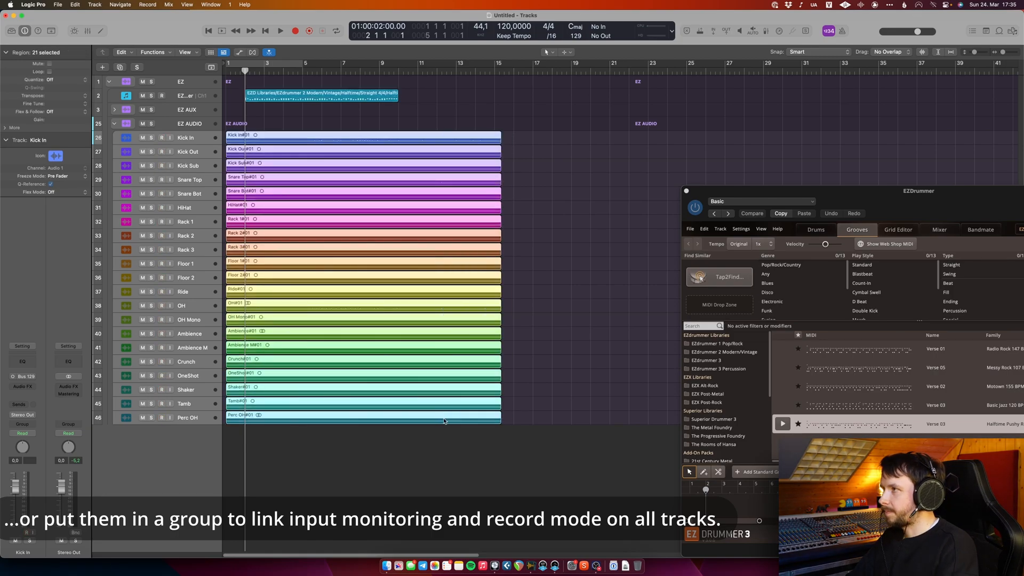
key("Delete")
left_click(578, 201)
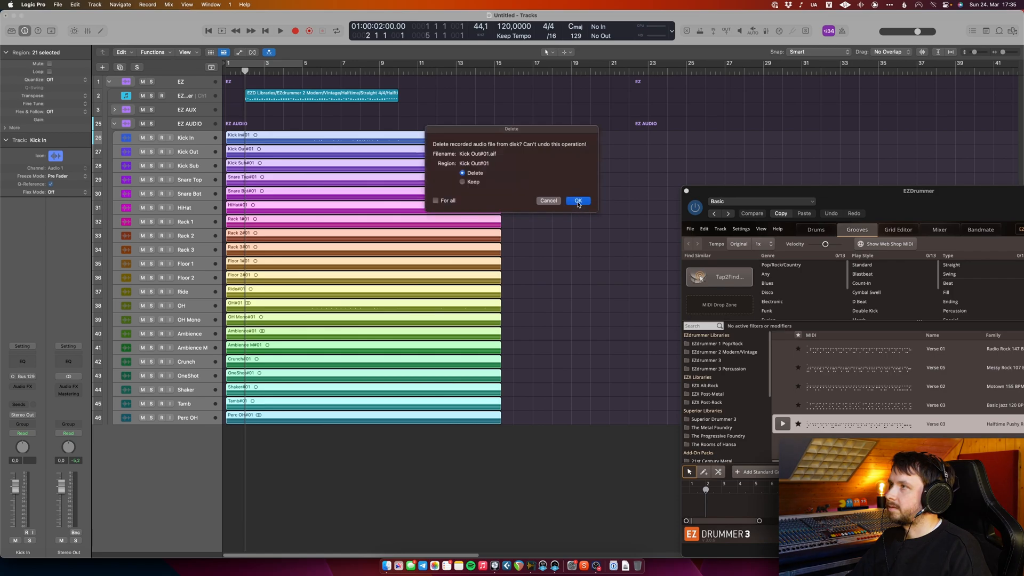
left_click(436, 201)
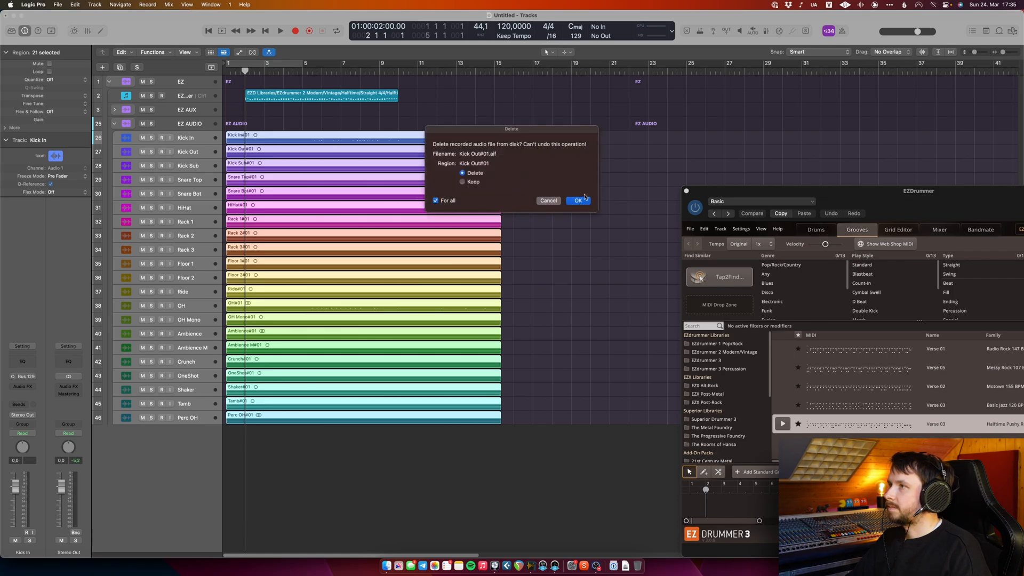
left_click(578, 201)
Record about four bars of the groove from bar 2 onto the armed audio tracks, and delete the groove's MIDI region.
left_click(296, 31)
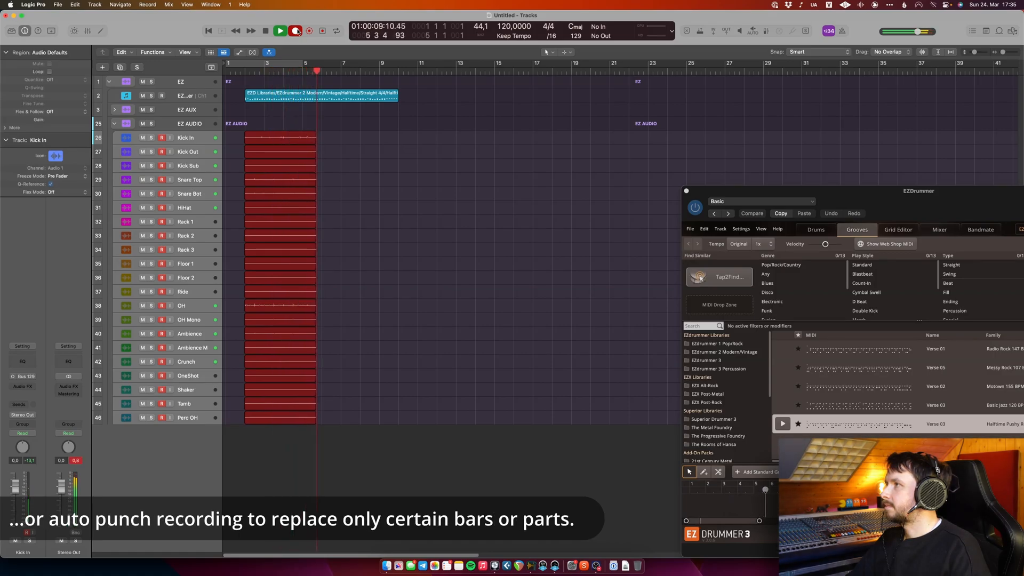
key("space")
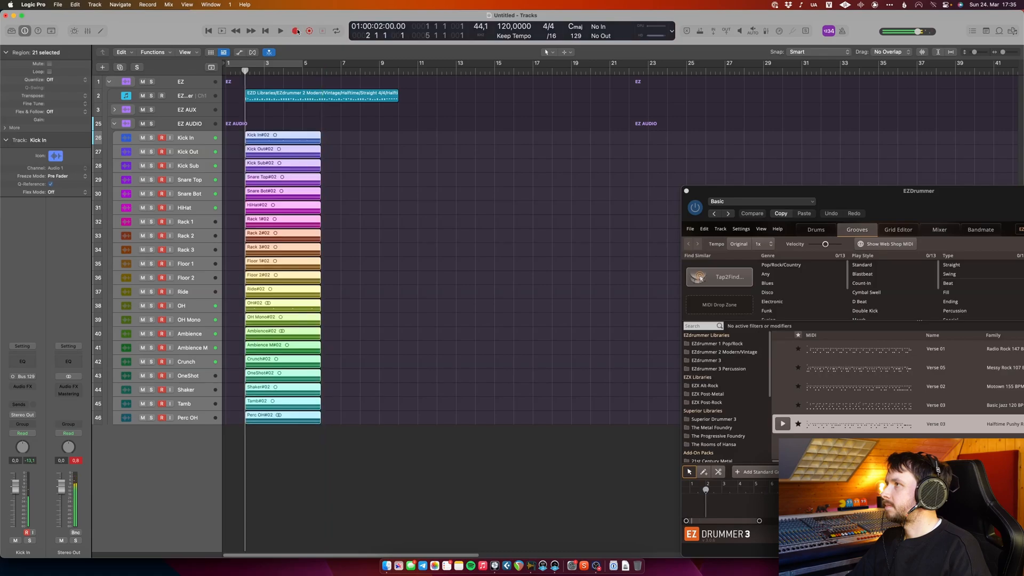
left_click(343, 94)
key("Delete")
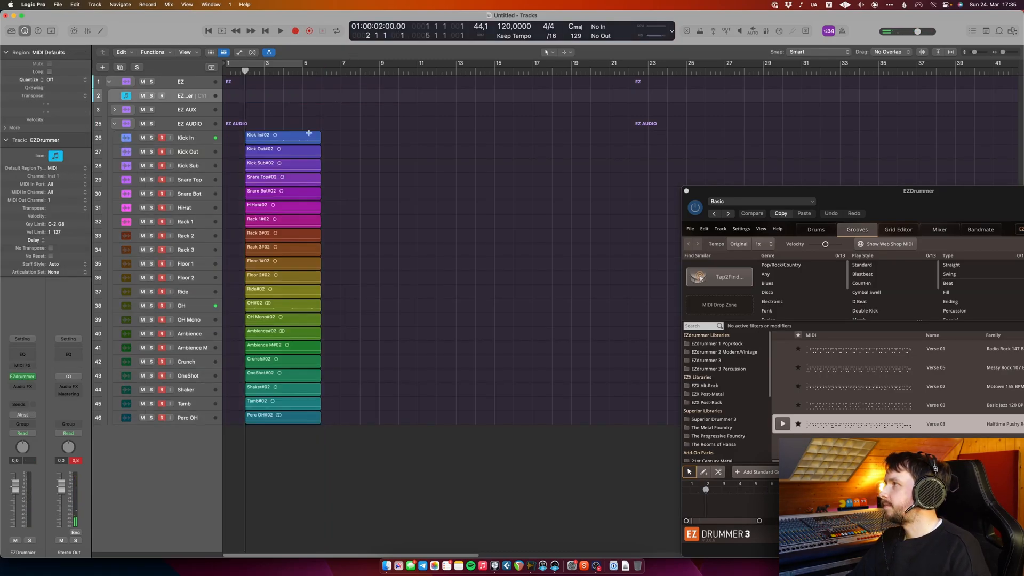
Disarm the audio tracks from Kick In to Perc OH and play back the new recordings from bar 2 at larger track heights.
left_click(198, 141)
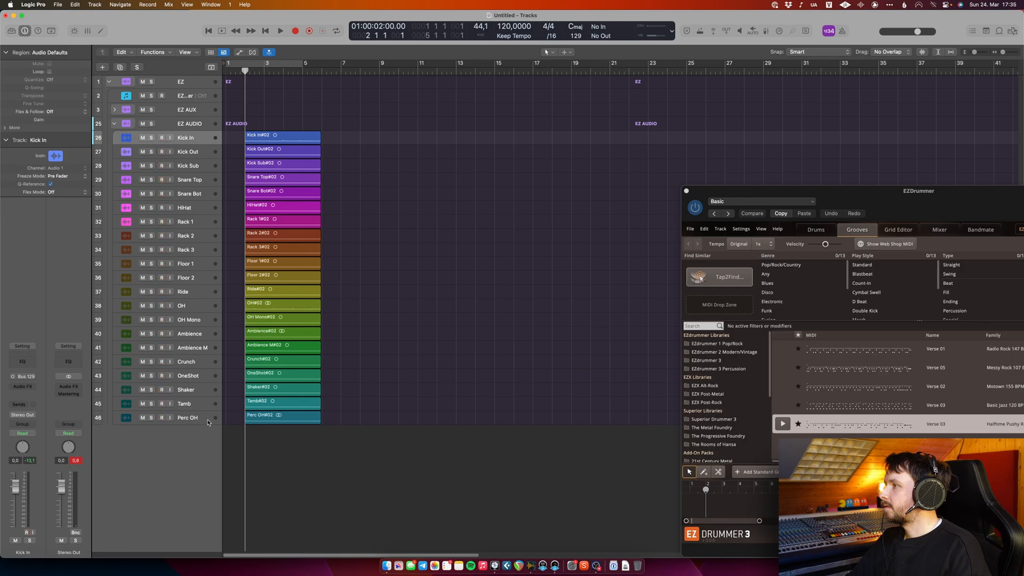
left_click(180, 420, "shift")
key("space")
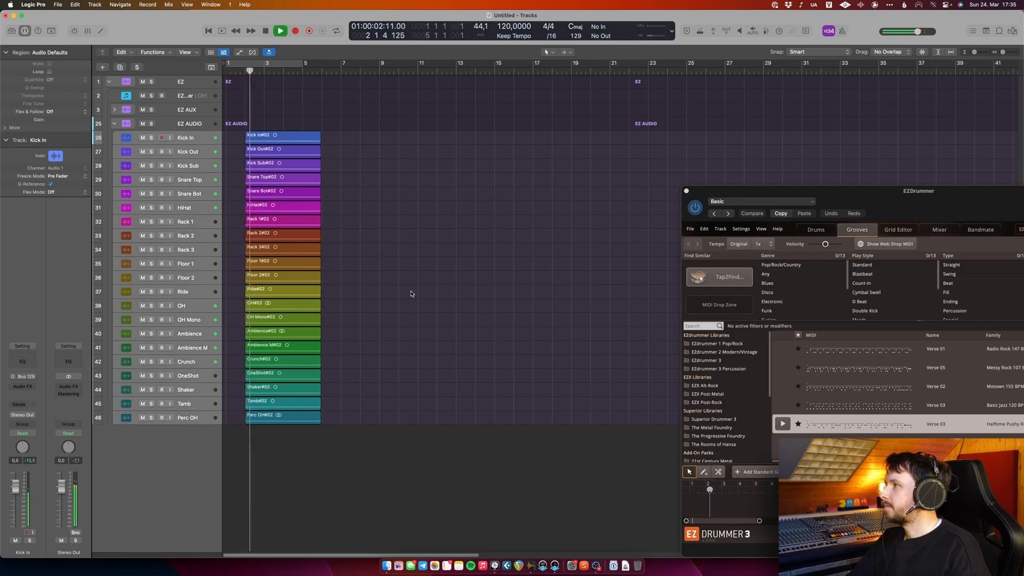
key("super+Down")
key("super+Down")
key("super+Down")
key("super+Down")
key("super+Down")
key("super+Down")
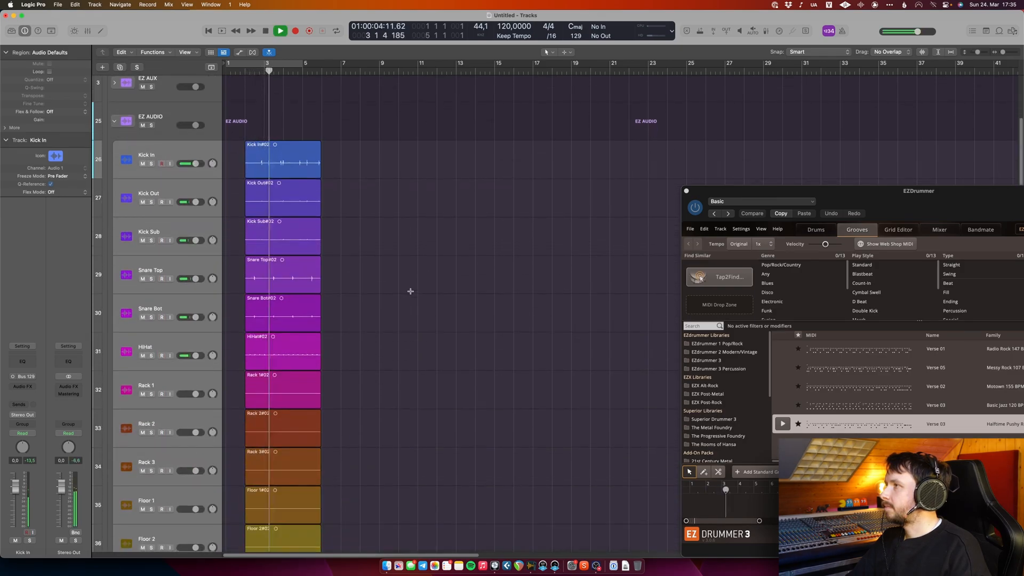
Stop playback and delete all recorded regions on the audio tracks from Kick In to Perc OH.
key("space")
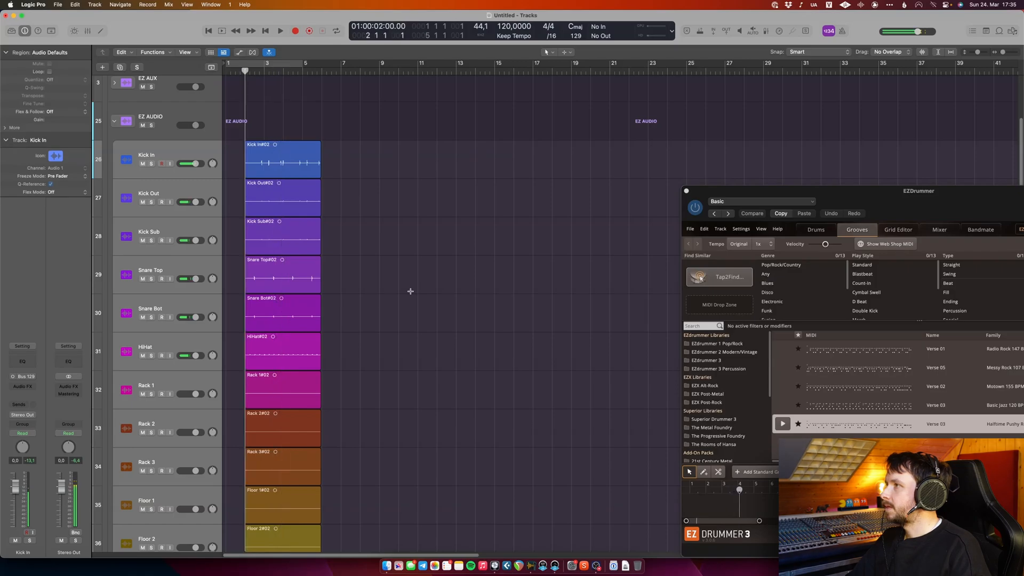
key("super+Up")
key("super+Up")
key("super+Up")
key("super+Up")
key("super+Up")
key("super+Up")
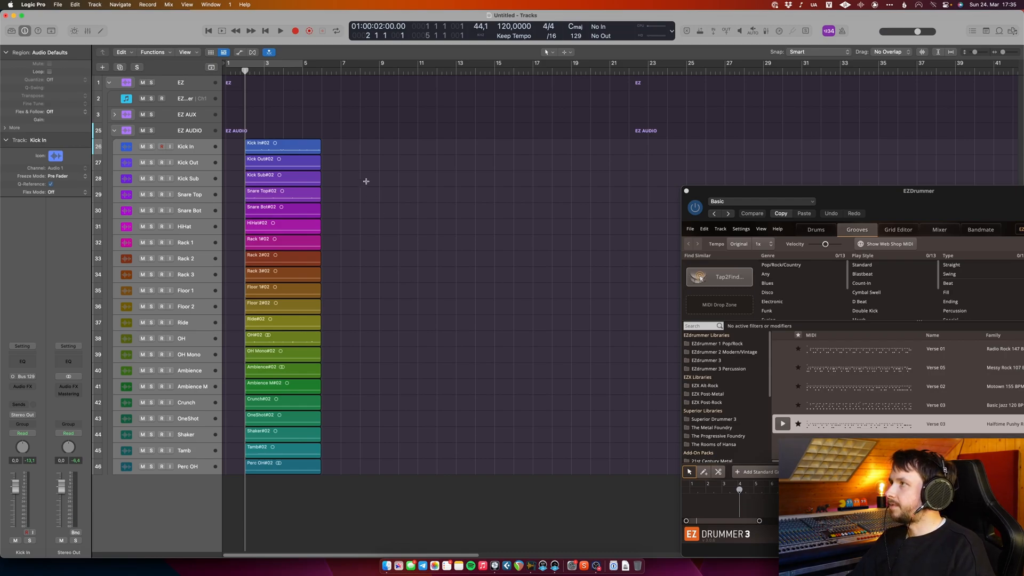
left_click_drag(331, 139, 290, 462)
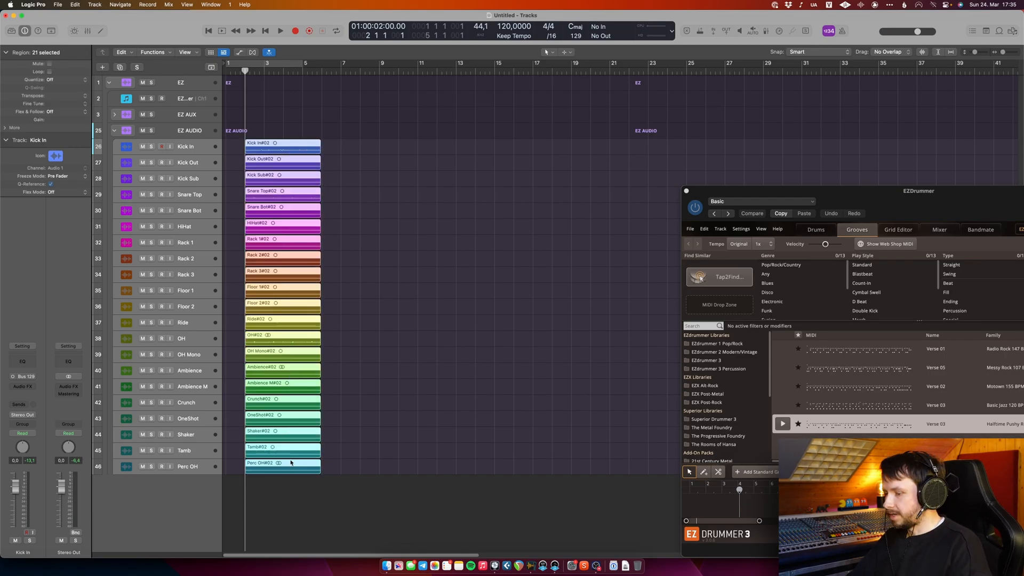
key("BackSpace")
key("Return")
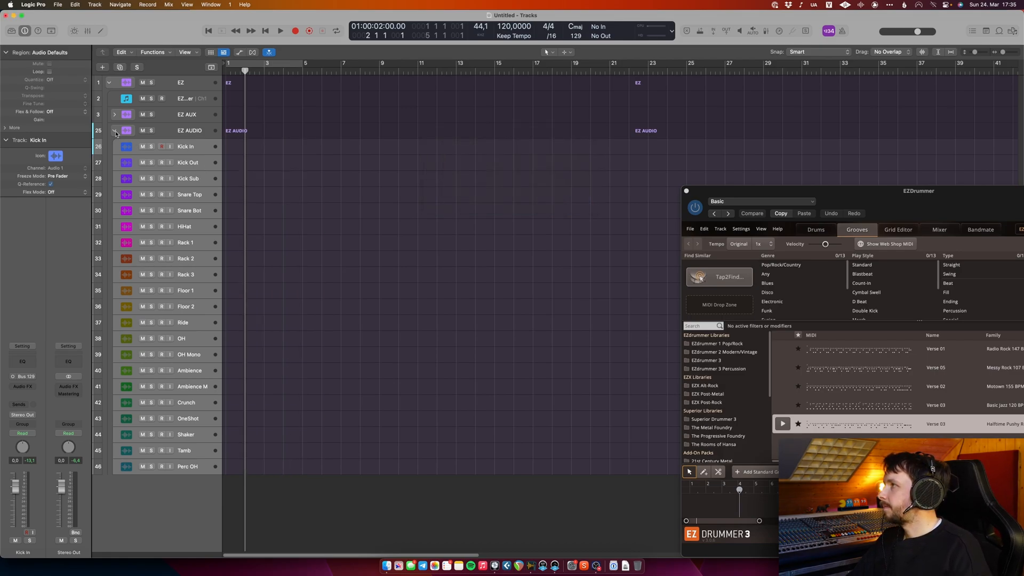
Collapse the EZ AUDIO stack and the enclosing EZ stack, and return the playhead to the project start.
left_click(205, 148)
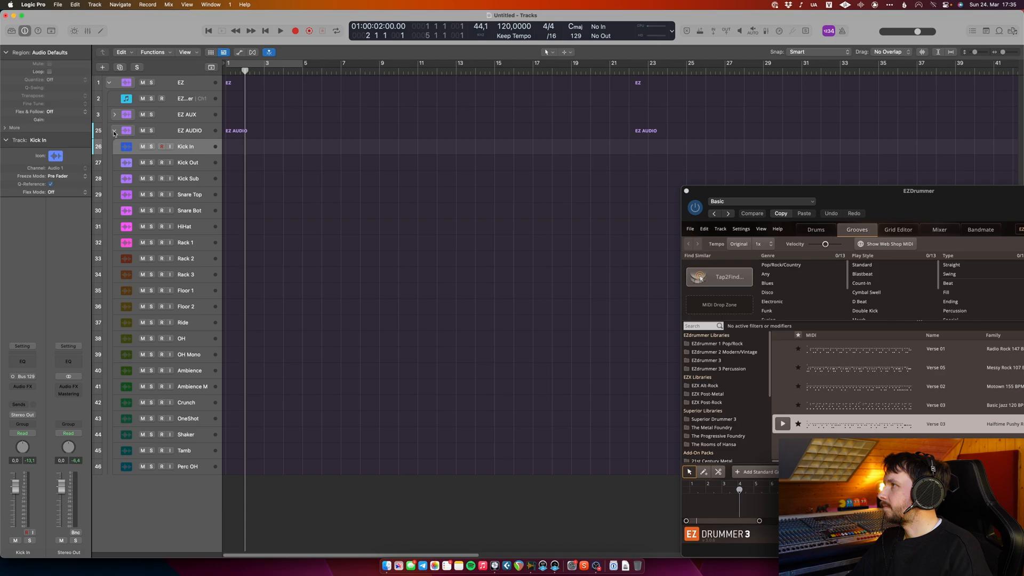
left_click(113, 133)
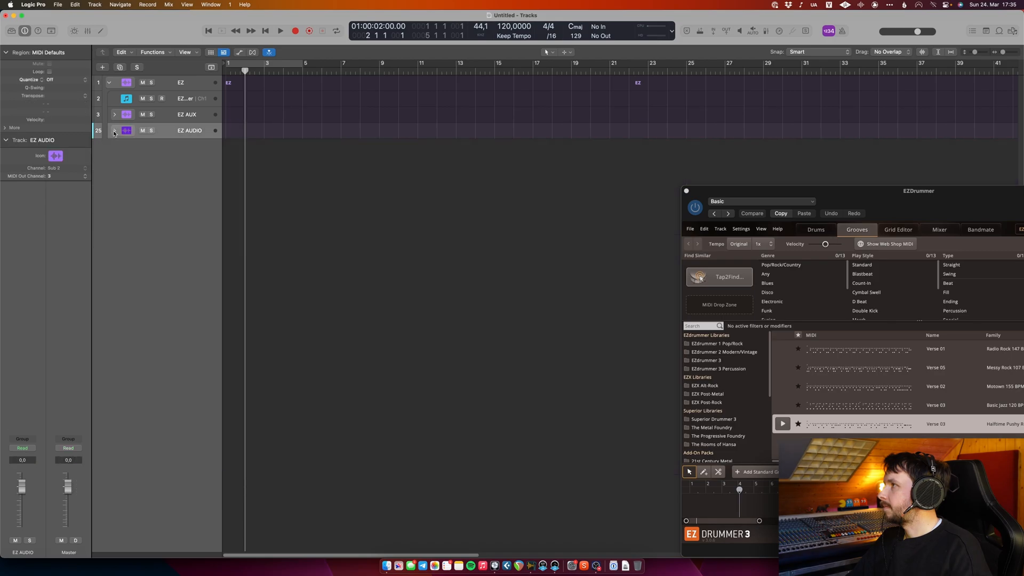
left_click(107, 83)
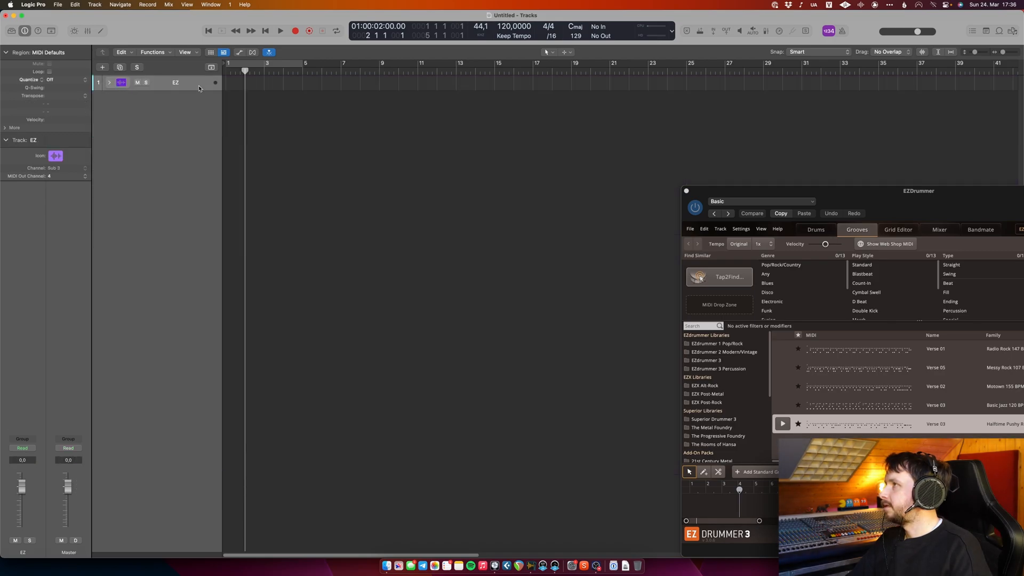
key("Return")
Save the project as a template named EZ Youtube in the Project Templates folder.
left_click(58, 5)
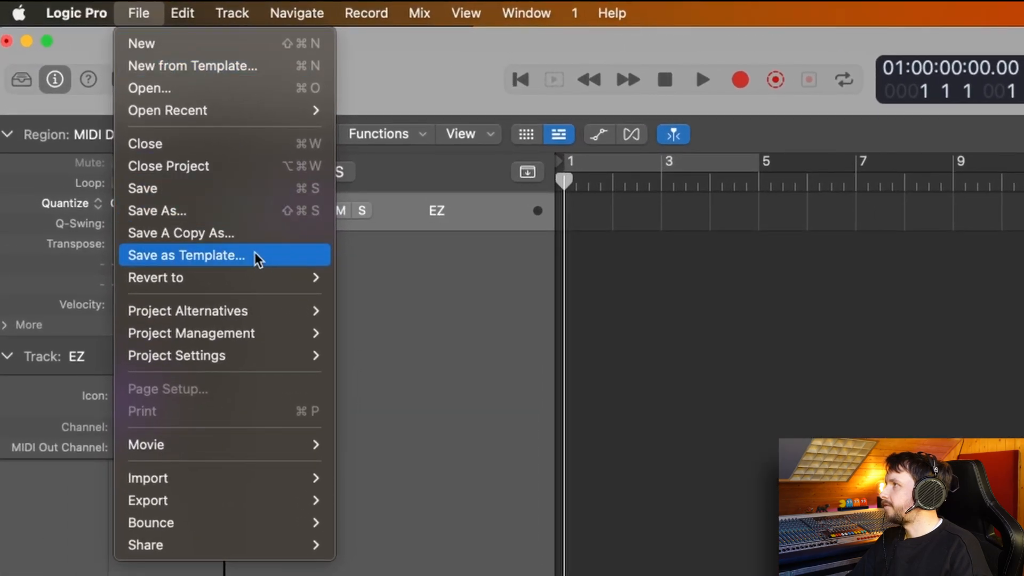
left_click(255, 259)
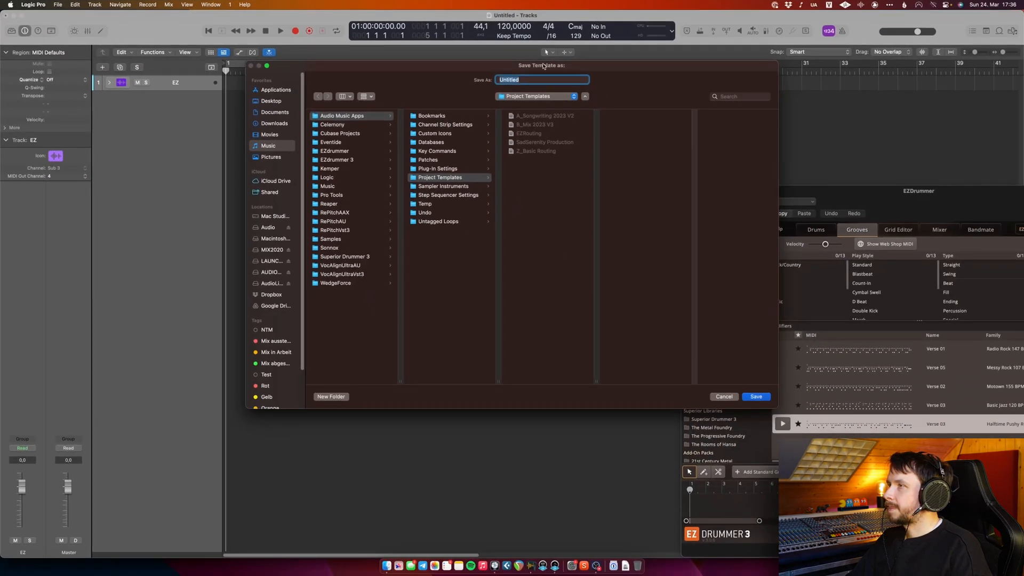
type("EZ")
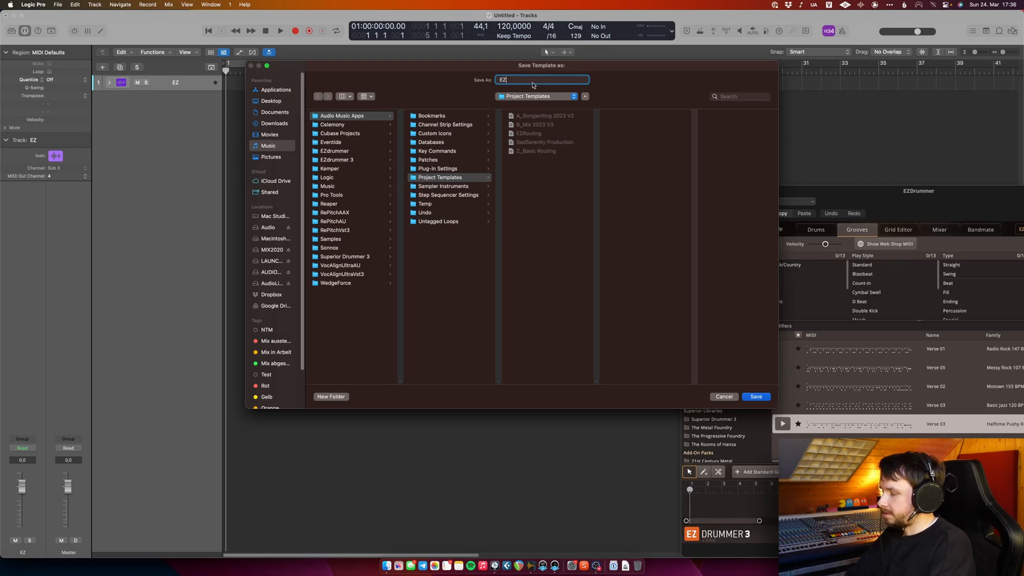
type(" Youtube")
key("Return")
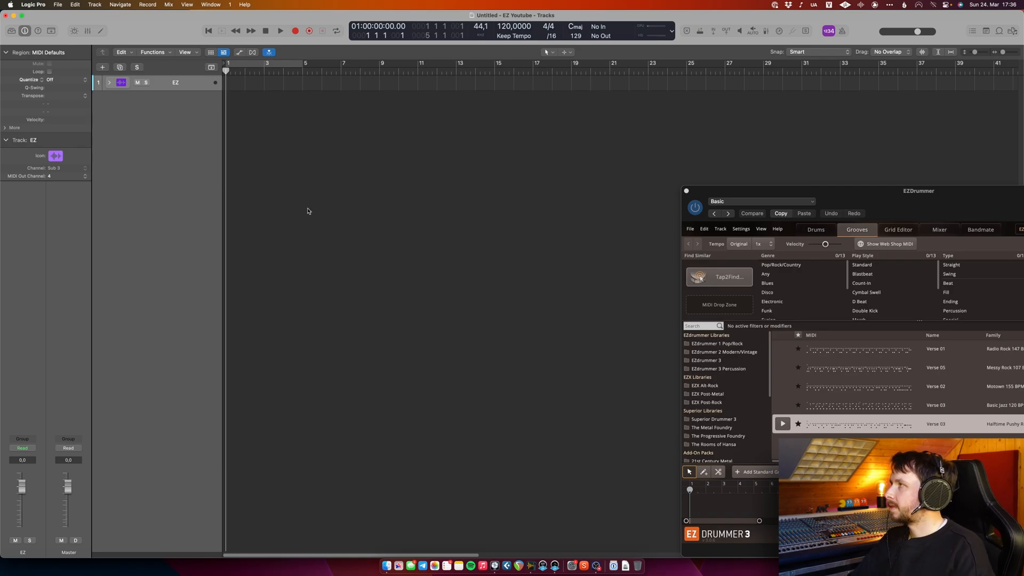
Close the current project without saving and create a new project from the EZ Youtube template.
left_click(57, 5)
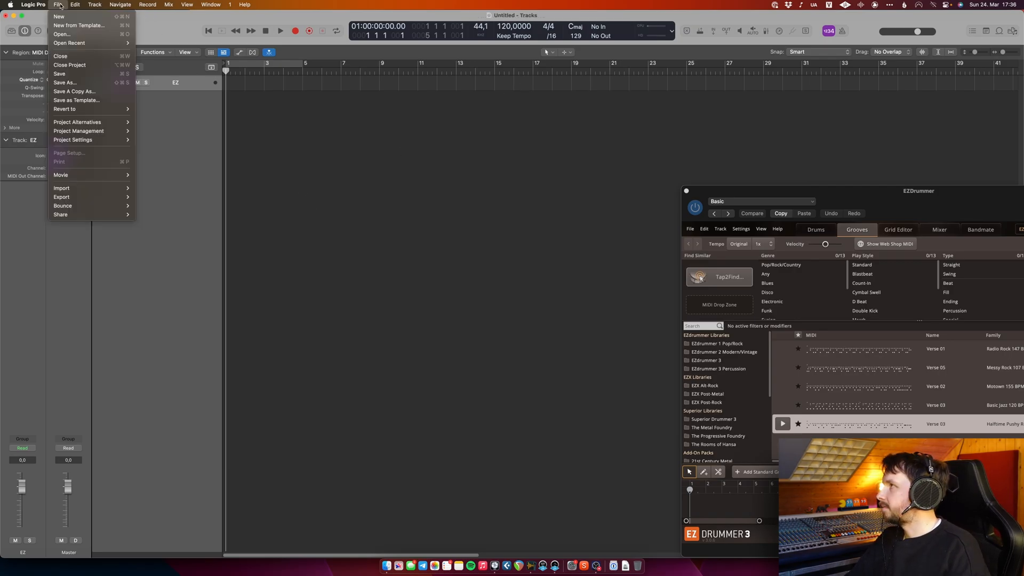
left_click(78, 64)
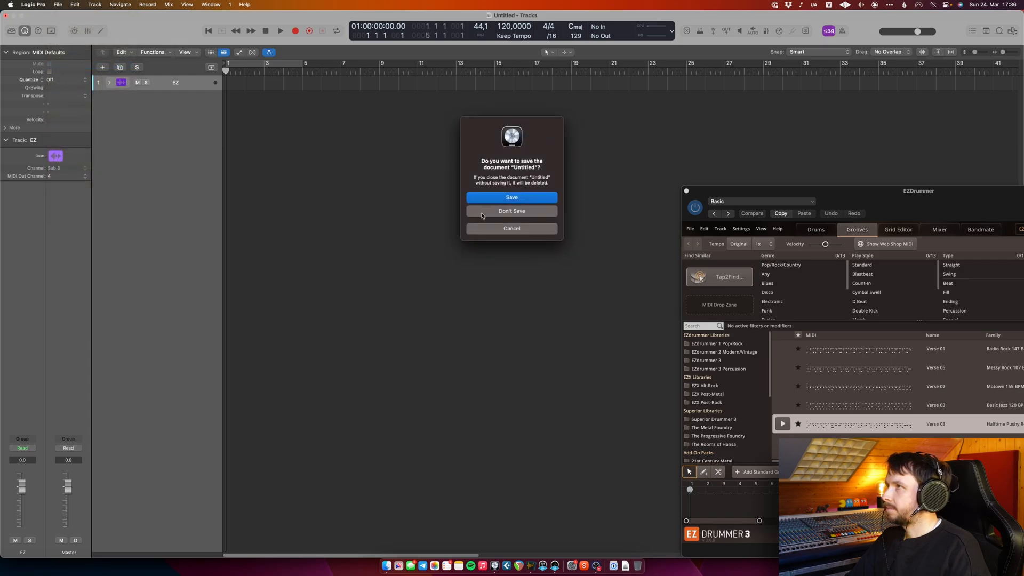
left_click(481, 215)
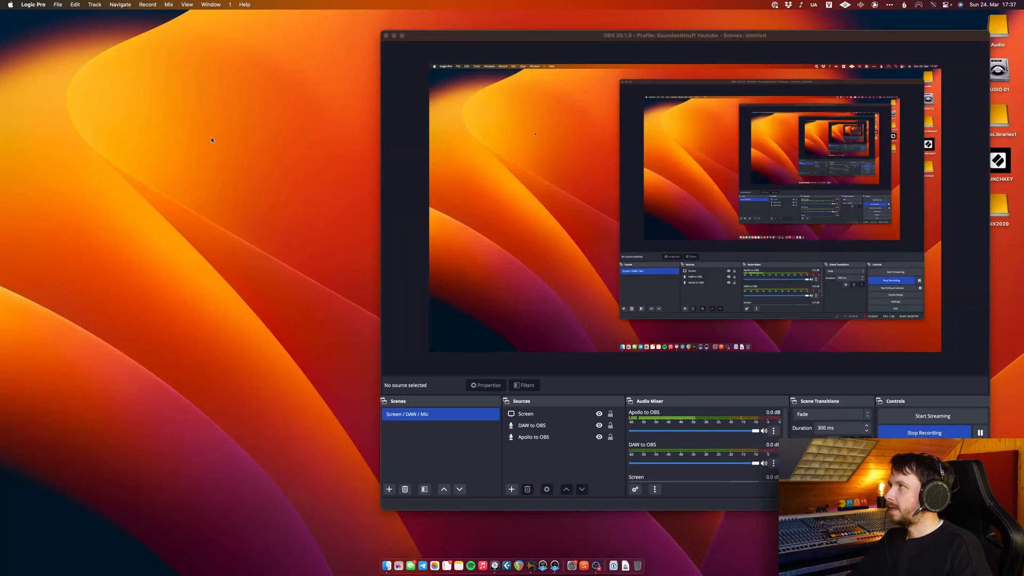
left_click(57, 4)
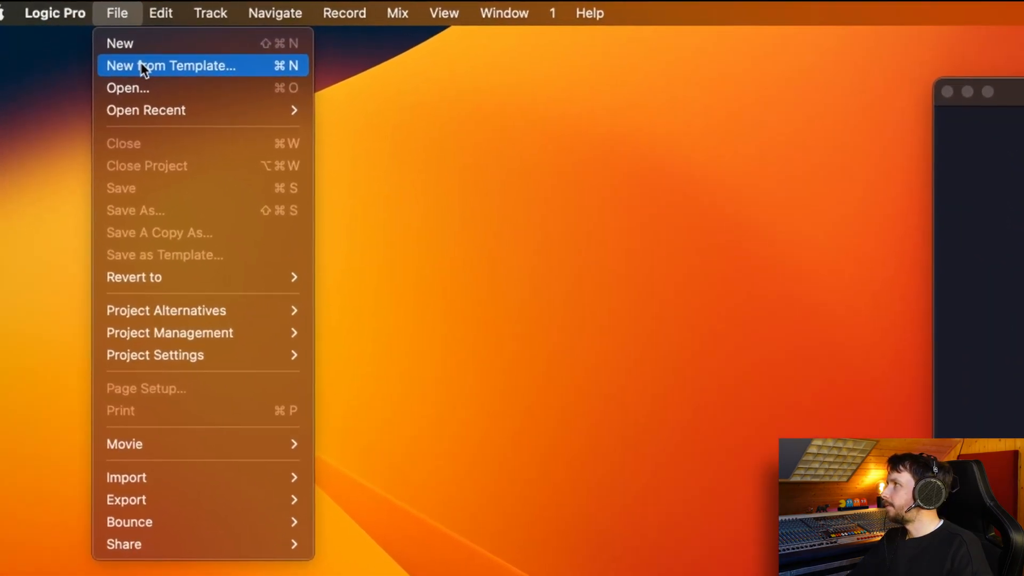
left_click(141, 65)
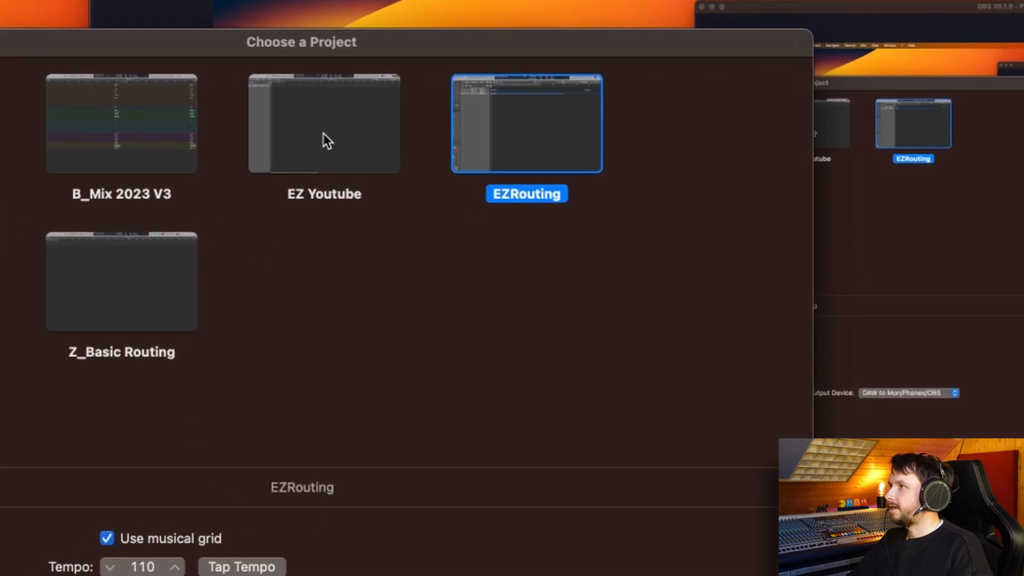
left_click(323, 133)
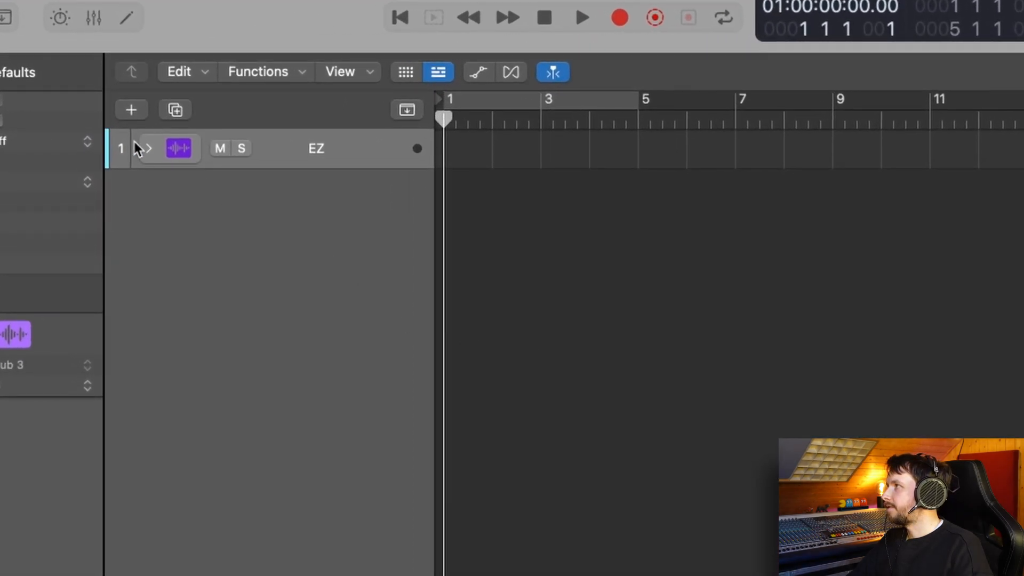
Expand the EZ stack to show its EZ AUX and EZ AUDIO stacks, and close the EZdrummer plug-in window.
left_click(149, 149)
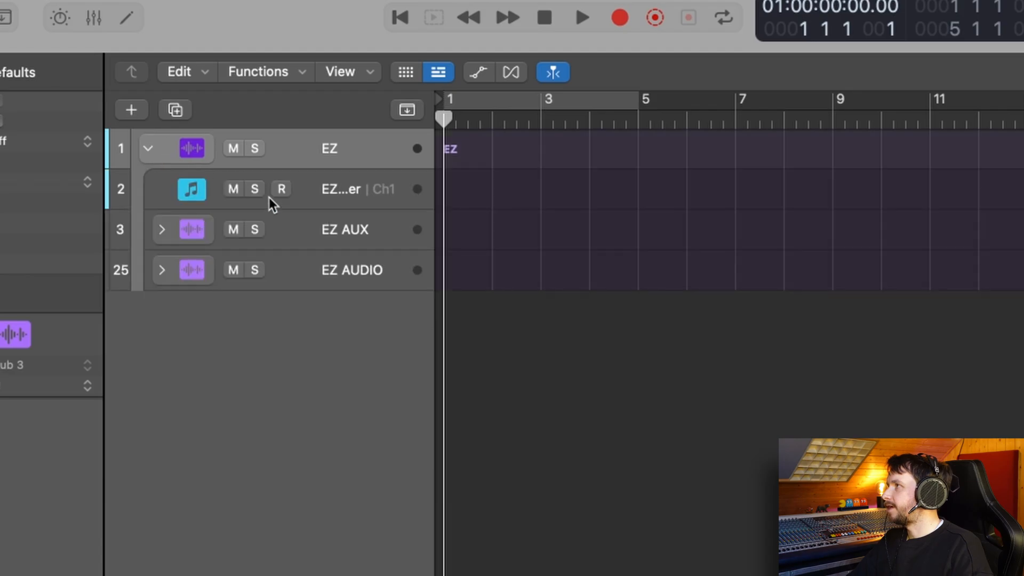
left_click(296, 232)
left_click(306, 279)
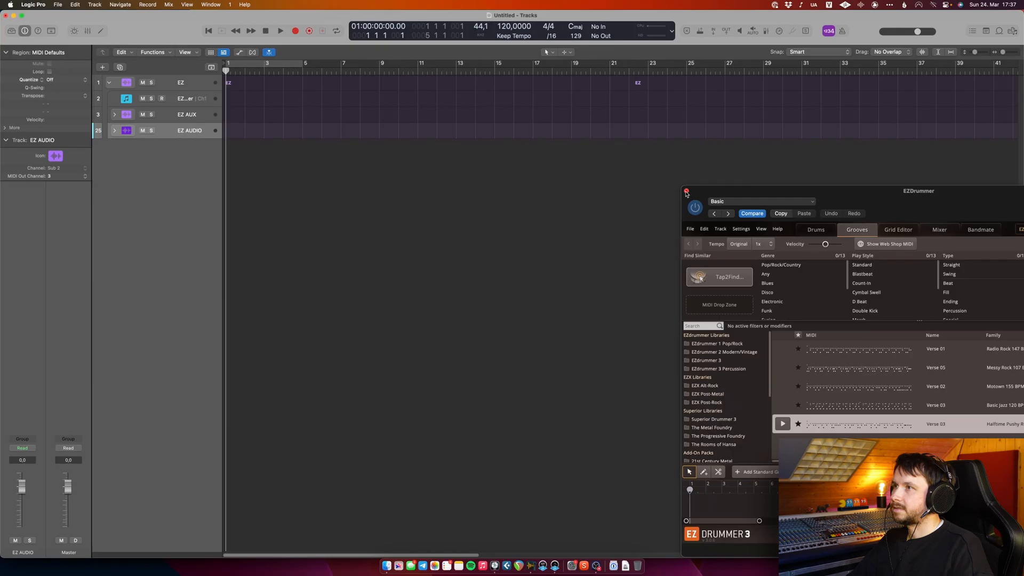
left_click(686, 192)
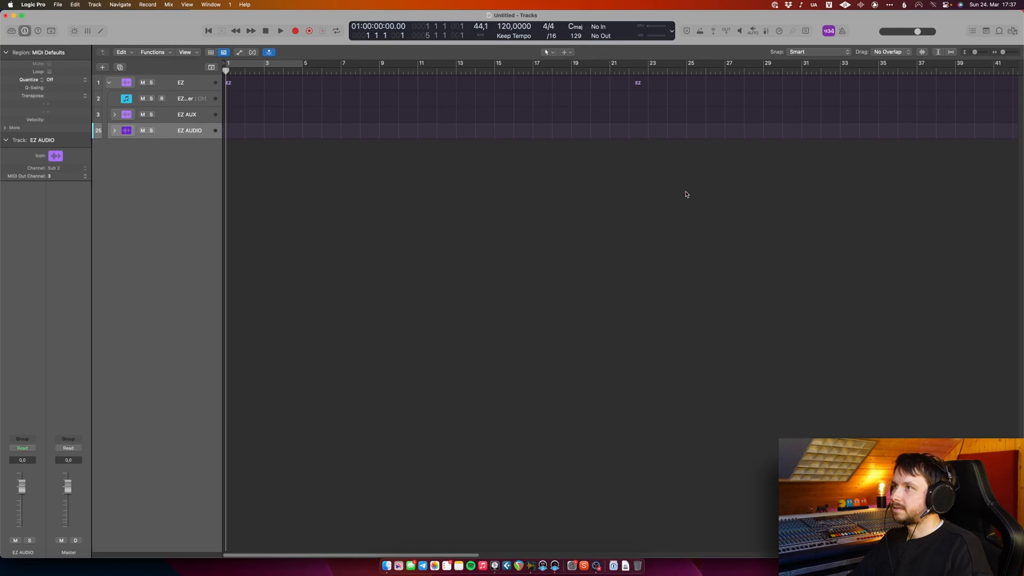
Open EZdrummer from its instrument track, audition the Motown 155 BPM Verse 02 groove, and close the plug-in window.
left_click(171, 103)
left_click(18, 386)
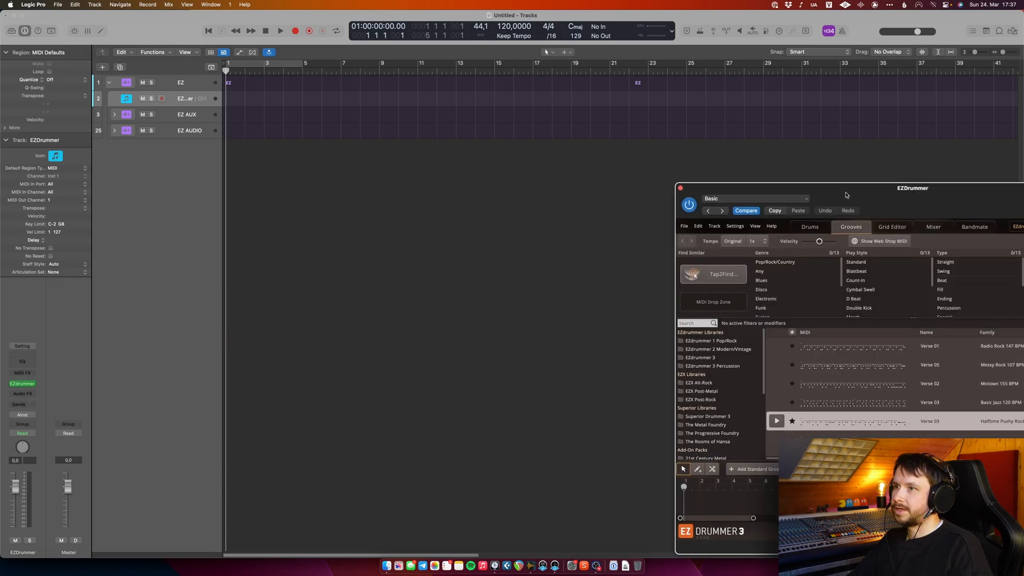
left_click_drag(848, 196, 617, 114)
left_click(547, 303)
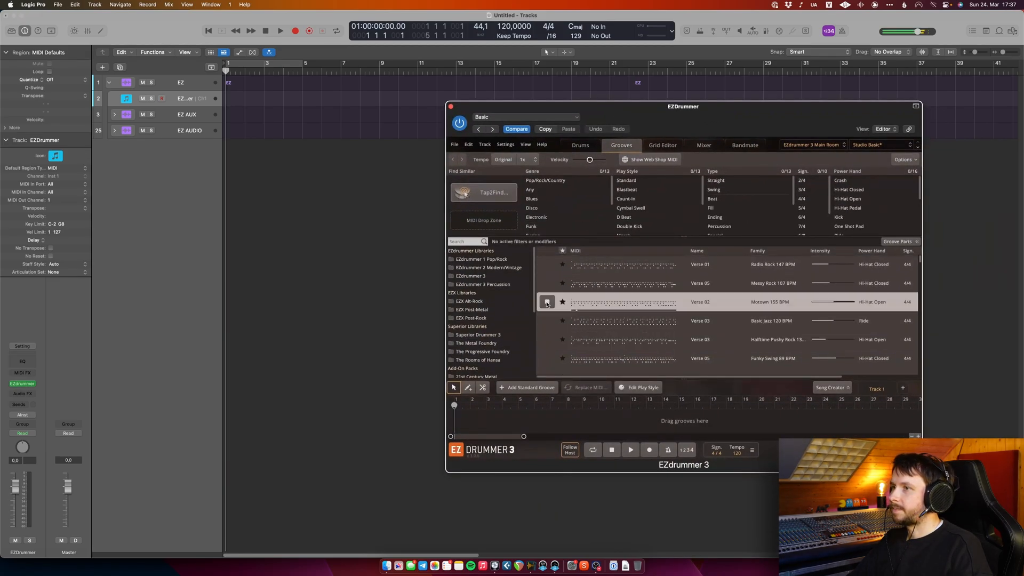
left_click(546, 302)
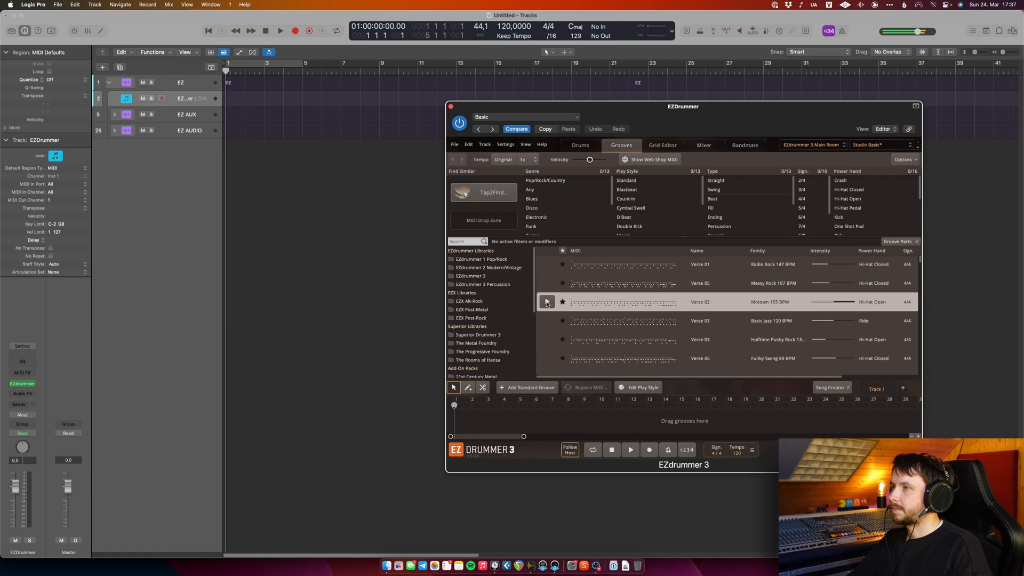
left_click(451, 108)
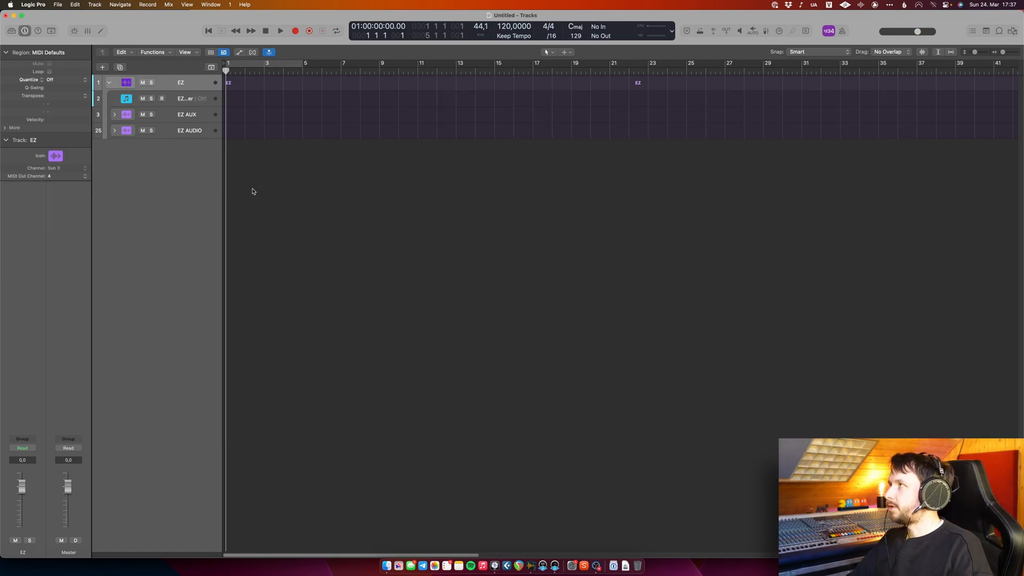
Save the project as EZ Youtube in the Logic folder, organized as a package.
left_click(57, 5)
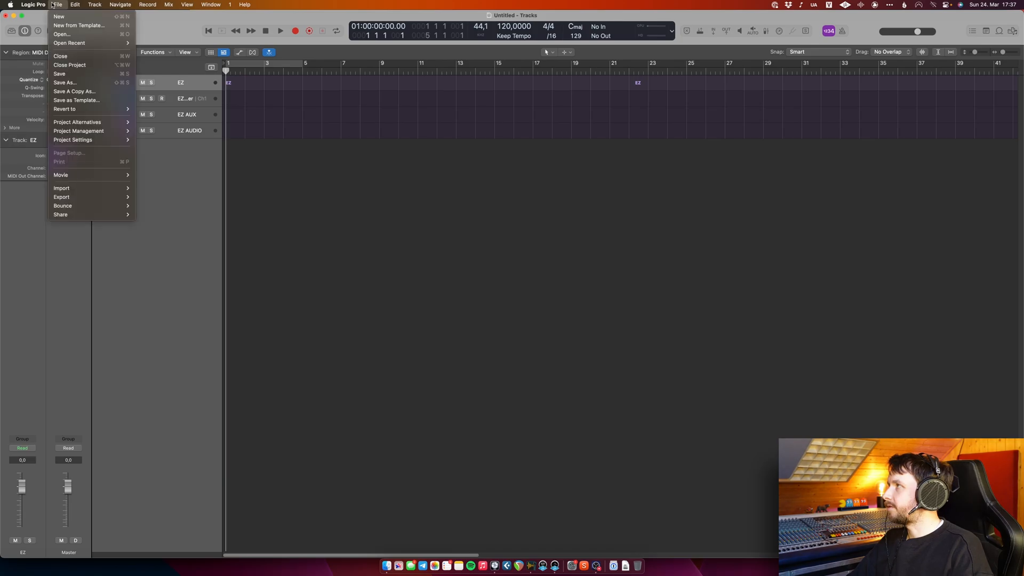
left_click(92, 74)
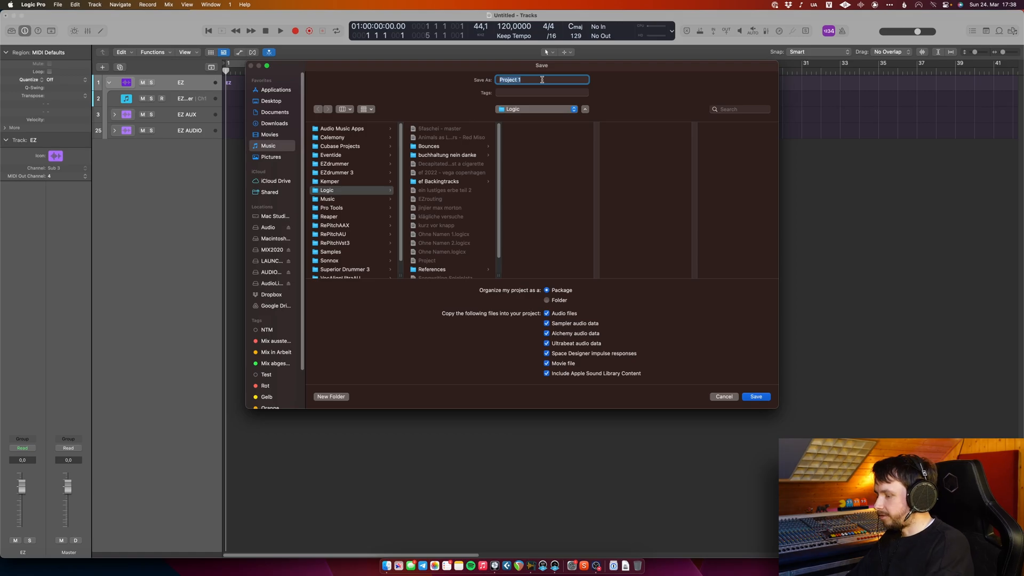
type("EZ Youtube")
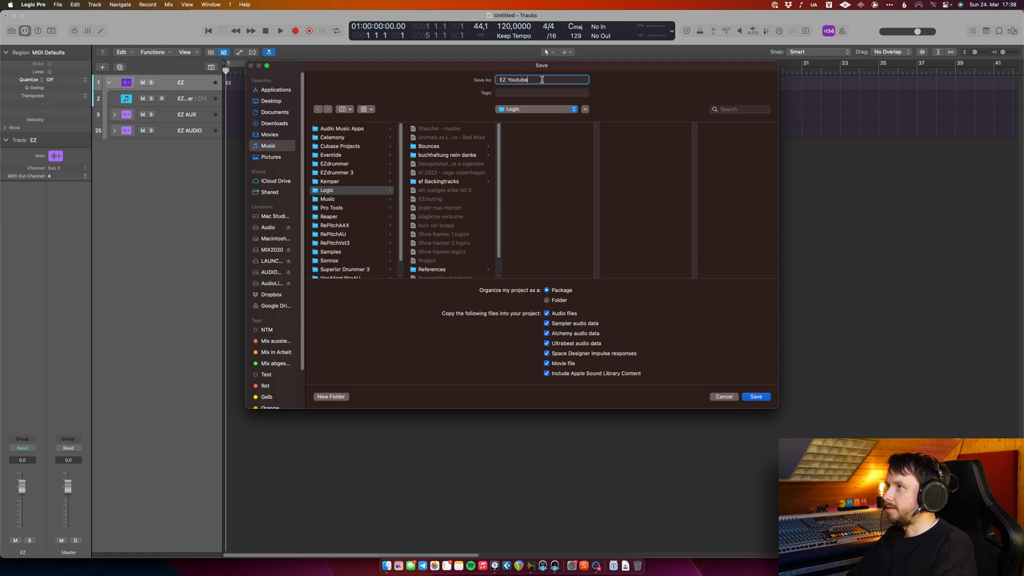
key("Return")
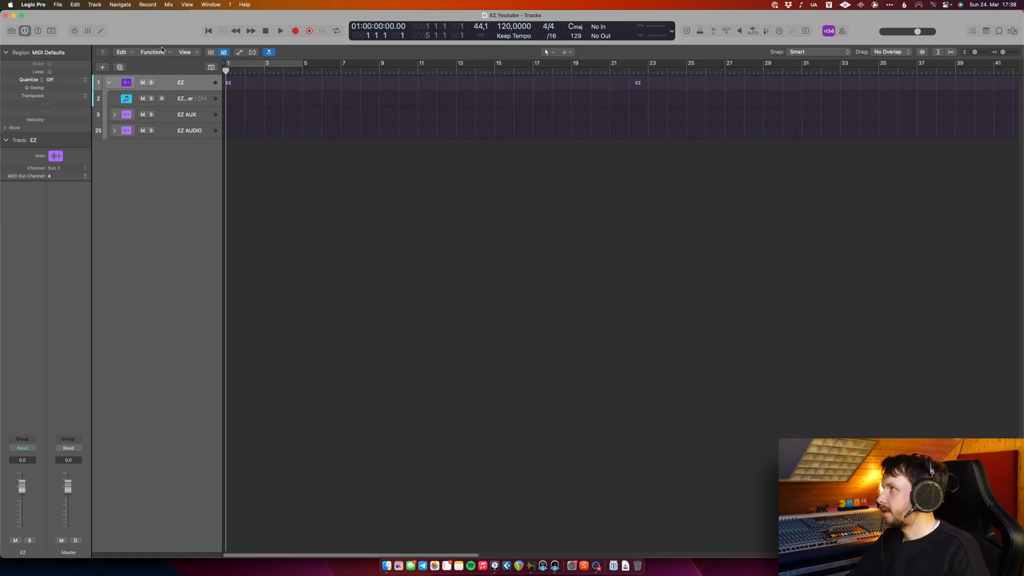
Close the EZ Youtube project without saving changes and start a new empty project with one audio track on Input 1.
left_click(59, 4)
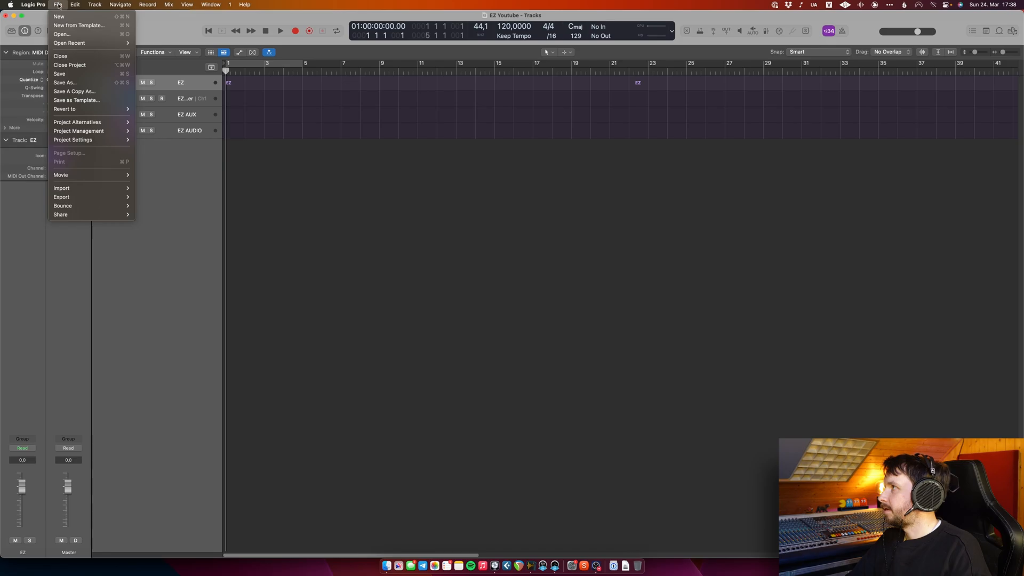
left_click(88, 64)
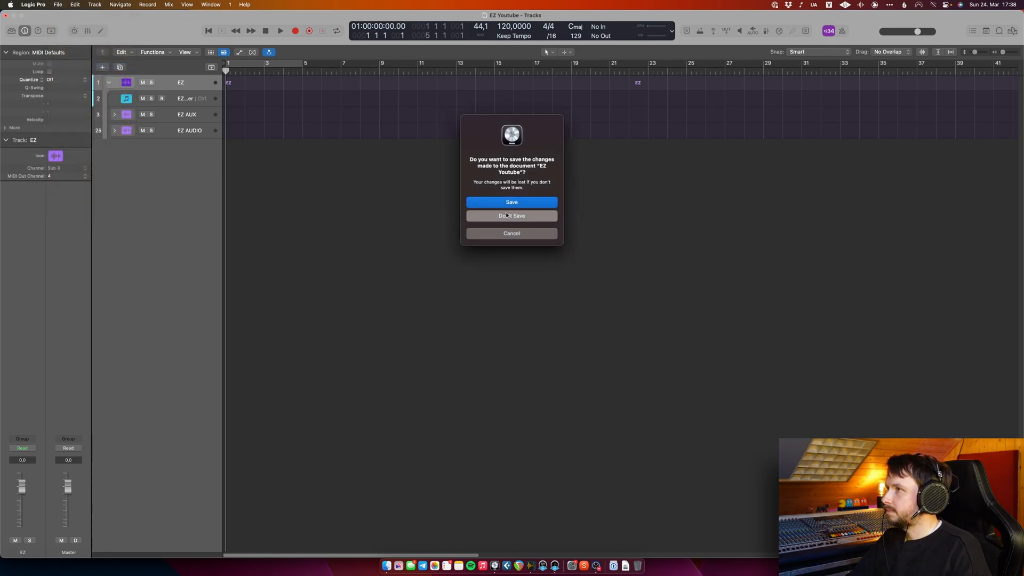
left_click(506, 215)
left_click(57, 5)
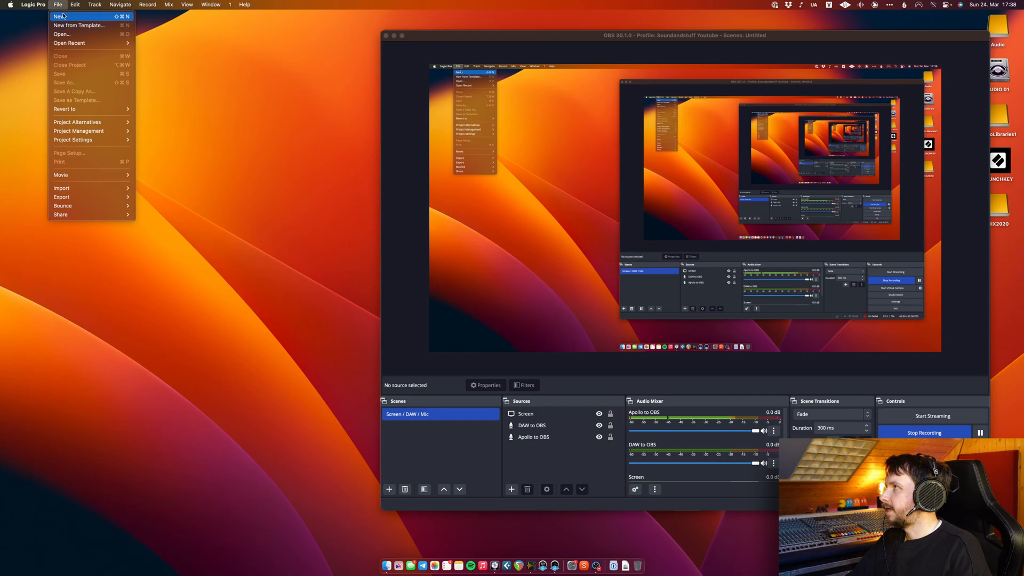
left_click(66, 17)
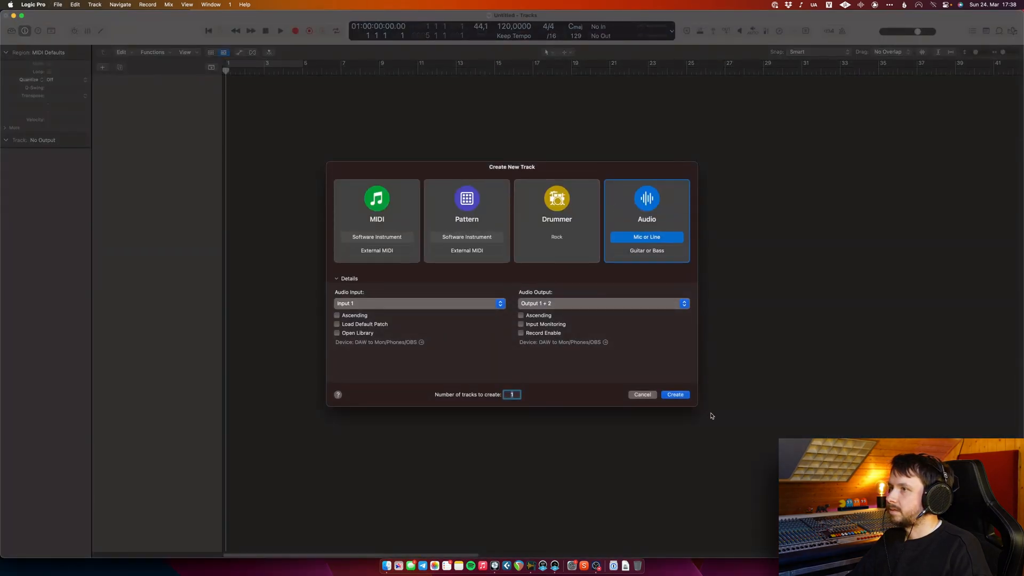
left_click(687, 398)
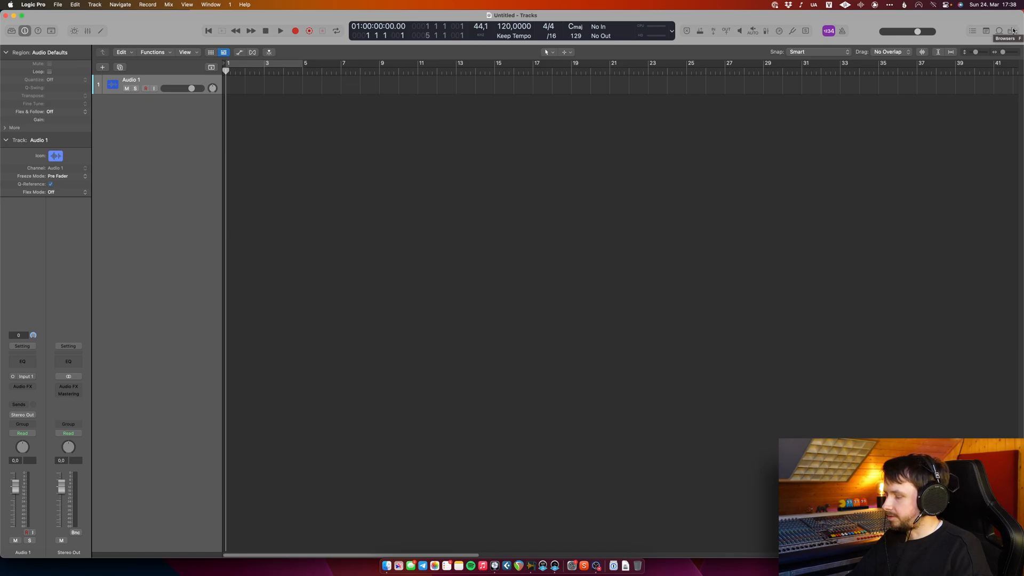
Browse all files to the Music > Logic folder and show the importable contents of the EZ Youtube project.
left_click(1012, 30)
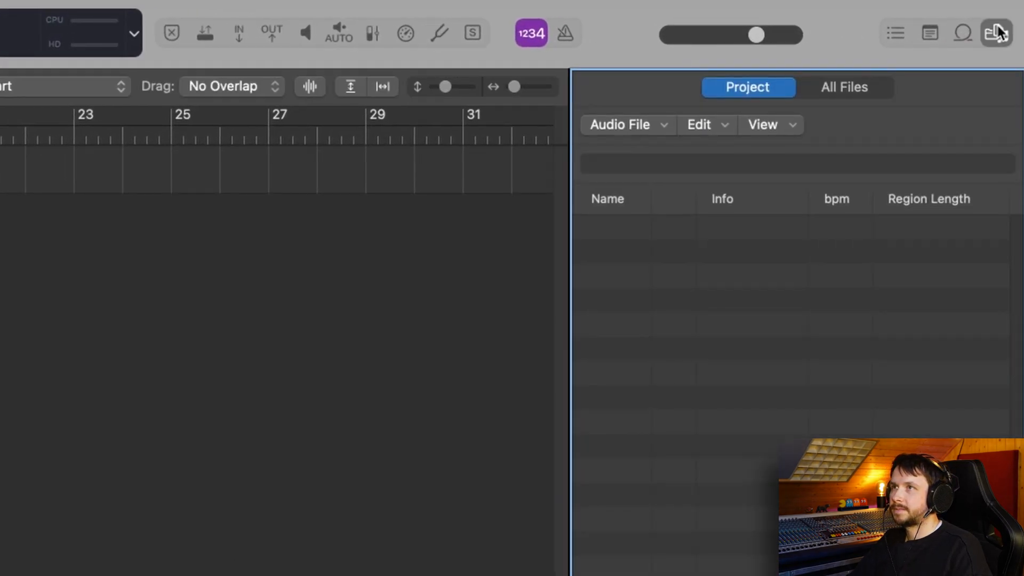
left_click(856, 87)
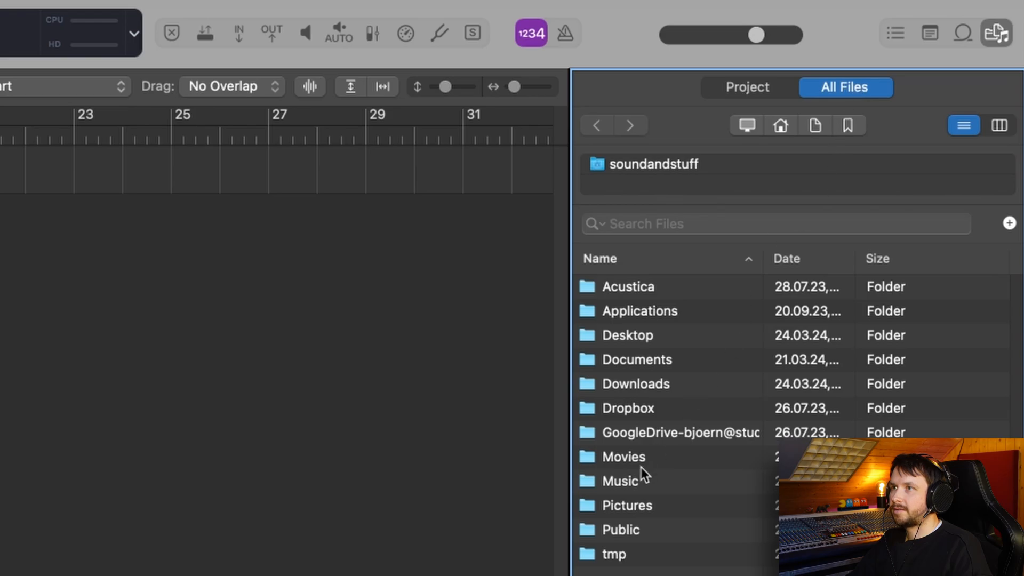
double_click(626, 488)
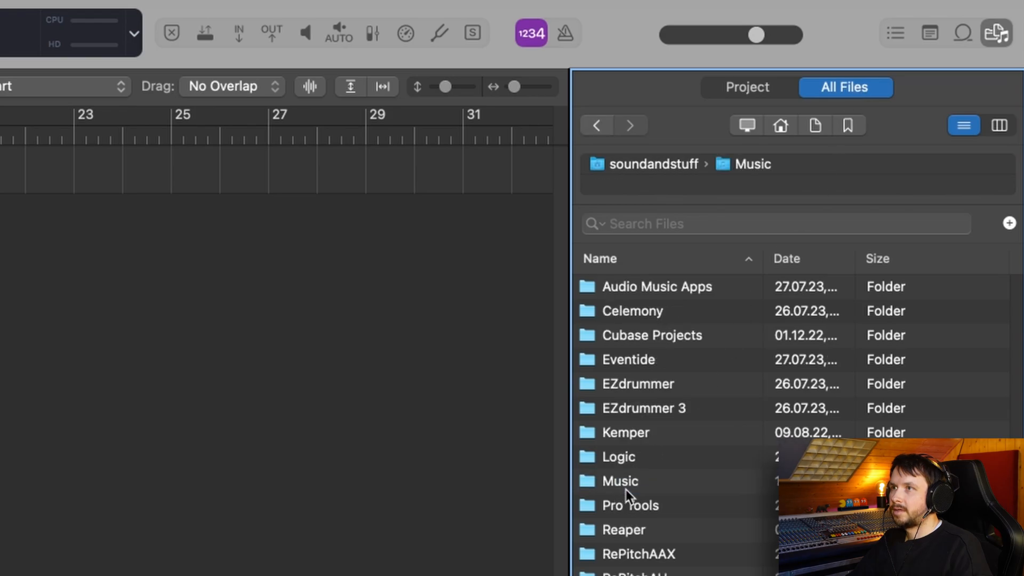
double_click(615, 457)
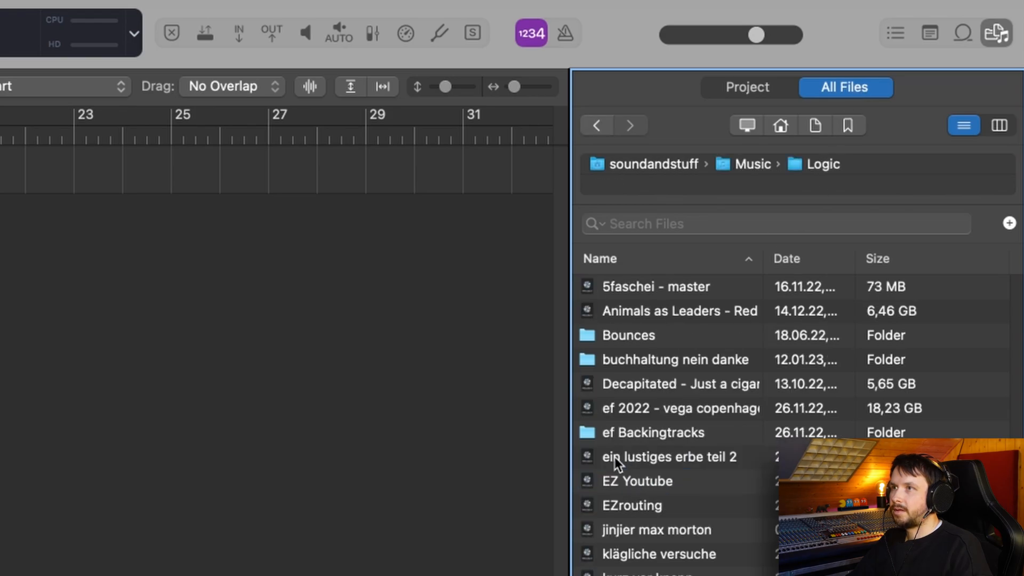
double_click(645, 484)
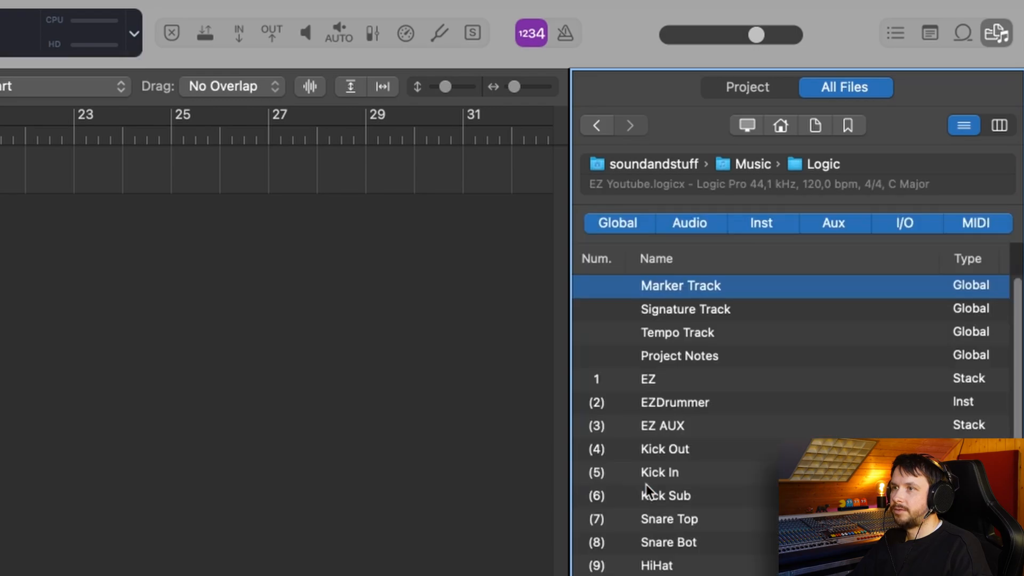
Select every track for import from the EZ stack down to the Perc OH audio track, number 46.
left_click(711, 380)
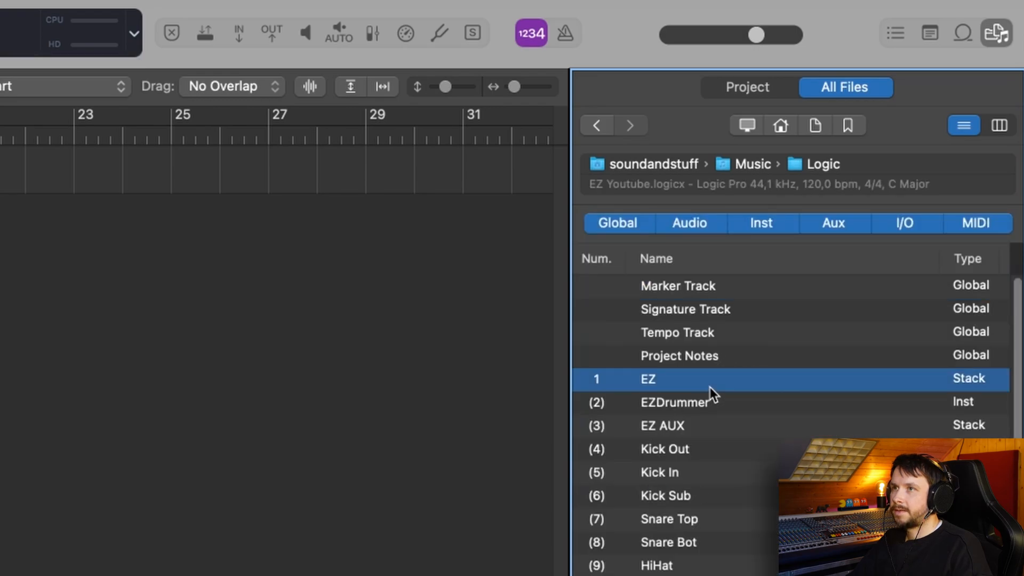
scroll(731, 538, "down", 10)
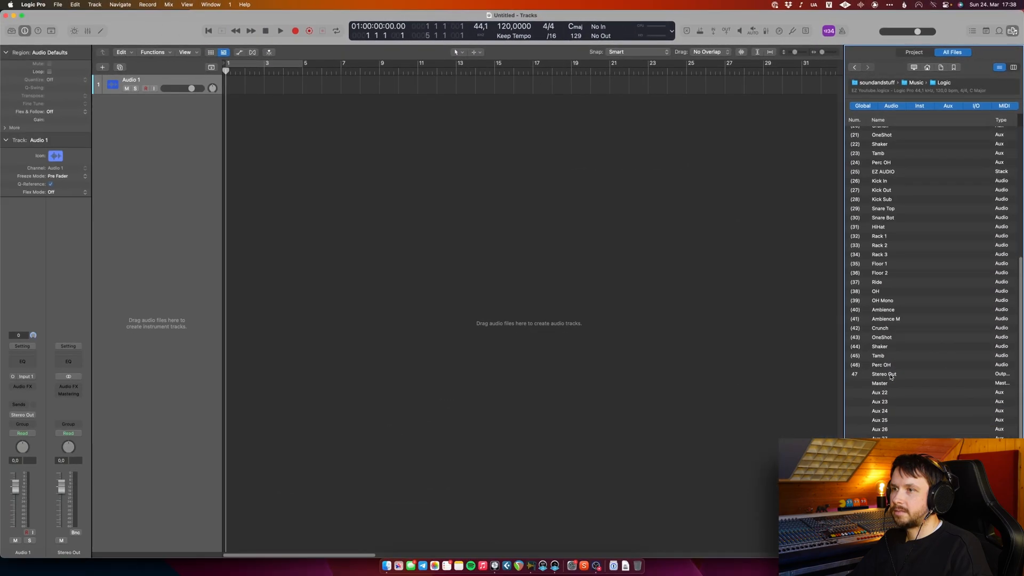
left_click(881, 367, "shift")
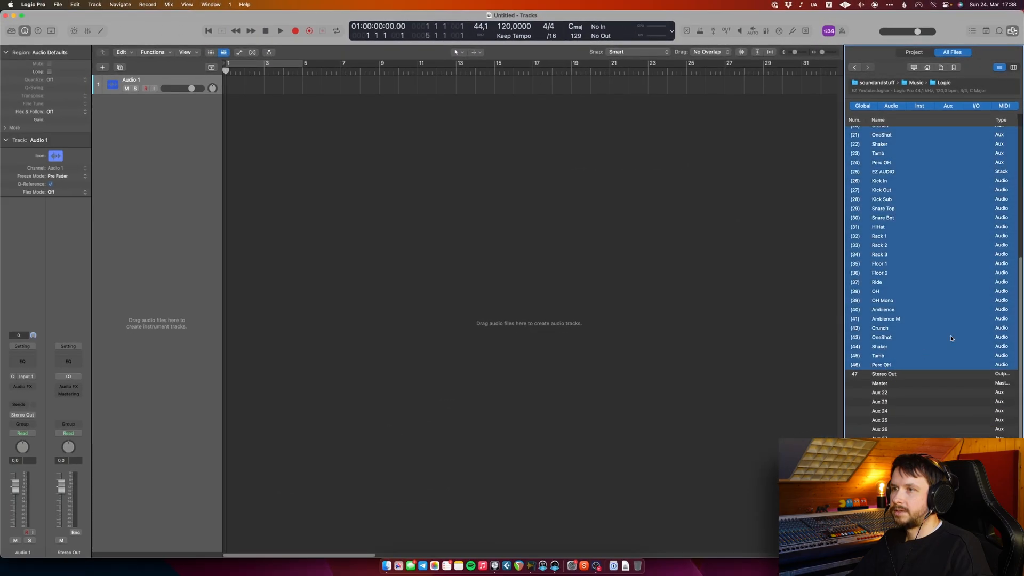
Import the selected tracks with Plug-ins, I/O and Keep Bus Number enabled, and expand the imported EZ stack.
scroll(952, 338, "up", 1)
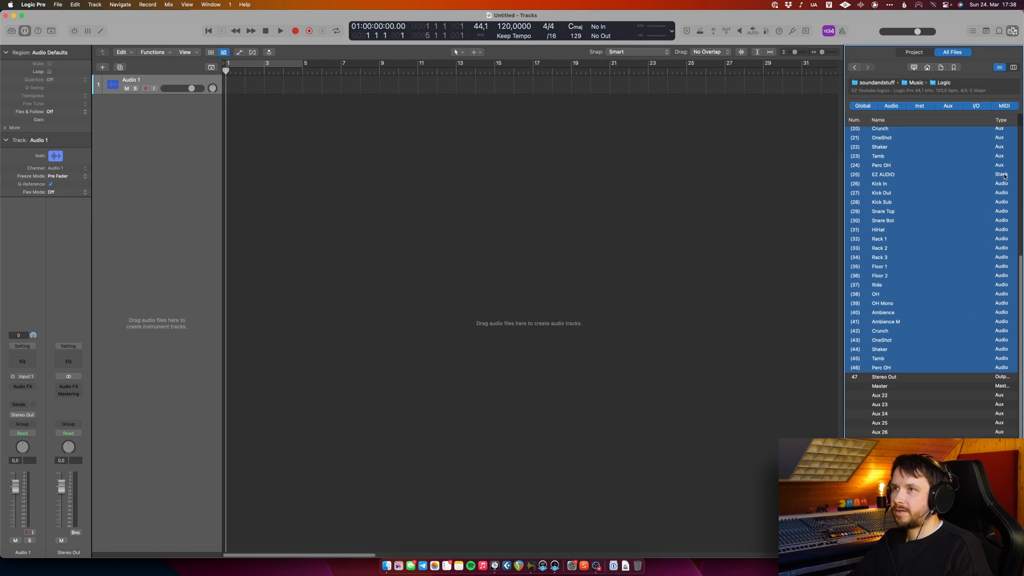
scroll(1000, 160, "up", 5)
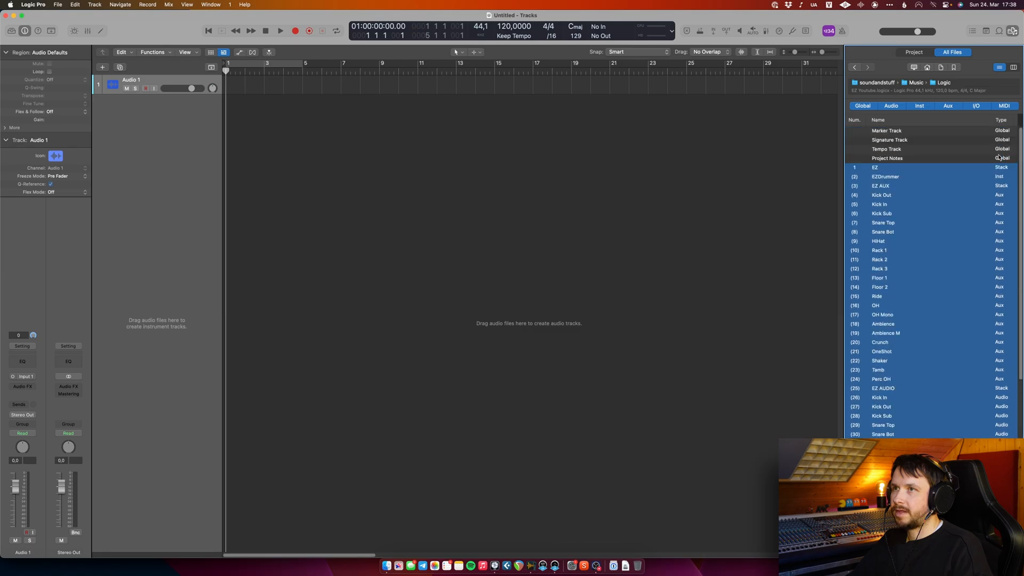
scroll(952, 196, "right", 5)
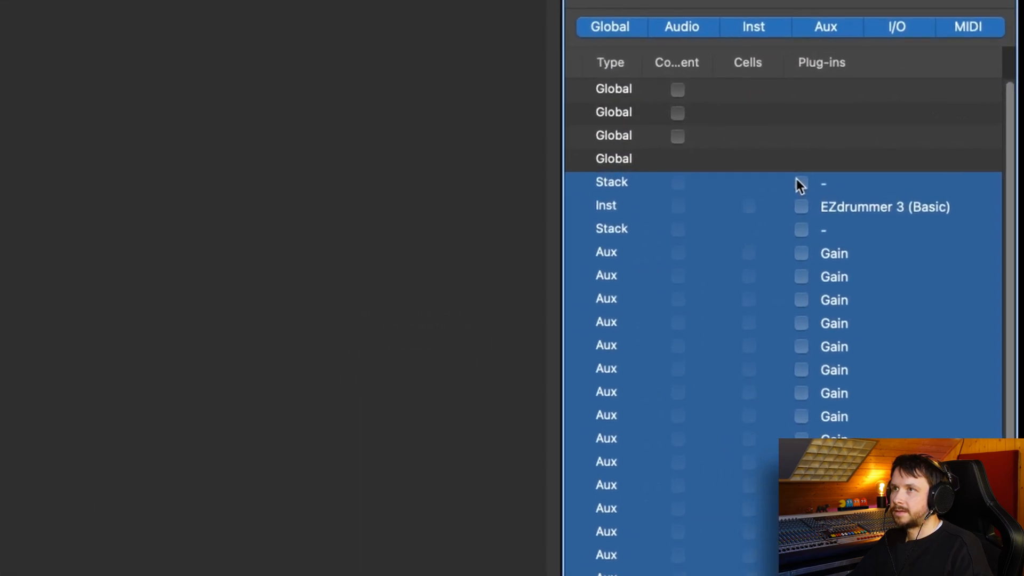
left_click(938, 167)
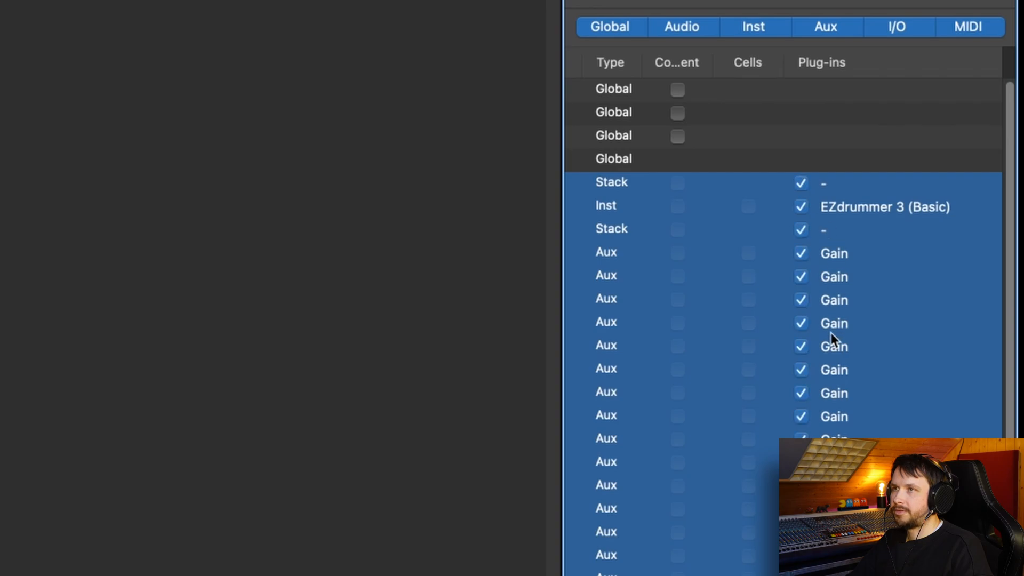
scroll(831, 333, "right", 1)
scroll(844, 323, "right", 10)
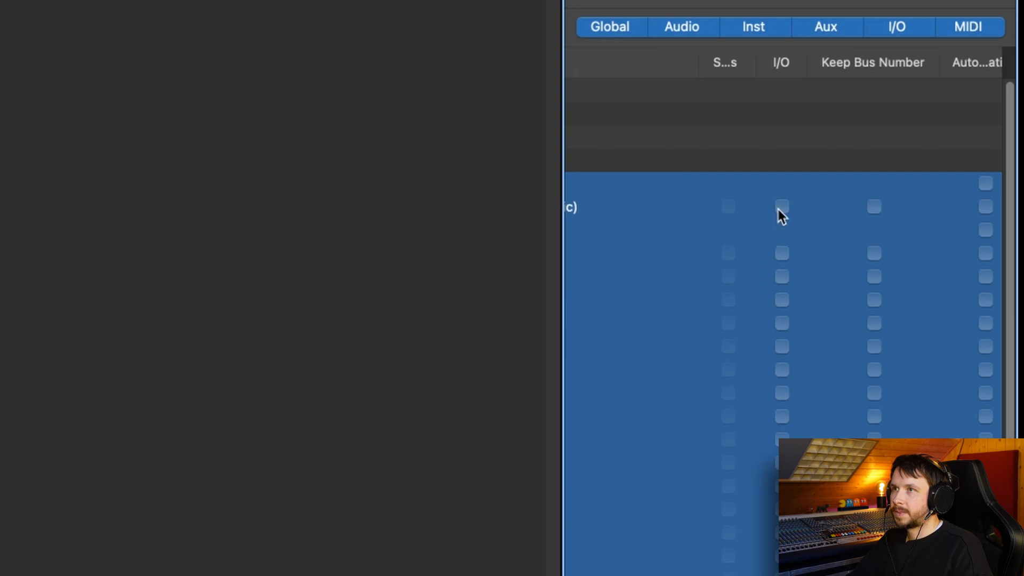
left_click(782, 207)
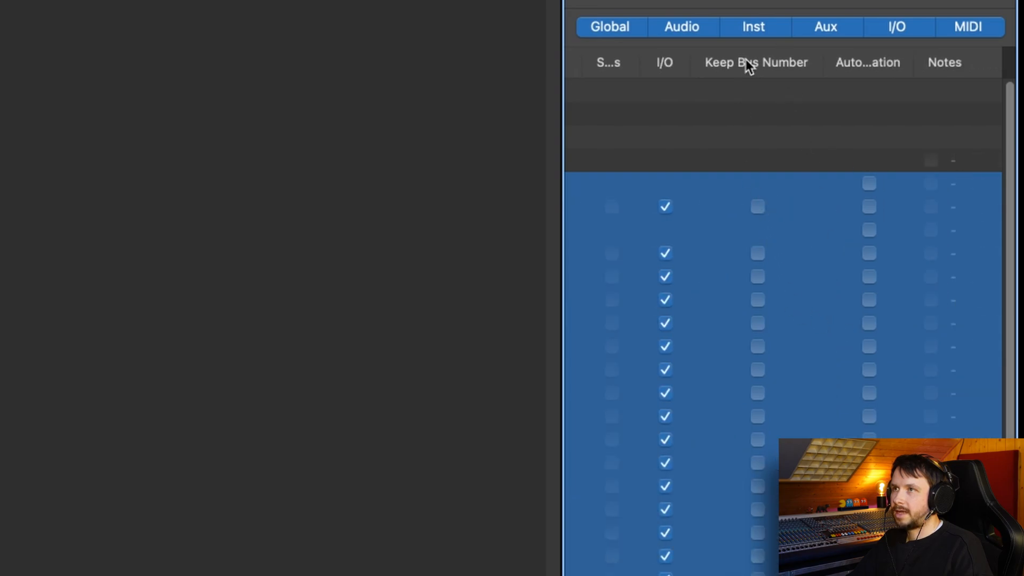
left_click(757, 206)
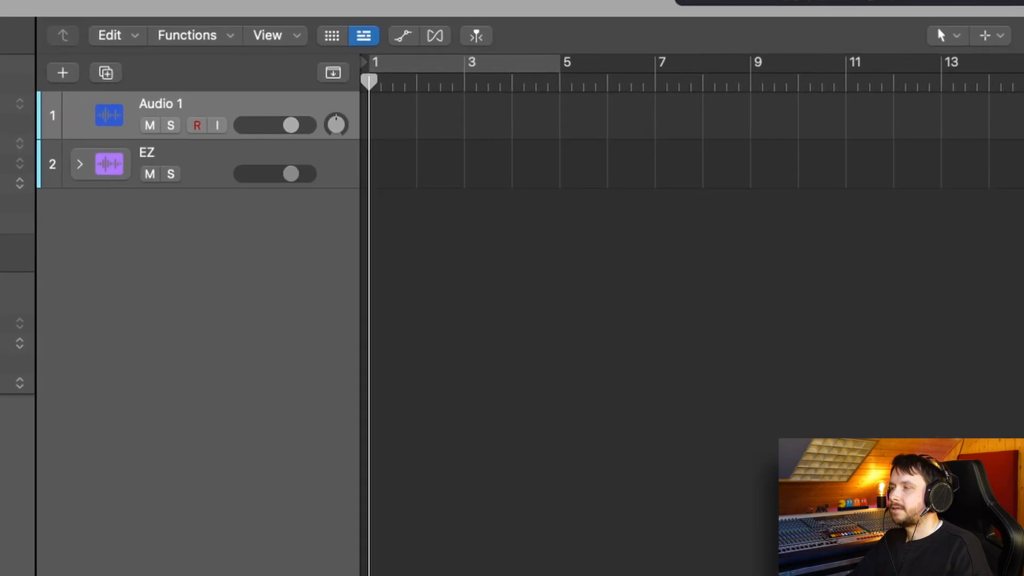
left_click(80, 170)
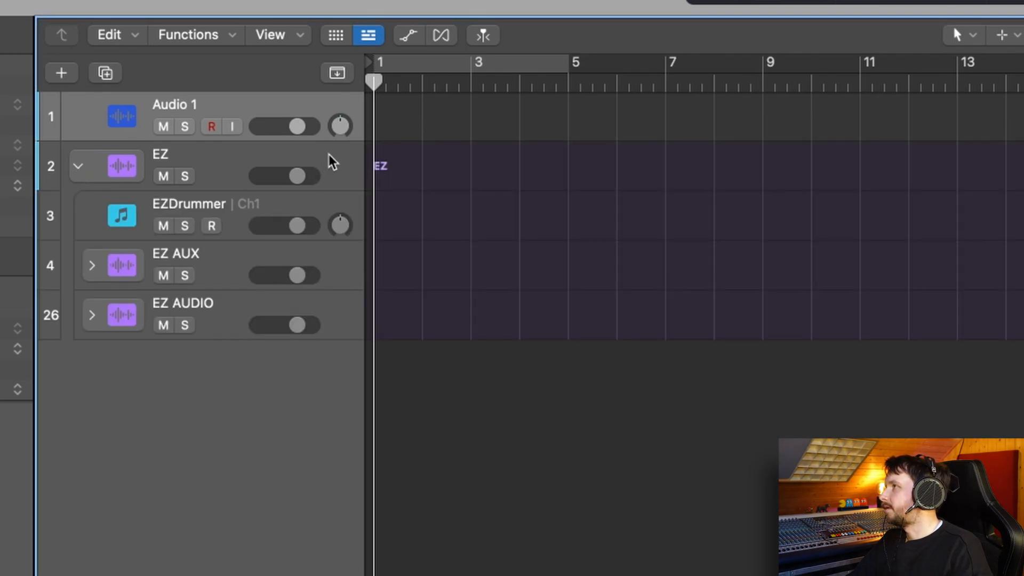